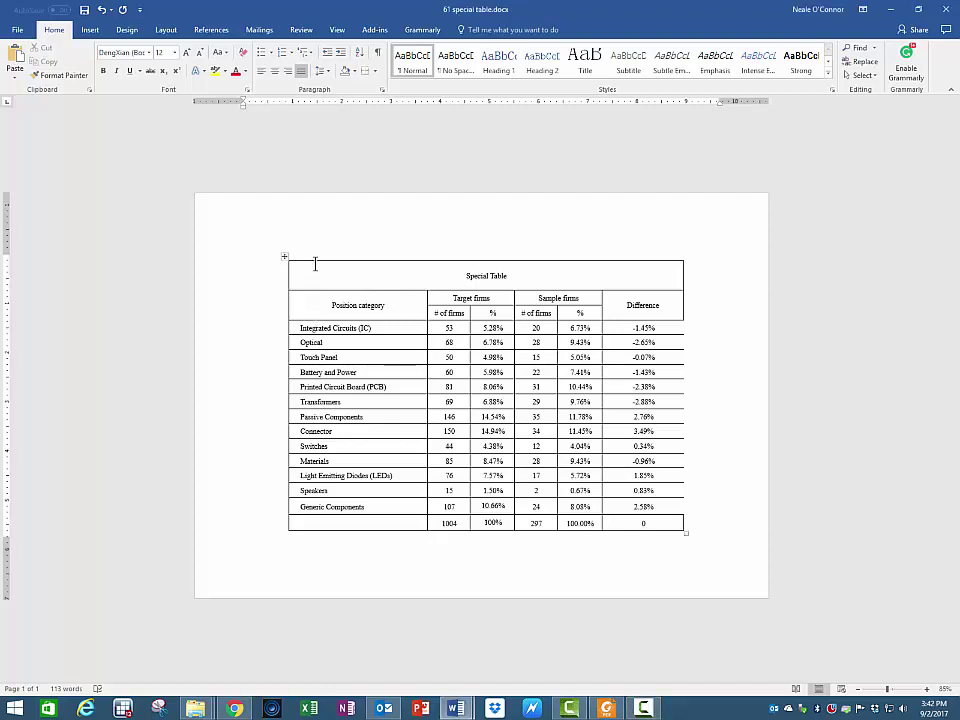
- Set all table rows below the title to 0 pt spacing before and after, with line spacing of Exactly 11 pt
left_click_drag(409, 264, 655, 528)
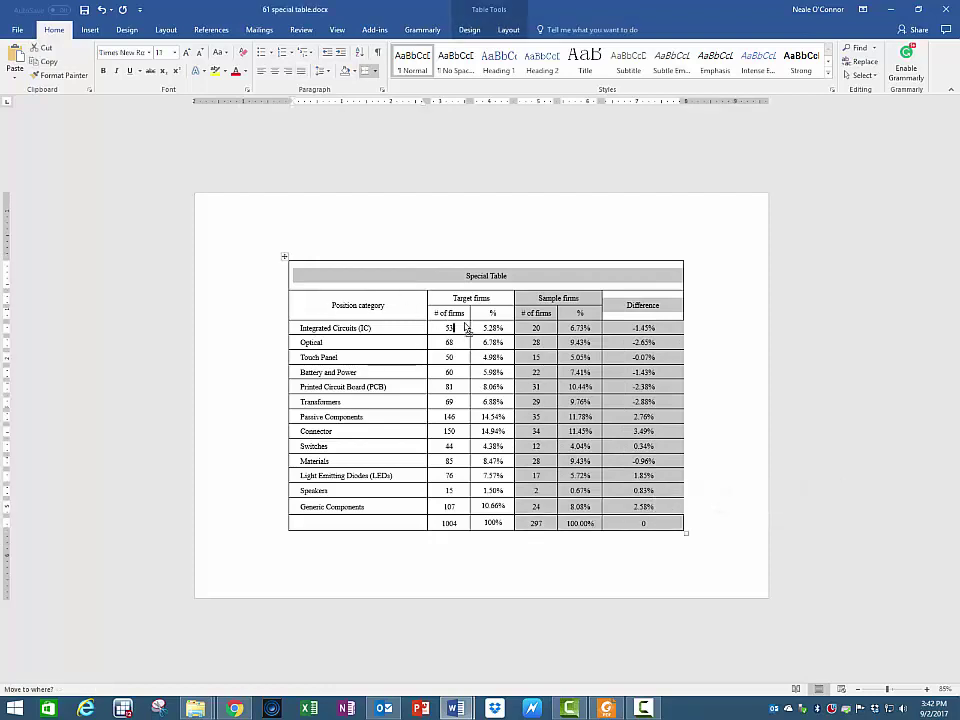
left_click(325, 304)
left_click_drag(325, 304, 664, 529)
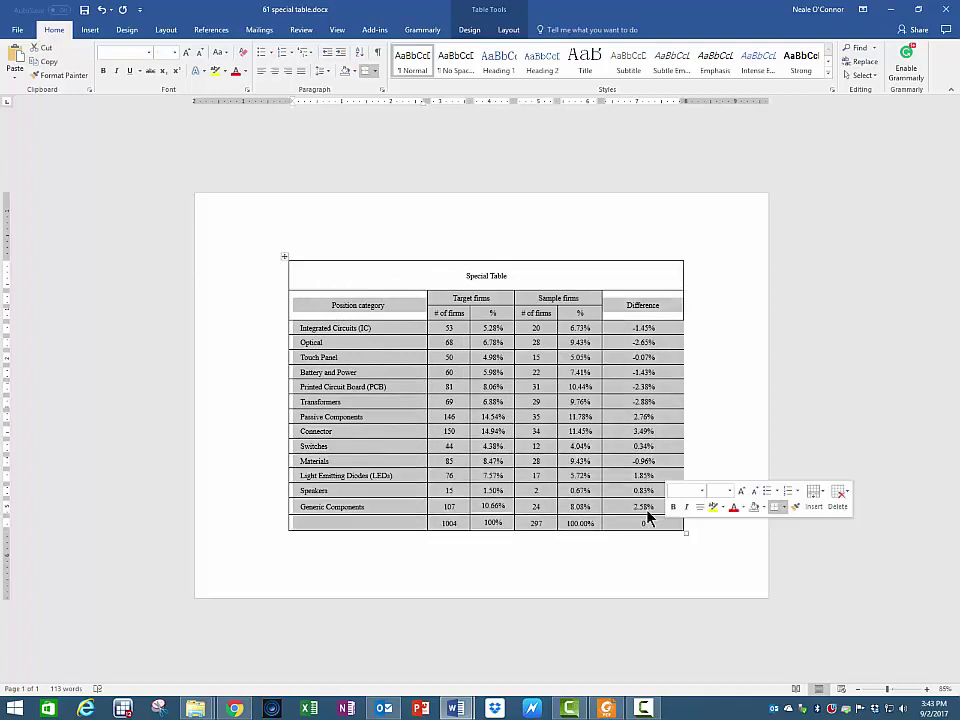
left_click(327, 73)
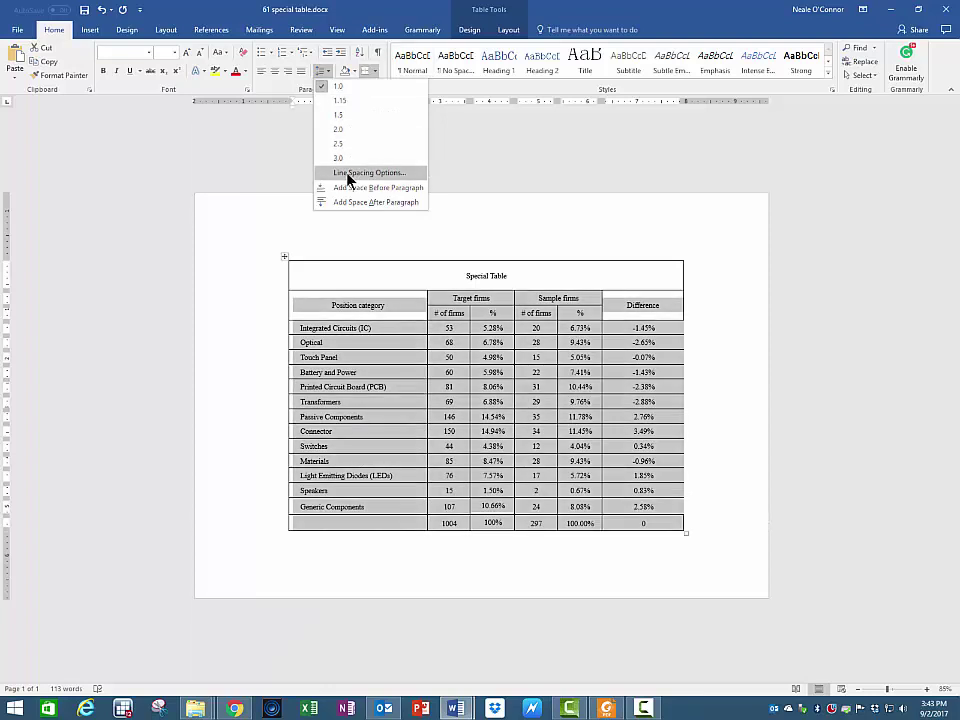
left_click(350, 176)
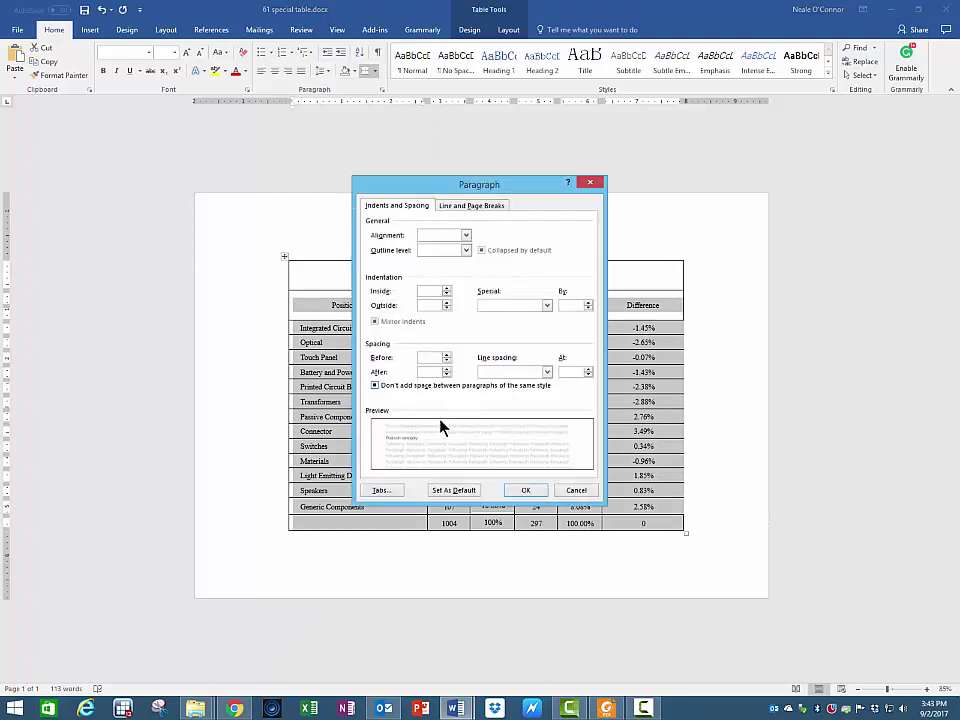
left_click(446, 361)
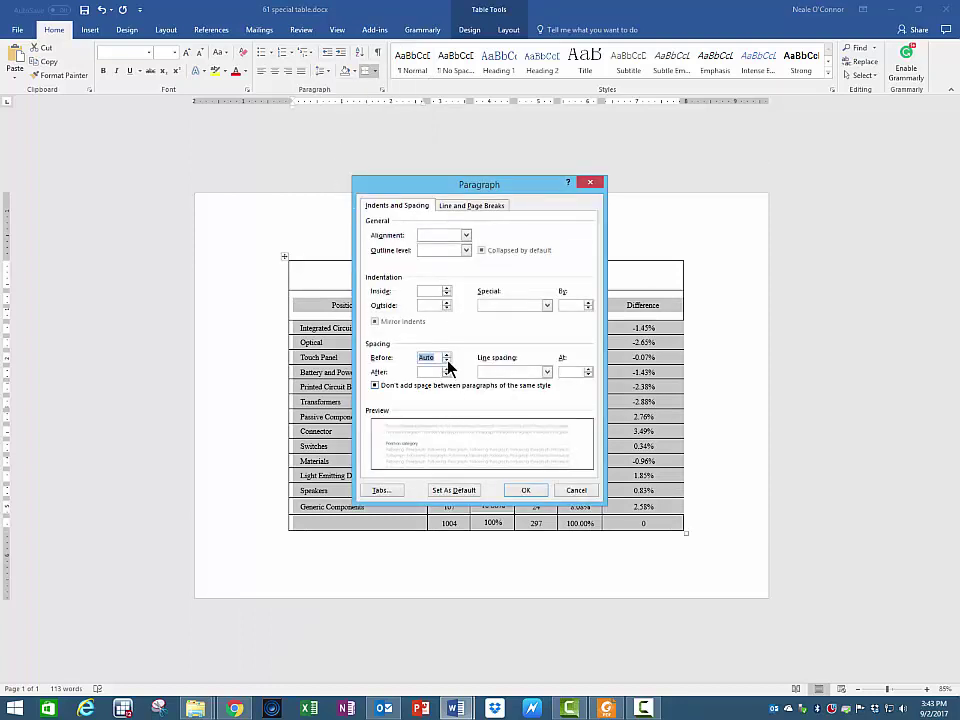
left_click(447, 362)
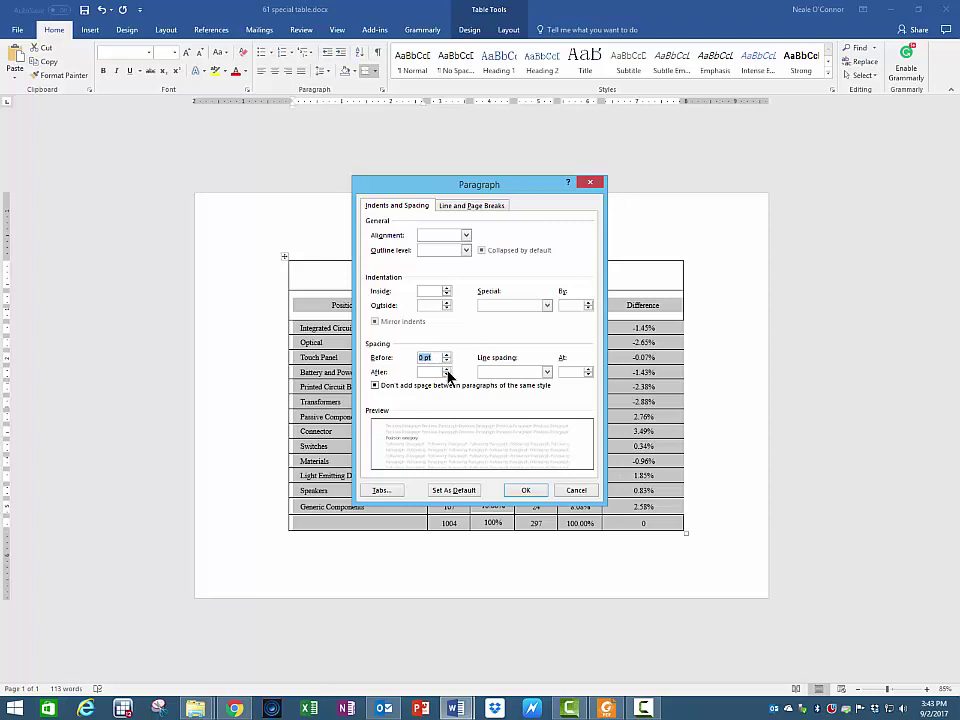
left_click(447, 375)
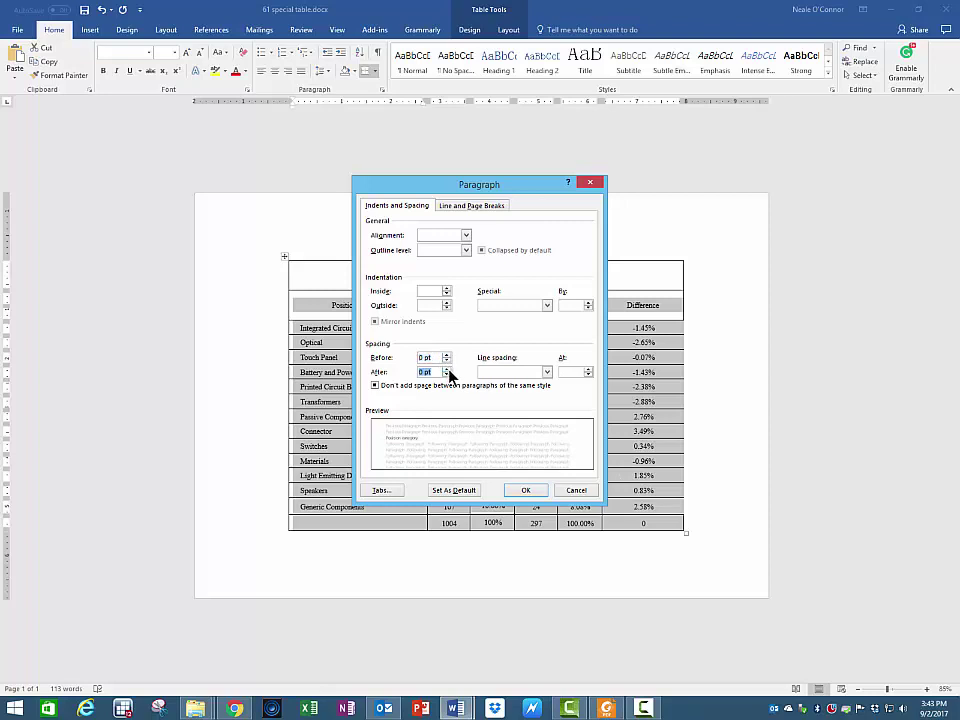
left_click(547, 372)
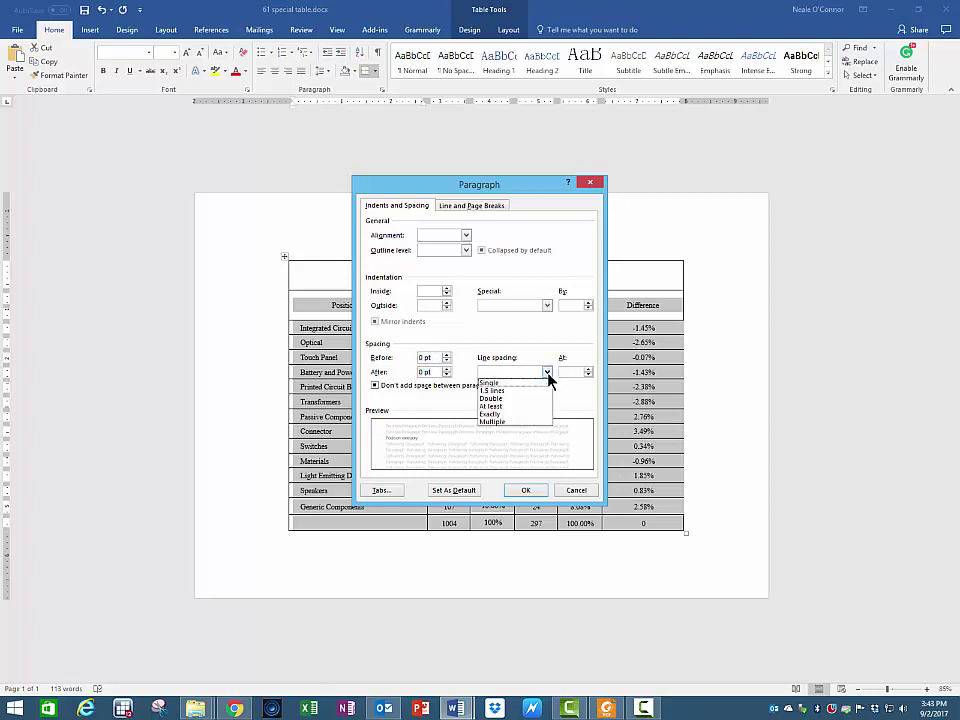
left_click(510, 414)
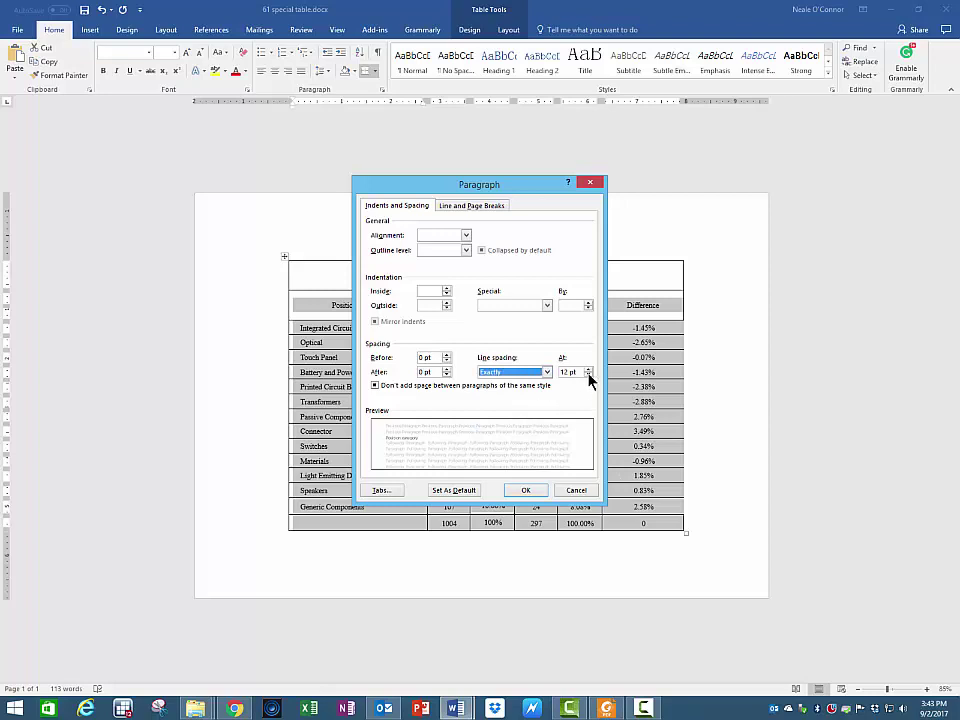
left_click(588, 376)
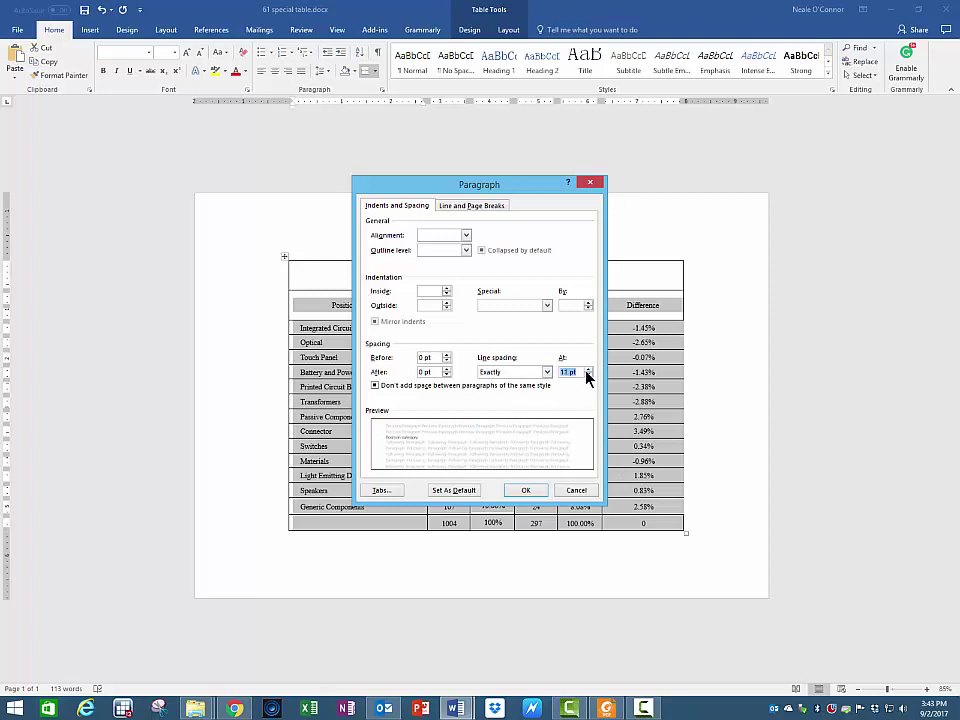
left_click(527, 492)
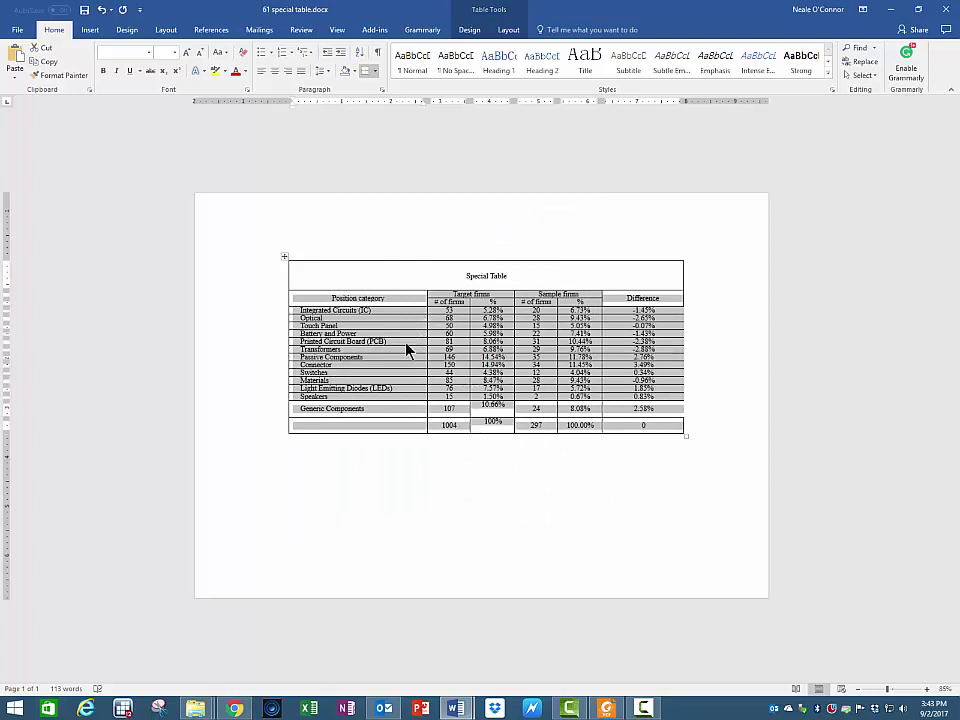
- Reset the selected rows to 1.0 line spacing, and apply 0 pt before and after with line spacing of Exactly 12 pt
left_click(329, 71)
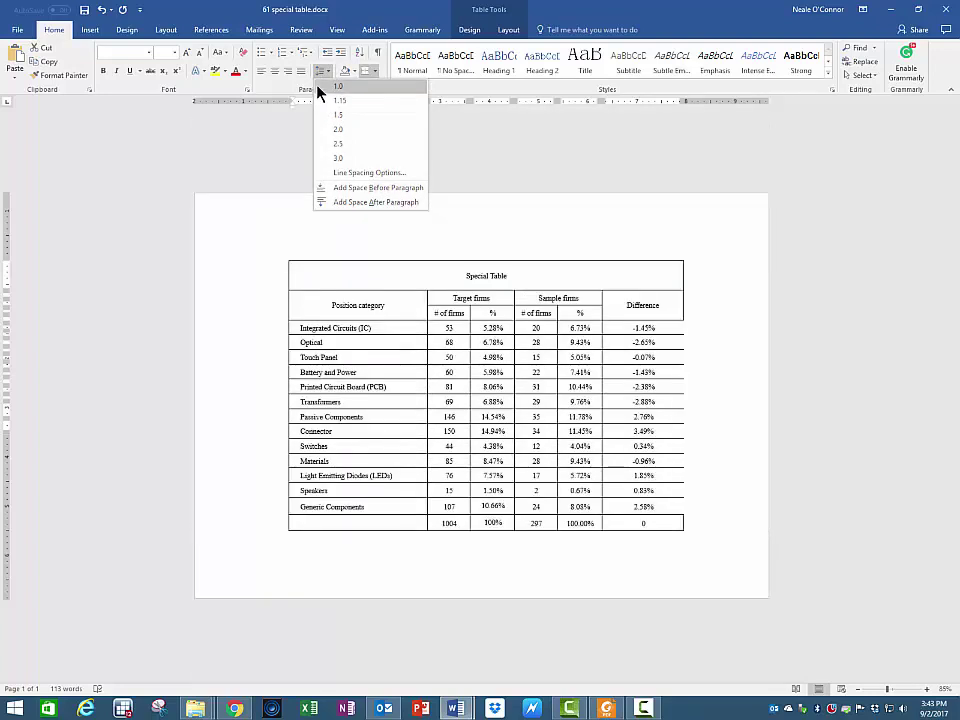
left_click(319, 89)
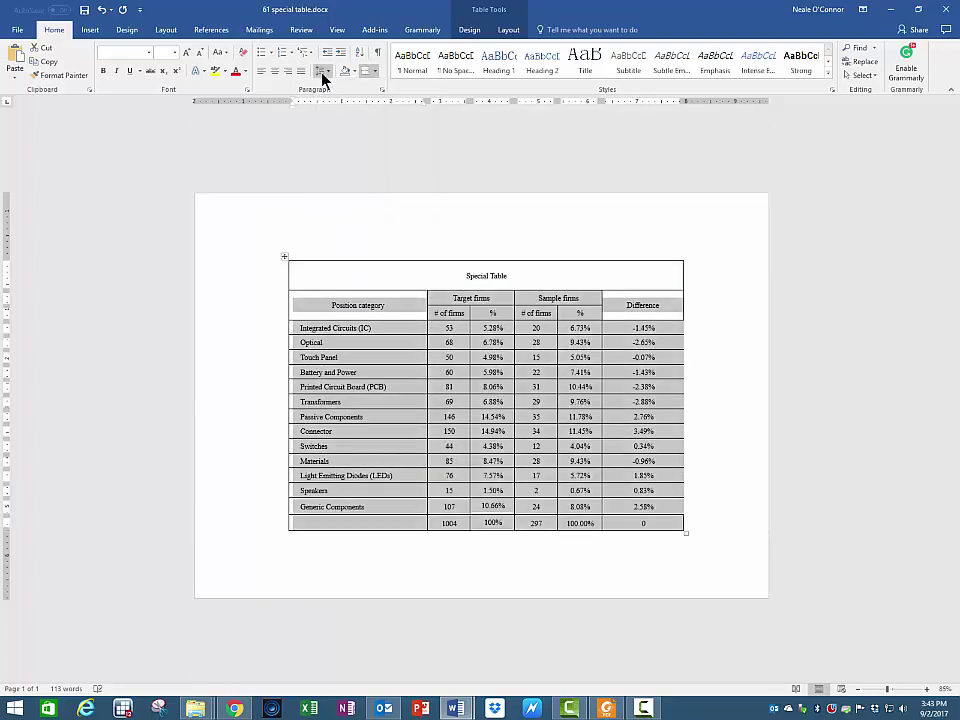
left_click(328, 73)
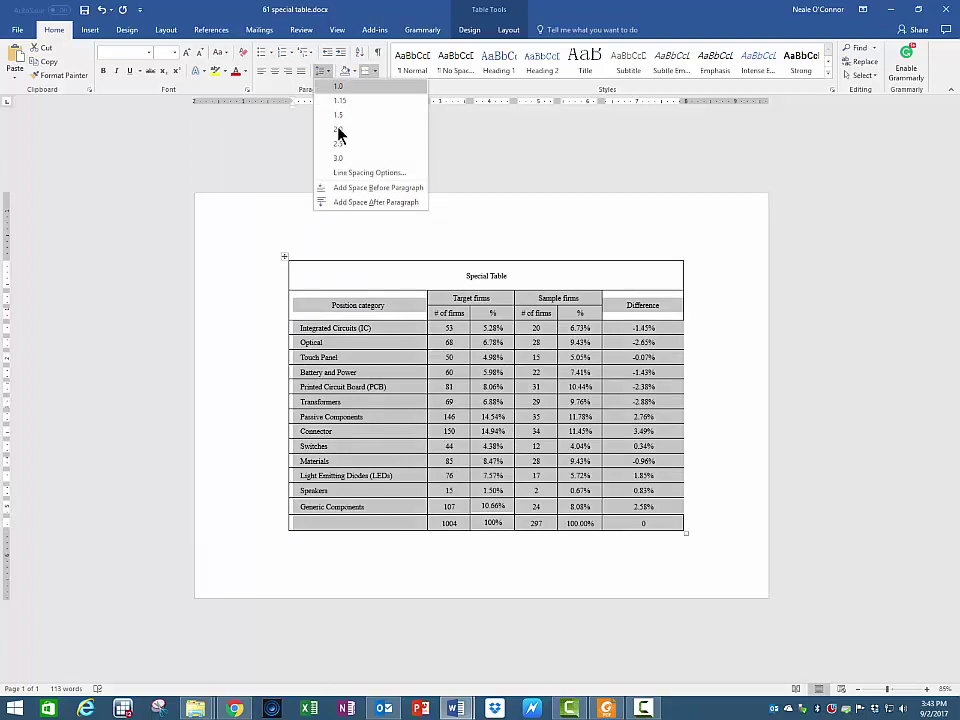
left_click(348, 174)
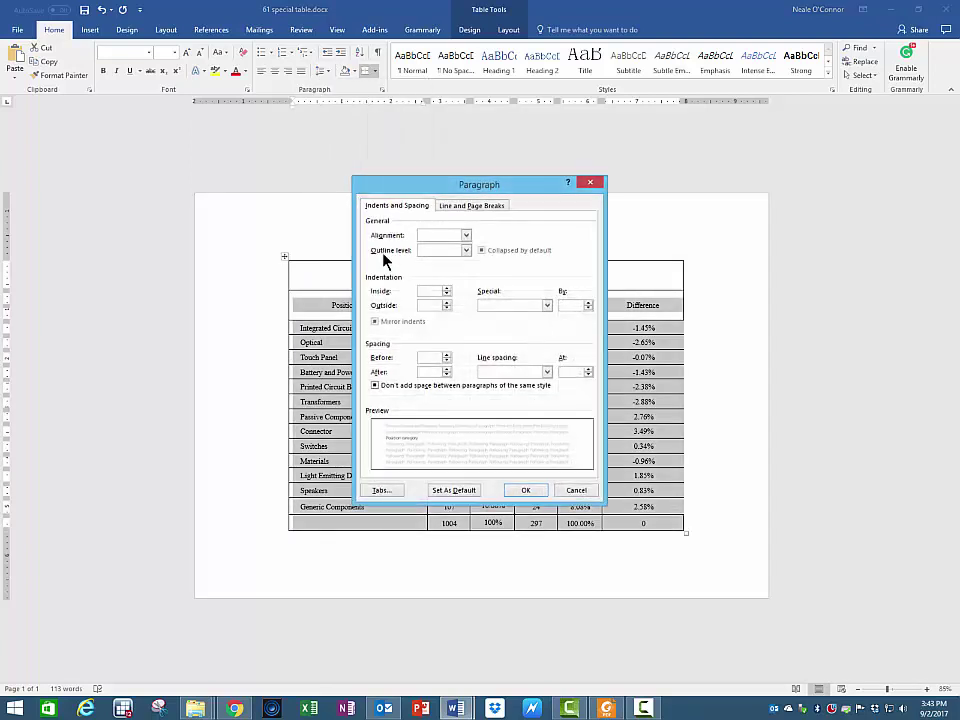
left_click(447, 361)
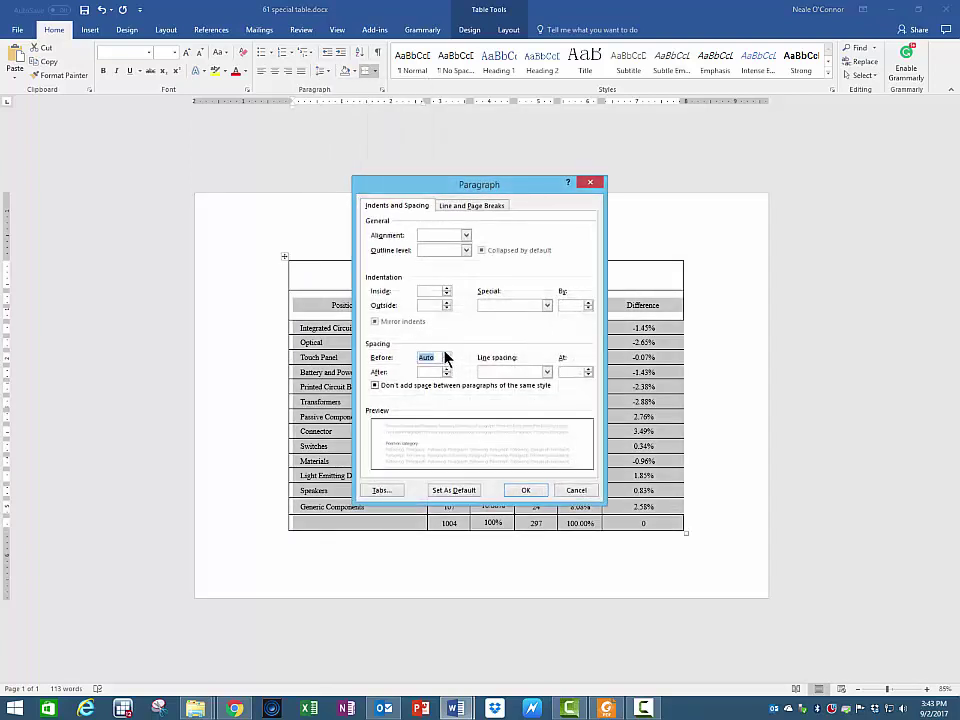
left_click(446, 356)
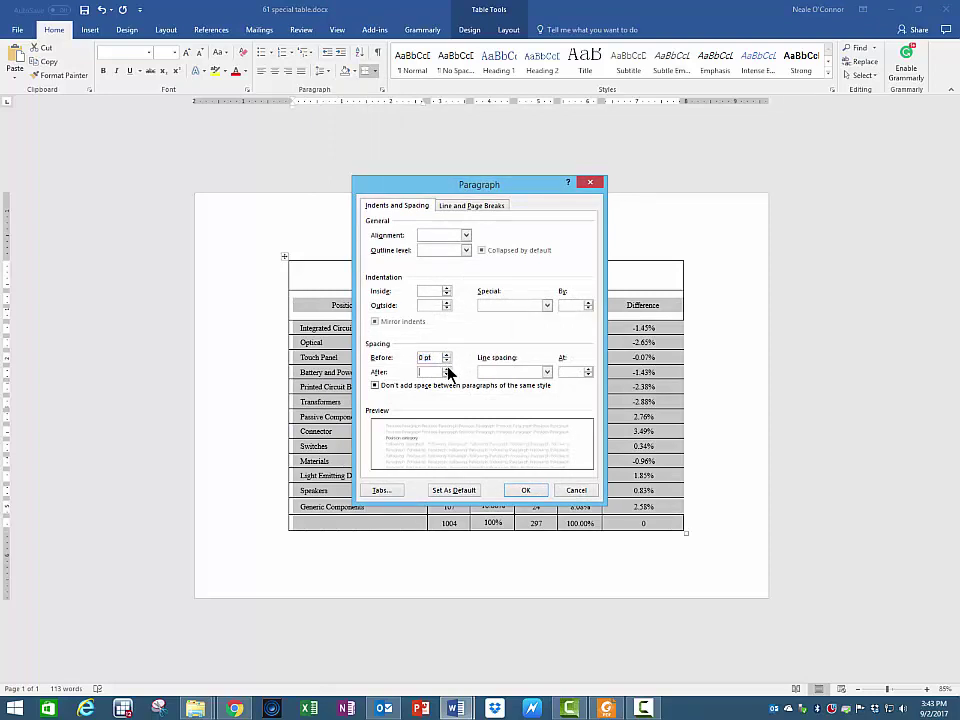
left_click(447, 372)
left_click(547, 372)
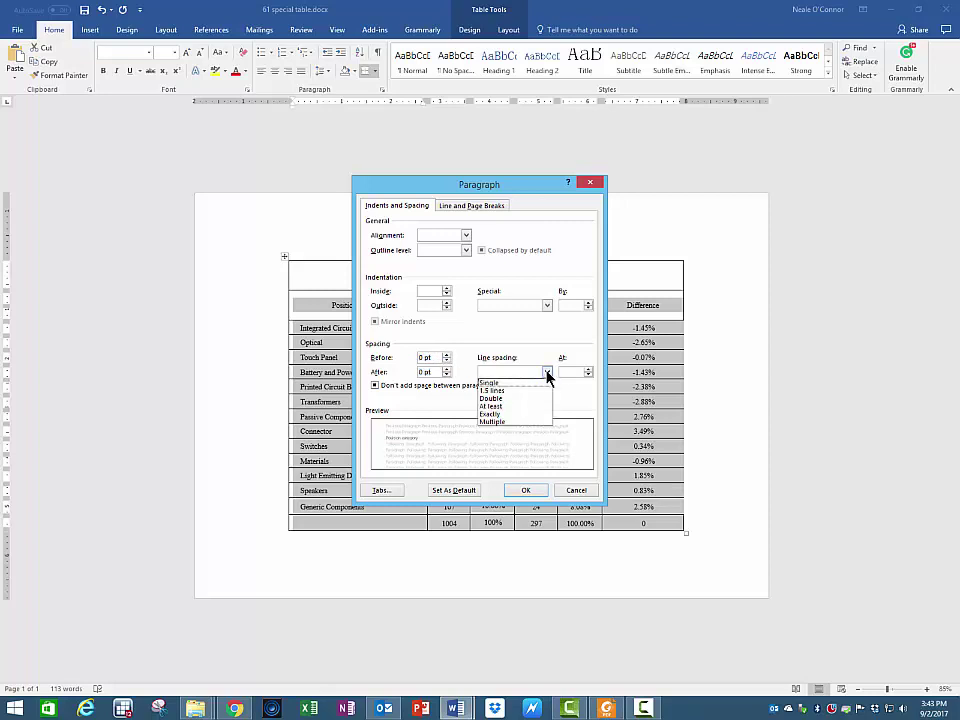
left_click(510, 424)
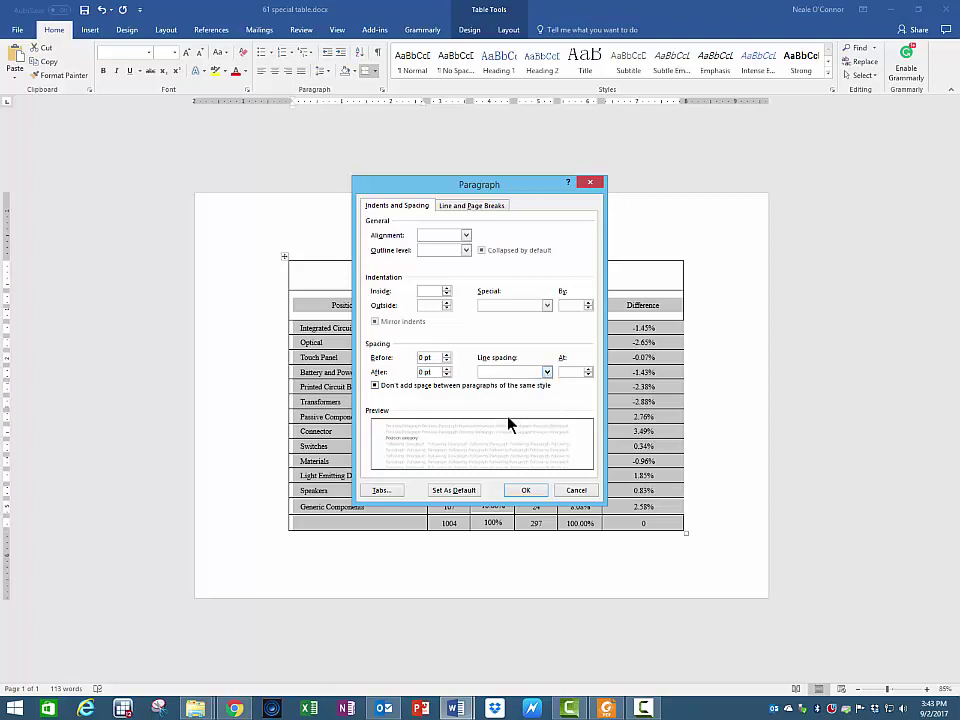
key("e")
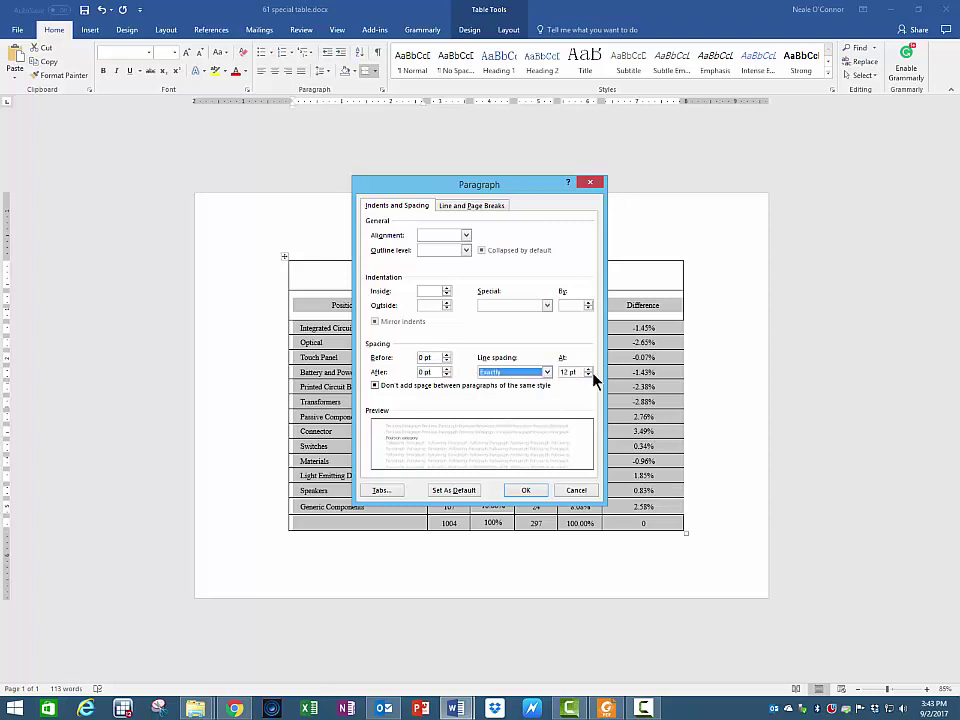
left_click(527, 490)
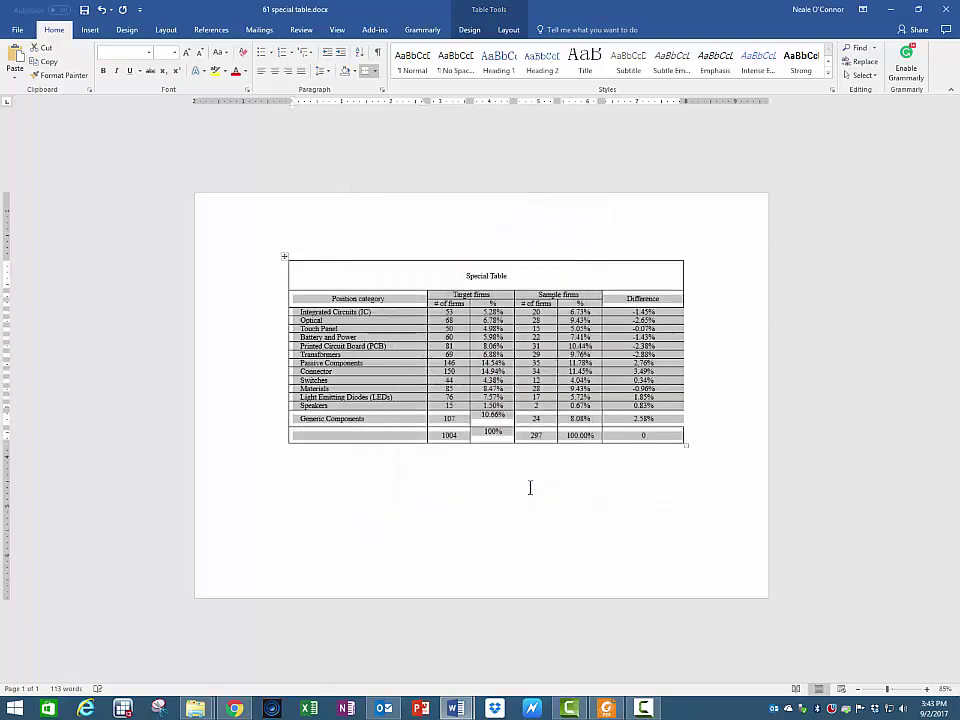
- Remove all borders from the entire table
left_click(463, 275)
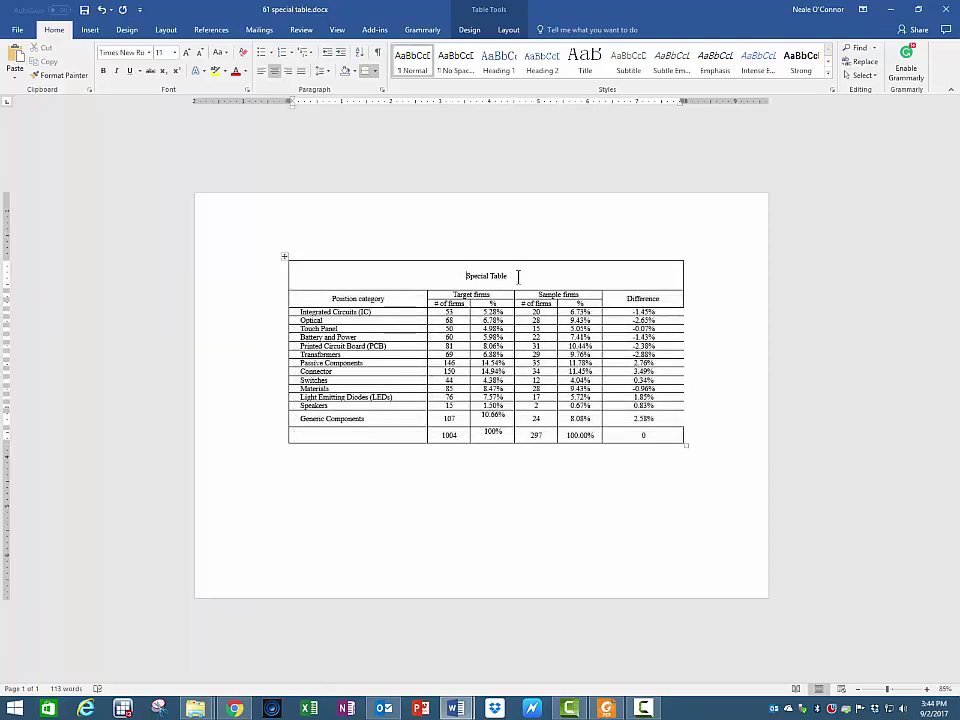
left_click(284, 256)
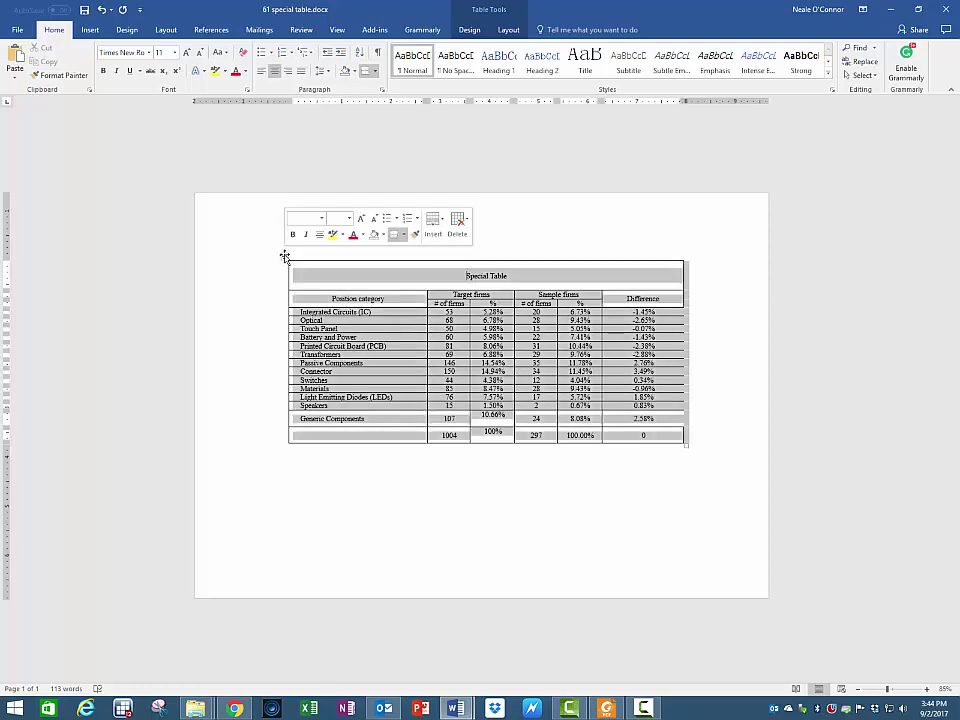
left_click(405, 234)
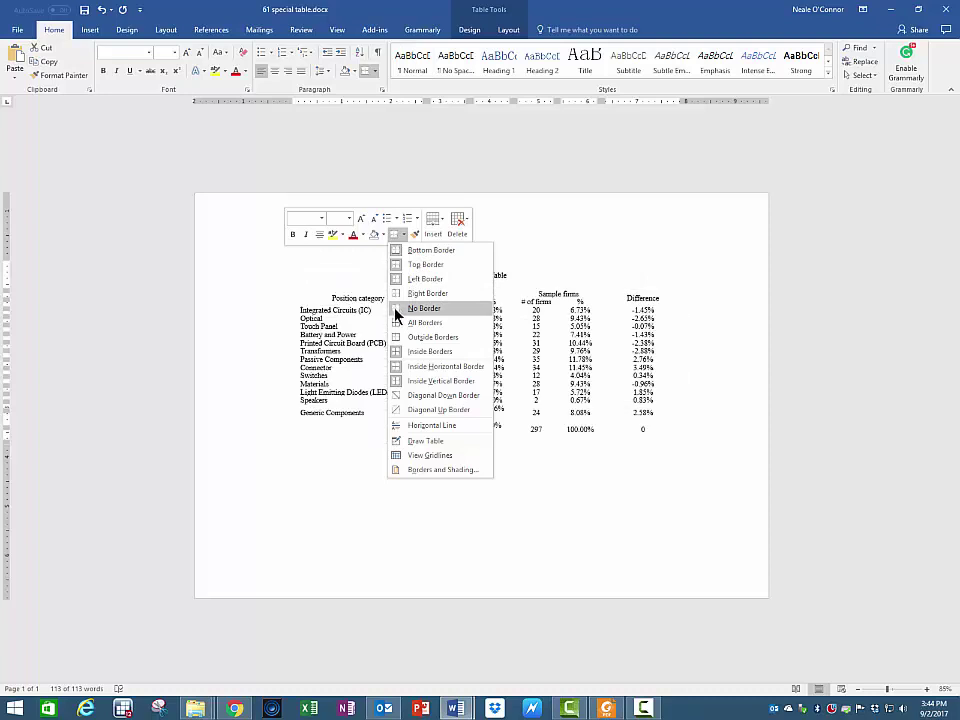
left_click(396, 310)
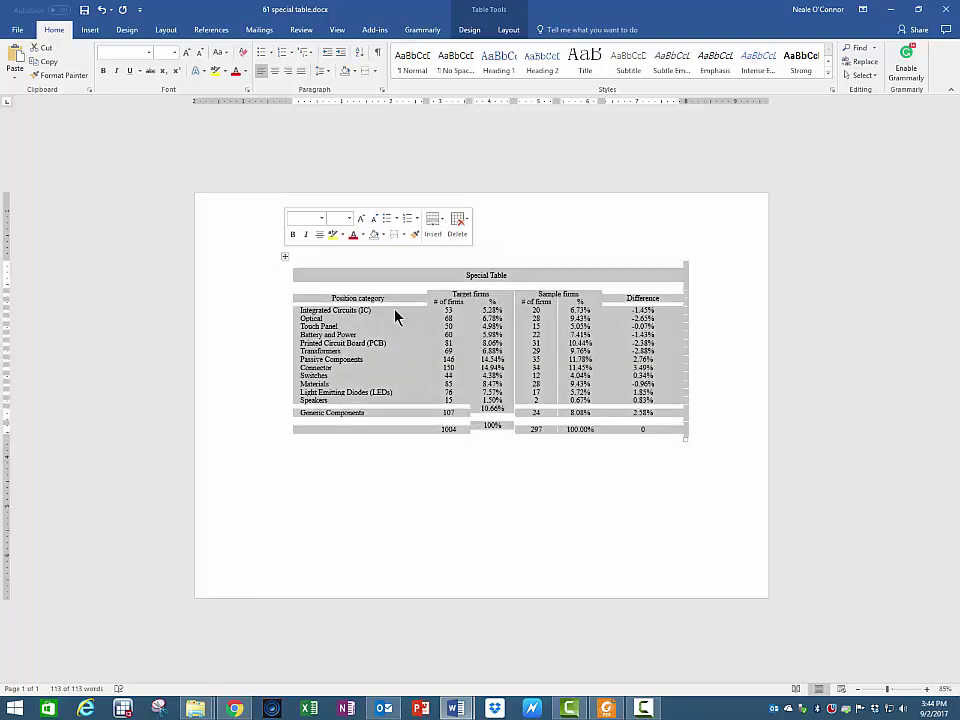
left_click(245, 277)
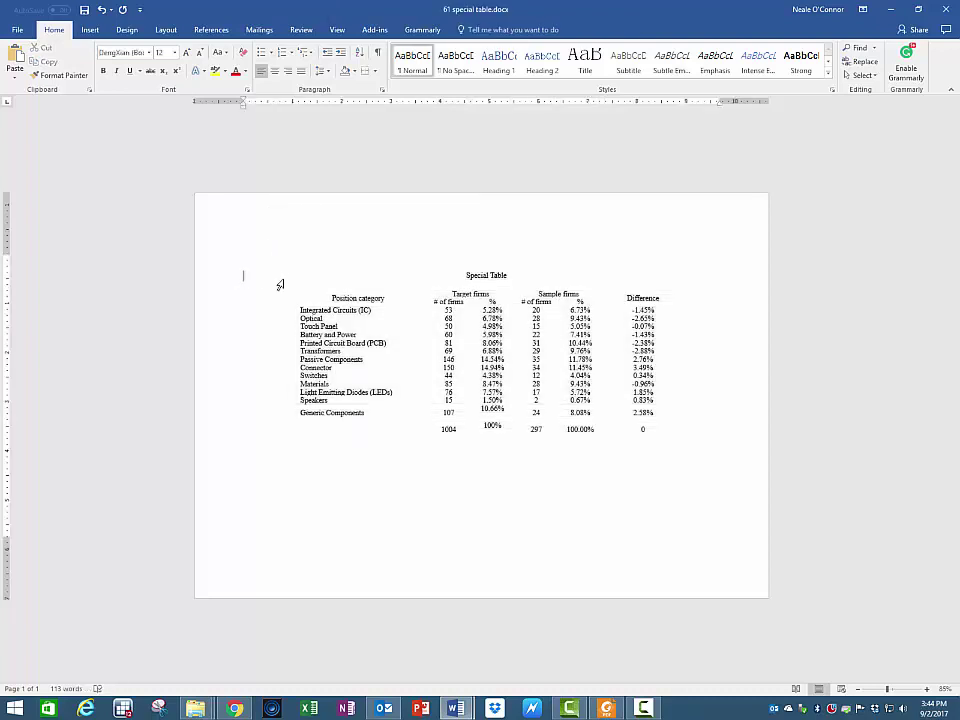
- Add top and bottom borders to the "Special Table" title row
left_click(228, 281)
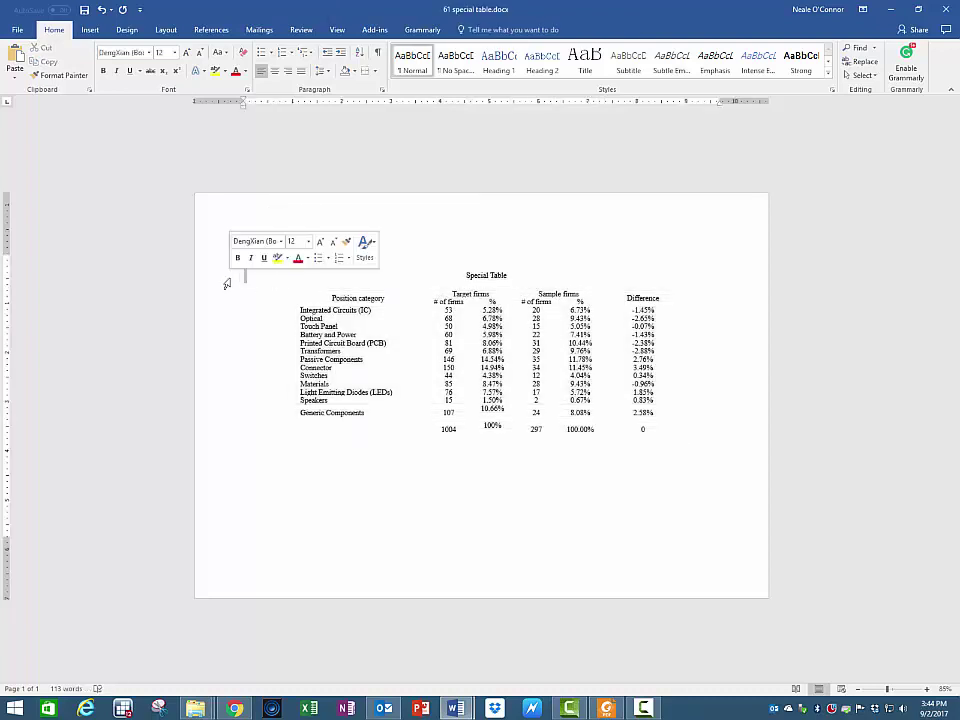
left_click_drag(306, 276, 691, 284)
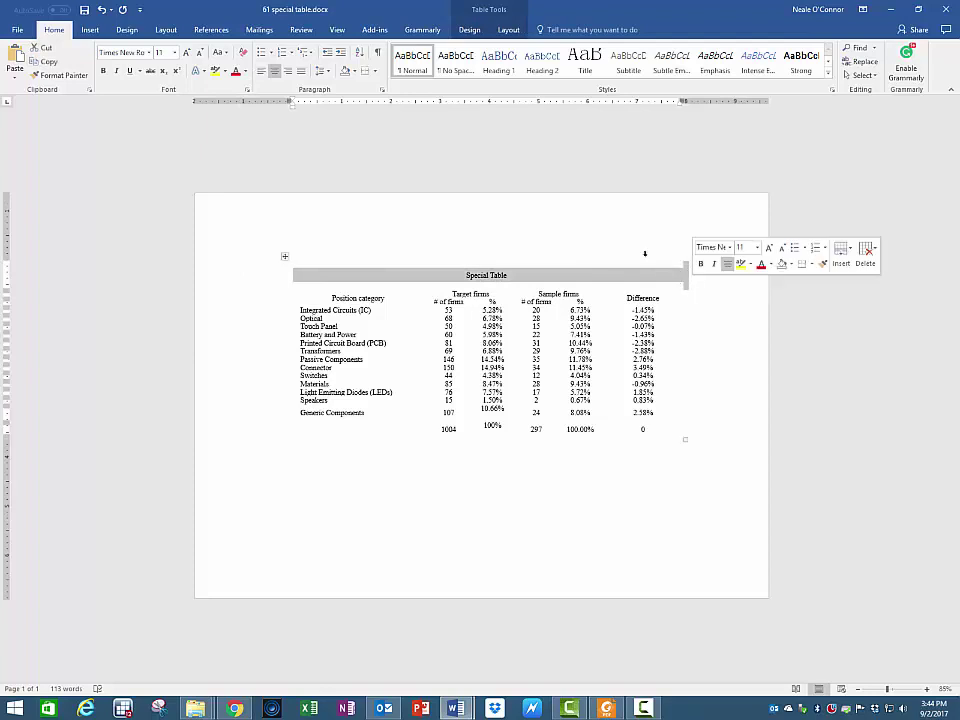
left_click(368, 75)
left_click(378, 75)
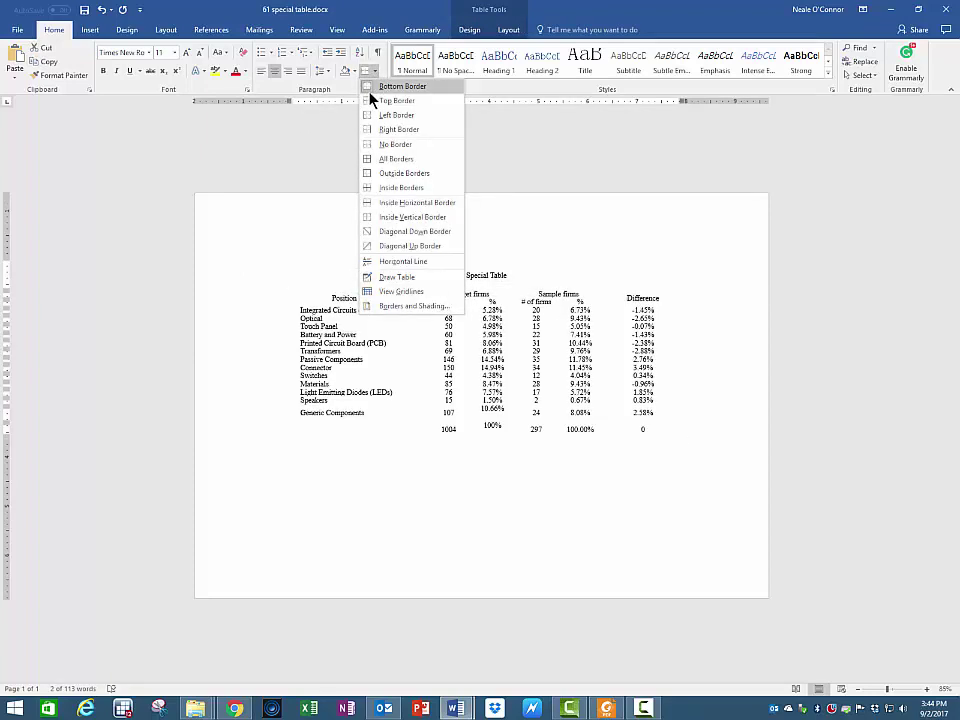
left_click(369, 101)
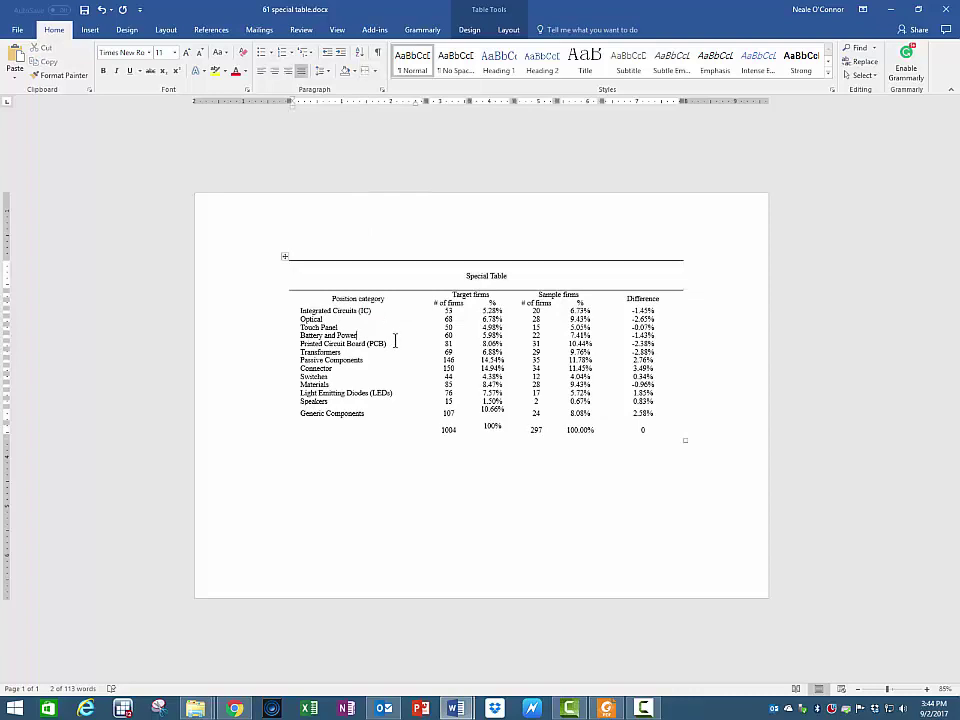
- Add top and bottom borders to the totals row at the end of the table
left_click(332, 443)
left_click_drag(293, 433, 680, 433)
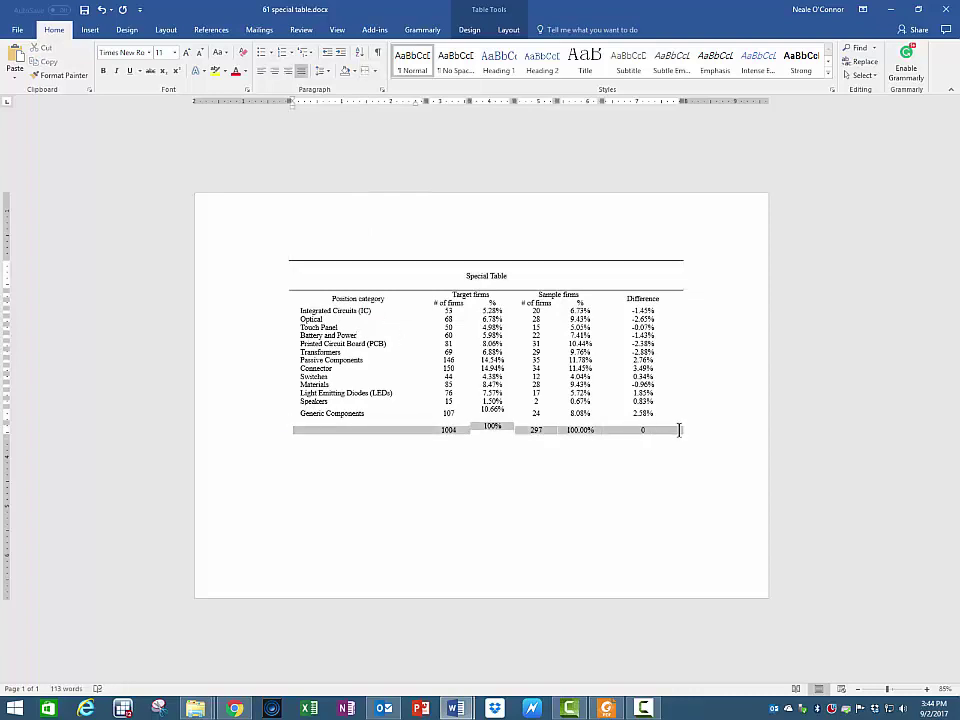
left_click(376, 73)
left_click(369, 93)
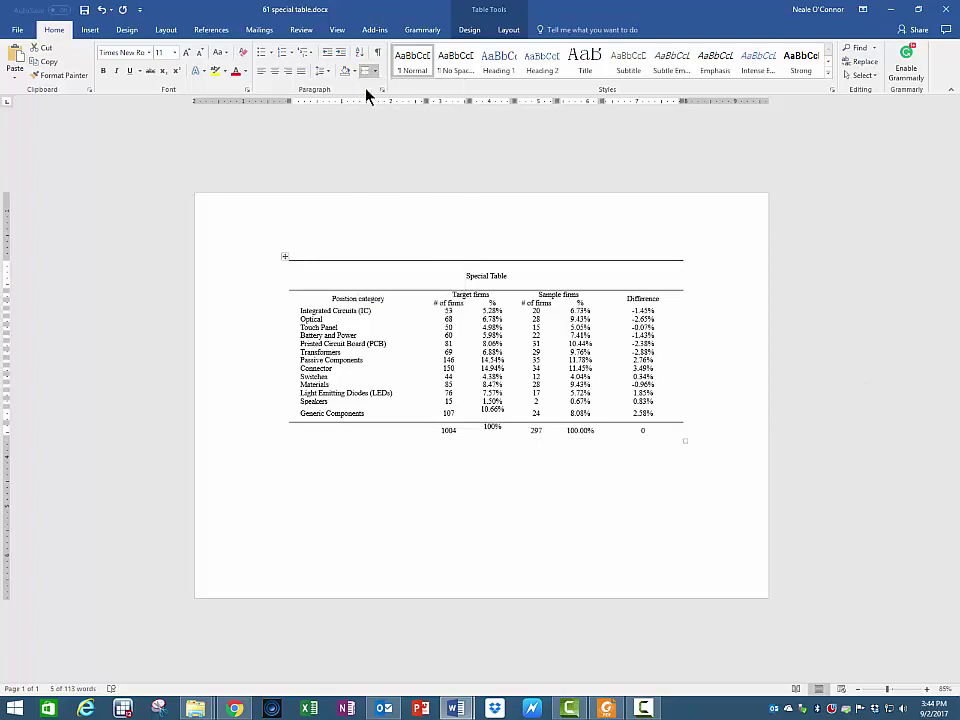
left_click(399, 363)
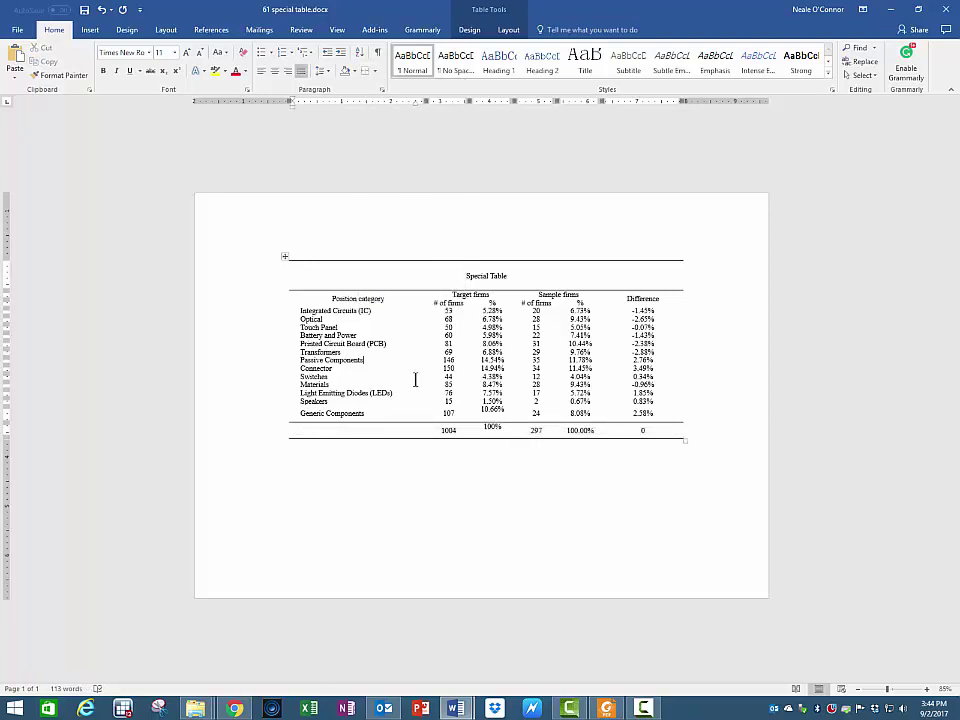
- Enter the label "Total" in the empty first cell of the last table row
left_click(309, 429)
mouse_move(290, 440)
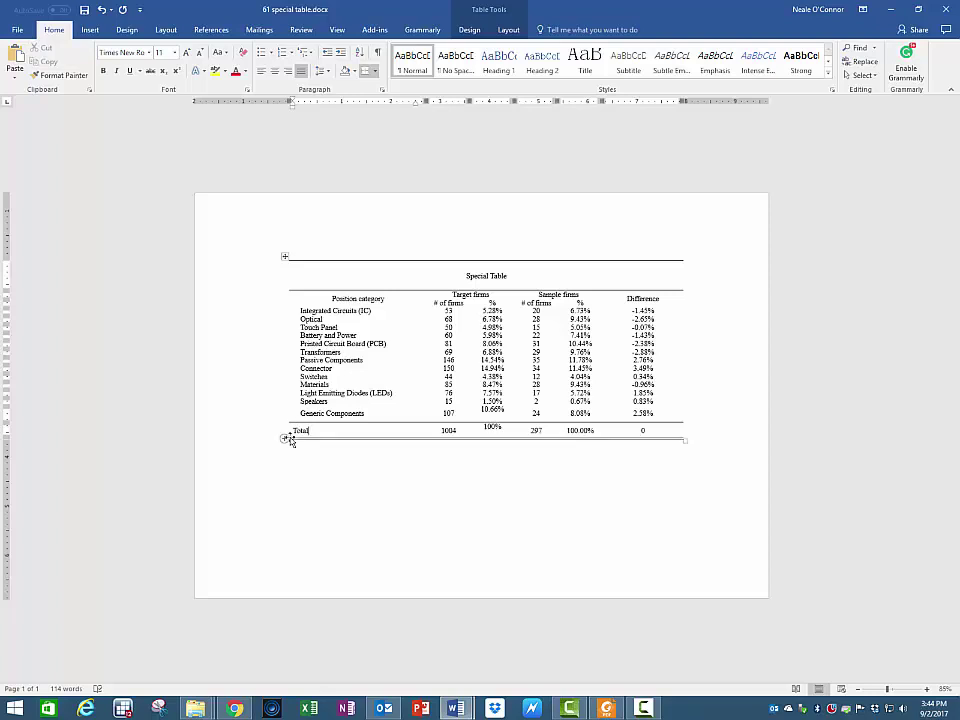
- Show the hidden formatting marks, with the insertion point before the category name Integrated Circuits (IC)
left_click(285, 256)
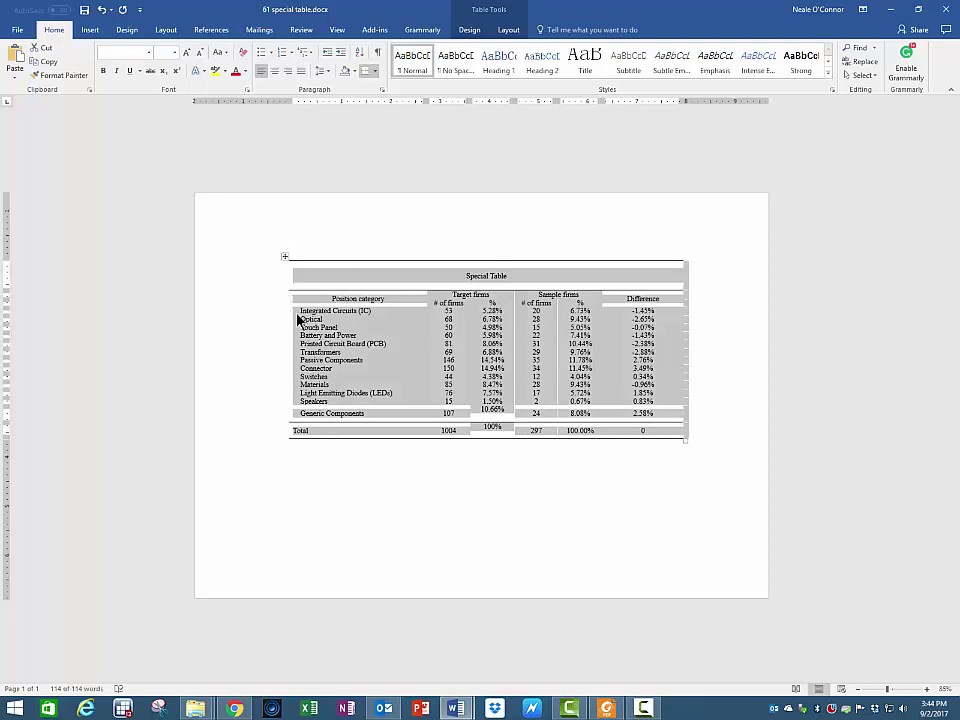
left_click(296, 314)
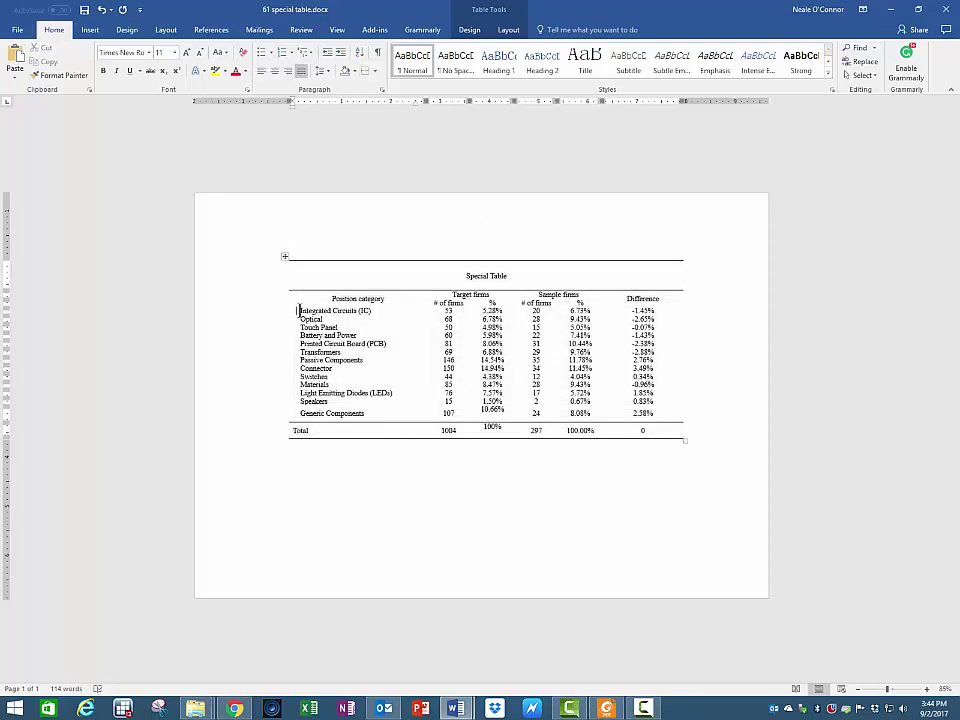
left_click(377, 52)
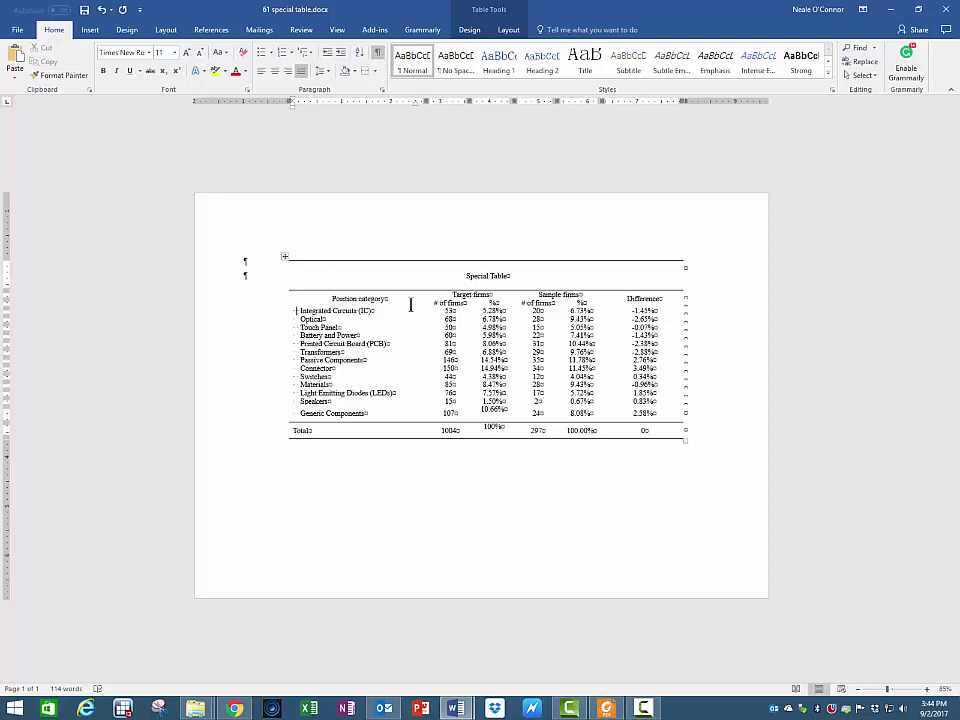
- Delete the leading spaces before every category name in the first column, from Integrated Circuits (IC) to Generic Components
key("BackSpace")
key("BackSpace")
key("BackSpace")
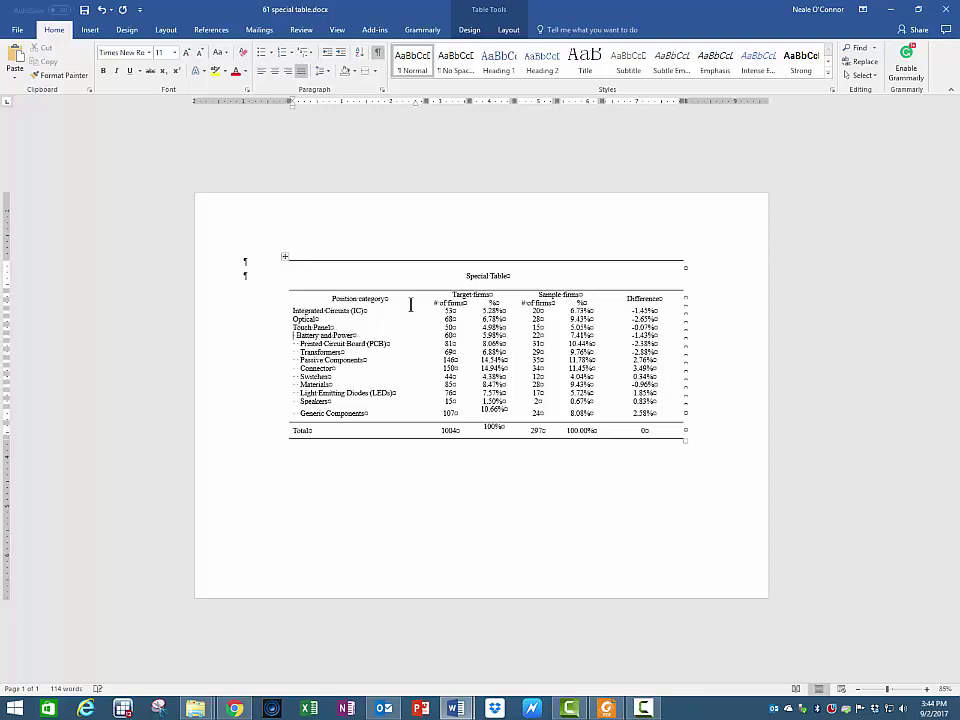
key("BackSpace")
key("BackSpace")
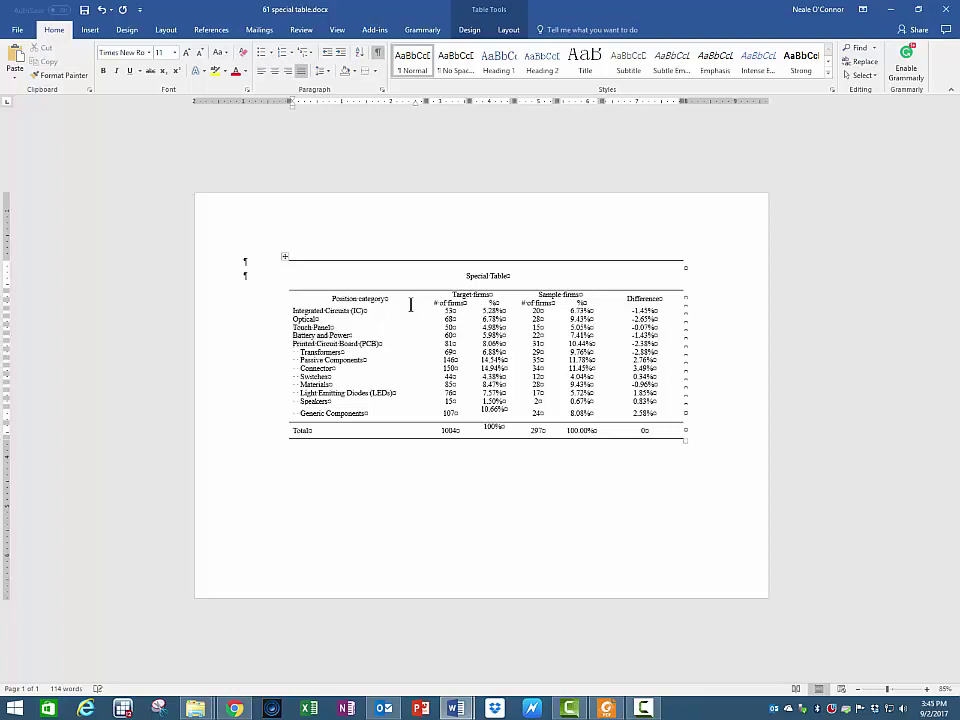
key("BackSpace")
key("BackSpace")
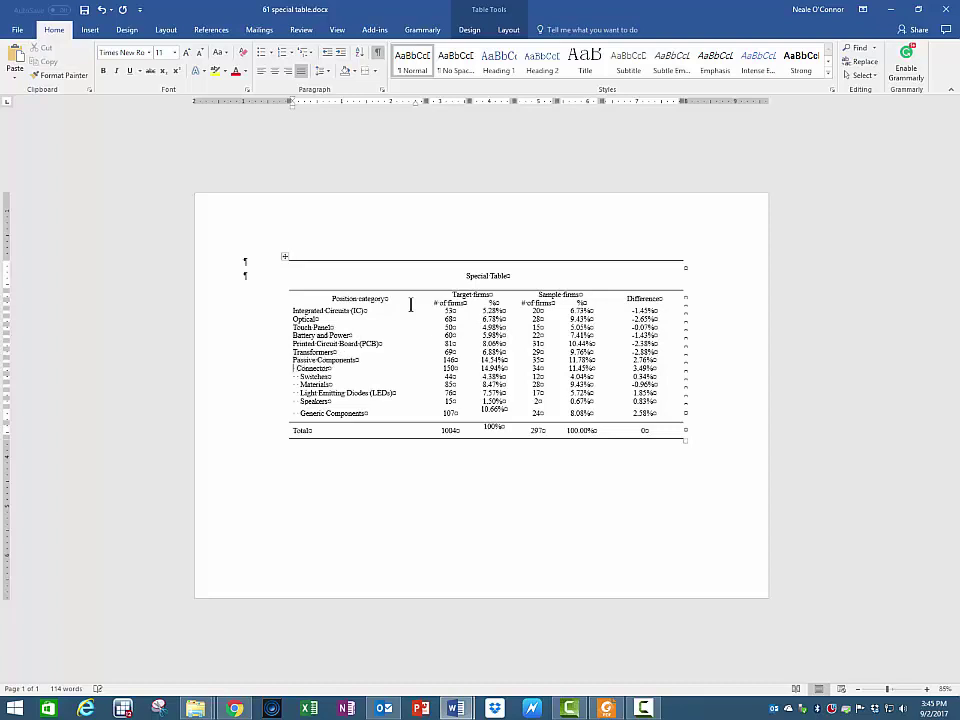
key("BackSpace")
key("BackSpace")
key("BackSpace")
key("BackSpace")
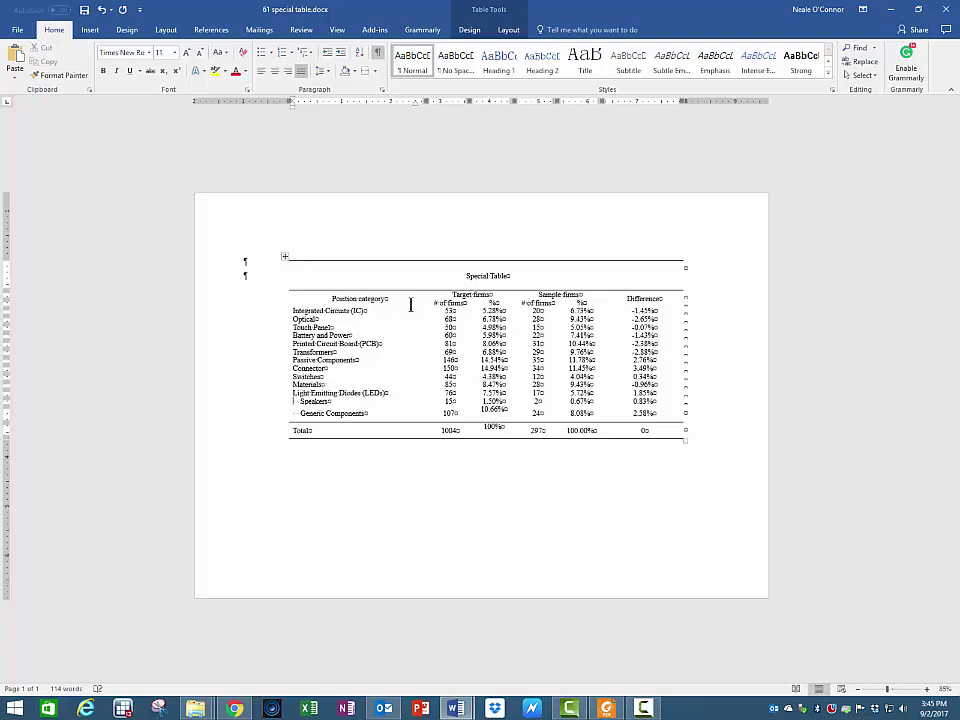
key("BackSpace")
key("Down")
key("BackSpace")
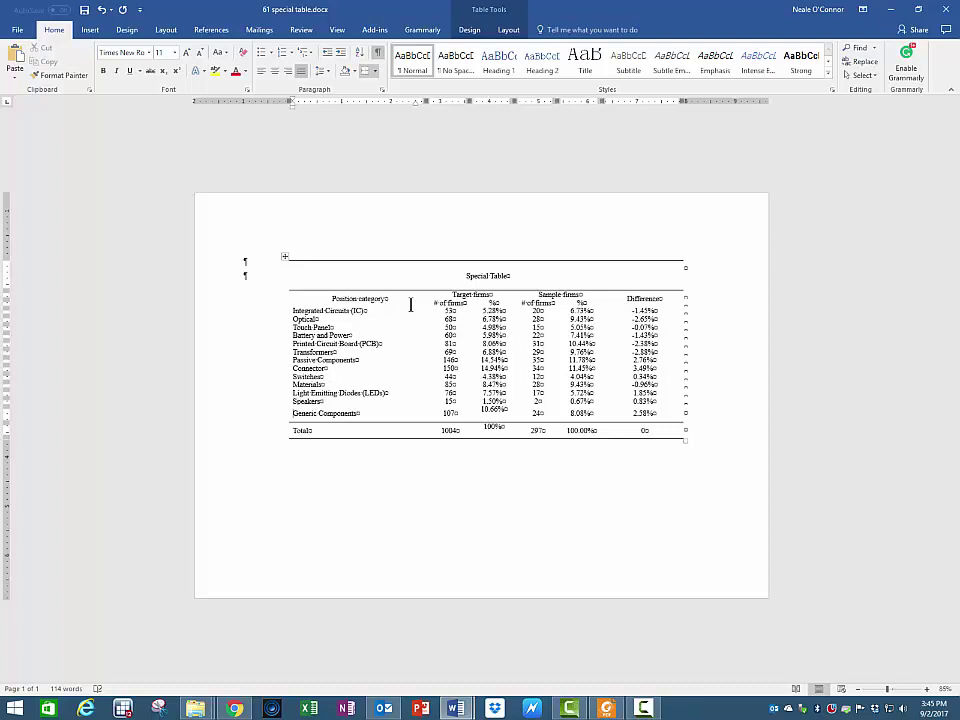
- Narrow the table by moving its left and right outer borders inward, and save the document
left_click(358, 261)
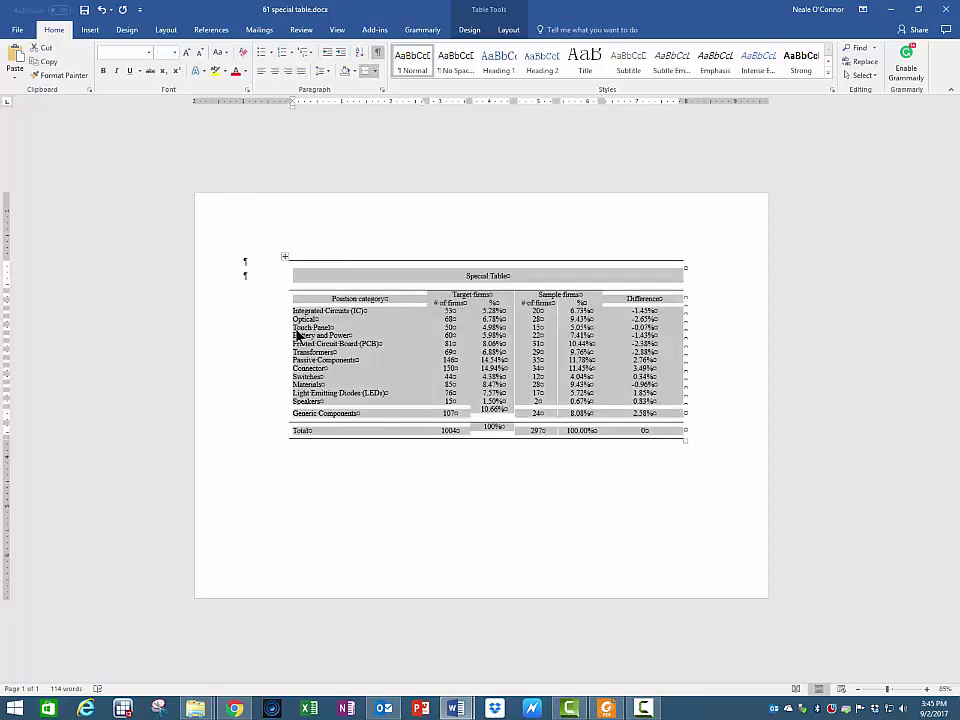
left_click_drag(292, 333, 320, 335)
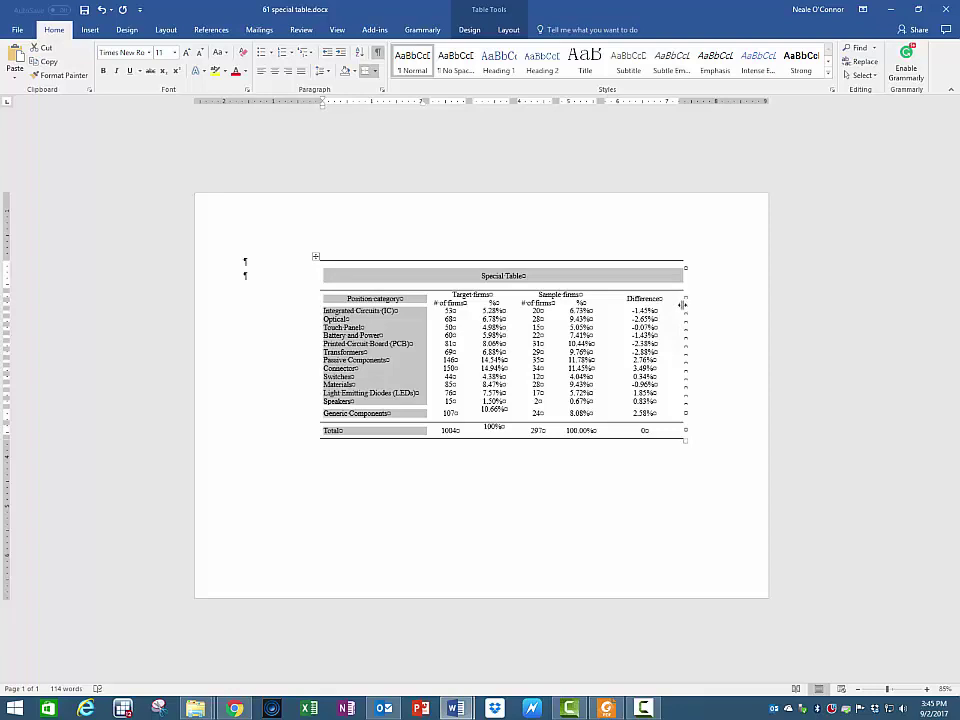
left_click_drag(679, 304, 656, 315)
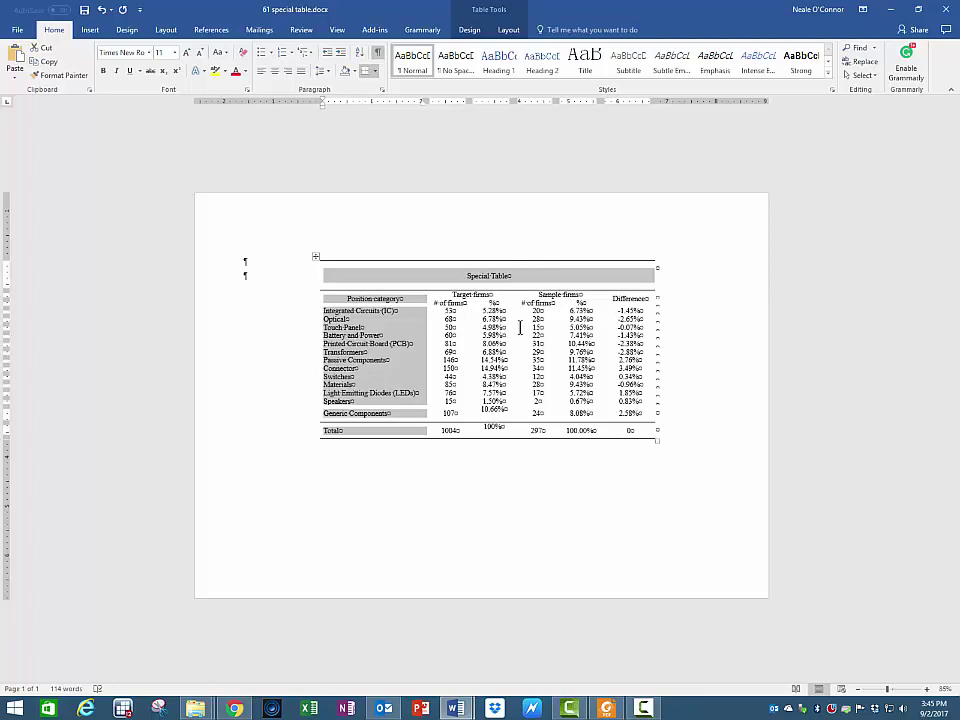
left_click(83, 10)
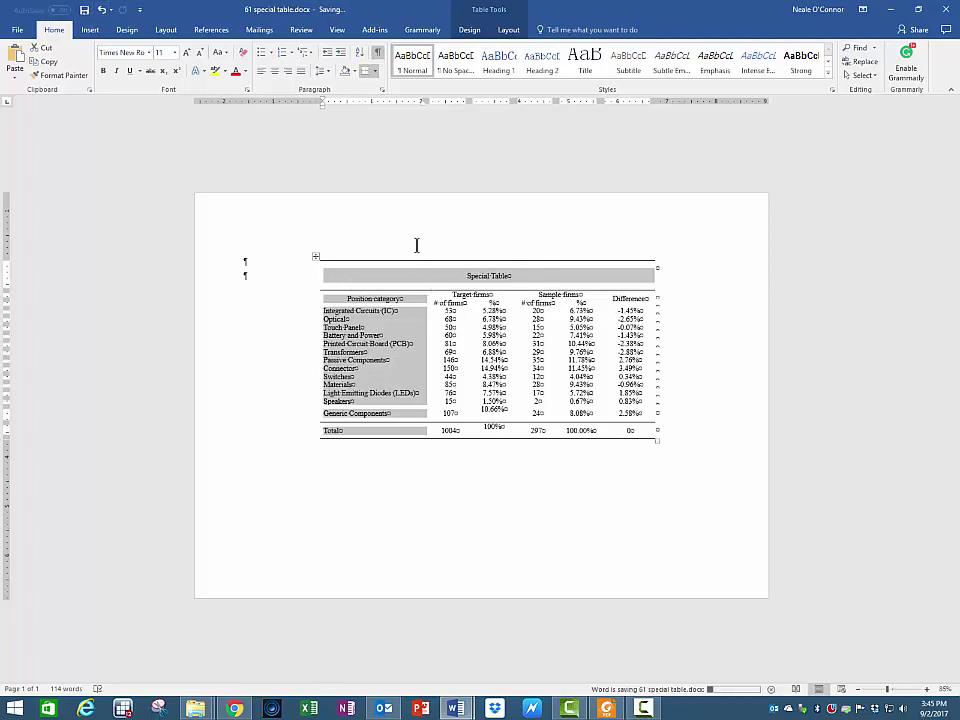
- Change the page orientation from landscape to portrait
left_click(414, 247)
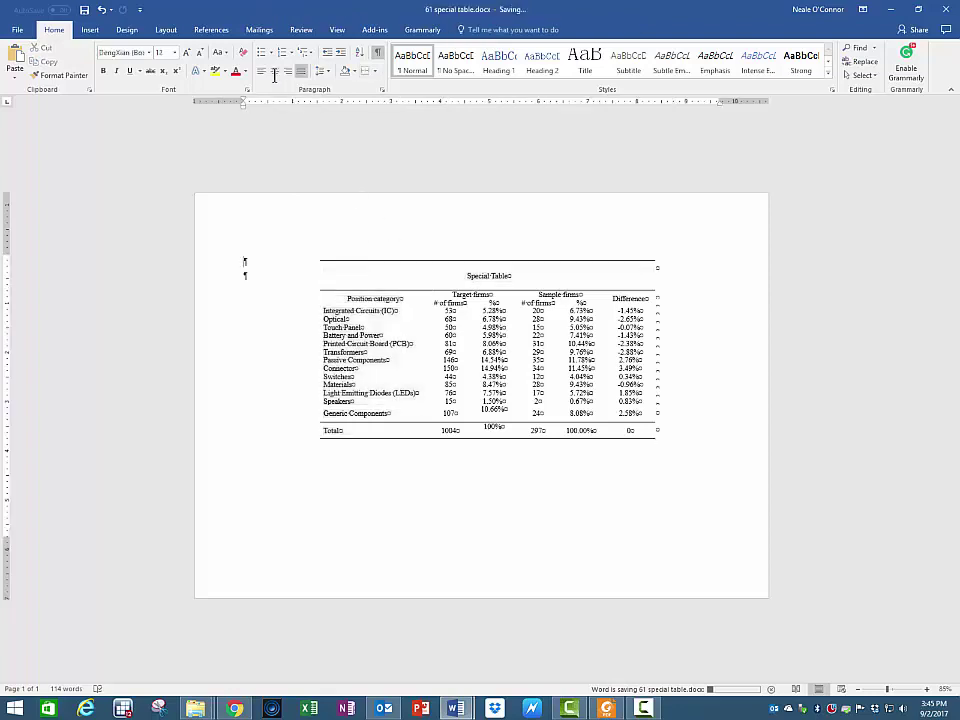
left_click(166, 32)
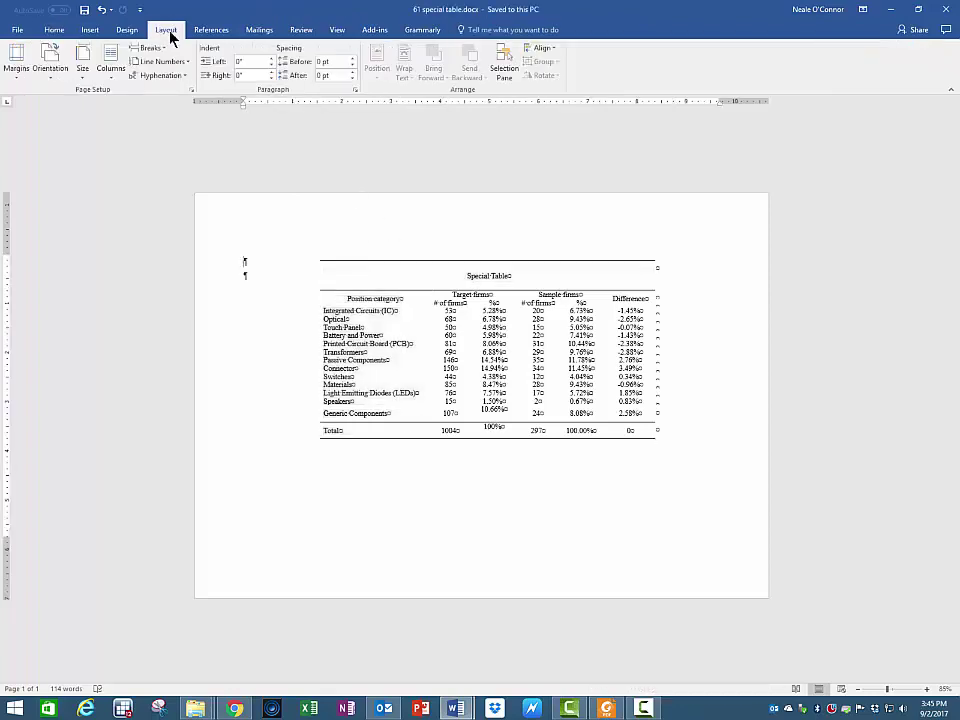
left_click(50, 66)
left_click(70, 100)
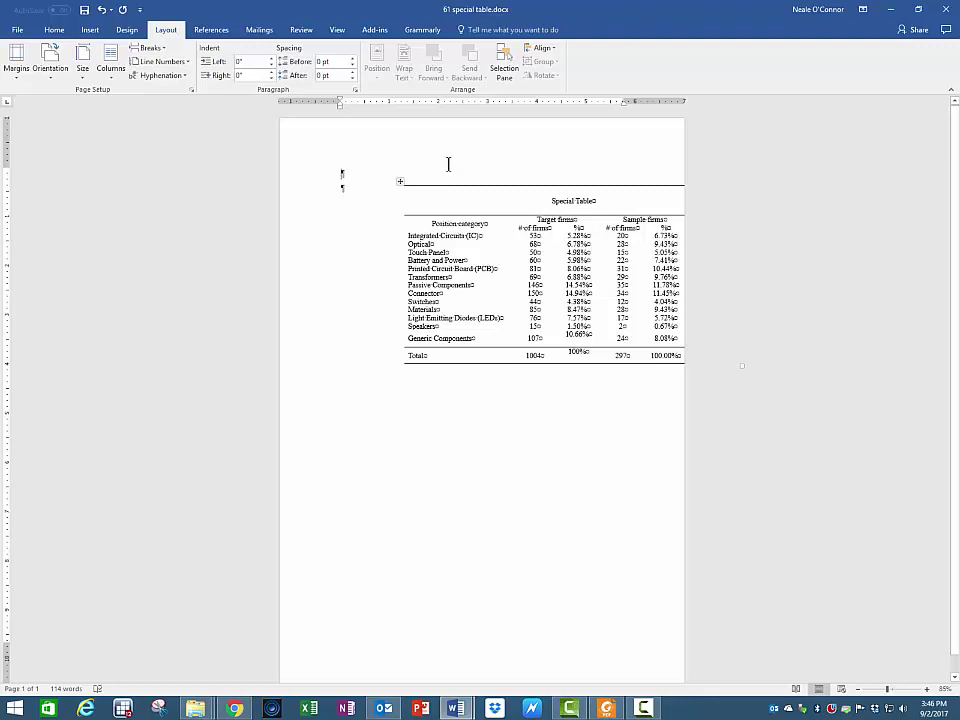
- Center the whole table horizontally on the page
left_click(398, 182)
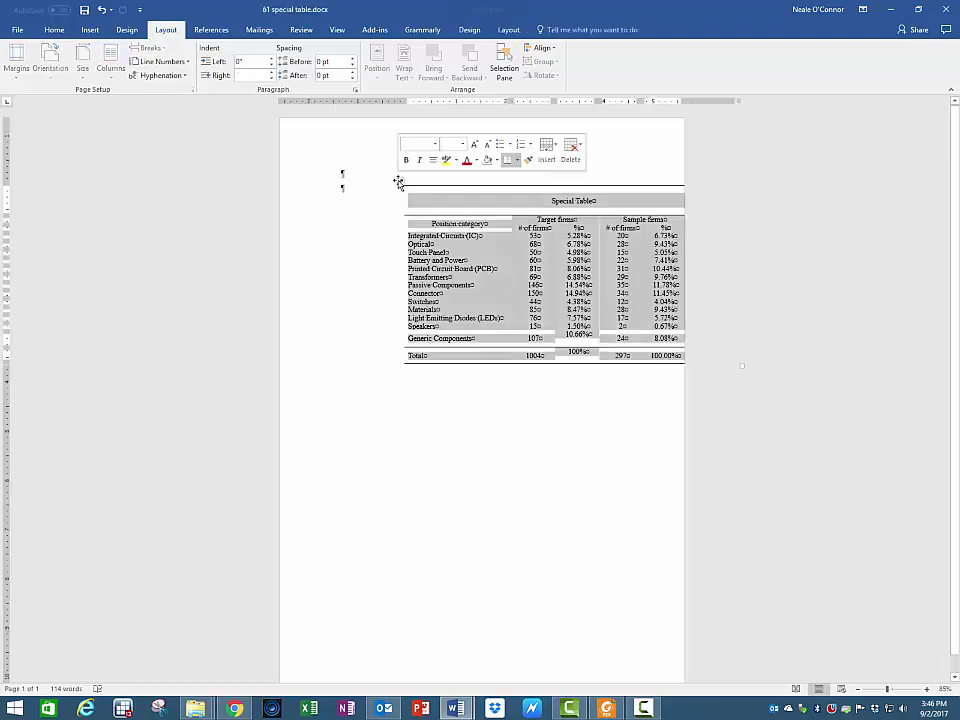
left_click(52, 30)
left_click(274, 71)
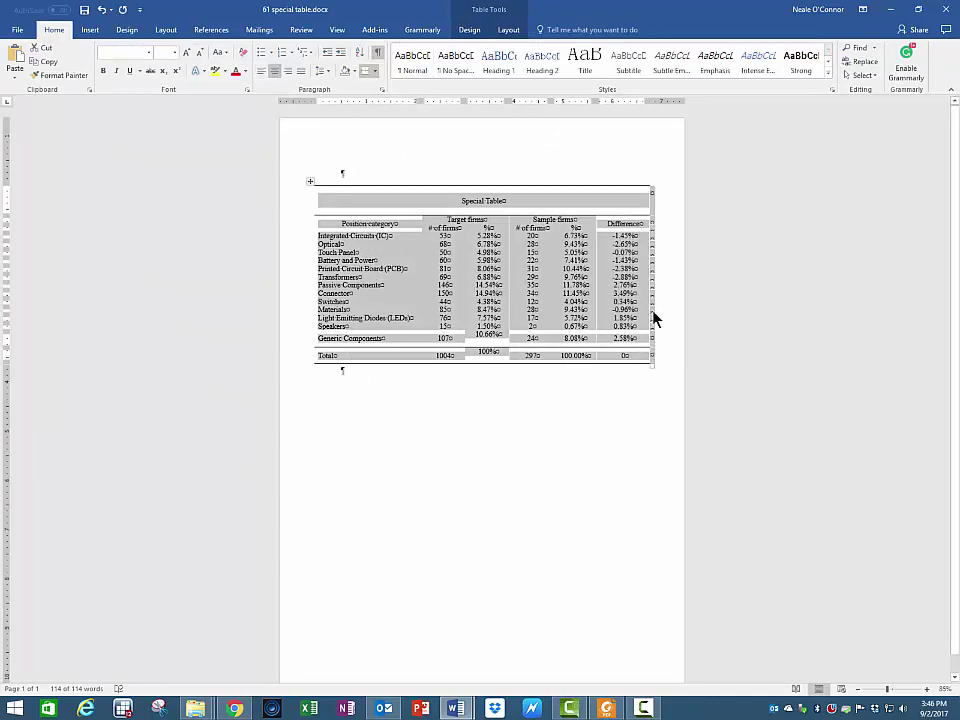
- Slightly narrow the Difference column by moving the table's right border inward, keeping the table centered on the page
left_click_drag(649, 277, 641, 280)
key("ctrl+a")
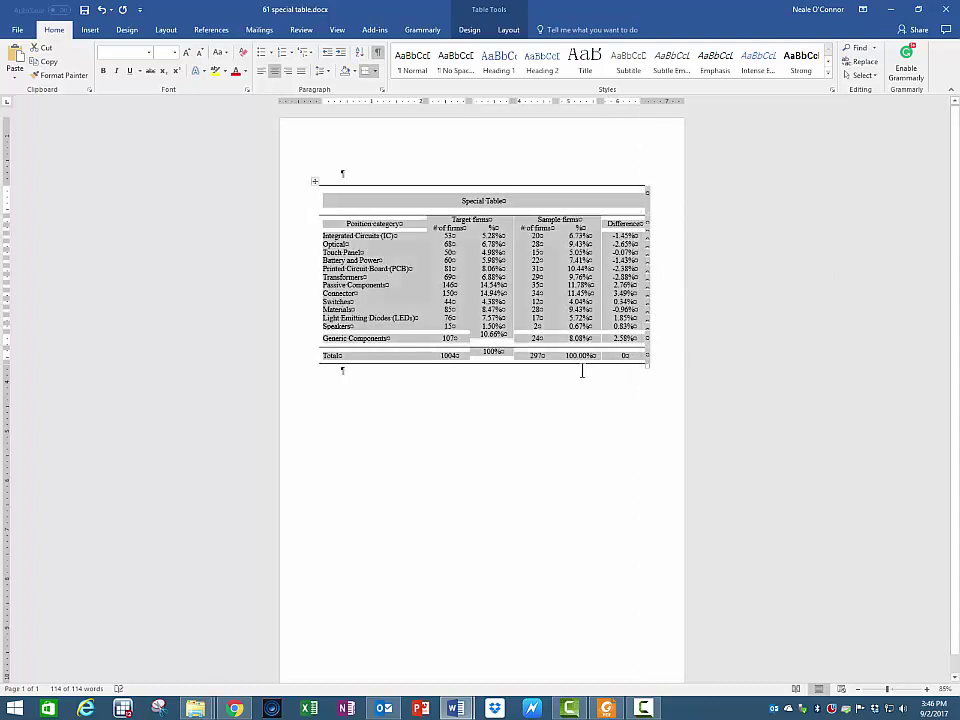
left_click(651, 199)
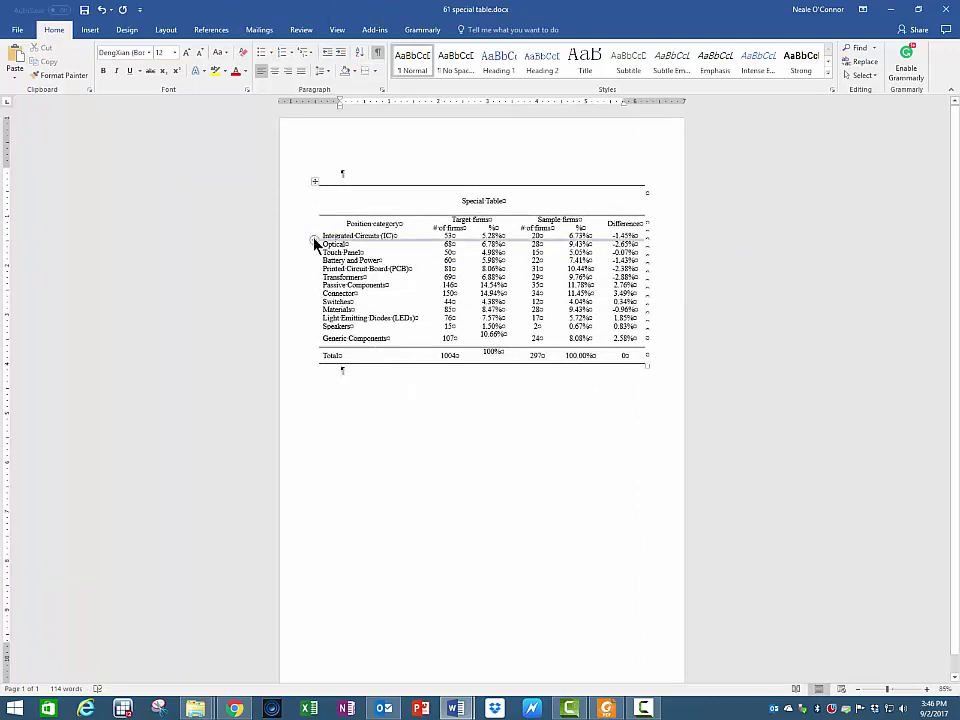
- Try to move the table's left border slightly inward
mouse_move(318, 256)
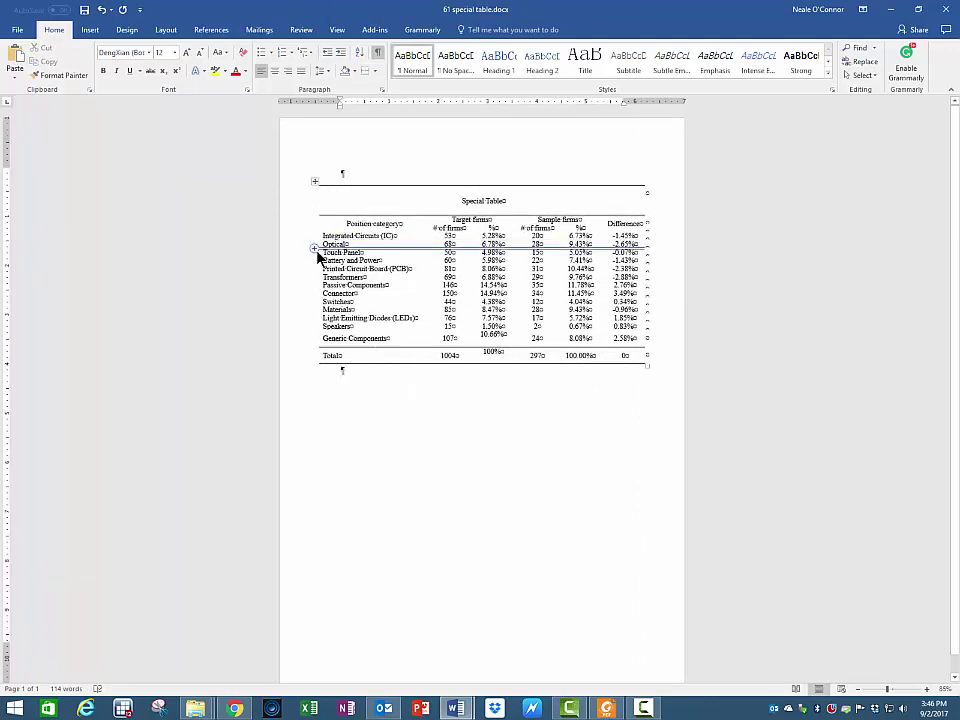
left_click(315, 182)
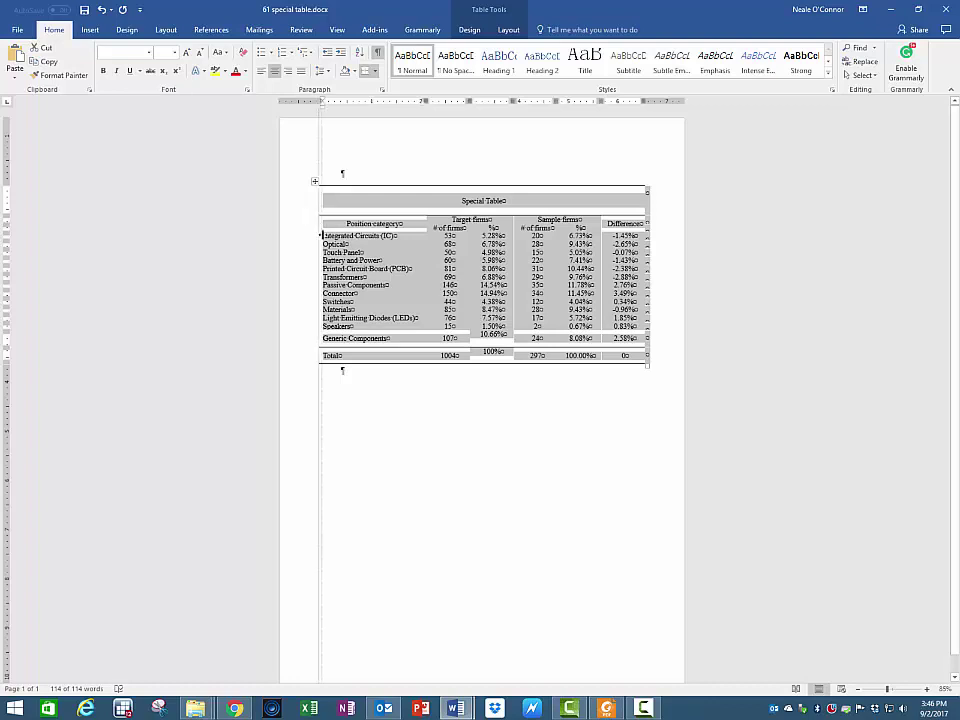
left_click_drag(317, 235, 319, 235)
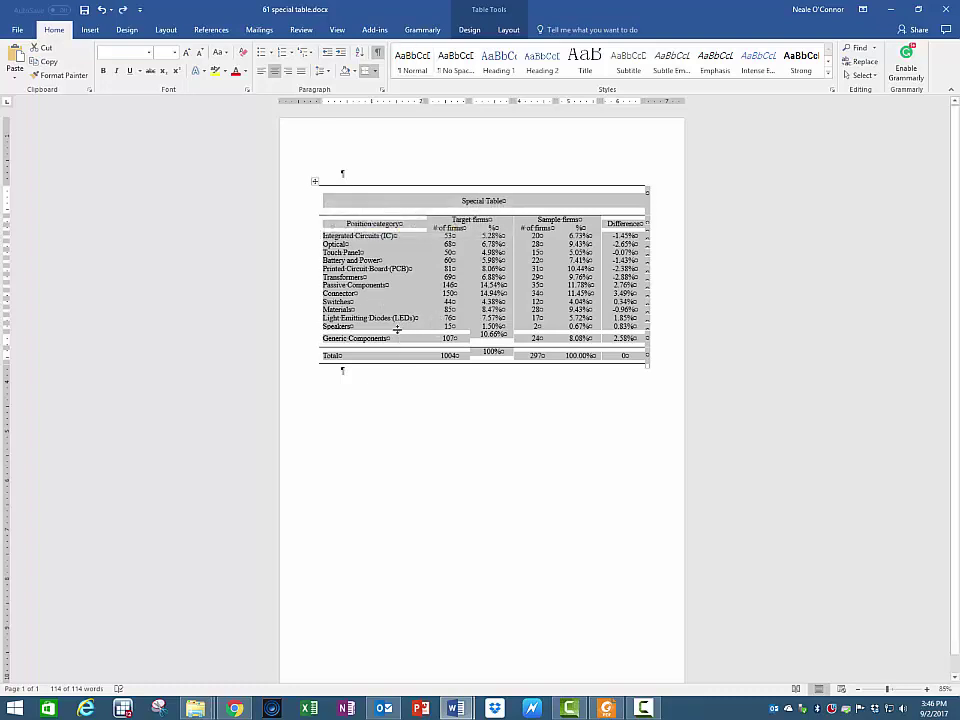
left_click(390, 360)
- Insert two empty rows below the Total row of the table
left_click(377, 376)
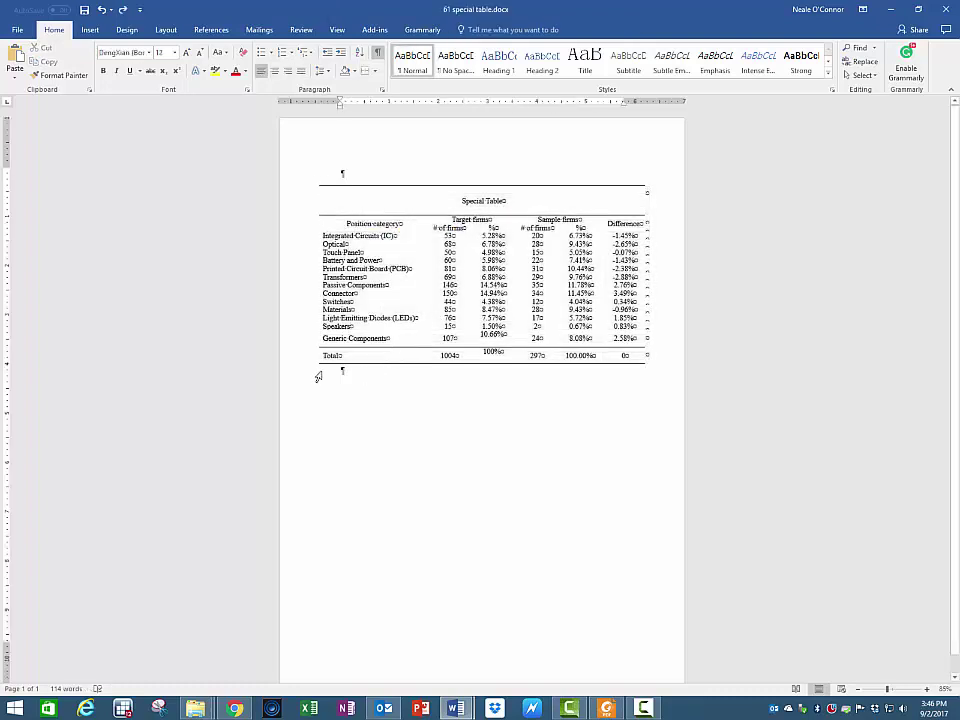
key("Up")
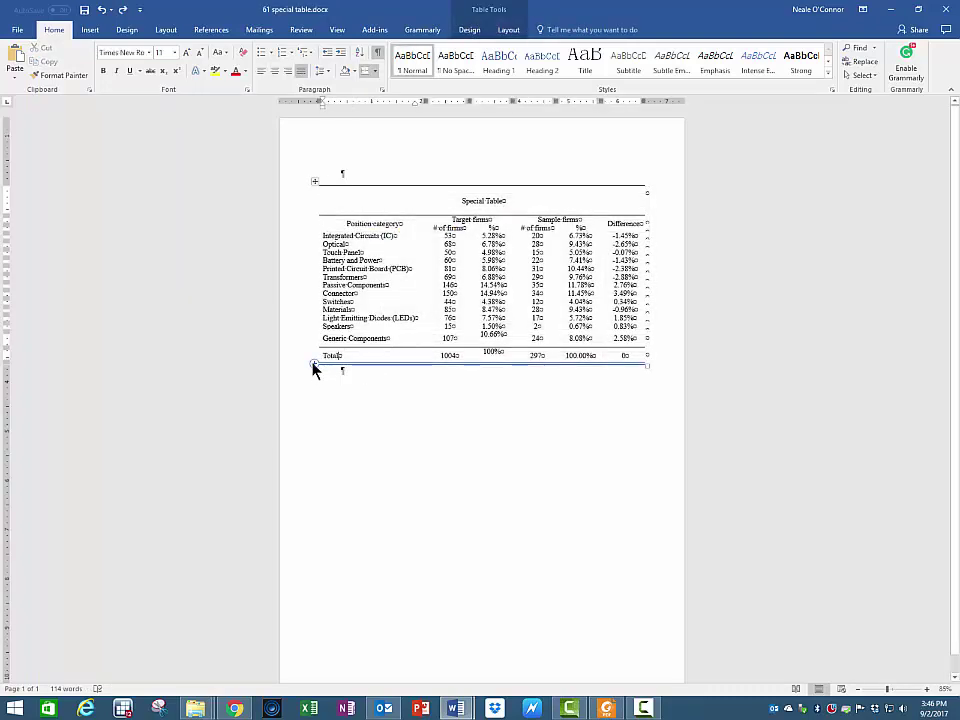
left_click(313, 366)
left_click(313, 366)
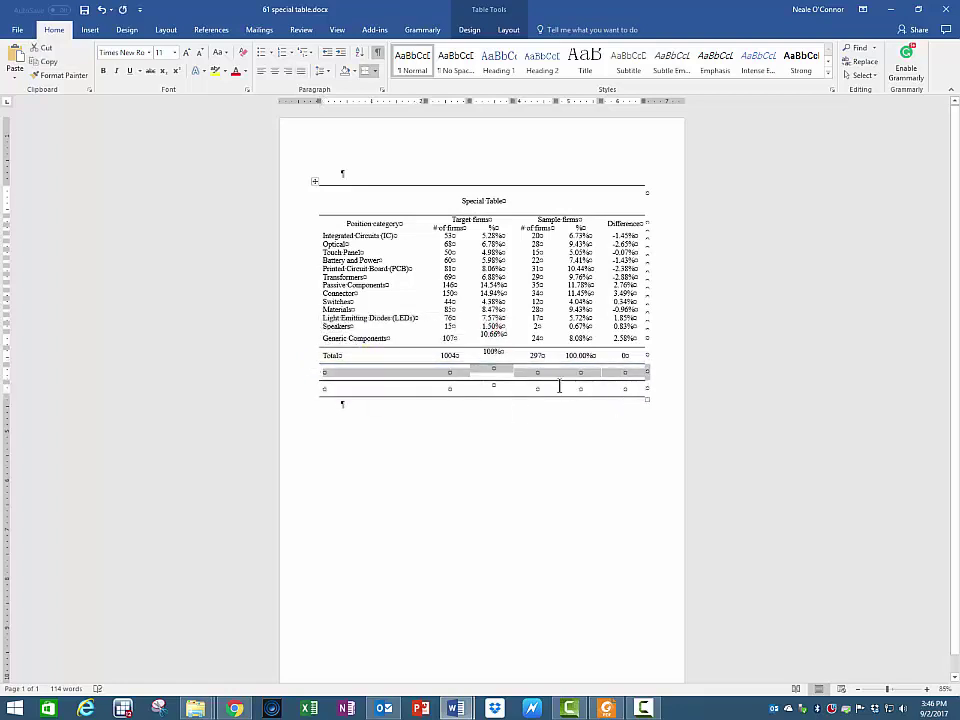
- Center the cell contents of both empty rows below the Total row horizontally and vertically
left_click(535, 374)
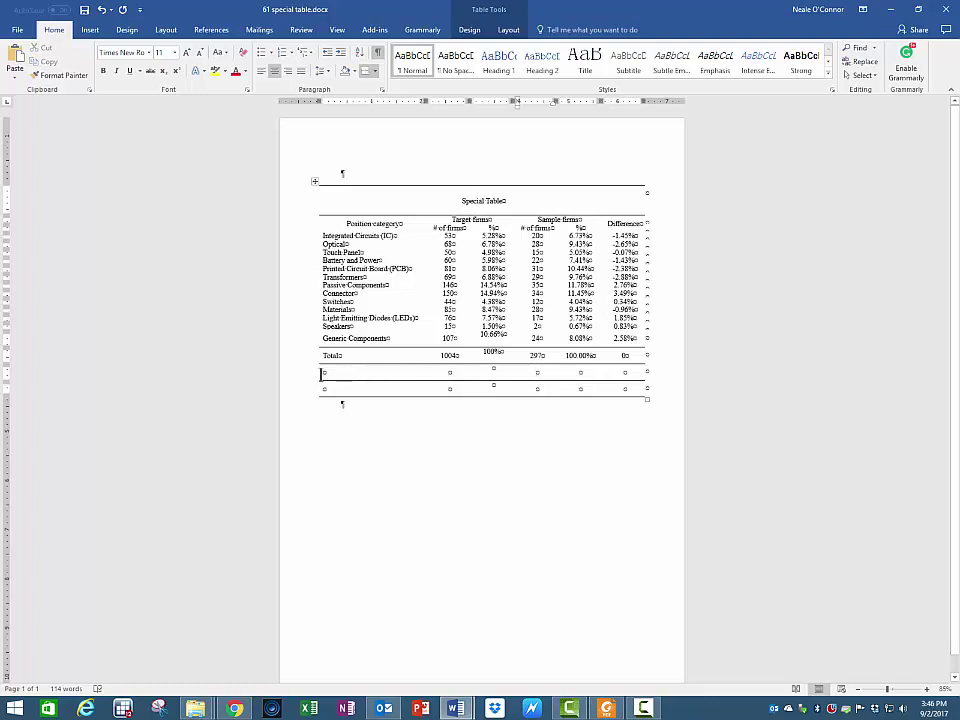
left_click(291, 378)
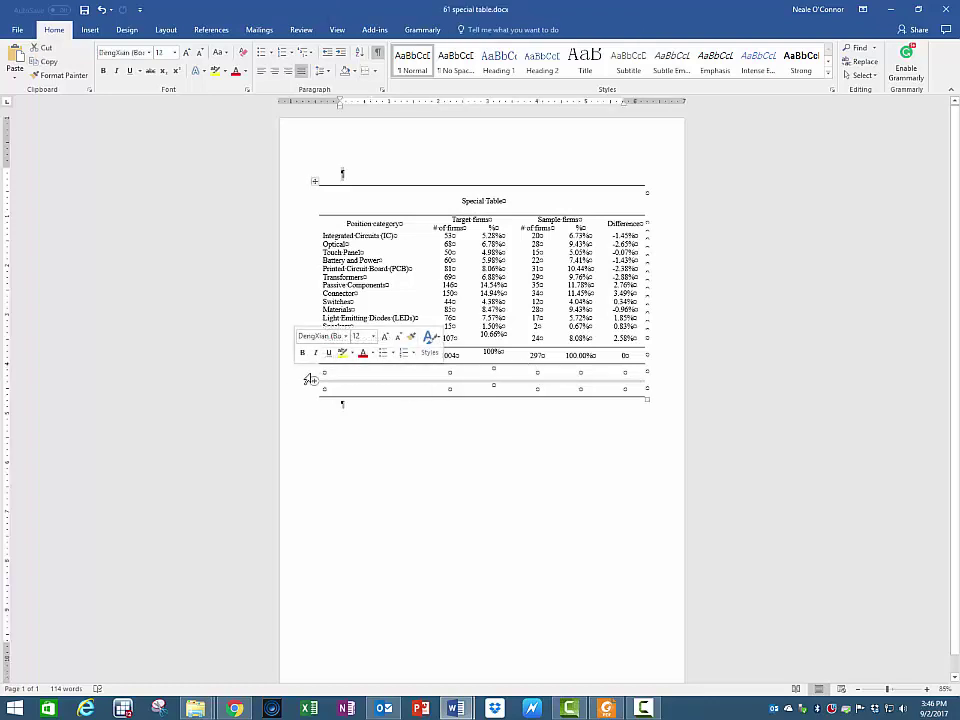
left_click_drag(328, 373, 658, 376)
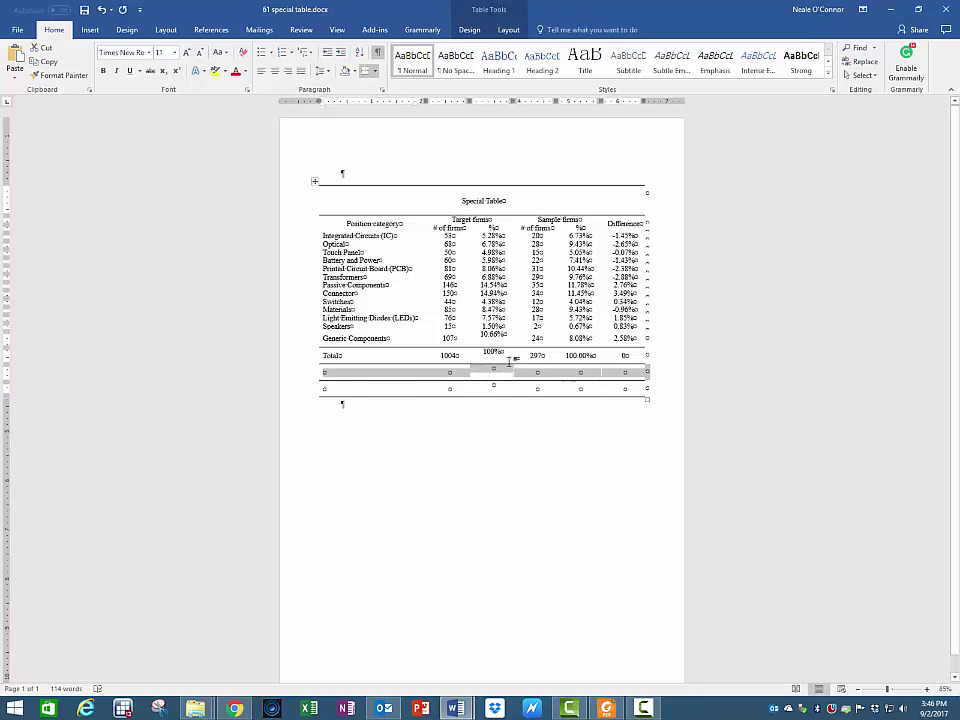
left_click(509, 30)
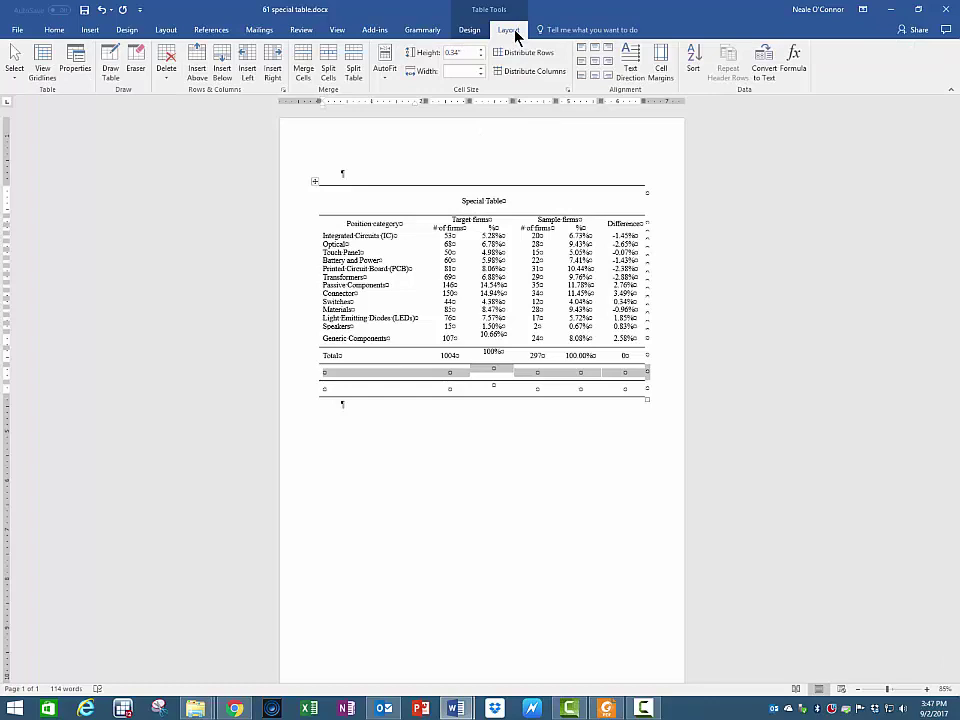
left_click(597, 67)
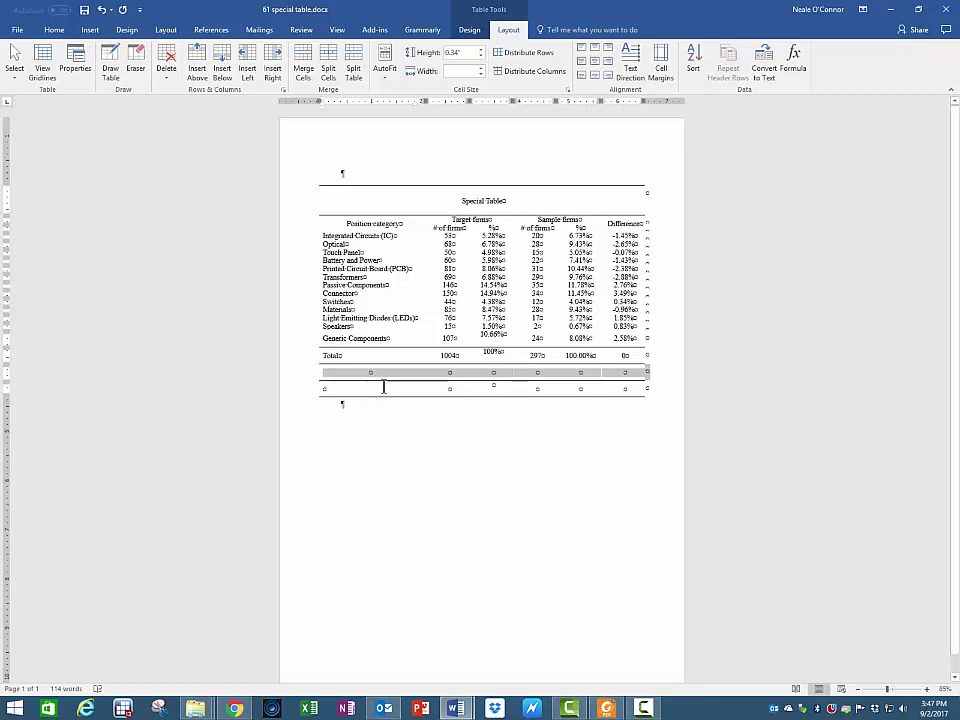
left_click_drag(383, 389, 640, 389)
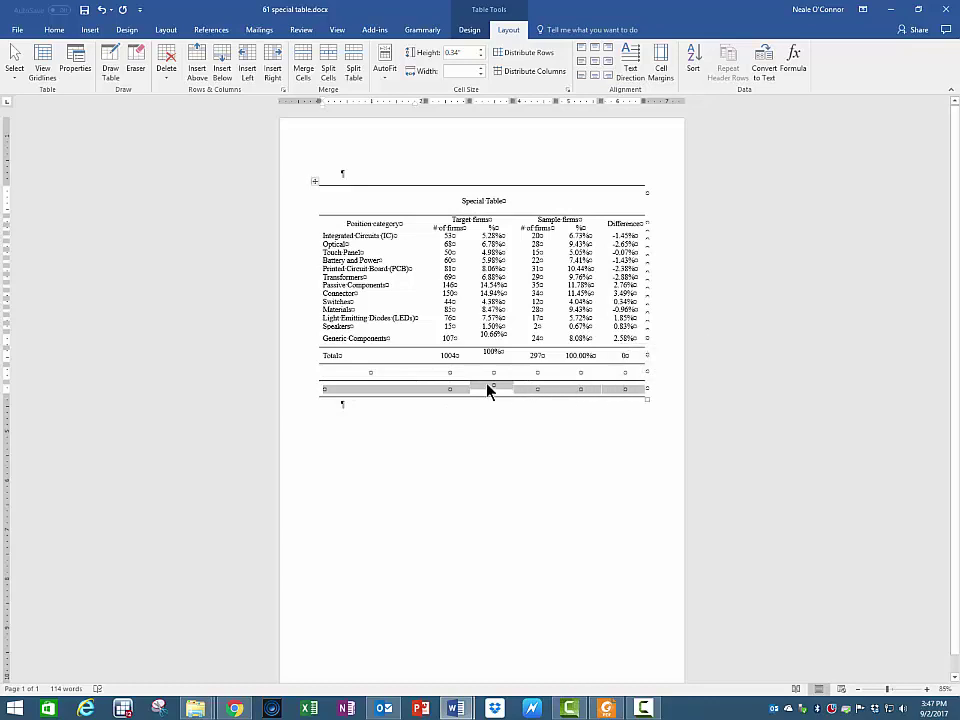
left_click(596, 62)
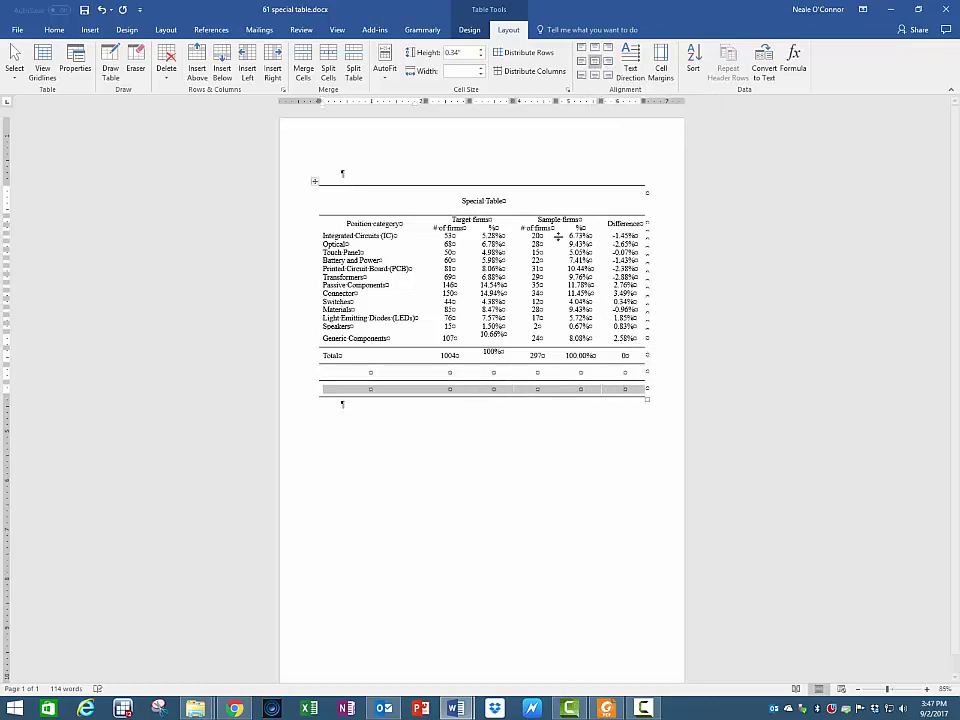
- Add a bottom border beneath the full header row, from Position category to Difference
left_click(345, 235)
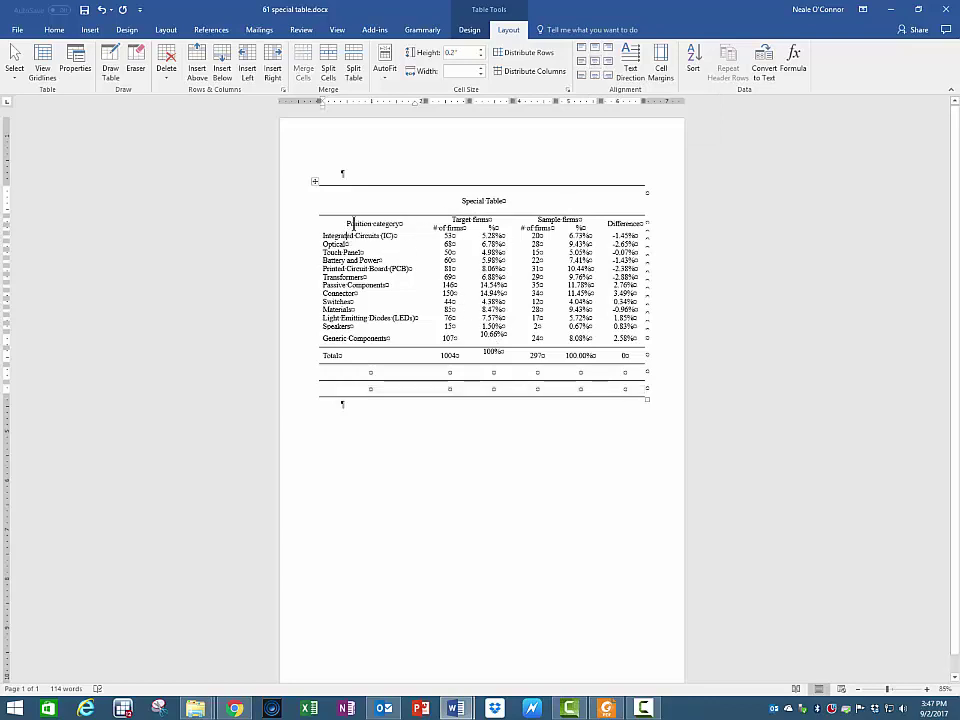
left_click(297, 226)
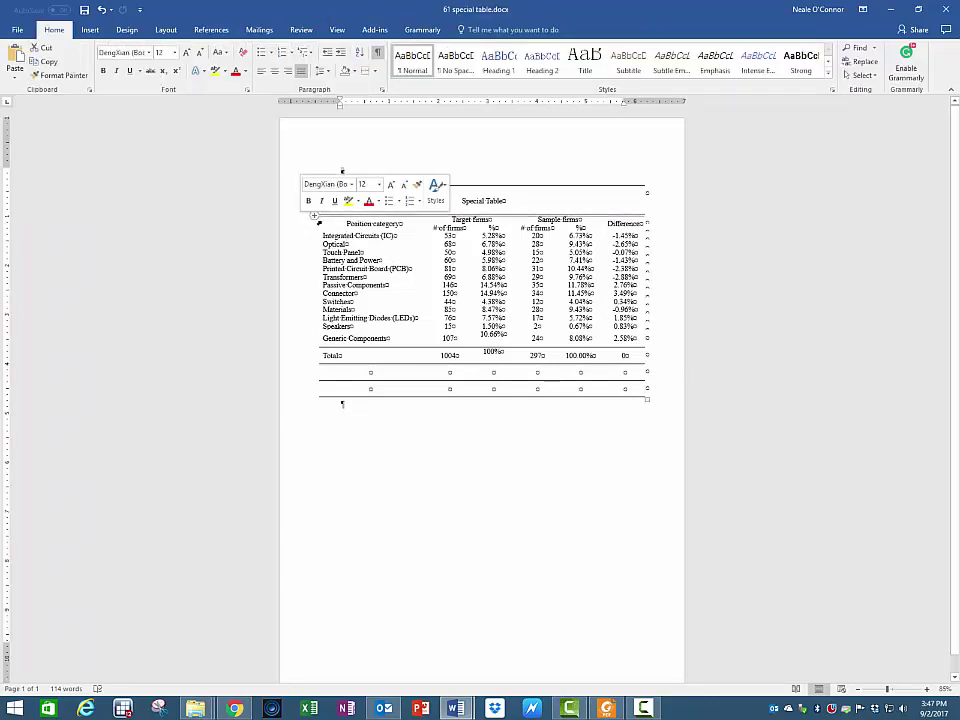
left_click_drag(339, 222, 626, 226)
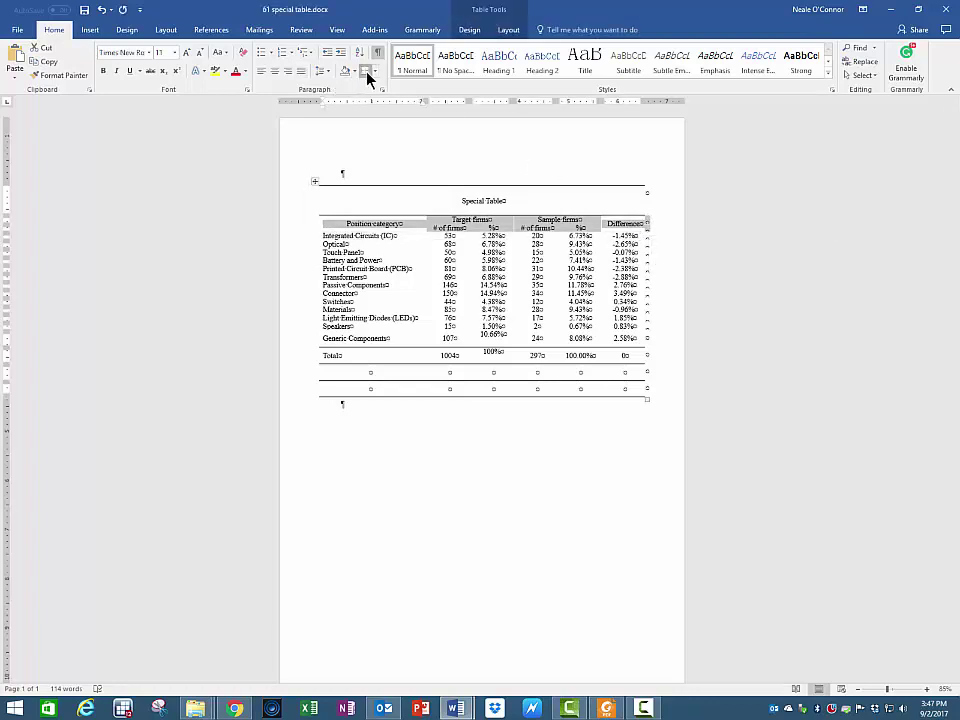
left_click(458, 236)
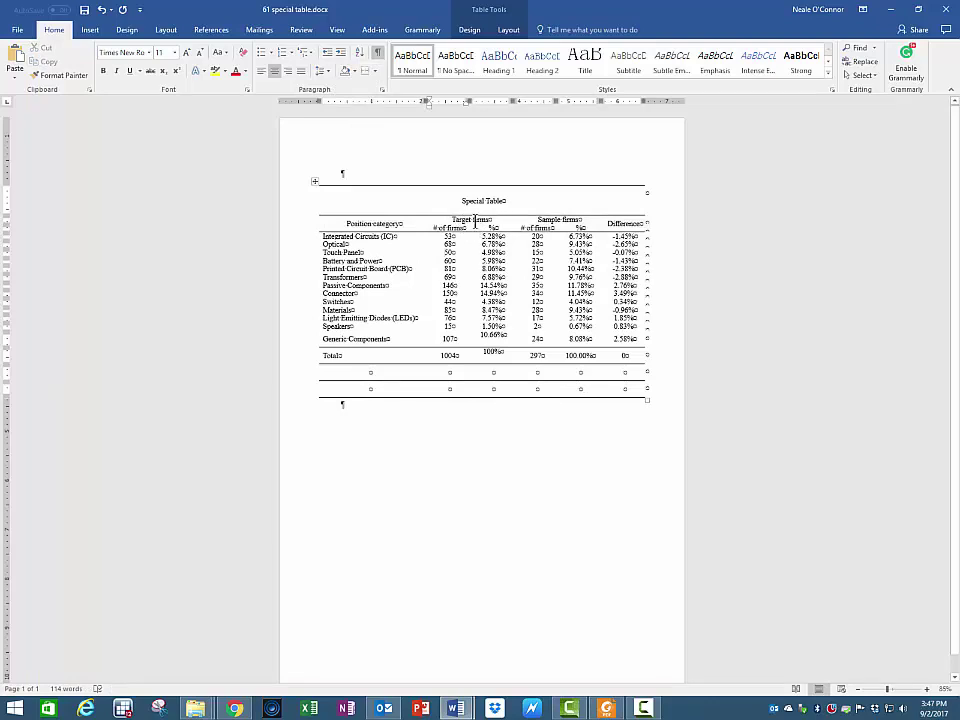
- Add a bottom border beneath the Target firms and Sample firms header cells
left_click_drag(470, 219, 547, 225)
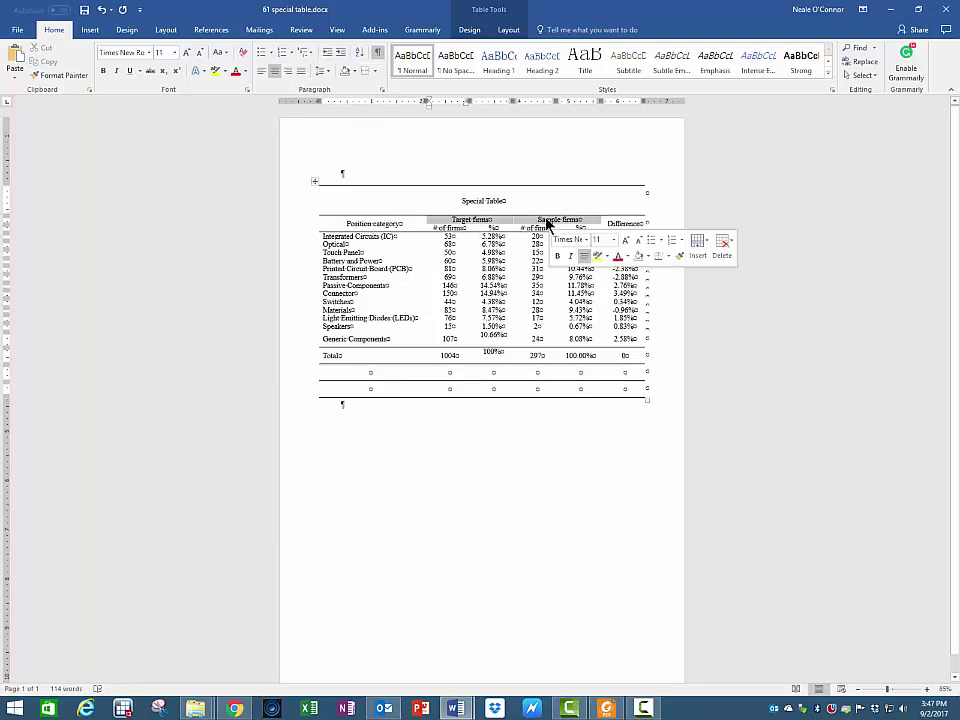
left_click(366, 72)
left_click(435, 272)
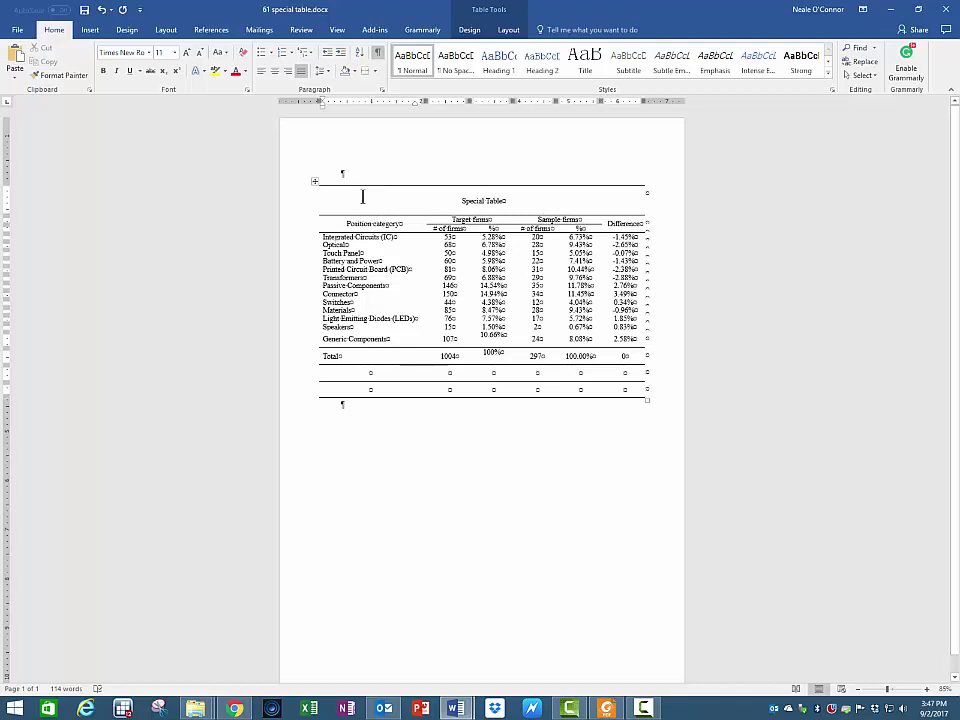
- Merge the two middle cells of the first empty row below Total, spanning the target % and sample # of firms columns
left_click(481, 372)
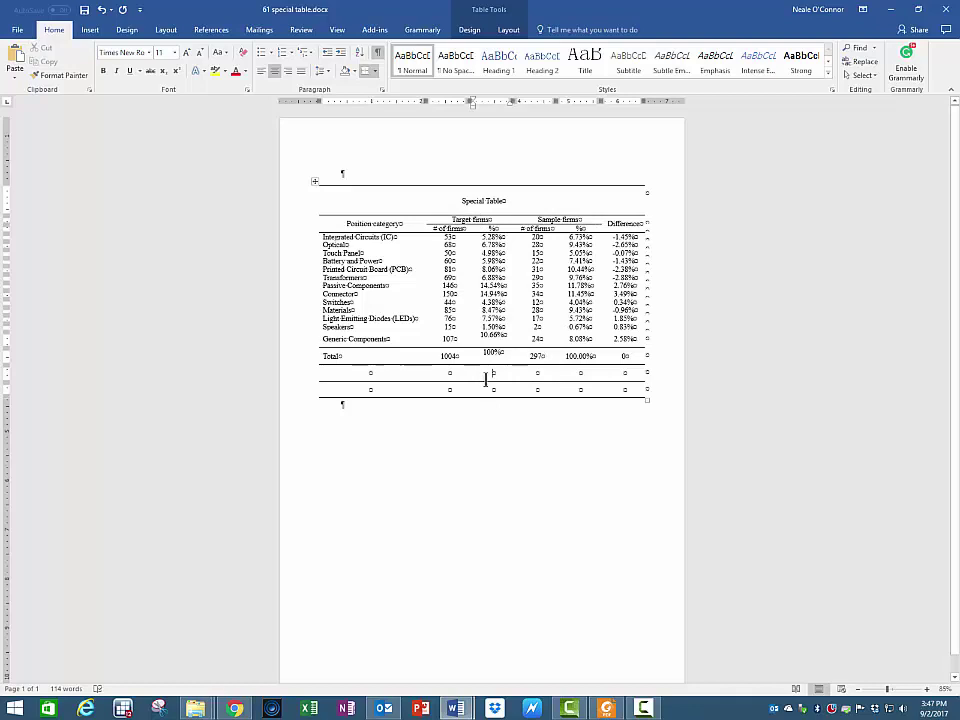
left_click_drag(489, 371, 540, 373)
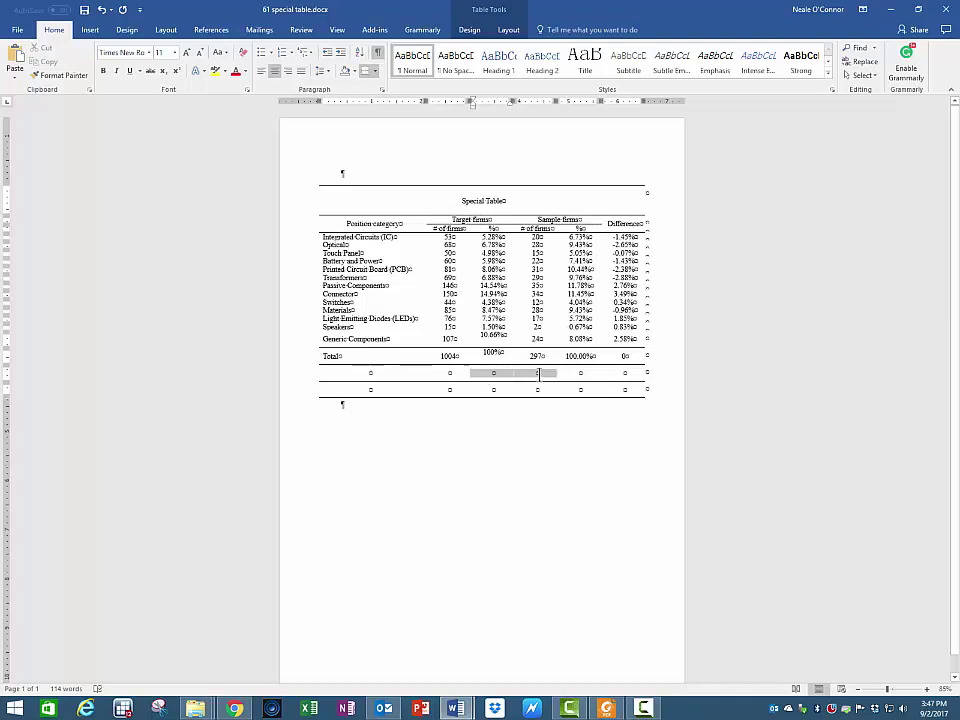
right_click(543, 380)
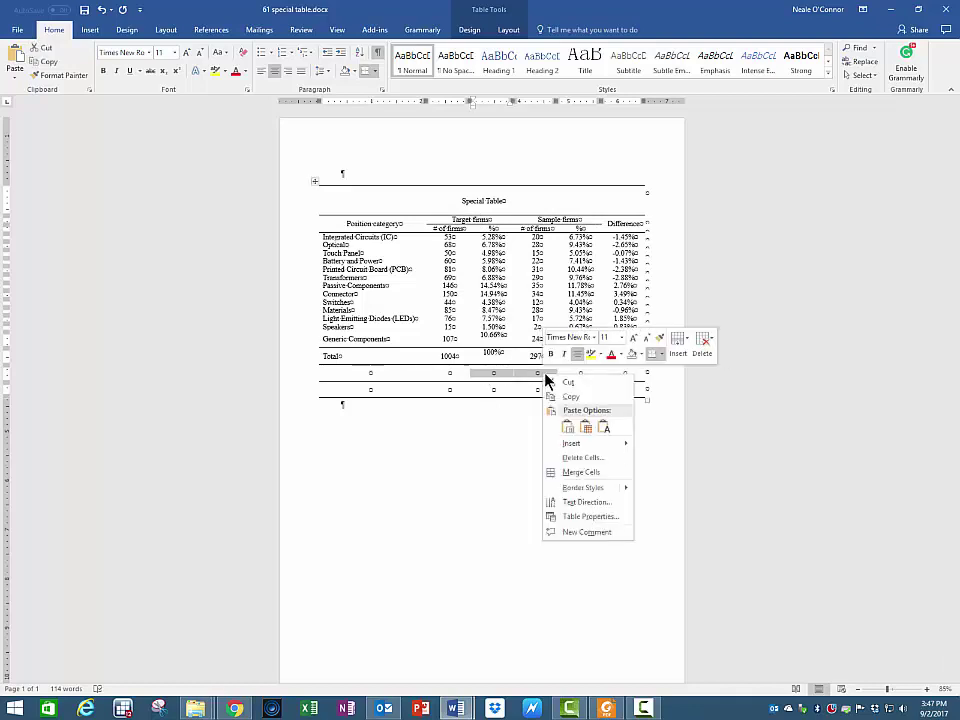
left_click(551, 473)
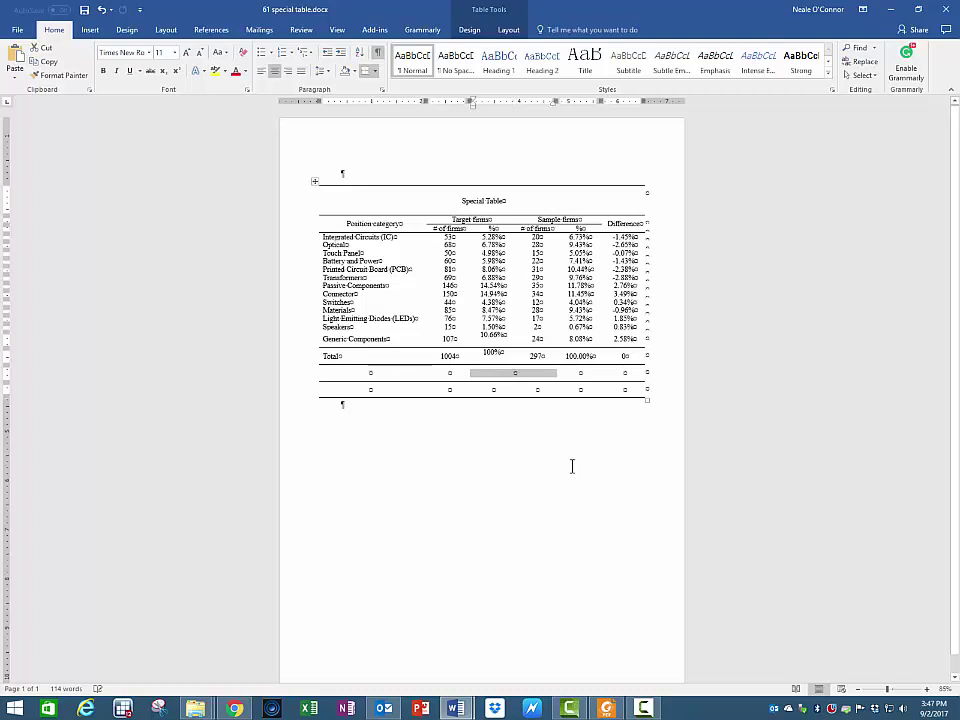
- Enter "Chi-Square Test" in the merged cell below the Total row
left_click(523, 373)
type("Chi")
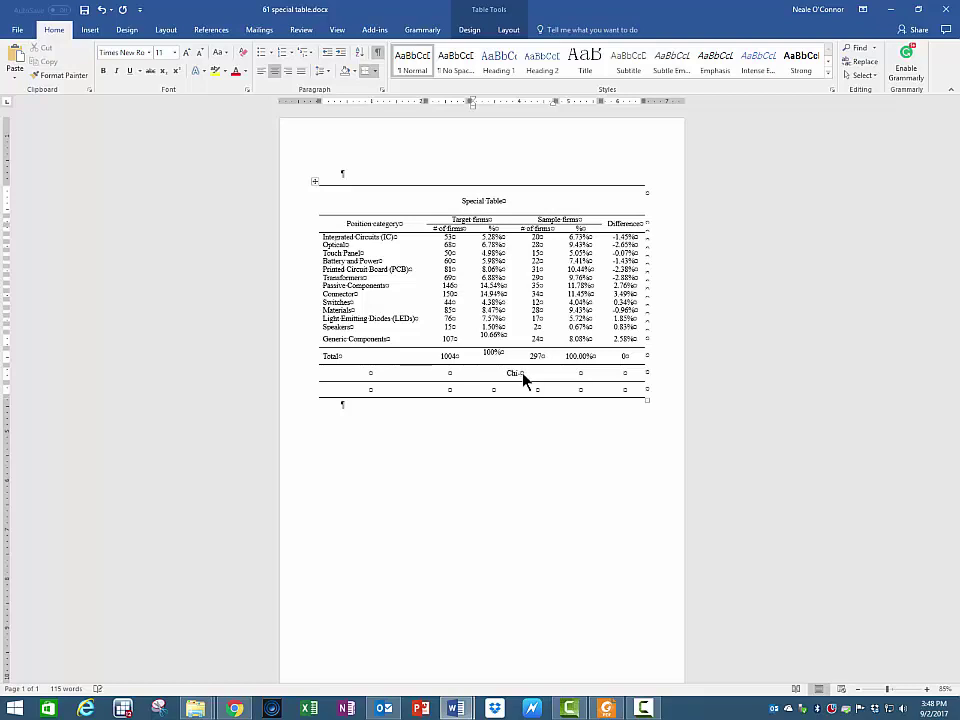
type("-Square Test")
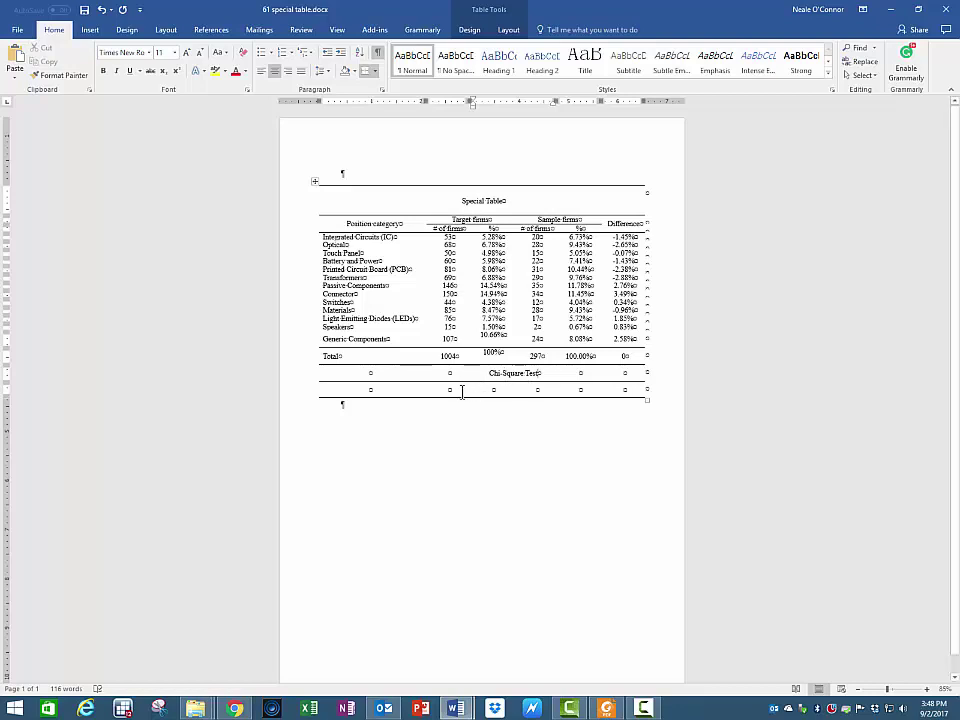
- Merge the two middle cells of the last row, directly beneath the Chi-Square Test cell
left_click_drag(492, 392, 541, 396)
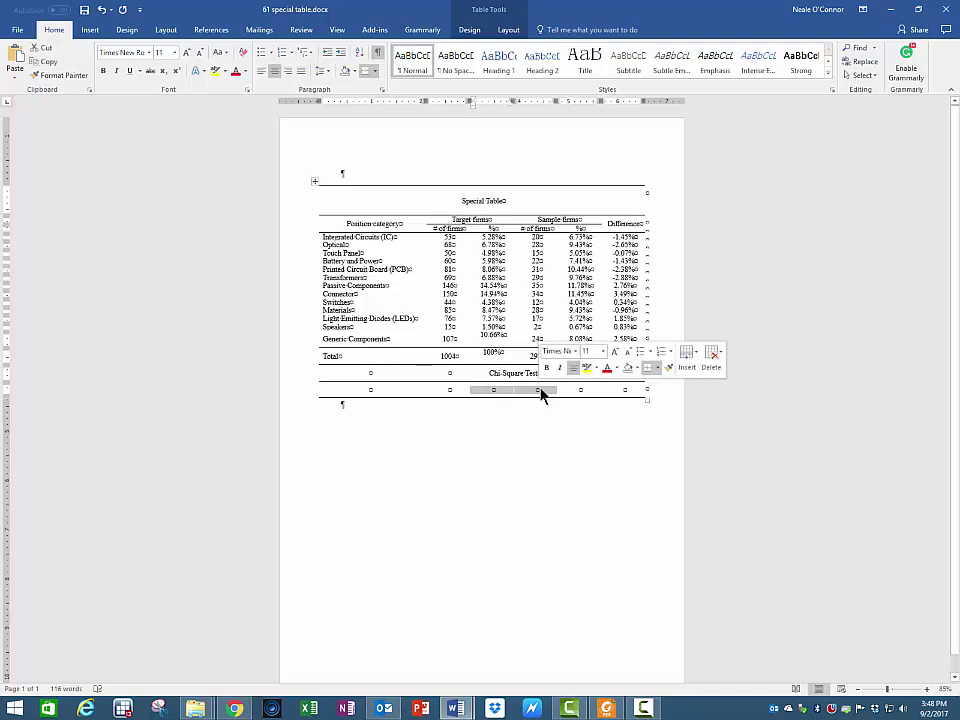
right_click(541, 390)
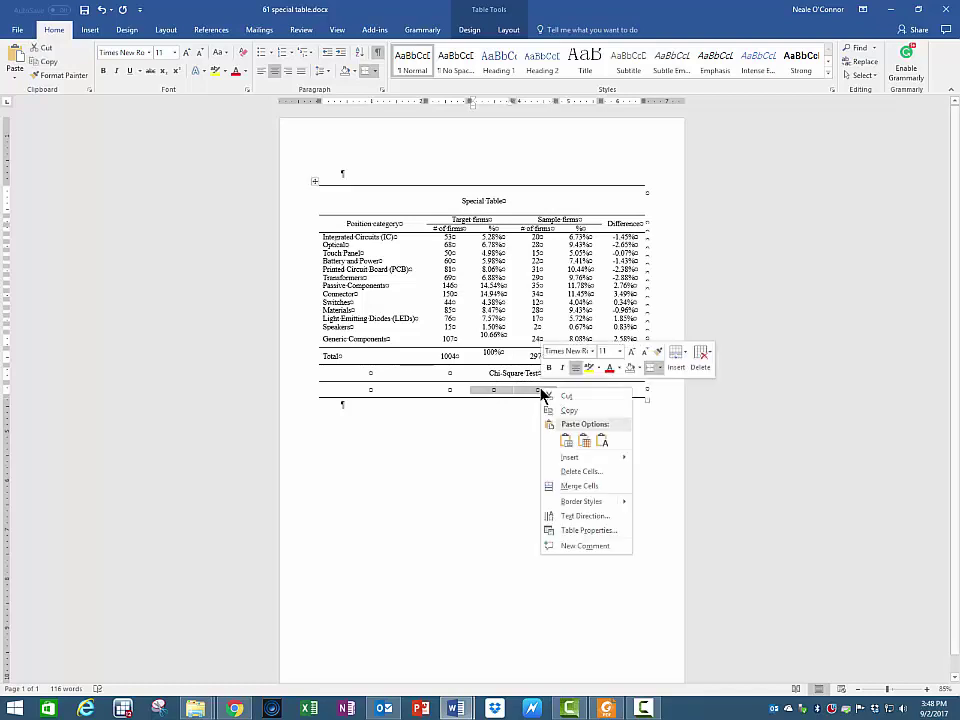
left_click(570, 488)
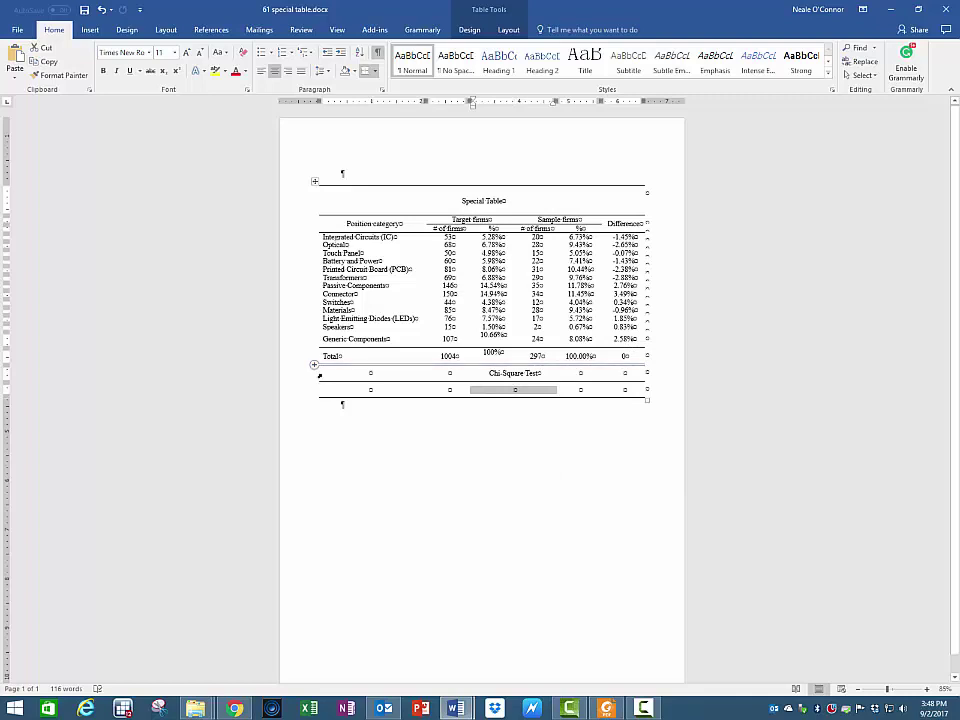
- Set the line spacing of the Chi-Square Test row and the empty row below it to exactly 12 pt
left_click_drag(347, 373, 636, 400)
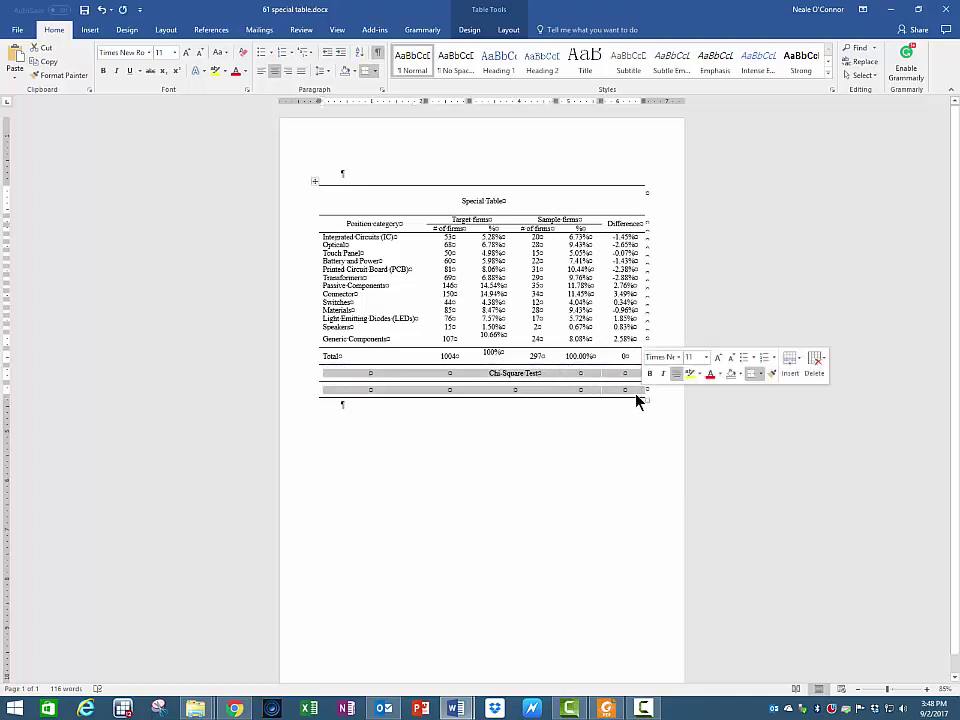
left_click(331, 71)
left_click(322, 88)
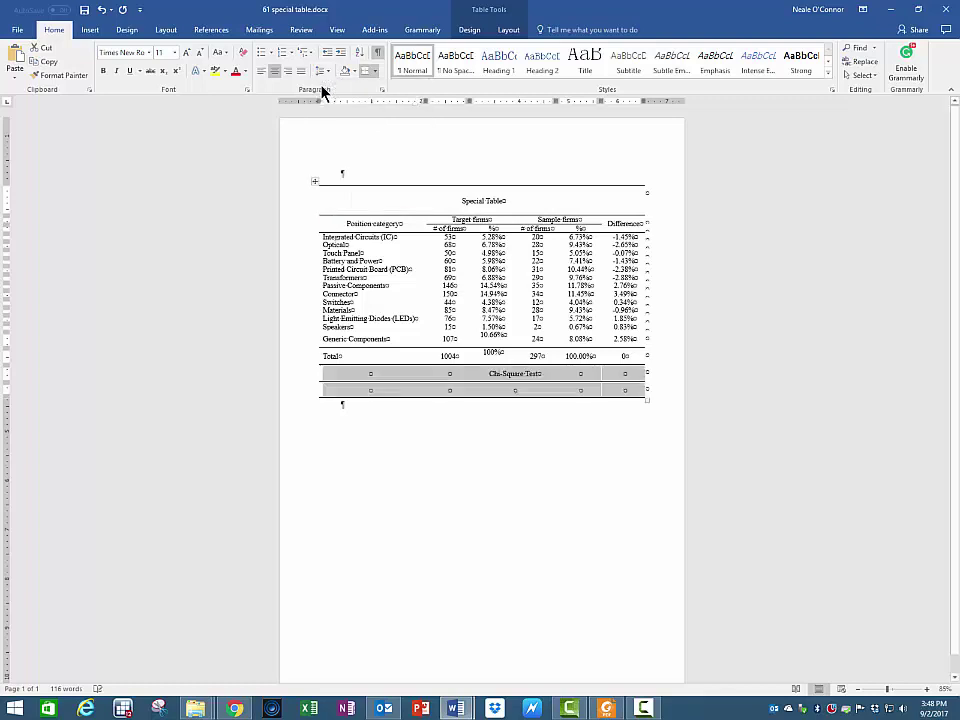
left_click(331, 71)
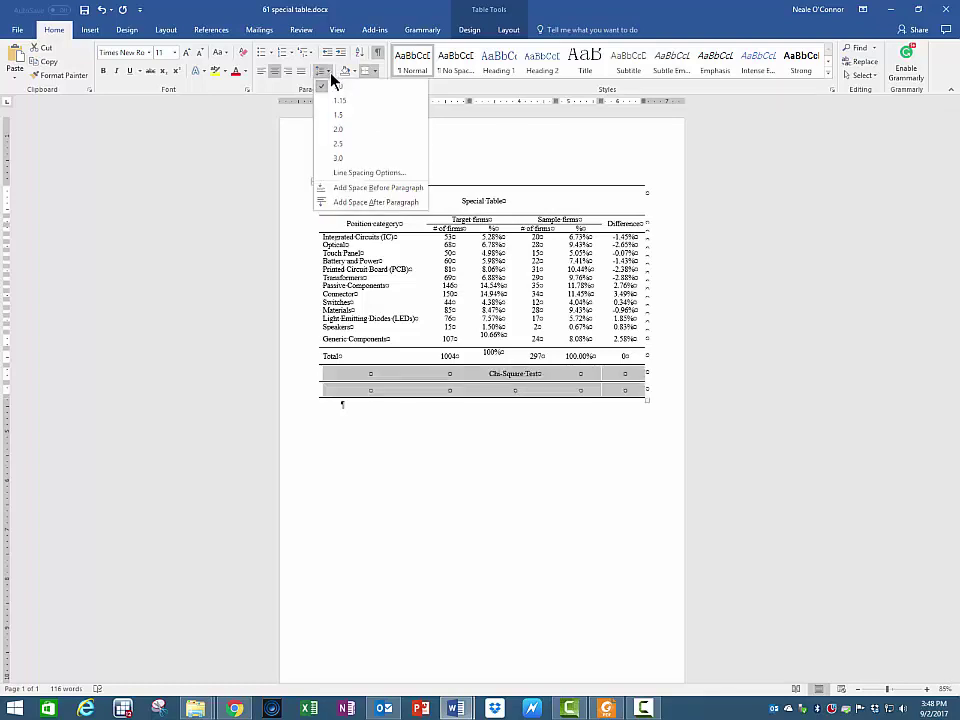
left_click(349, 183)
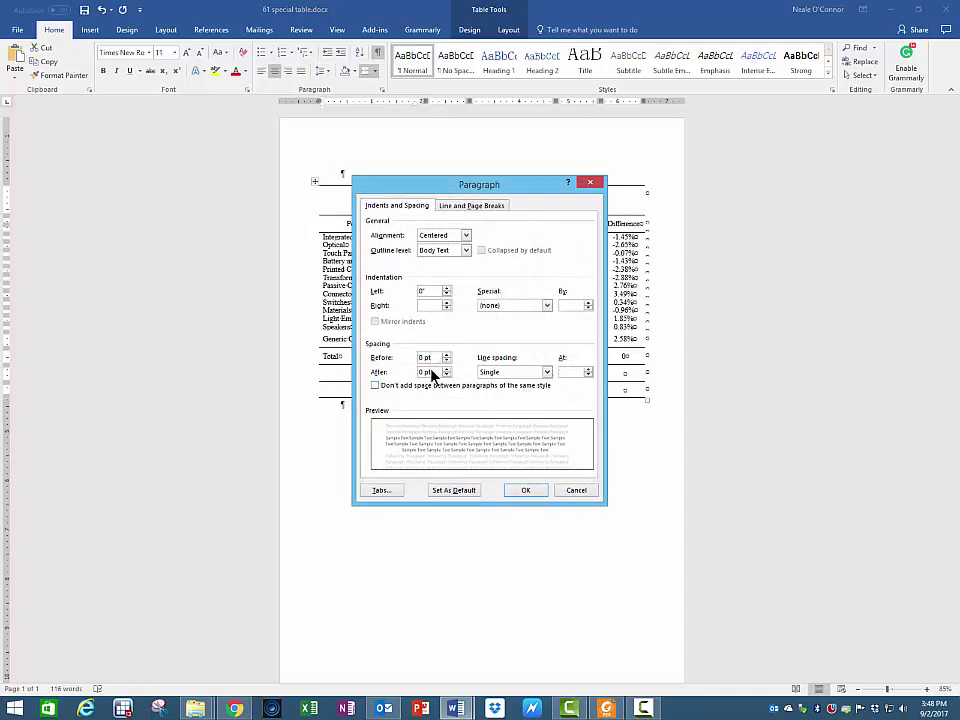
left_click(548, 372)
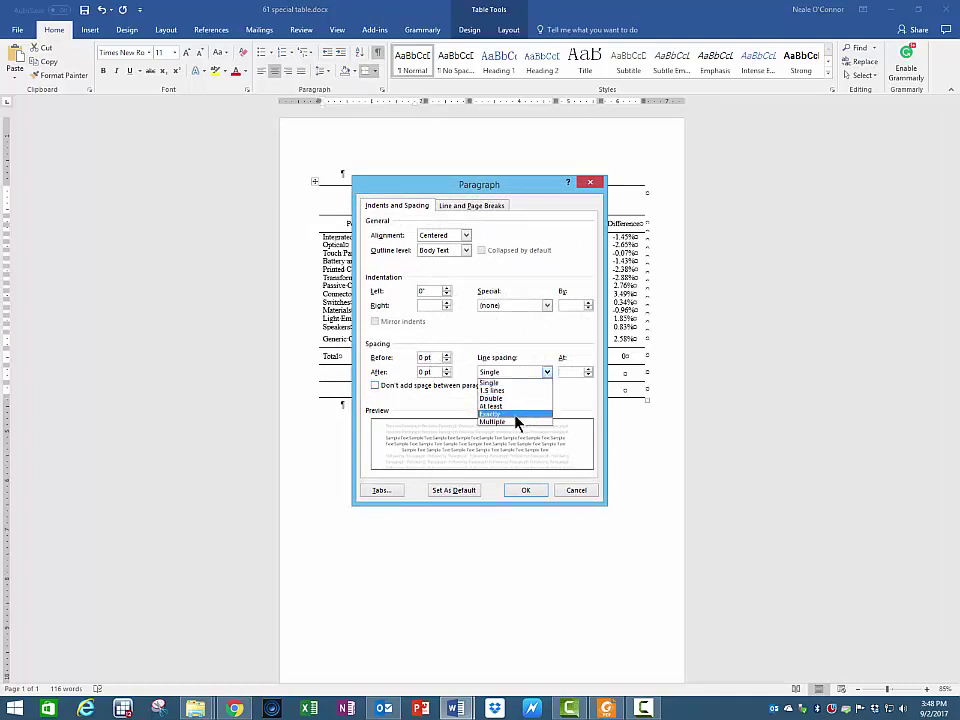
left_click(514, 418)
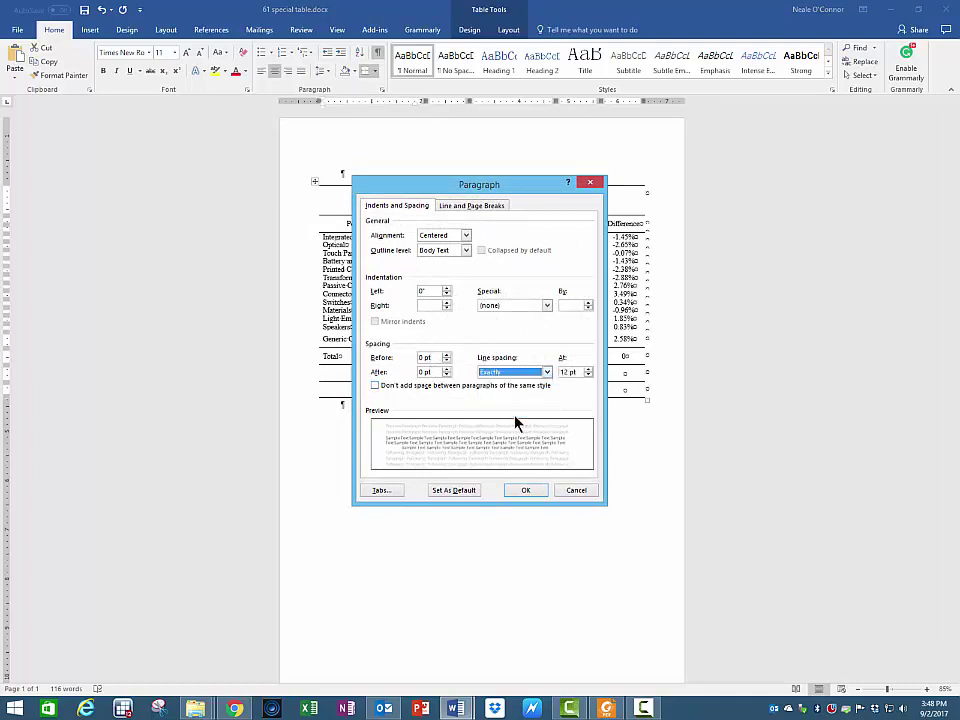
left_click(526, 493)
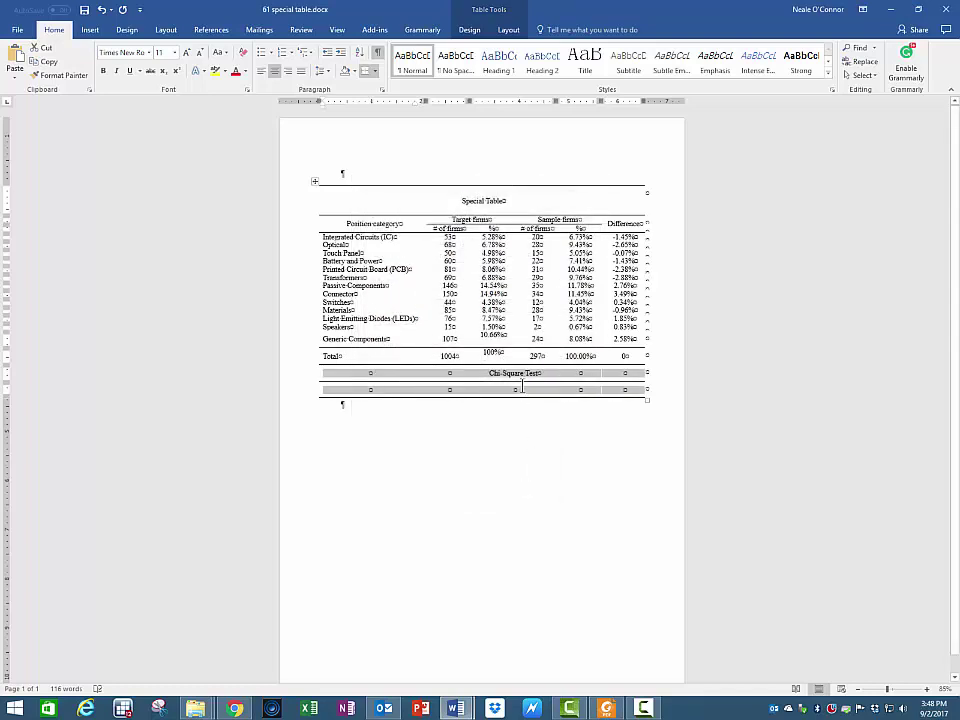
- Reduce the heights of the Chi-Square Test row and the empty row below it to about one text line each
left_click(437, 390)
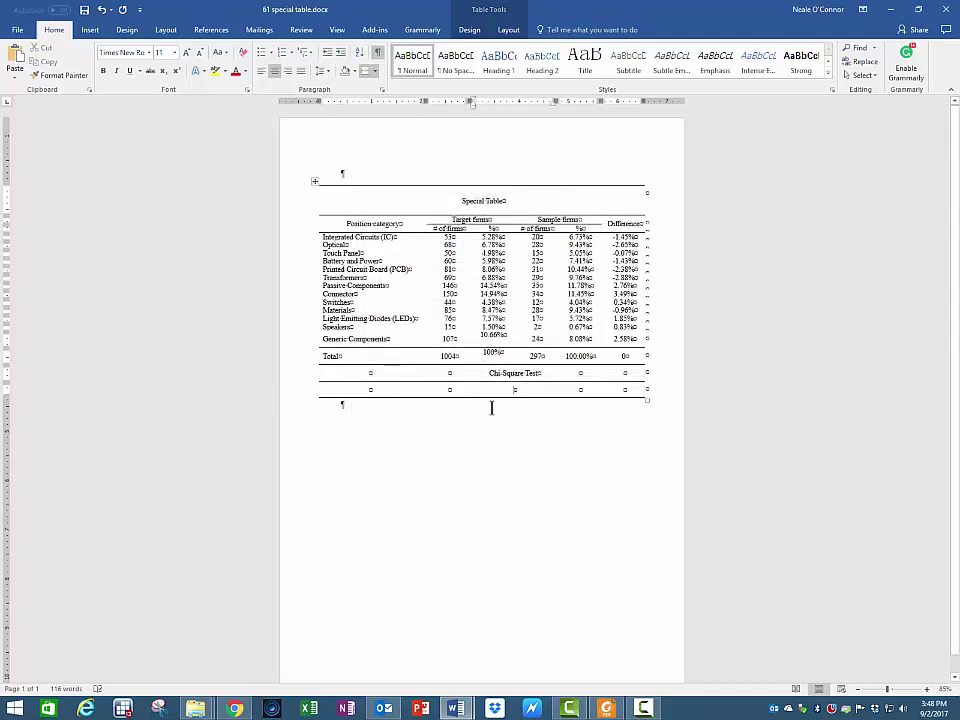
left_click_drag(484, 396, 484, 374)
left_click(531, 377)
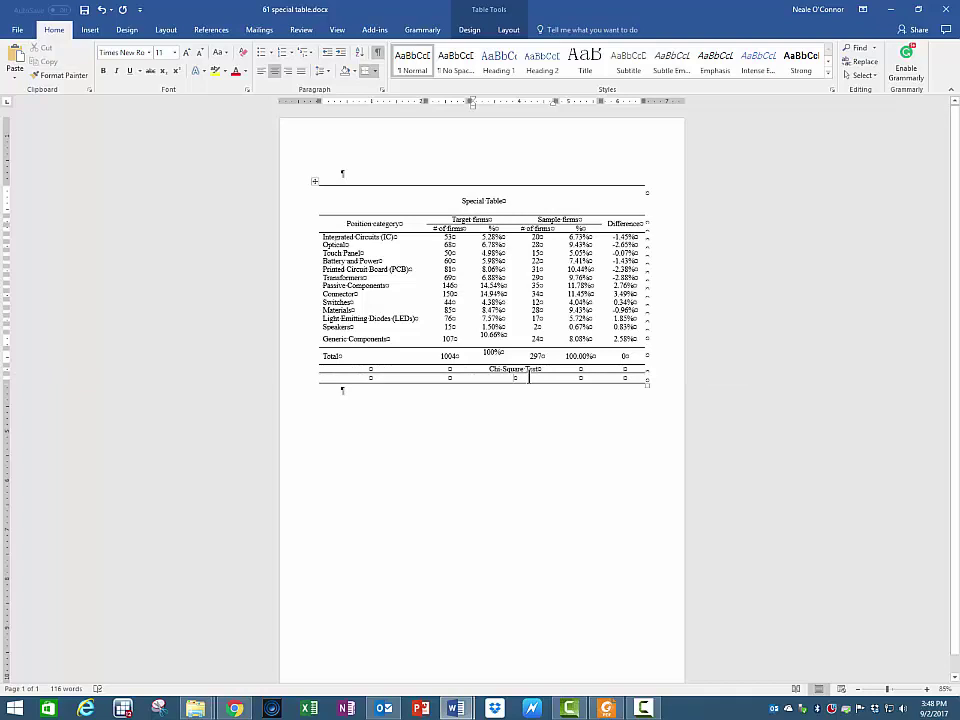
- Remove all borders from the Chi-Square Test row and reapply only its top border
left_click(292, 374)
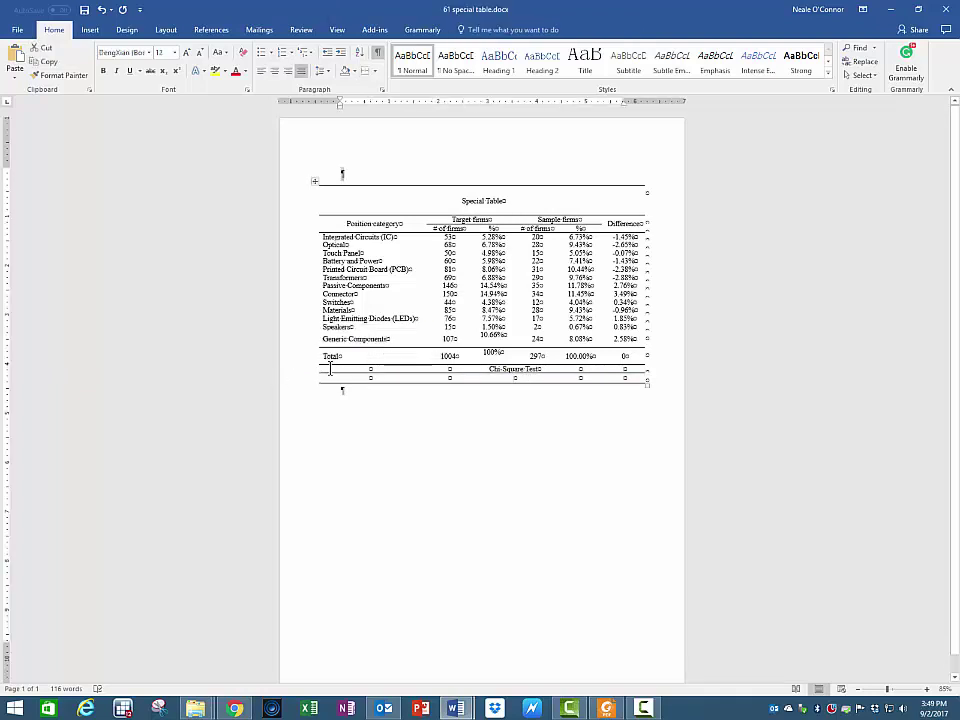
left_click_drag(325, 368, 619, 373)
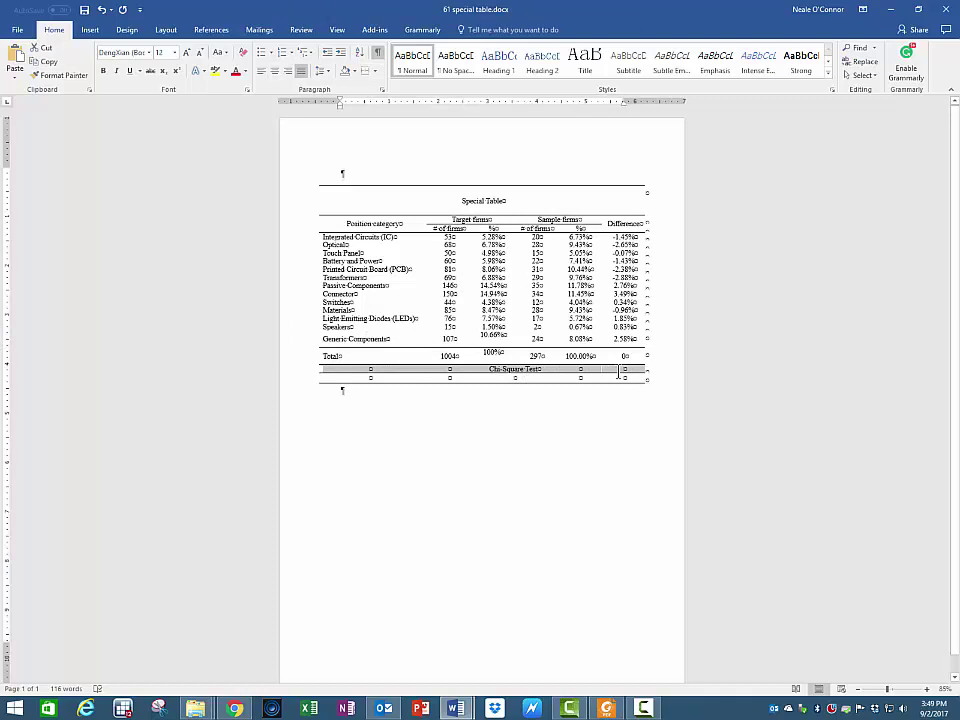
left_click(373, 71)
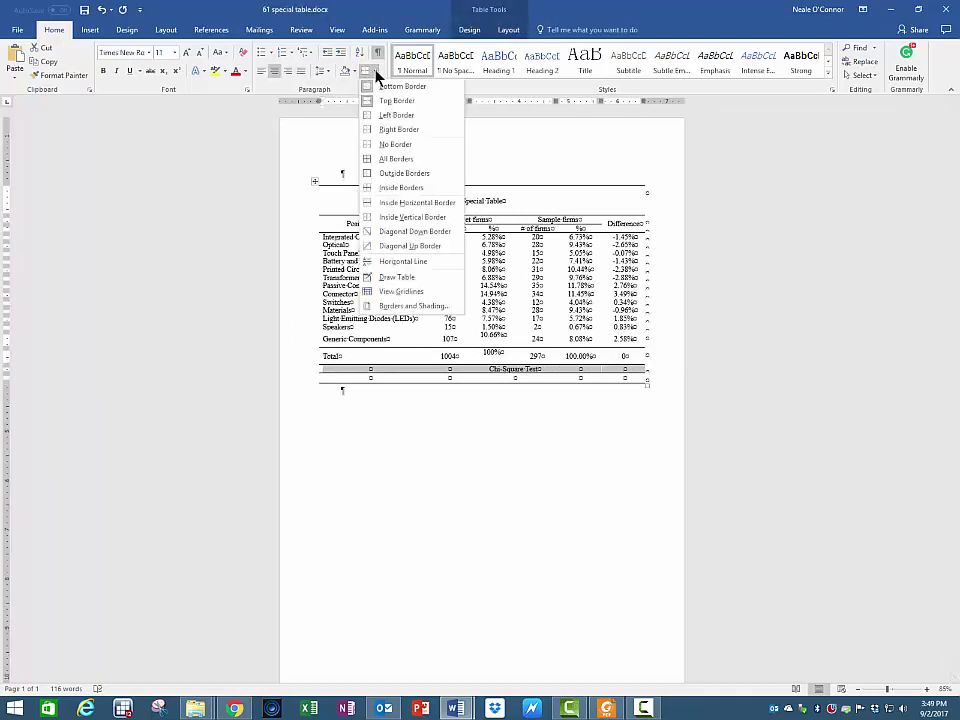
left_click(375, 144)
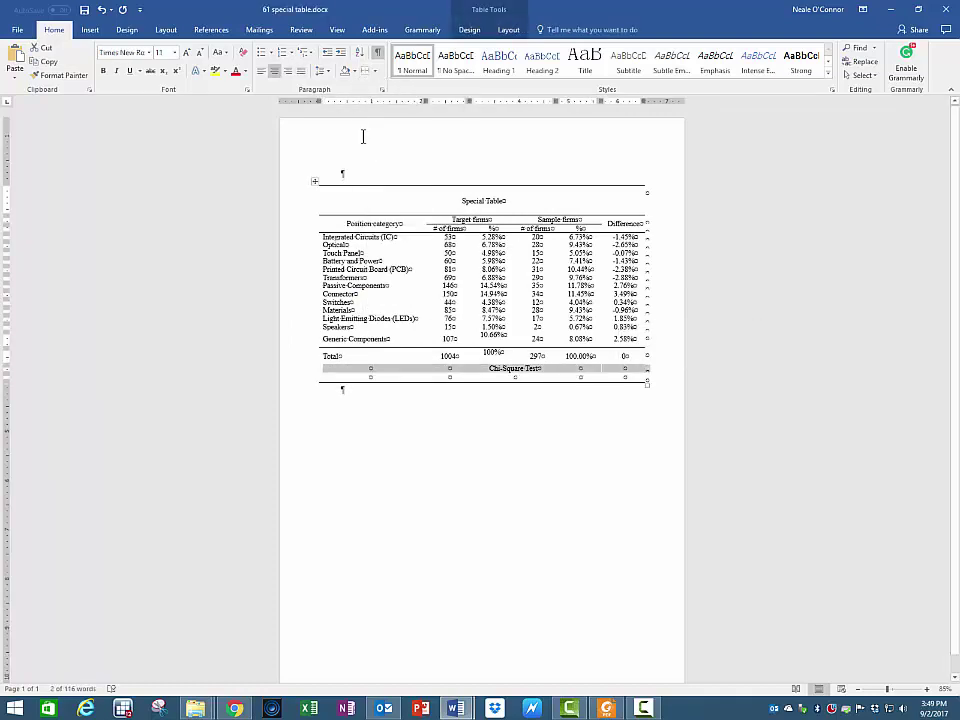
left_click(377, 72)
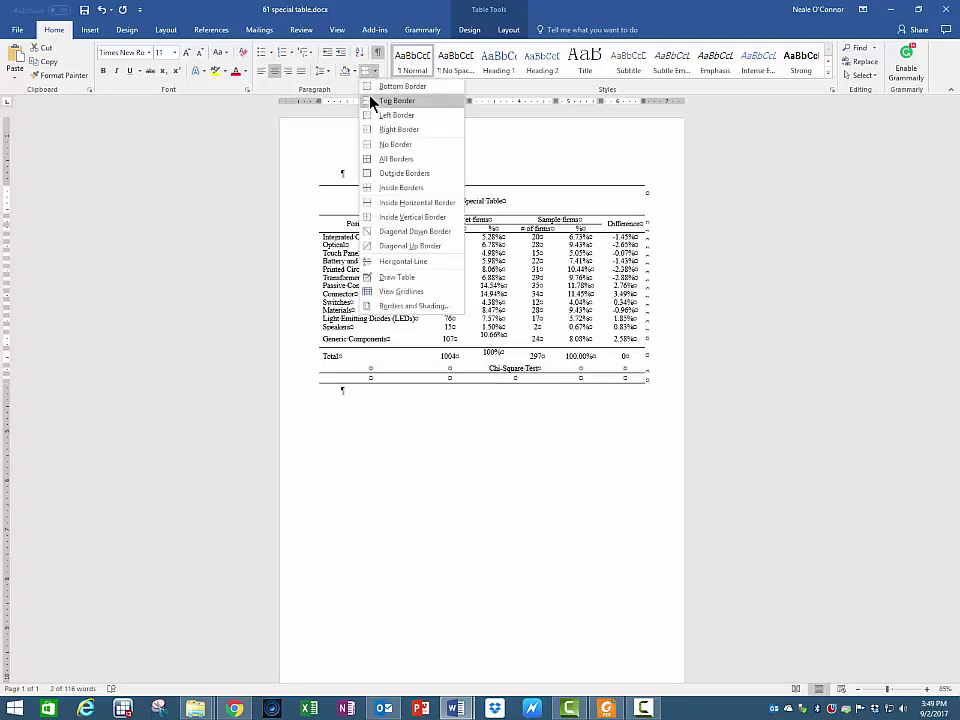
left_click(371, 99)
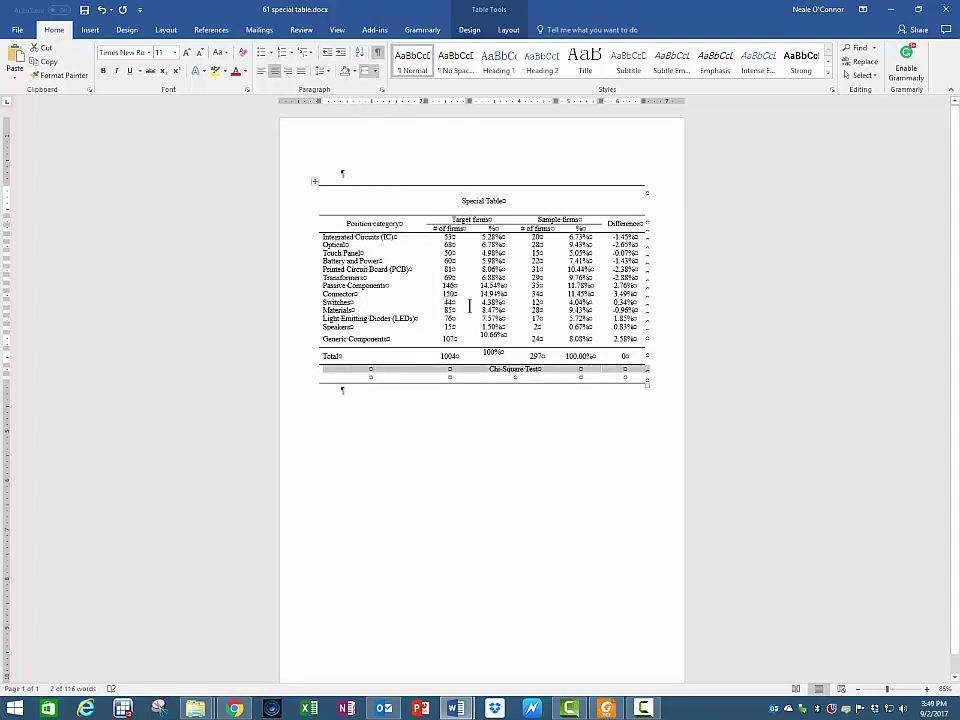
- Insert two more empty rows at the bottom of the table, below the row under Chi-Square Test
left_click(516, 378)
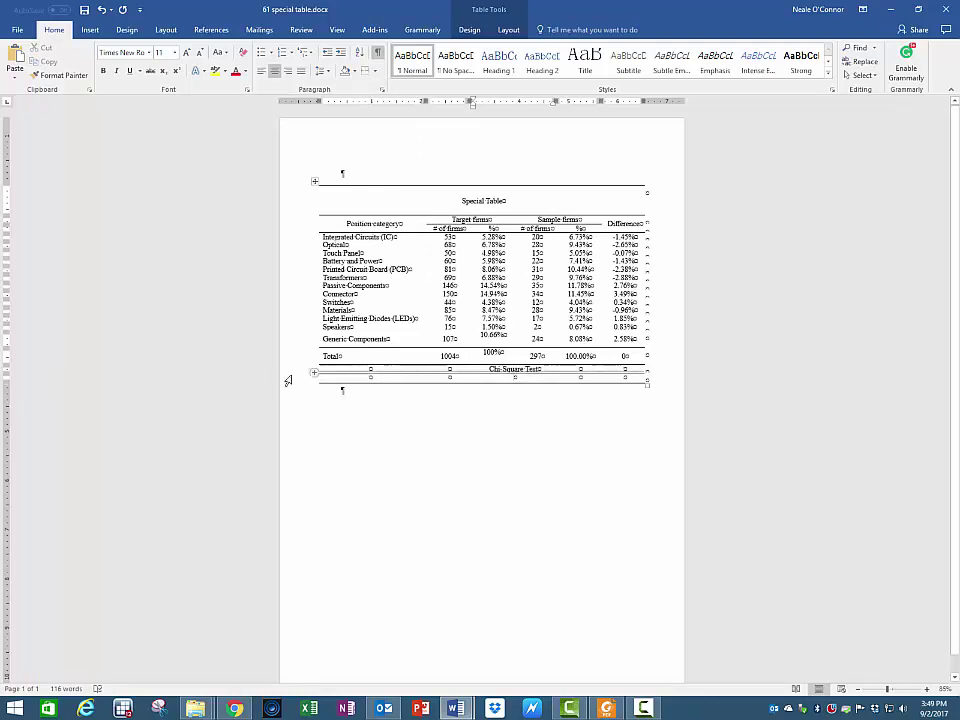
left_click(315, 387)
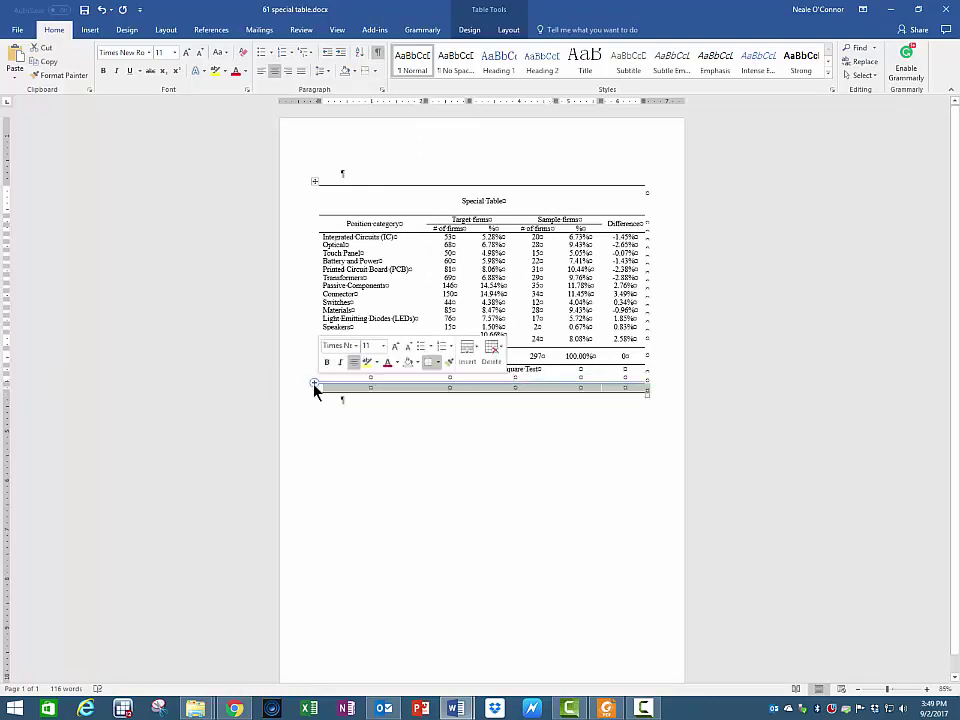
left_click(314, 382)
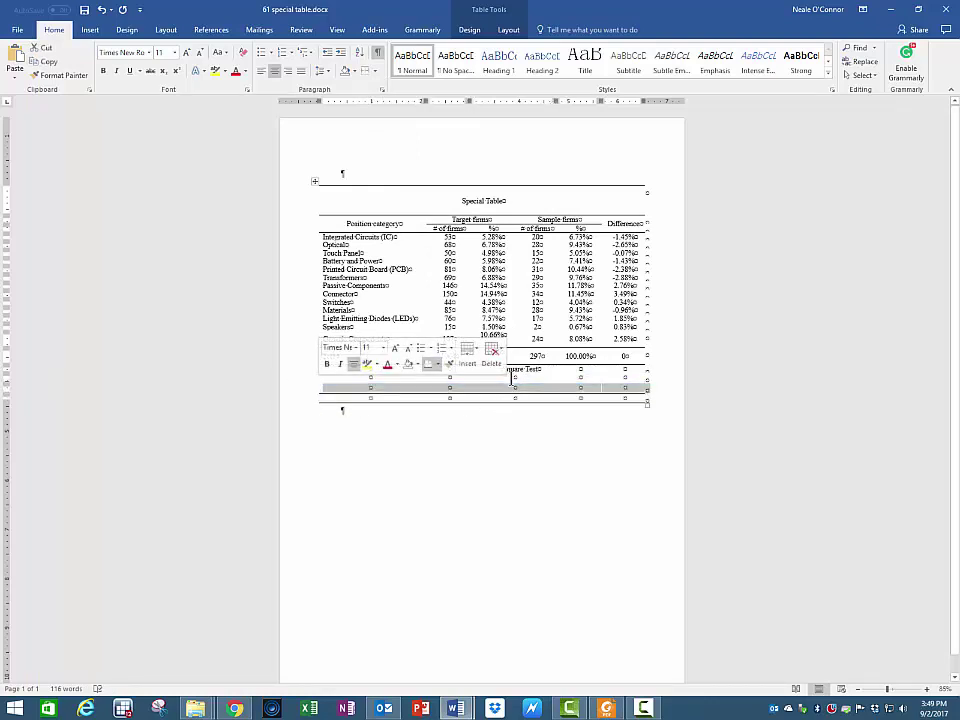
left_click(519, 378)
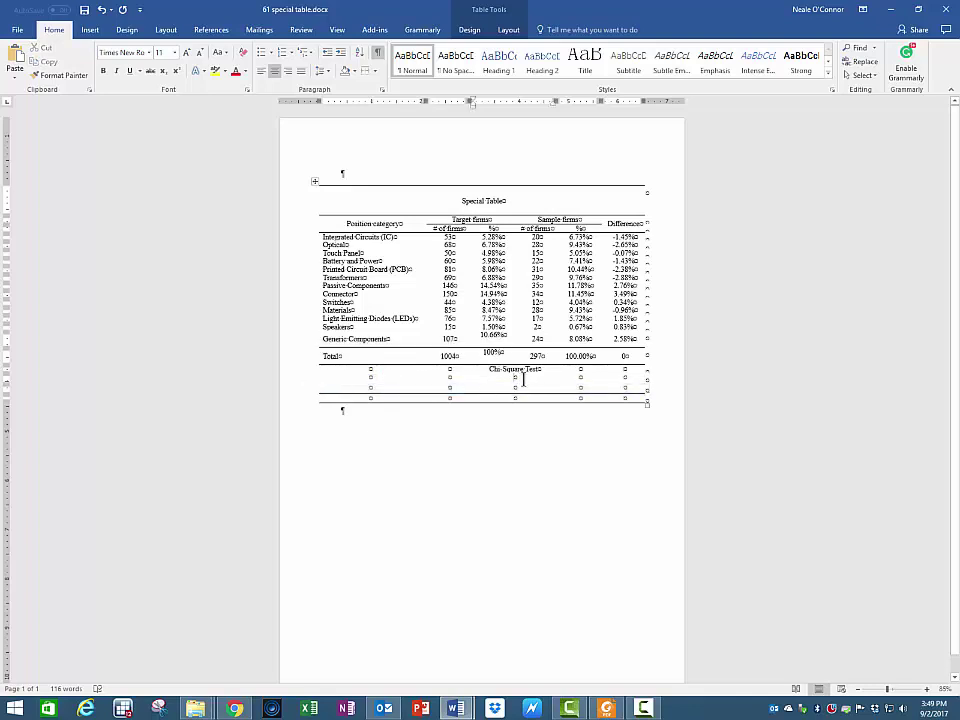
left_click(300, 404)
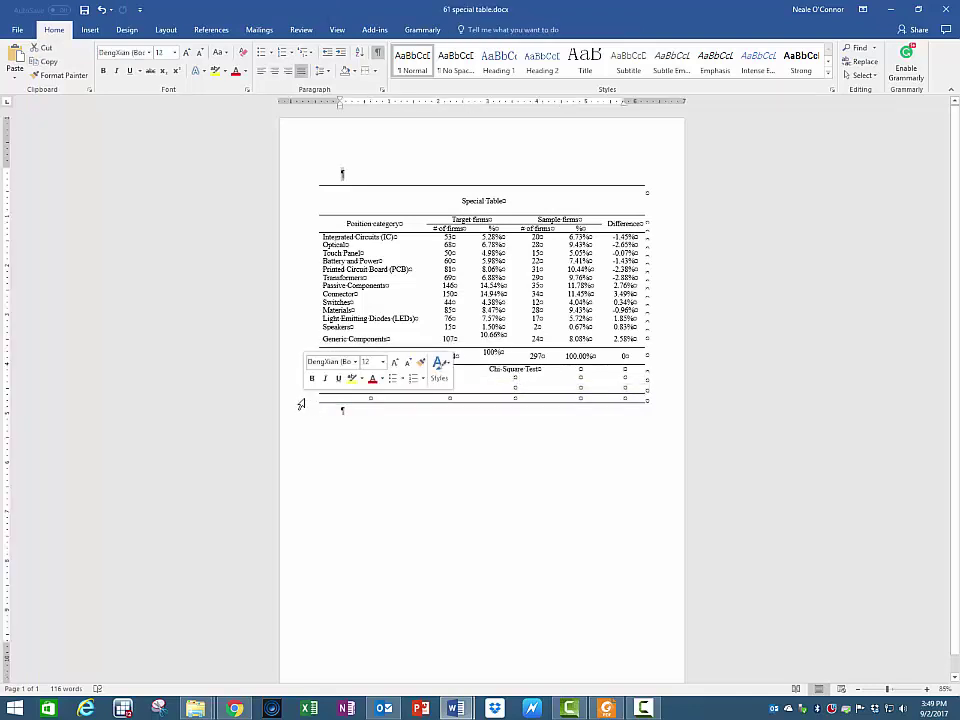
- Remove all borders from the last table row and reapply only its bottom border
left_click_drag(325, 398, 647, 395)
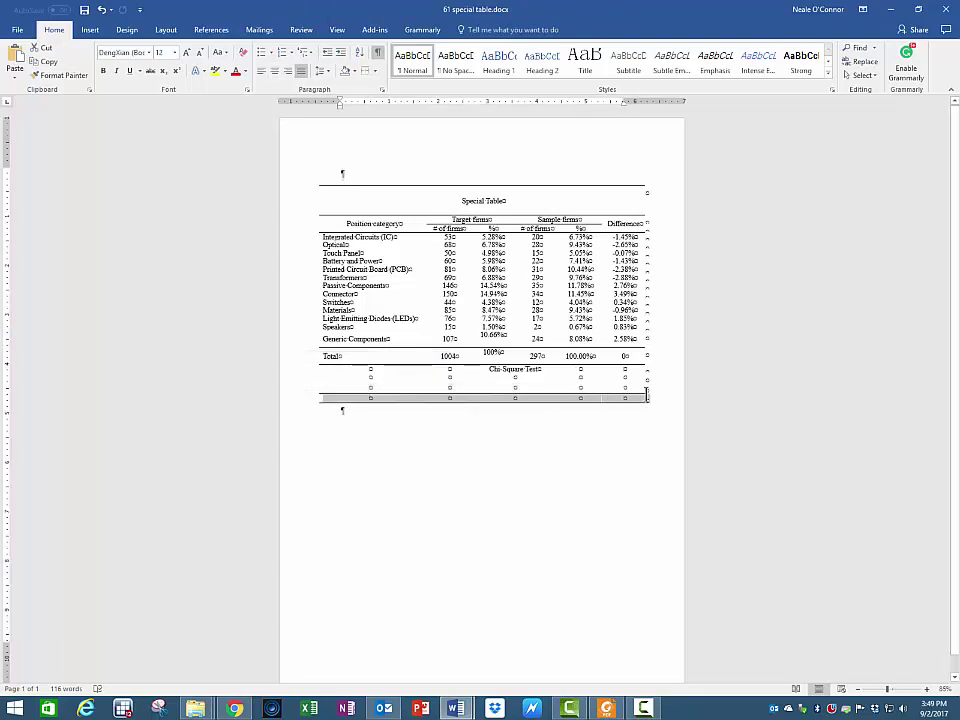
left_click(375, 71)
left_click(366, 148)
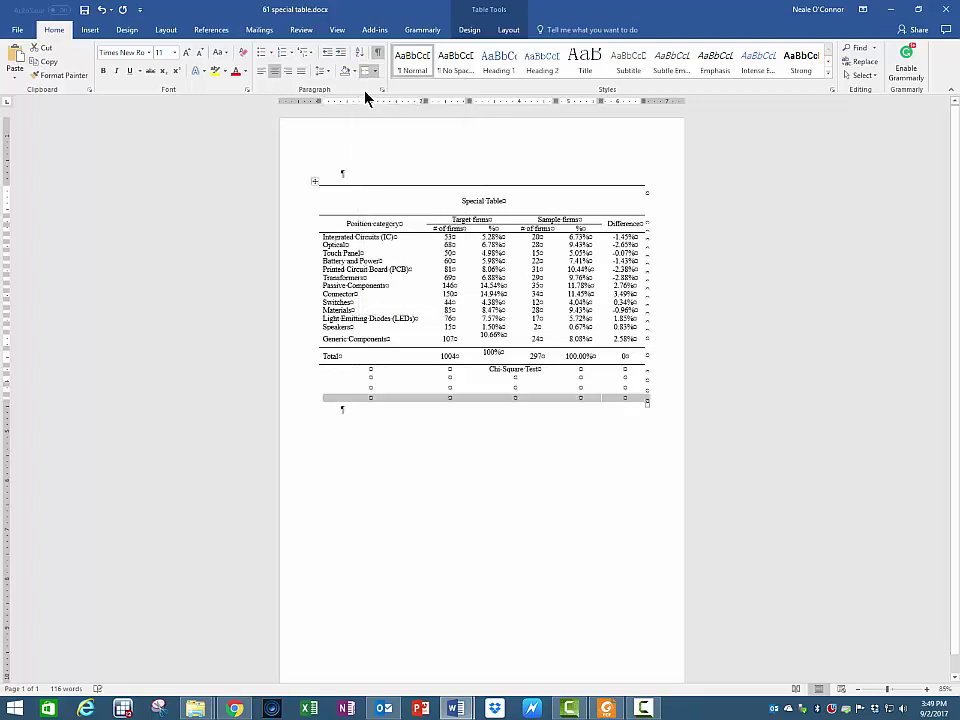
left_click(376, 71)
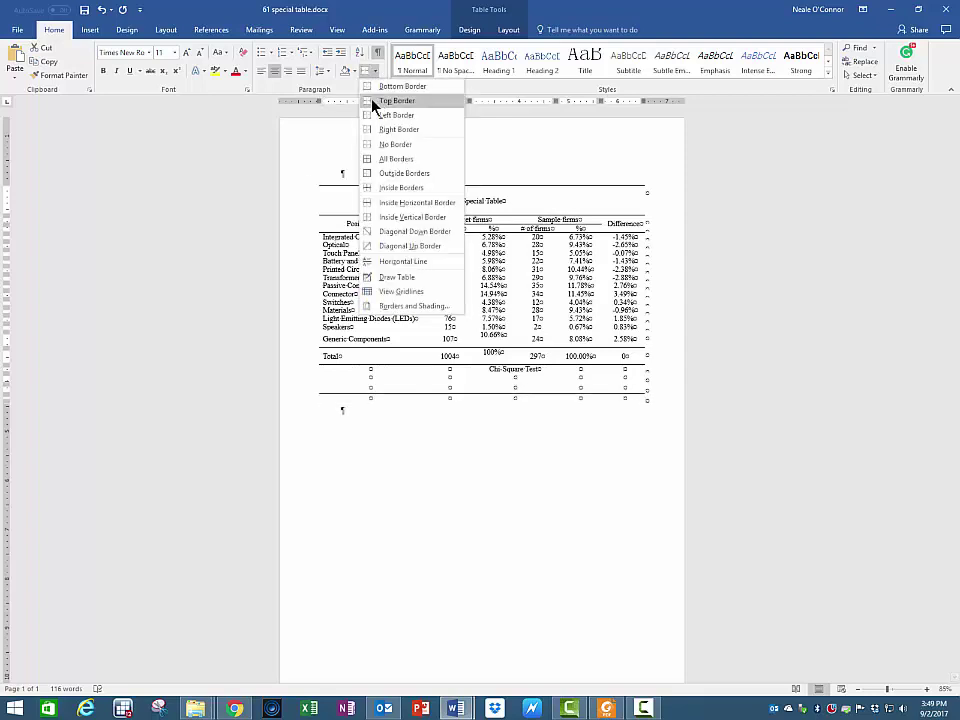
left_click(370, 86)
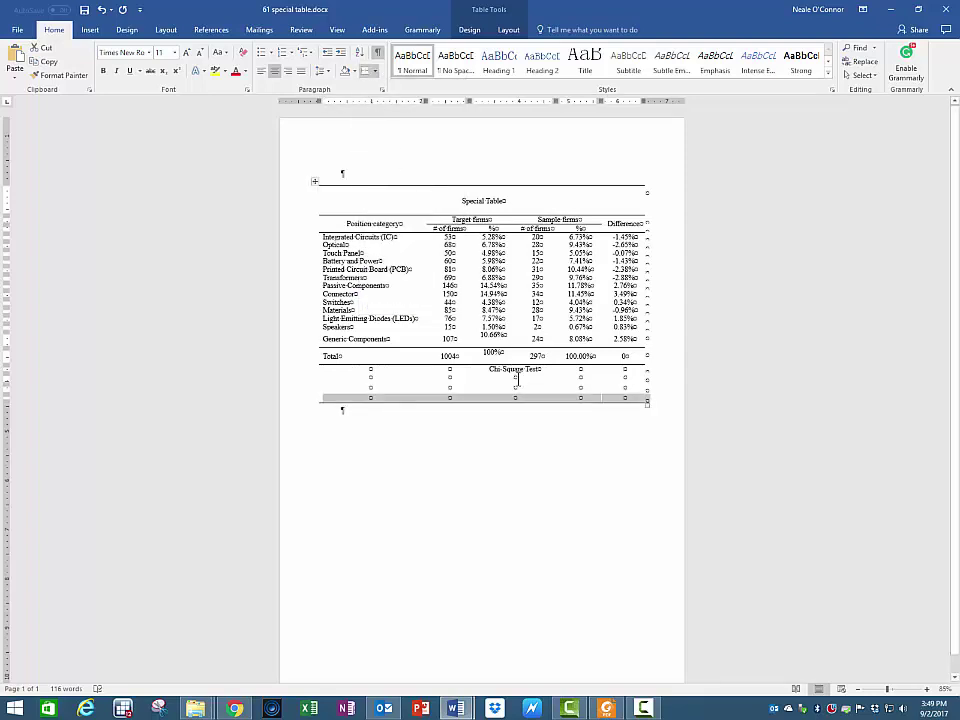
- Enter "Chi-Square = 10.48" in the middle cell of the row directly under Chi-Square Test
left_click(518, 390)
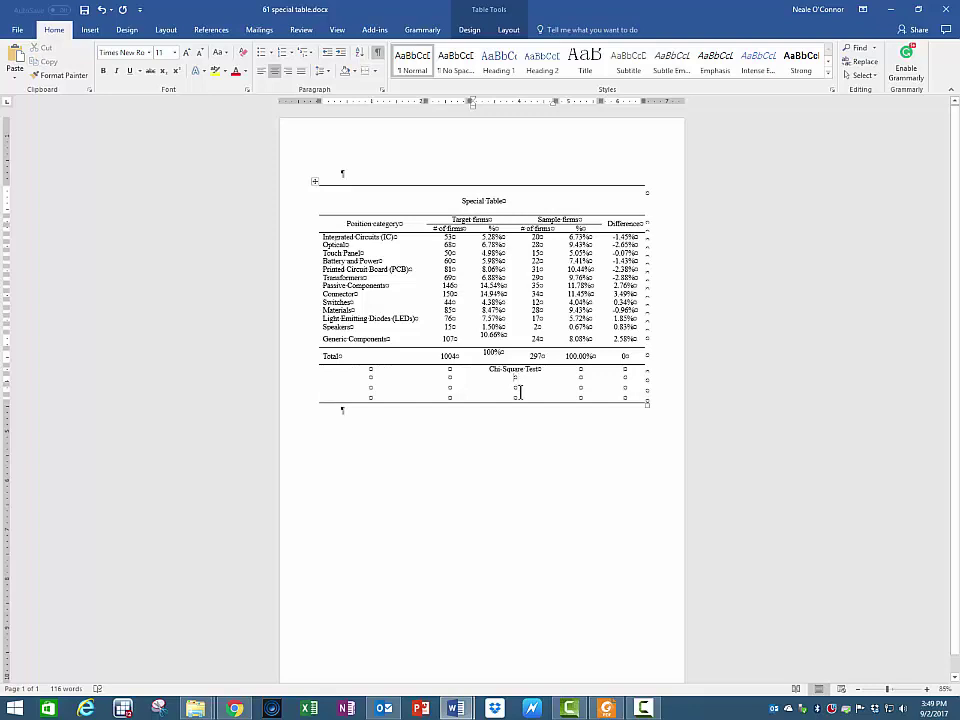
type("Chi")
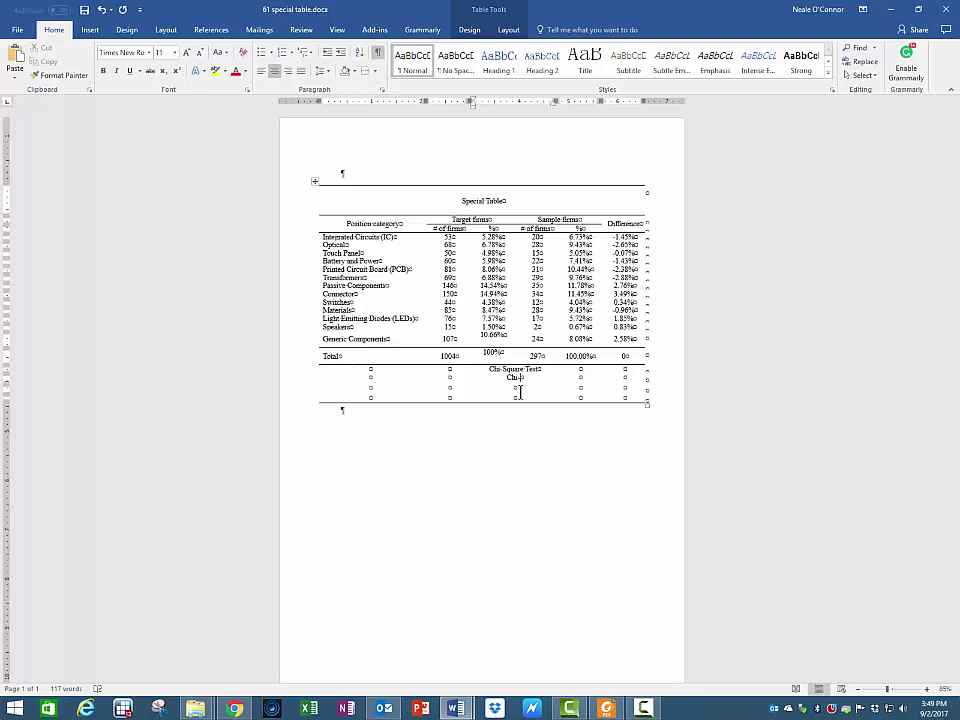
type("-Square")
type(" - p")
key("BackSpace")
key("BackSpace")
type("= 10.48")
key("Return")
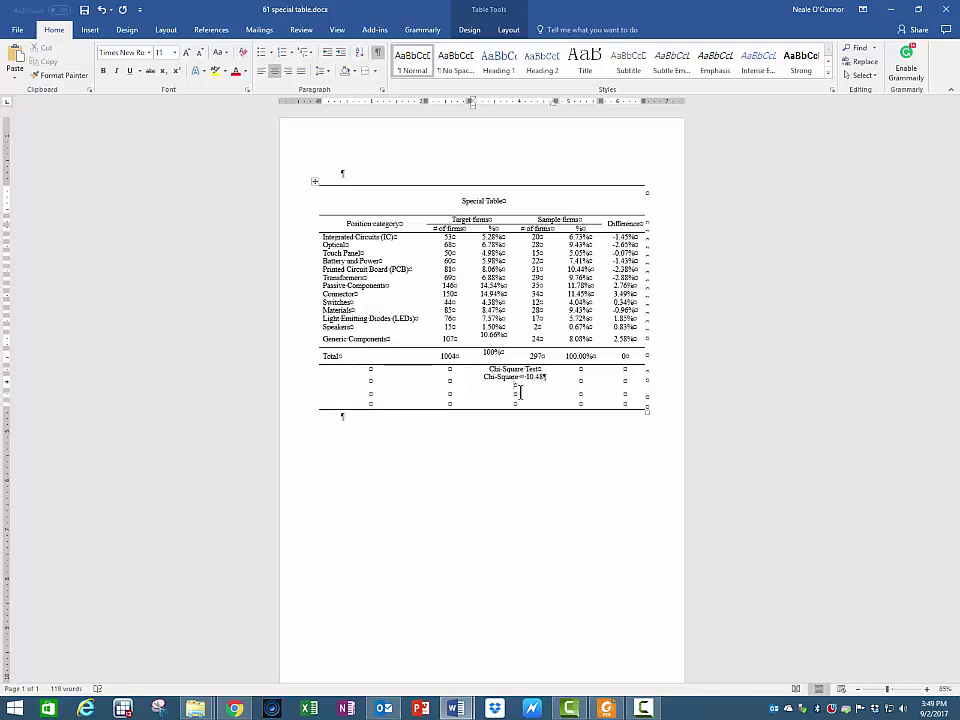
key("BackSpace")
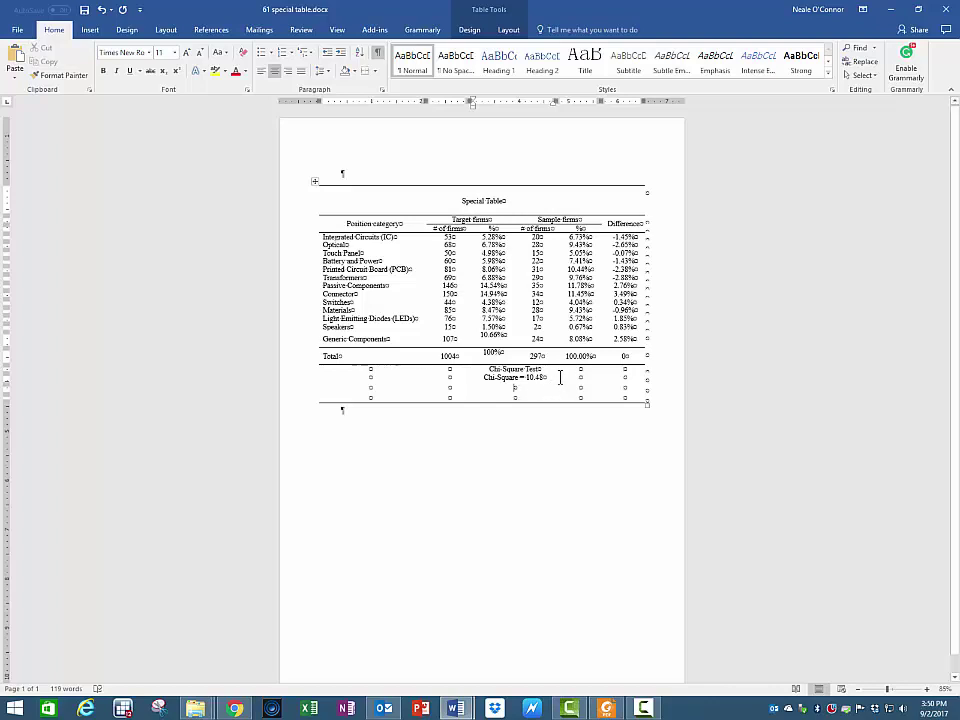
- Enter "Degrees of Freedom = 12" in the cell below the Chi-Square value, without an extra empty line
type("Degrees")
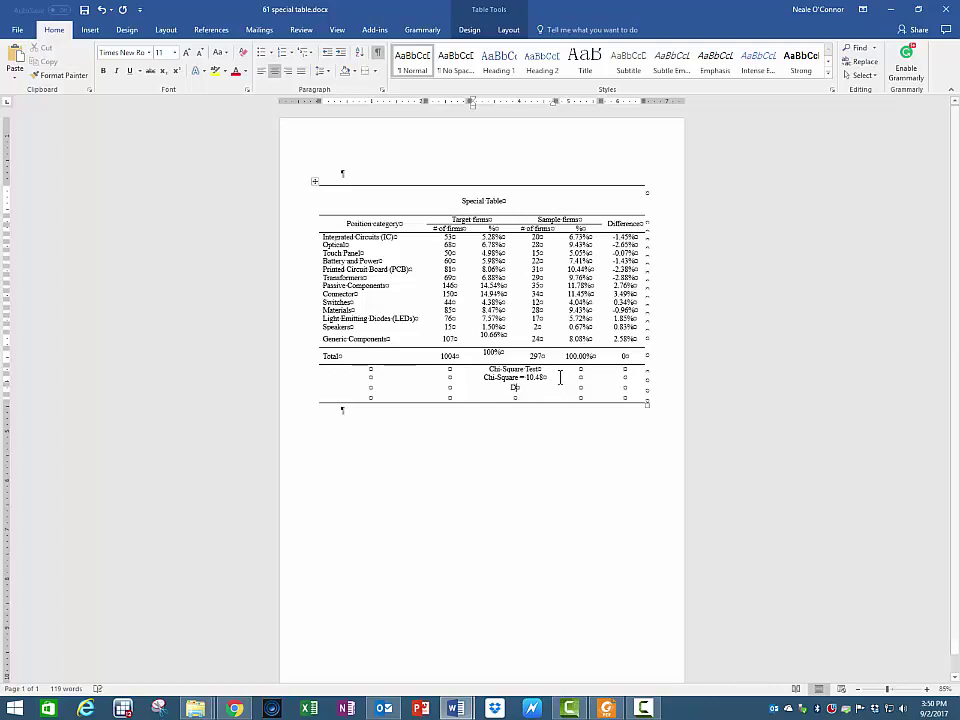
type(" of Freed")
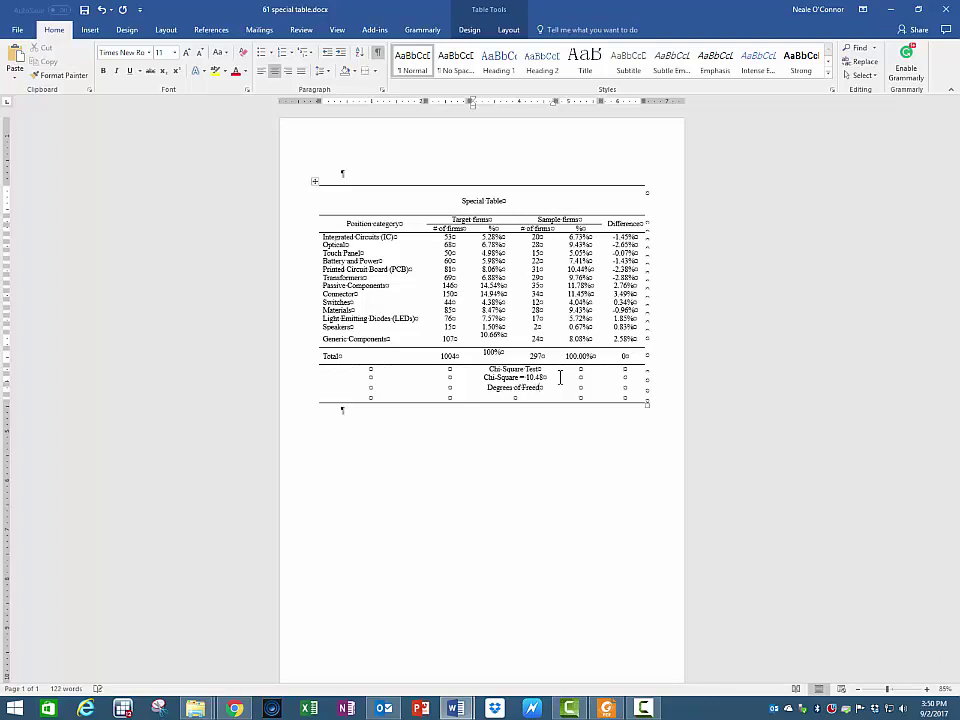
type("om =")
key("BackSpace")
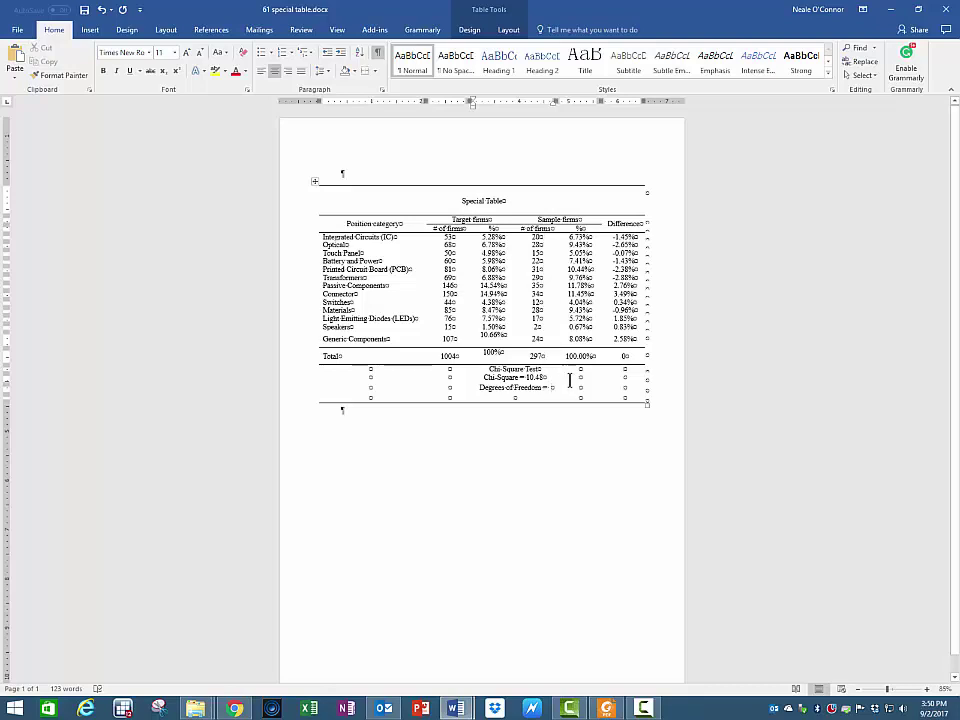
type("12")
key("Return")
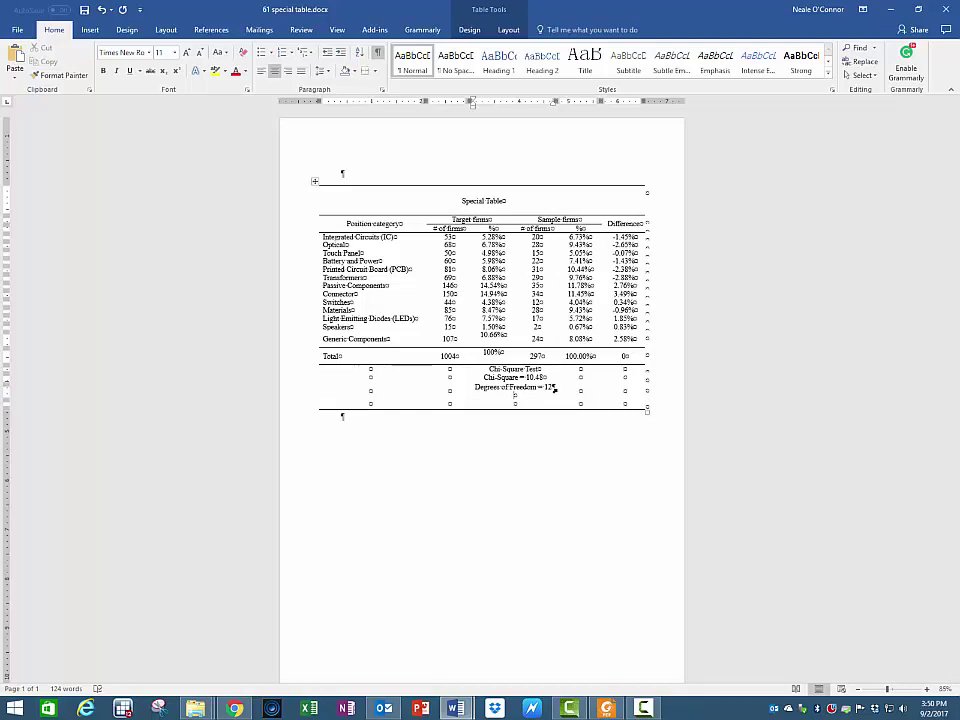
key("ctrl+j")
key("BackSpace")
- Enter "Pr > Chi-Square = 0.654" in the middle cell of the last table row
key("Down")
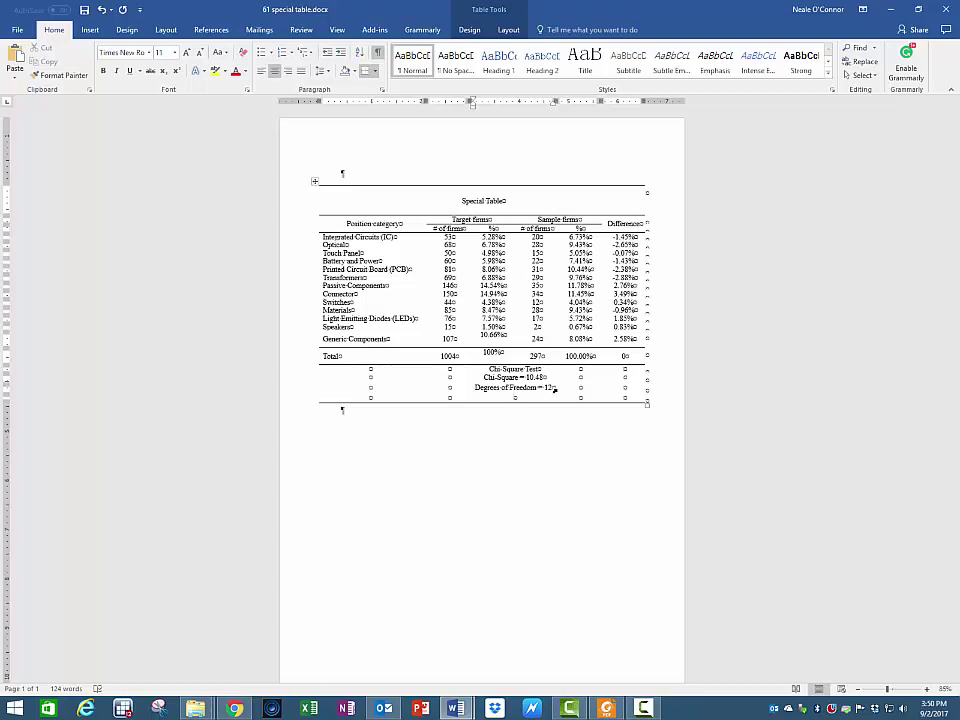
type("P")
type(" > Chi-Square = 0.654")
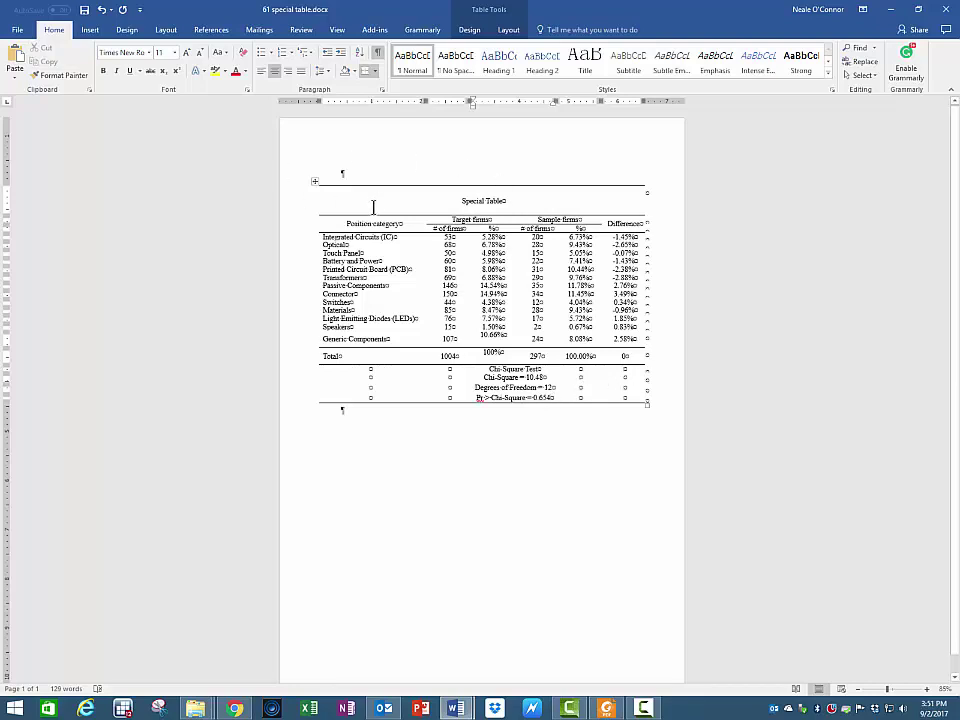
- Insert an empty row between the Special Table title row and the column headings
left_click(463, 201)
left_click(282, 221)
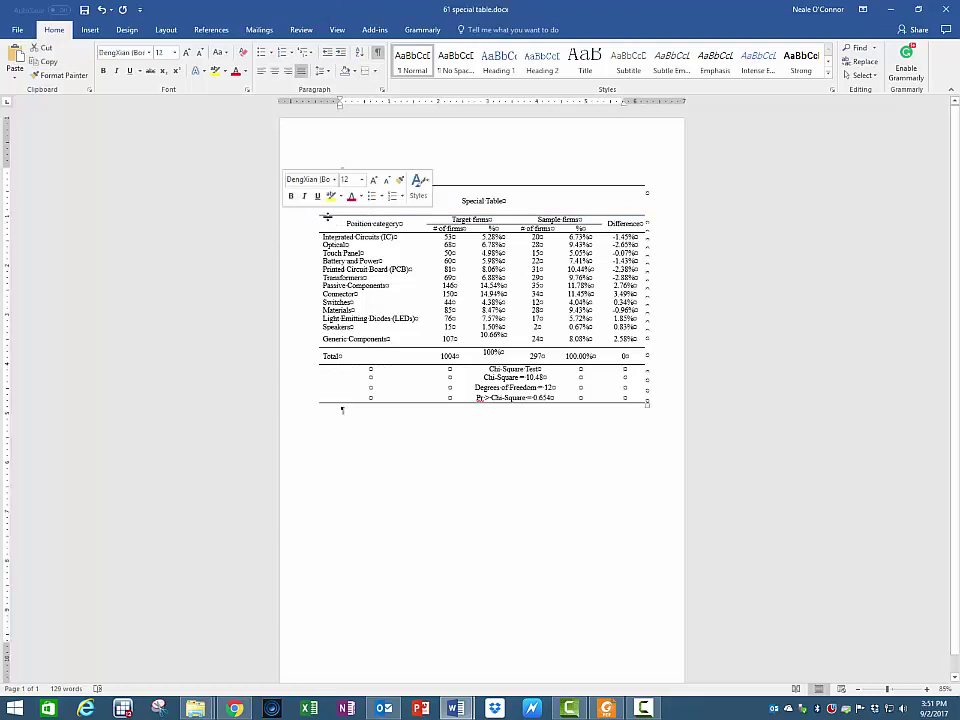
left_click_drag(489, 201, 529, 208)
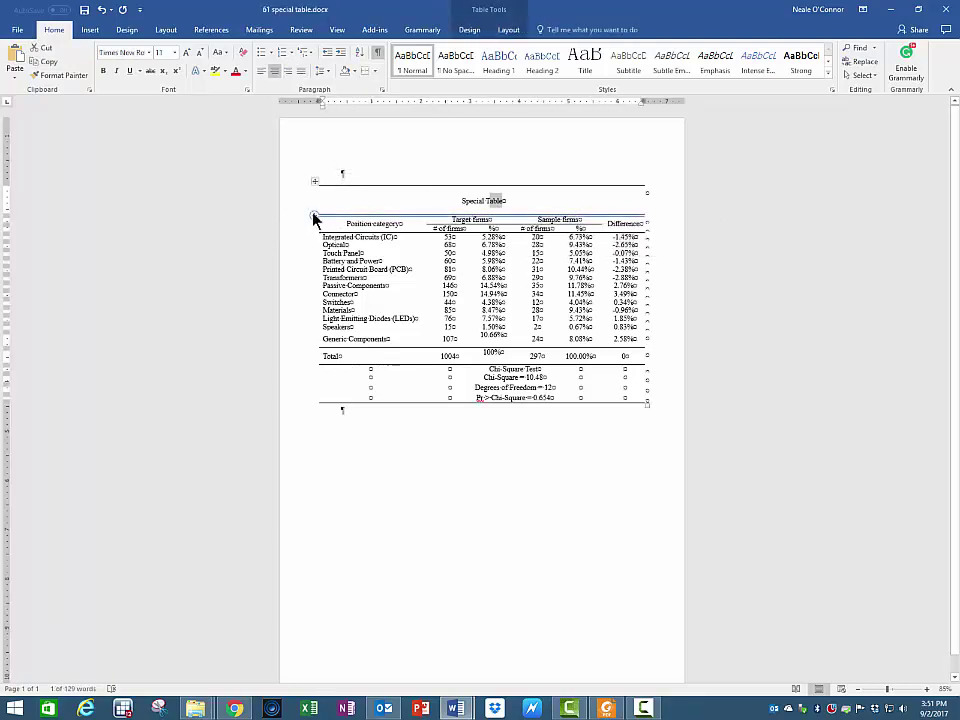
left_click(314, 216)
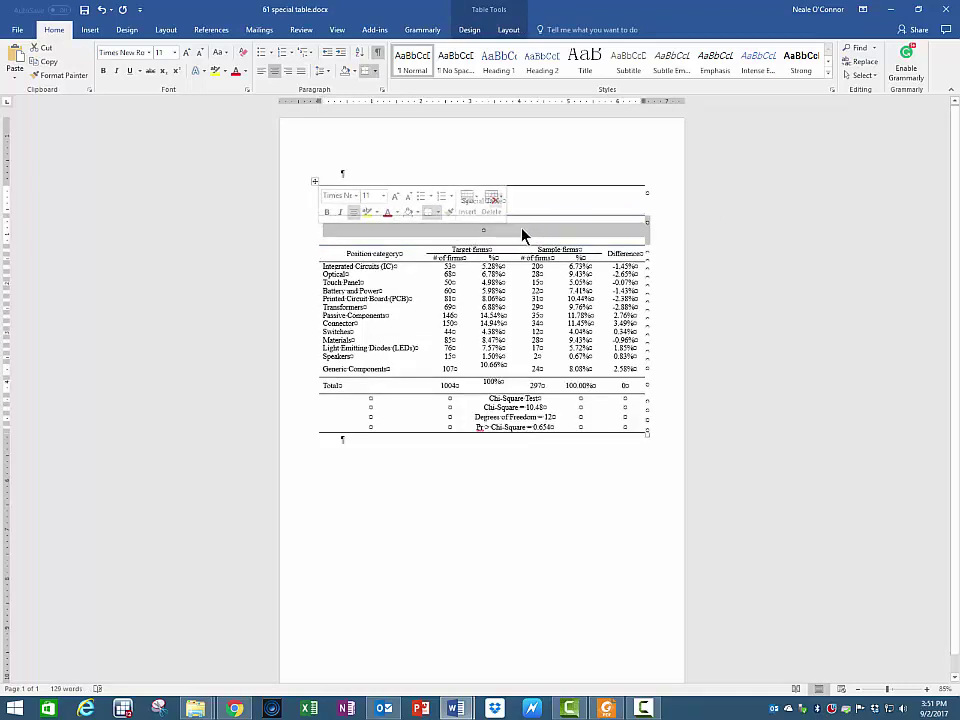
- Set the line spacing of the new empty row under the title to exactly 12 pt
left_click(323, 71)
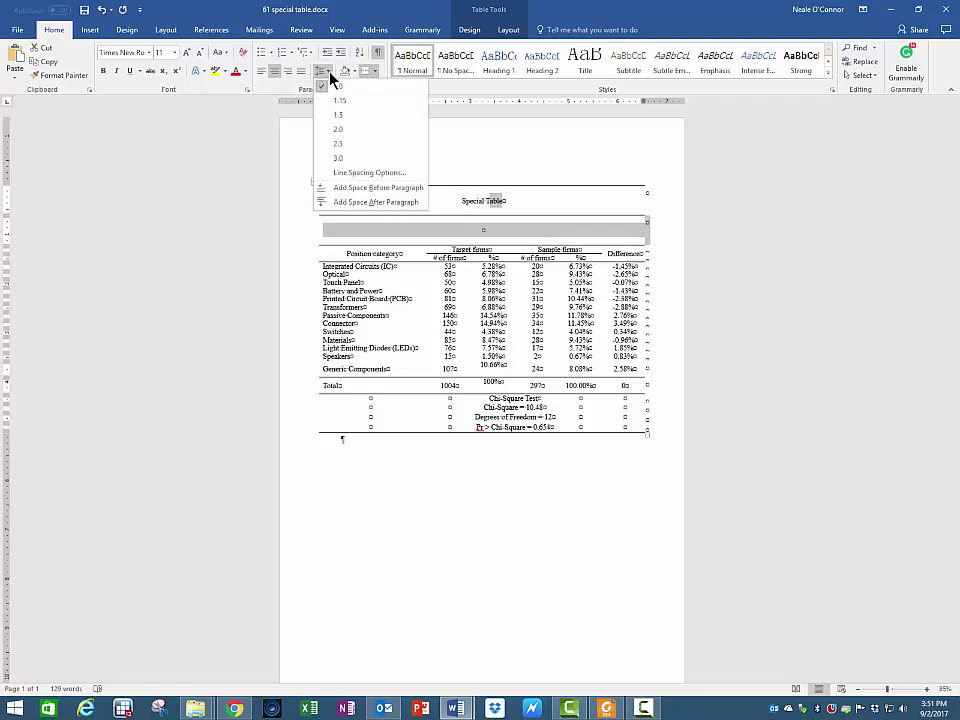
left_click(371, 174)
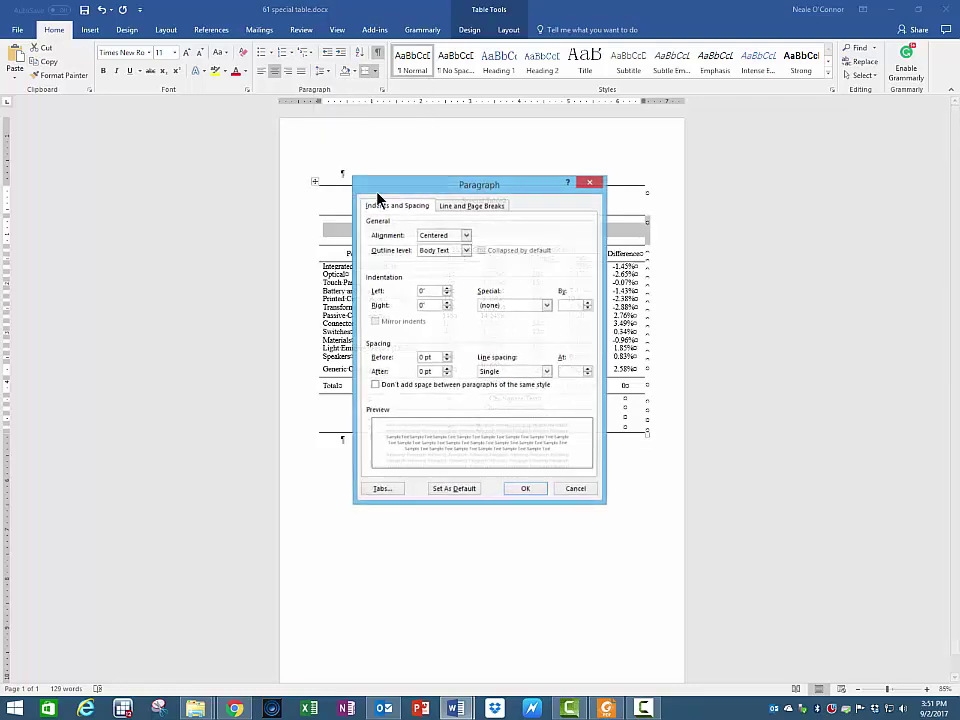
left_click(547, 372)
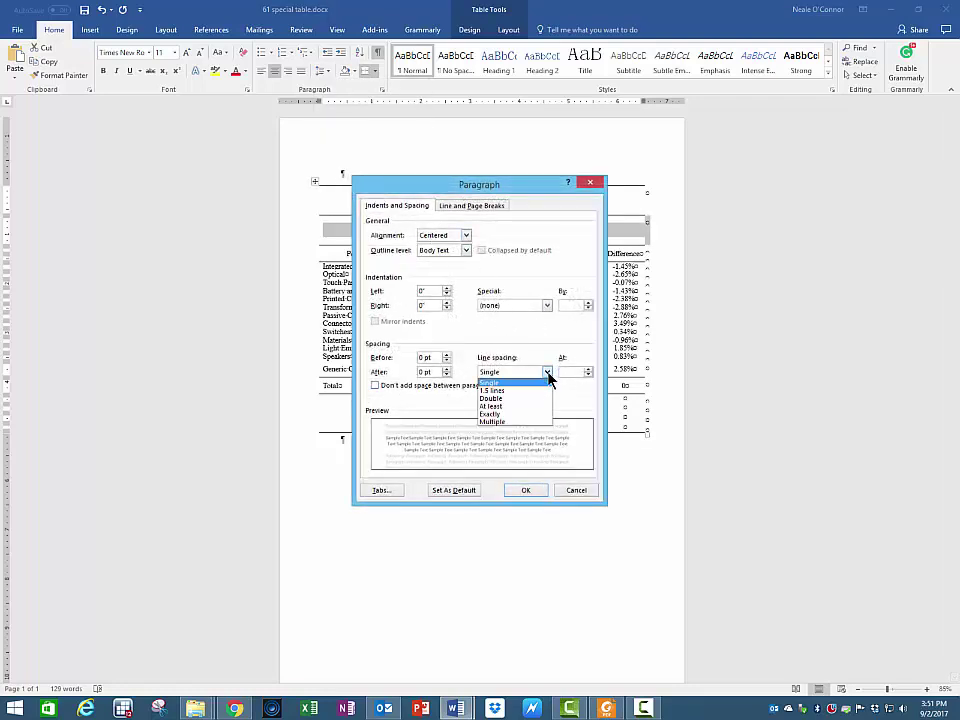
left_click(523, 415)
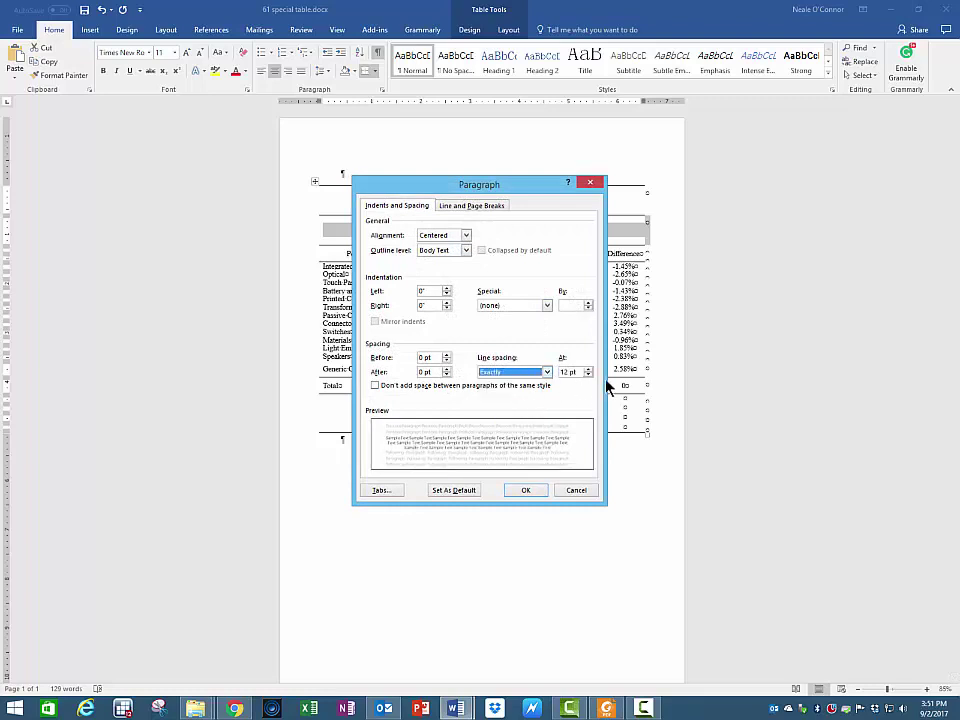
left_click(534, 492)
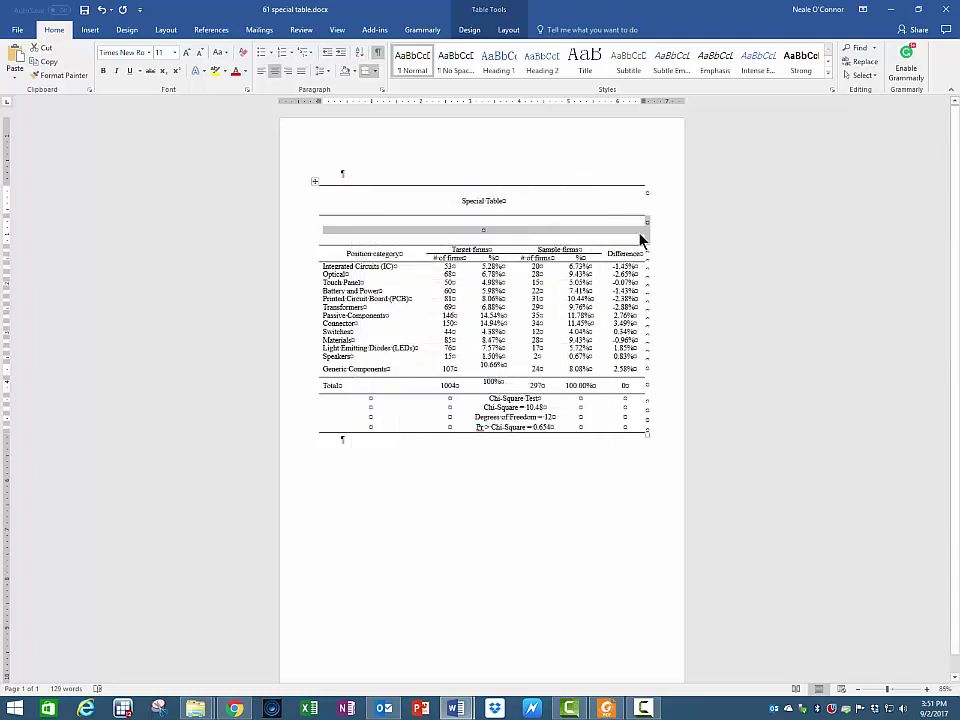
- Reduce the height of the empty row under the title to about 0.21 inches
left_click(508, 29)
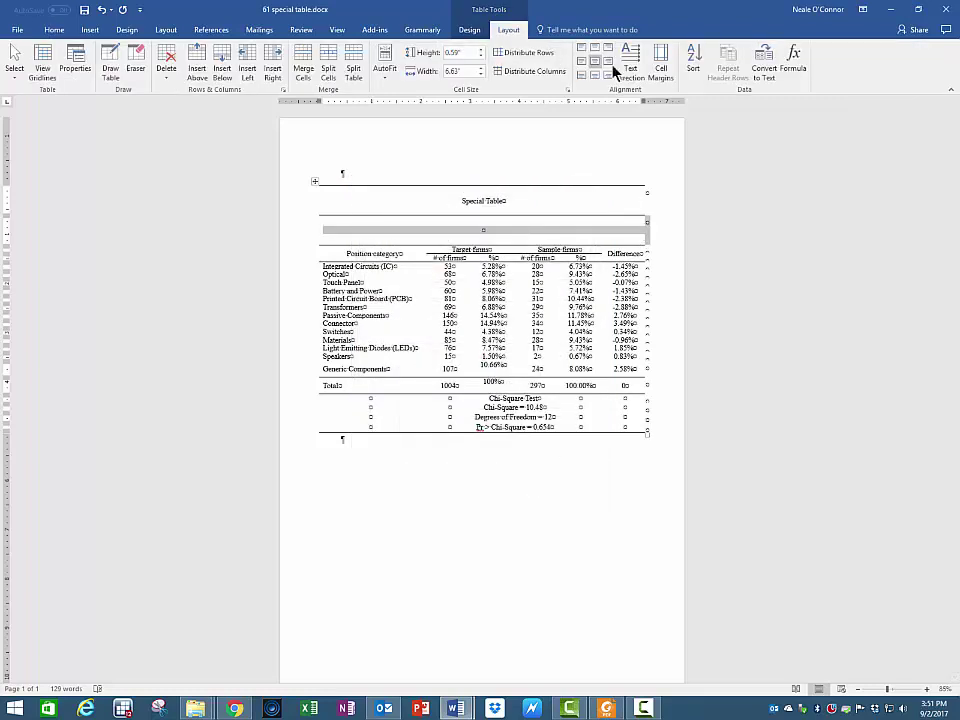
left_click(647, 237)
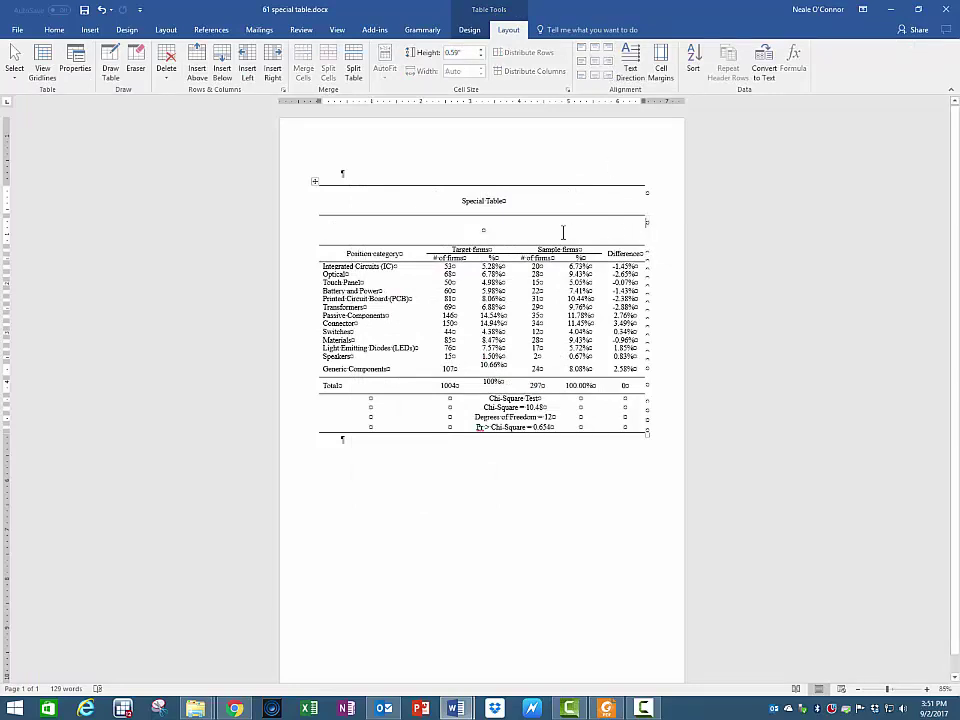
left_click_drag(520, 243, 519, 223)
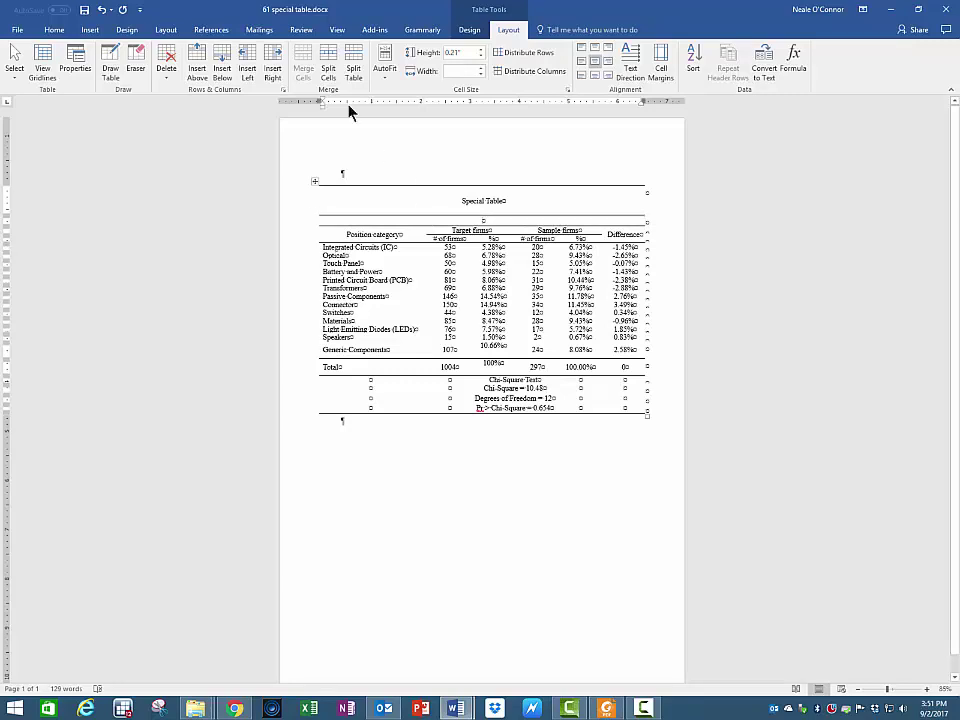
- Left-align the row under the title and enter "Interview survey and Financial archival data sample composition" in it
left_click(54, 29)
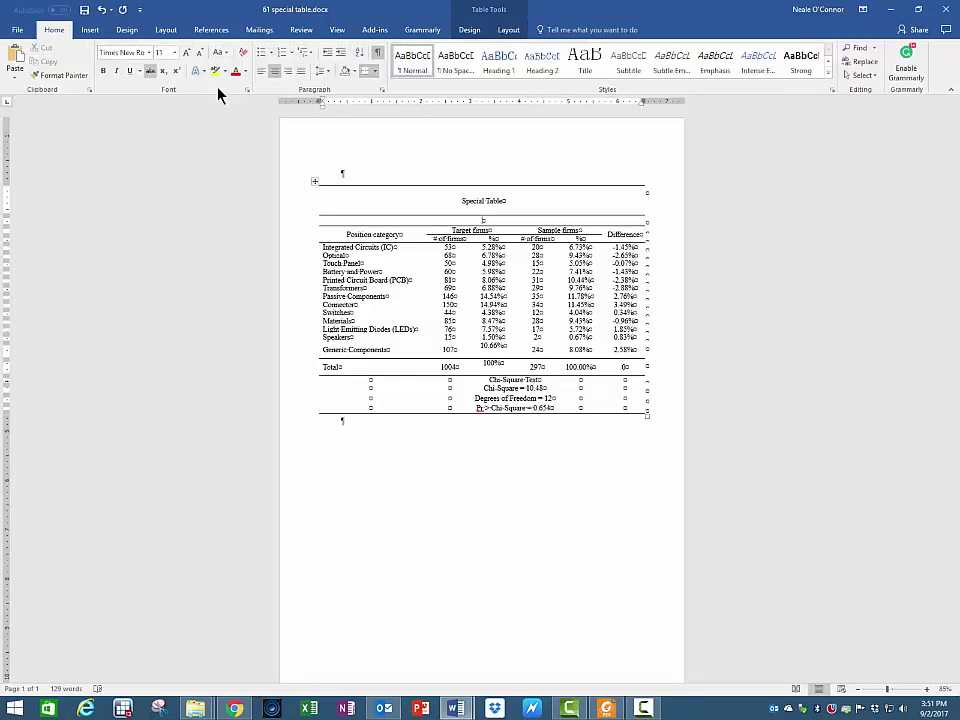
left_click(262, 72)
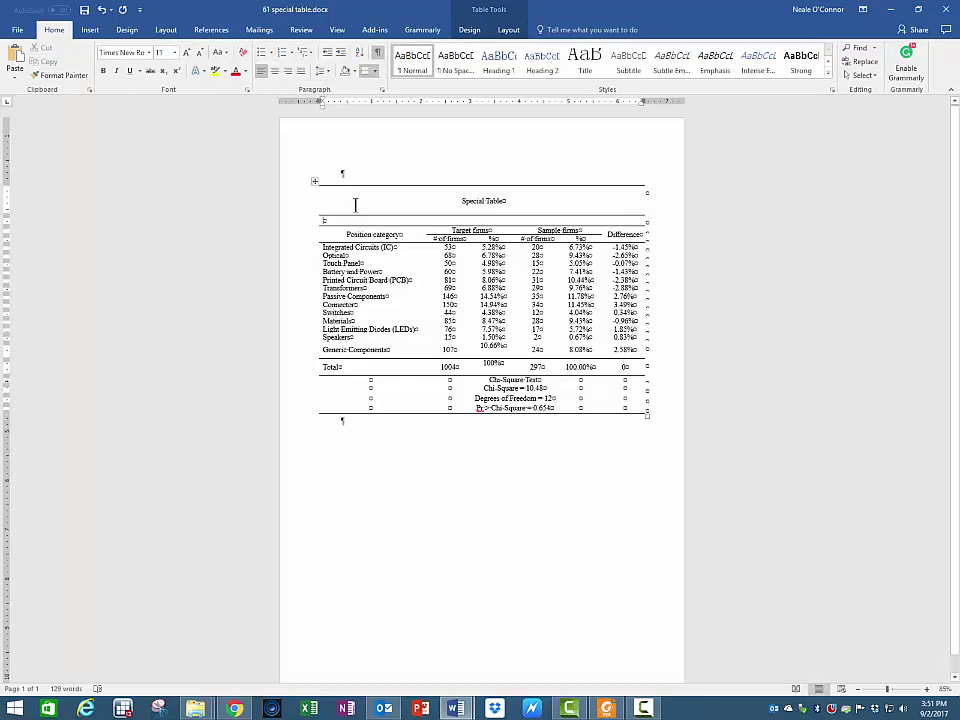
type("1")
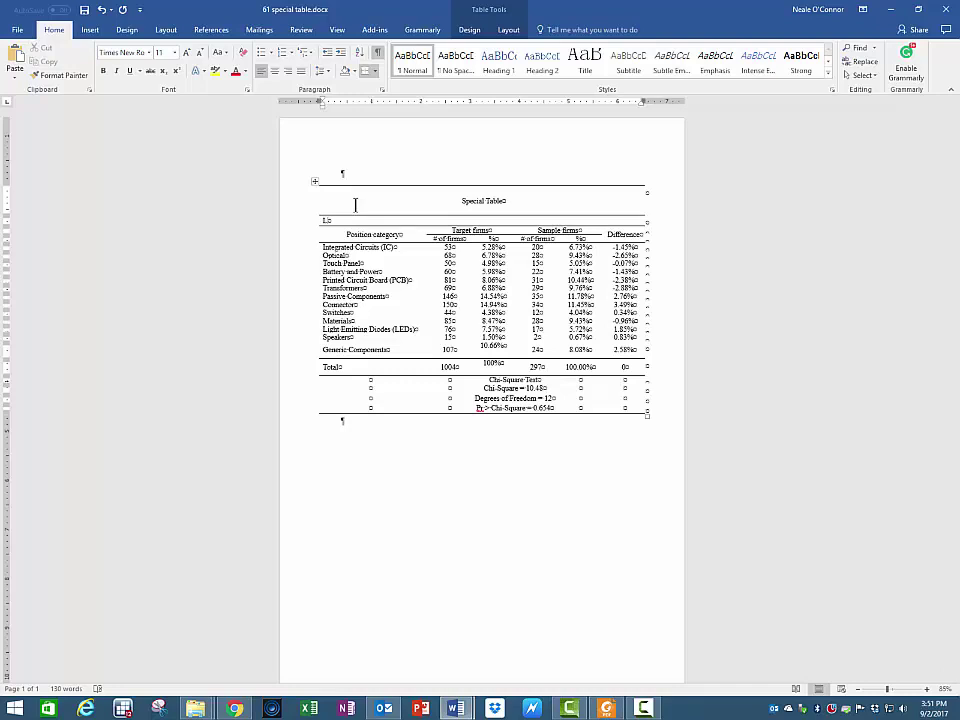
key("BackSpace")
type("Interview: ")
type("survey and")
type(" Fir")
type("ancial")
type(" archival ")
type("data sets")
type("ple ")
type("sc")
type("mpositio")
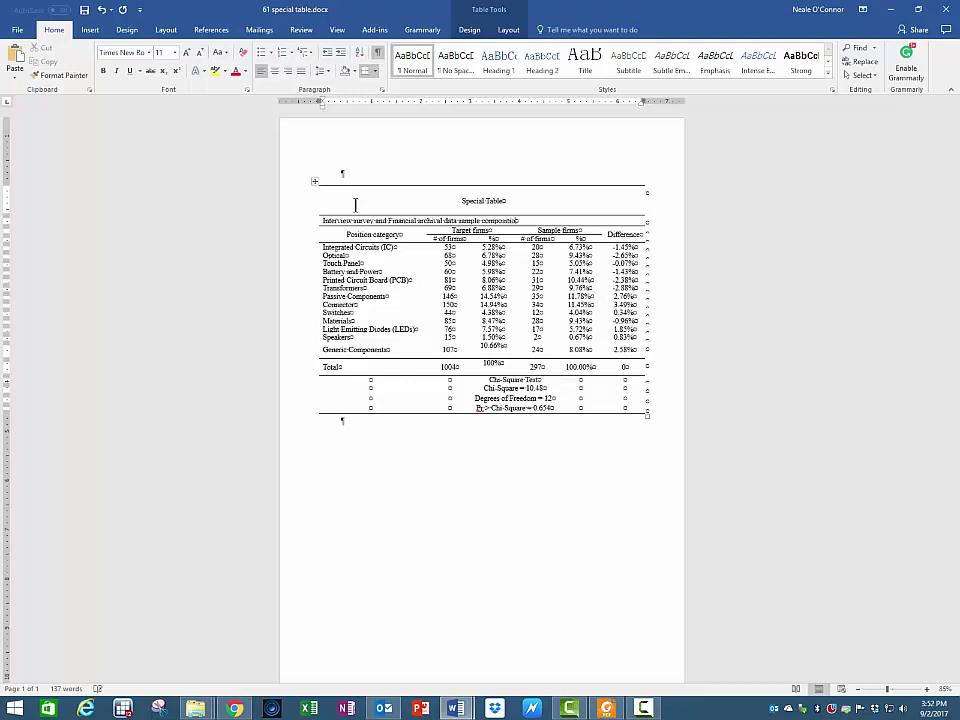
type("n")
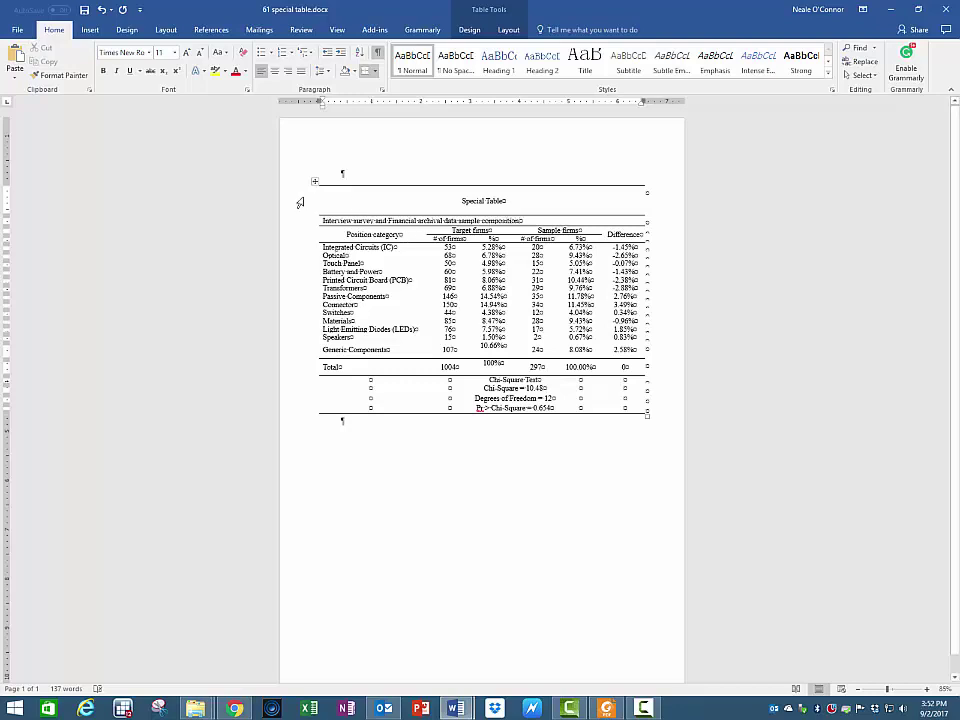
- Delete the Special Table title row from the top of the table
left_click(287, 203)
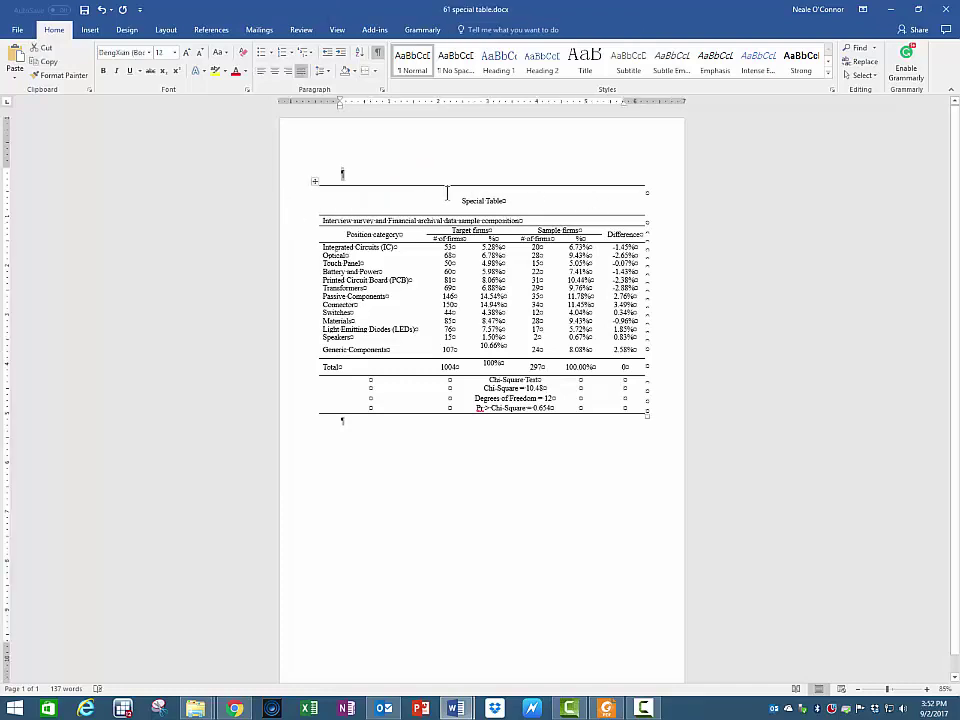
triple_click(530, 208)
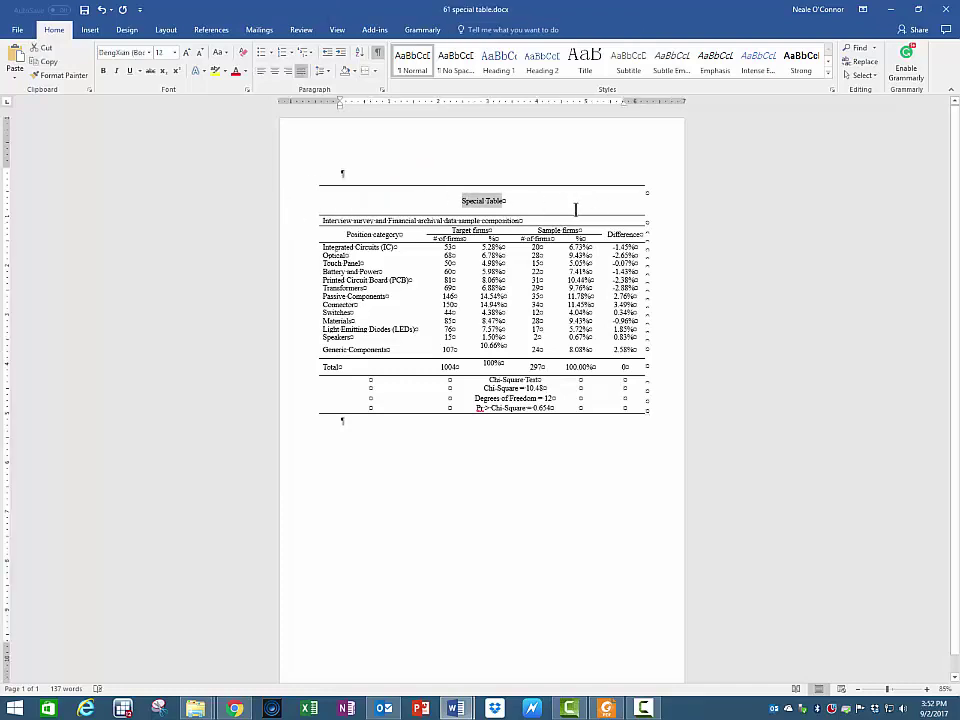
right_click(487, 207)
left_click(517, 327)
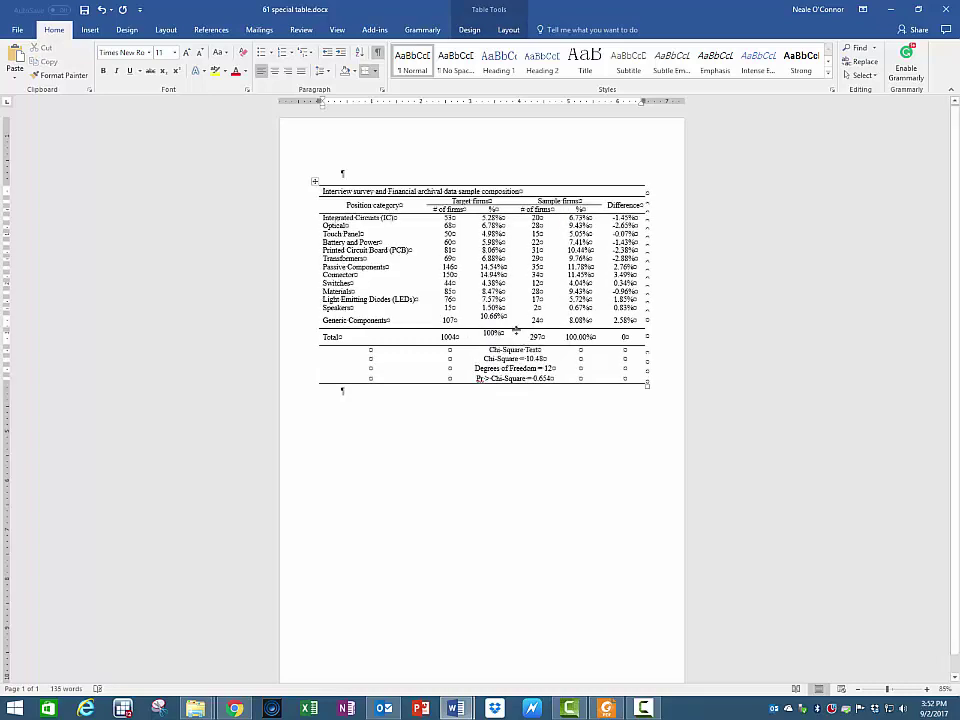
left_click(505, 160)
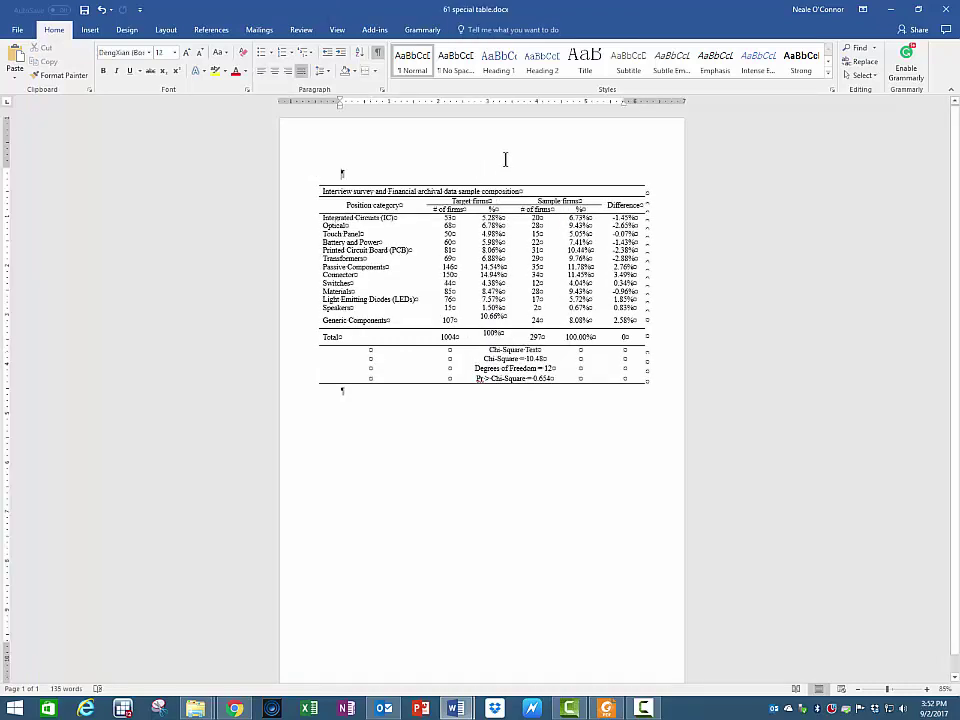
type("Tab")
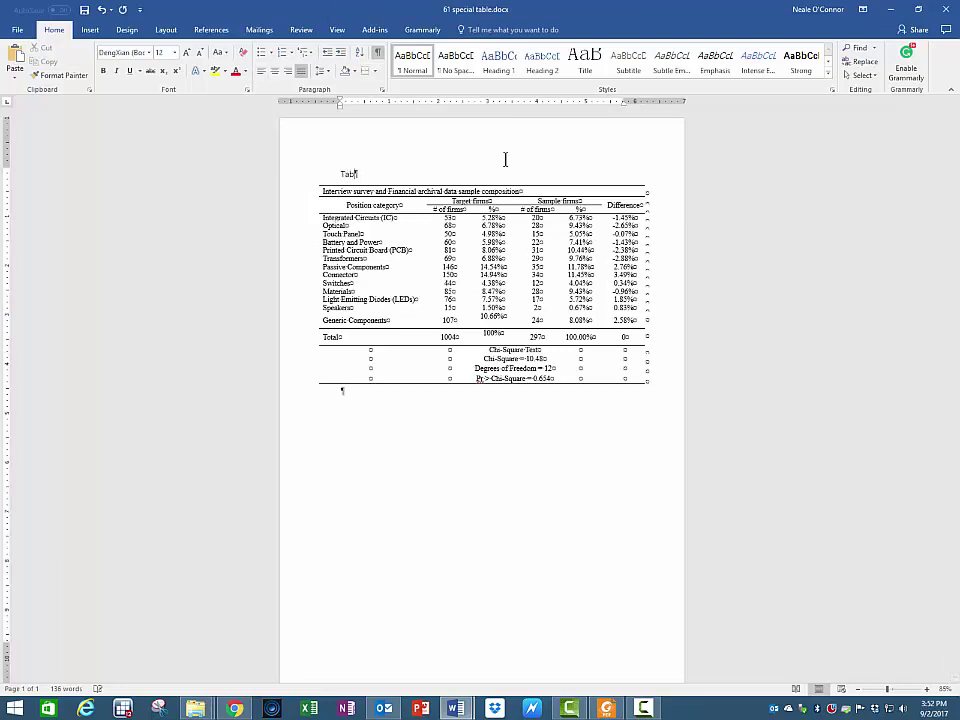
type("le 5")
key("ctrl+End")
key("Return")
type("Sample Description:")
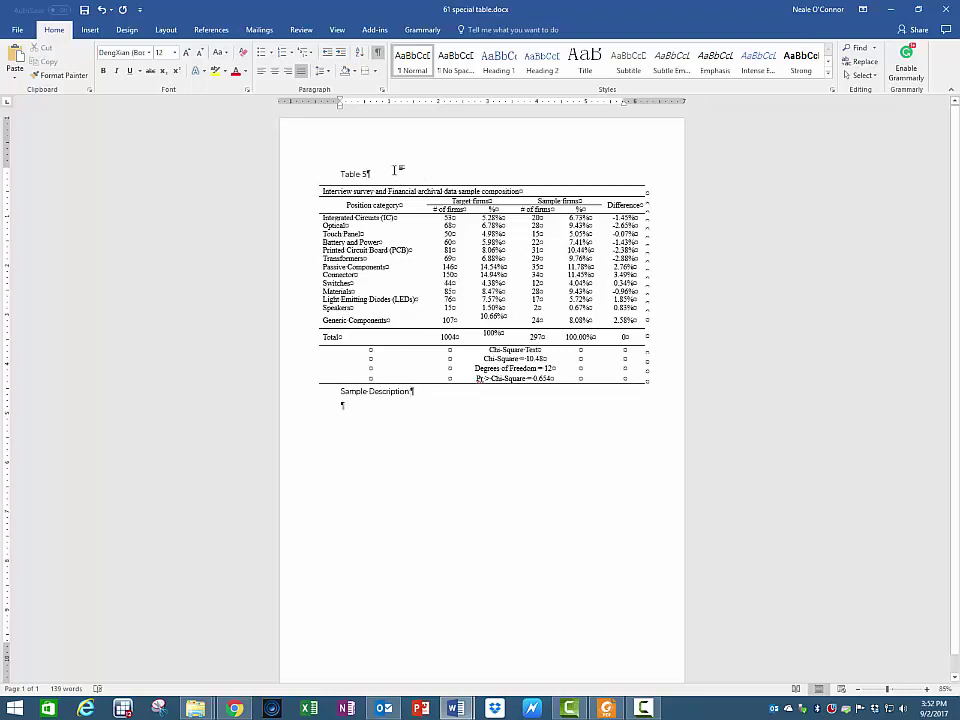
key("ctrl+z")
key("ctrl+z")
key("ctrl+z")
key("ctrl+z")
- Enter "Table 5" on the line above the table and set its font to Times New Roman
type("Table ")
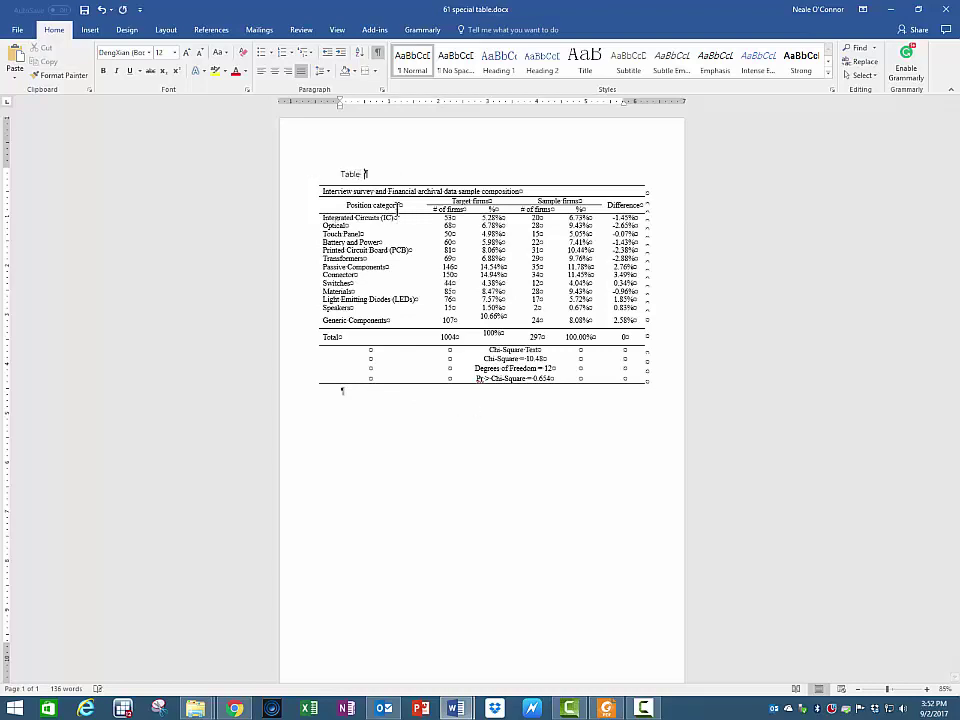
type("5")
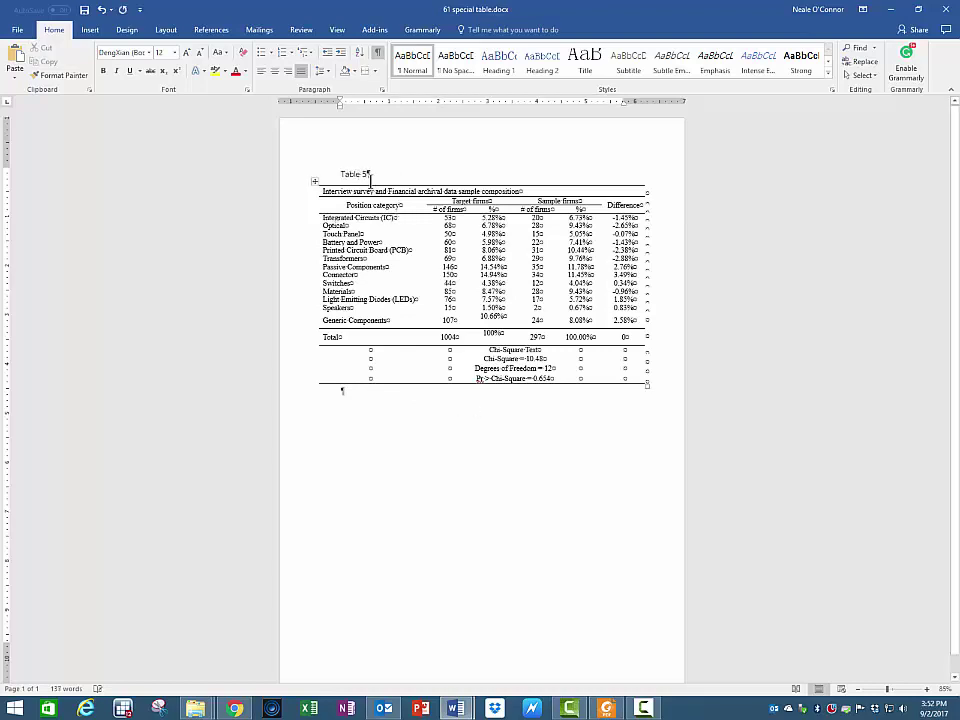
left_click(294, 178)
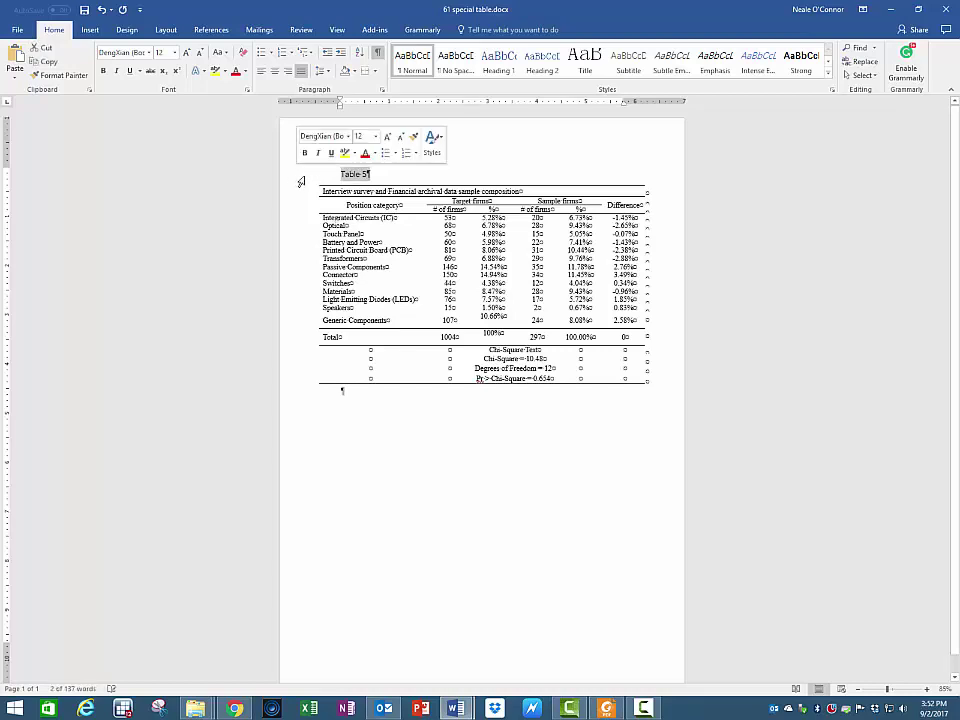
left_click(348, 137)
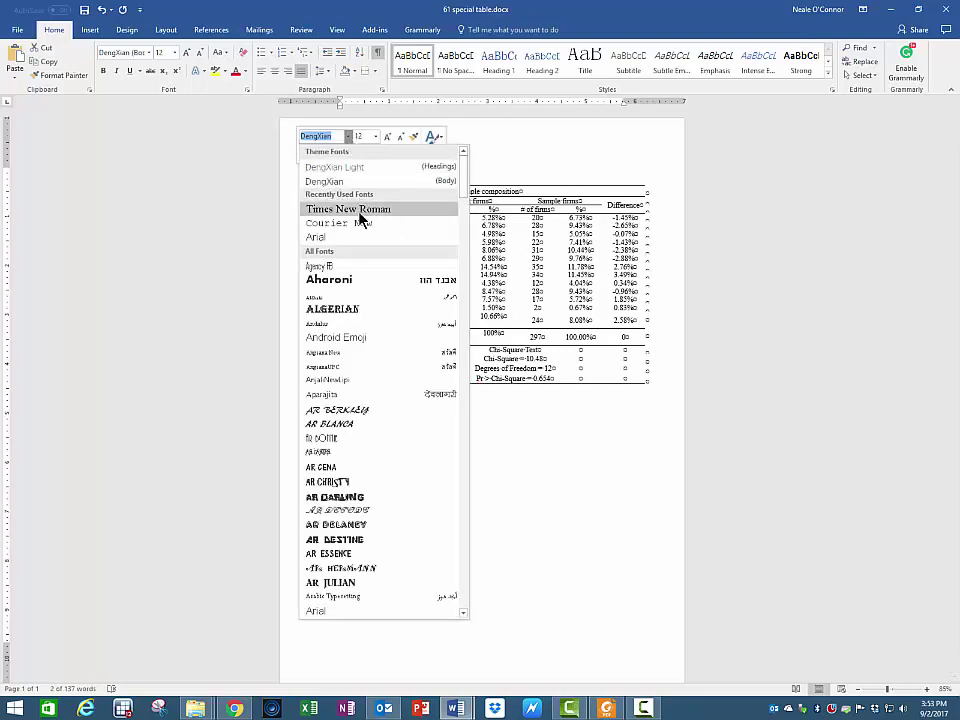
left_click(358, 208)
- Extend the caption above the table to read "Table 5. Sample Description"
left_click(392, 170)
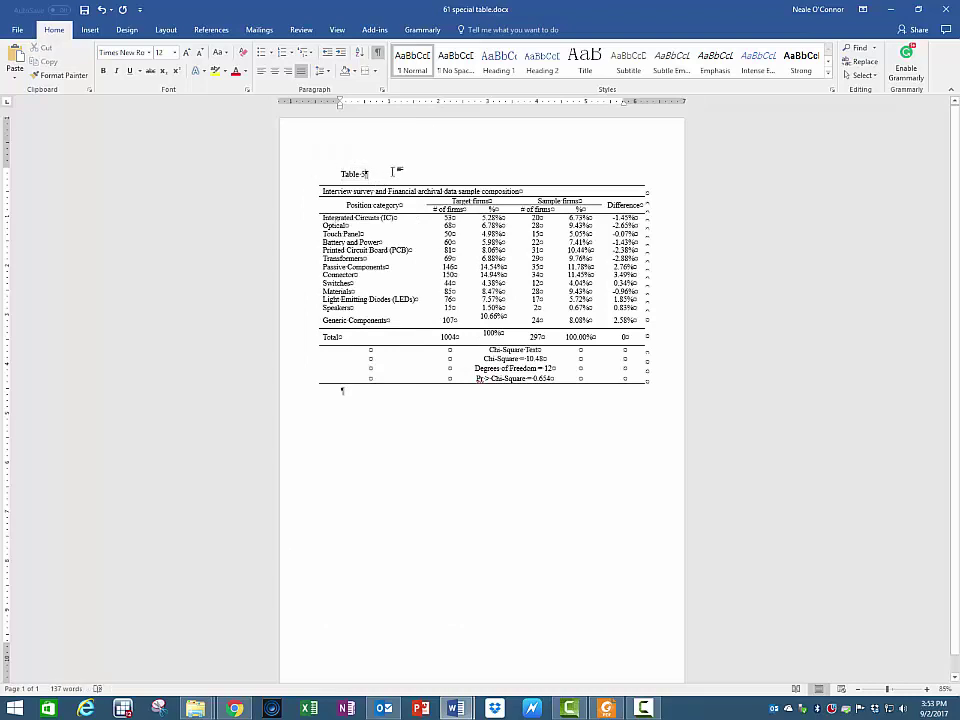
type(". Sample")
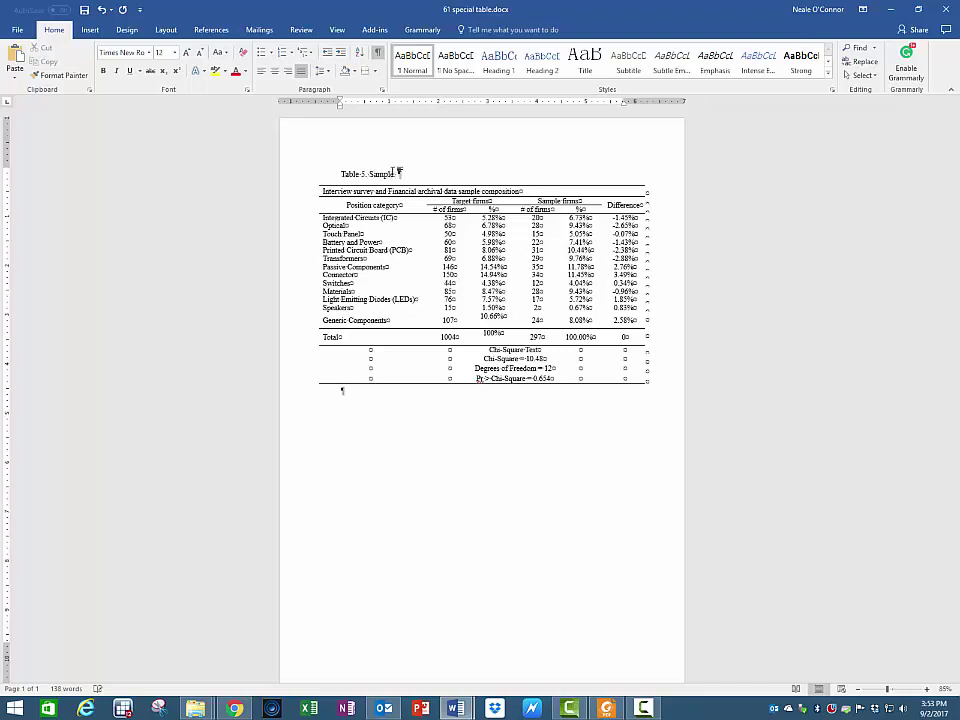
type(" Description")
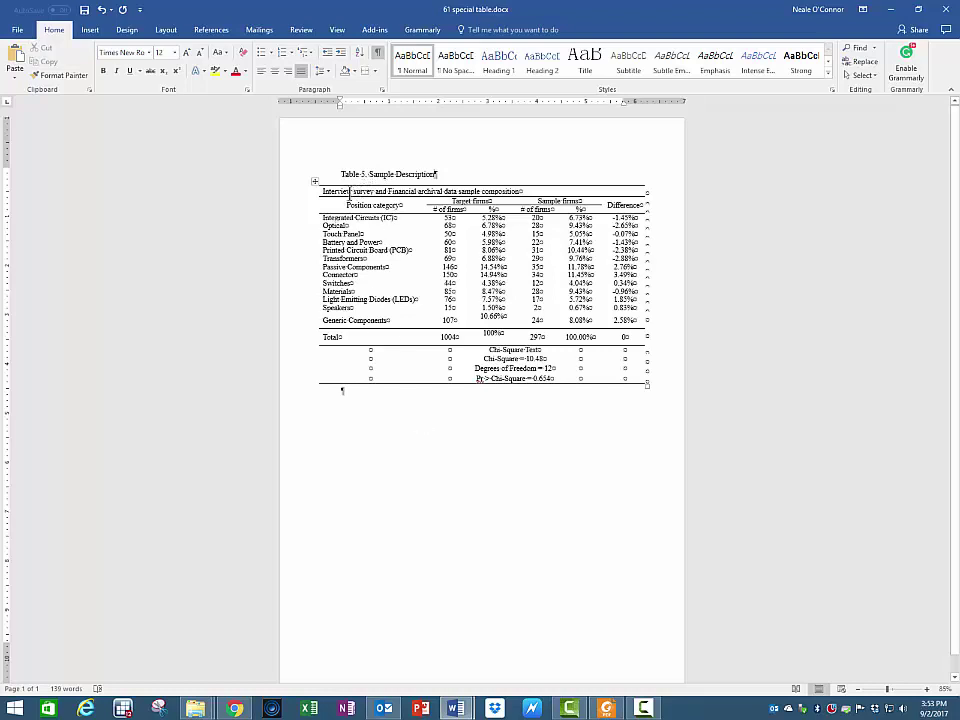
- Prefix the text in the table's descriptive heading row with "Panel A:", keeping the capital I of "Interview"
left_click(318, 191)
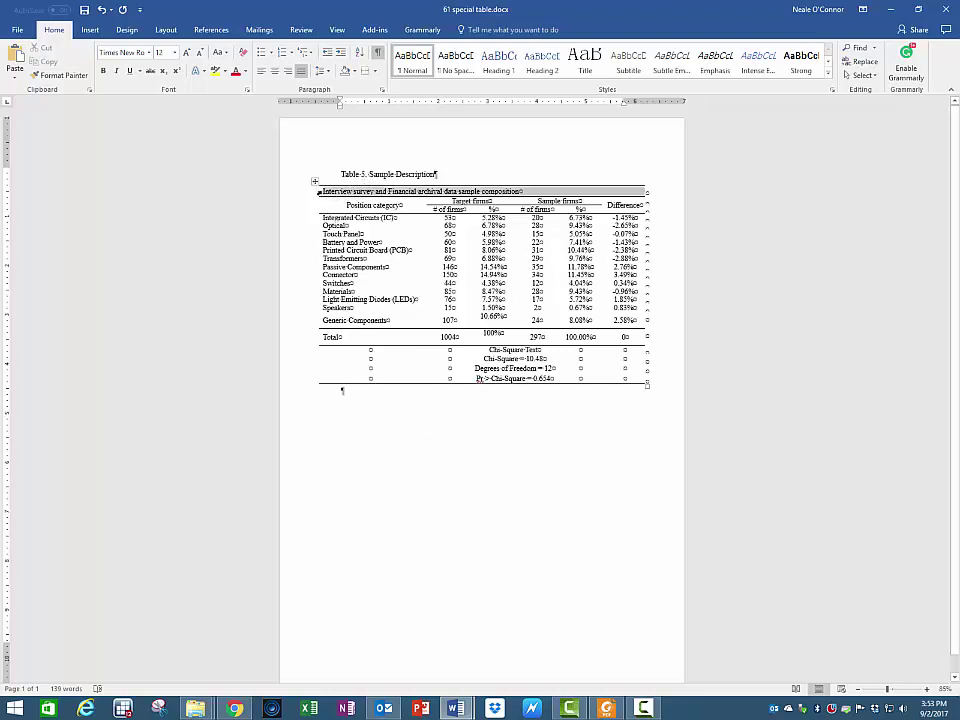
left_click(348, 190)
key("Home")
type("Panel ")
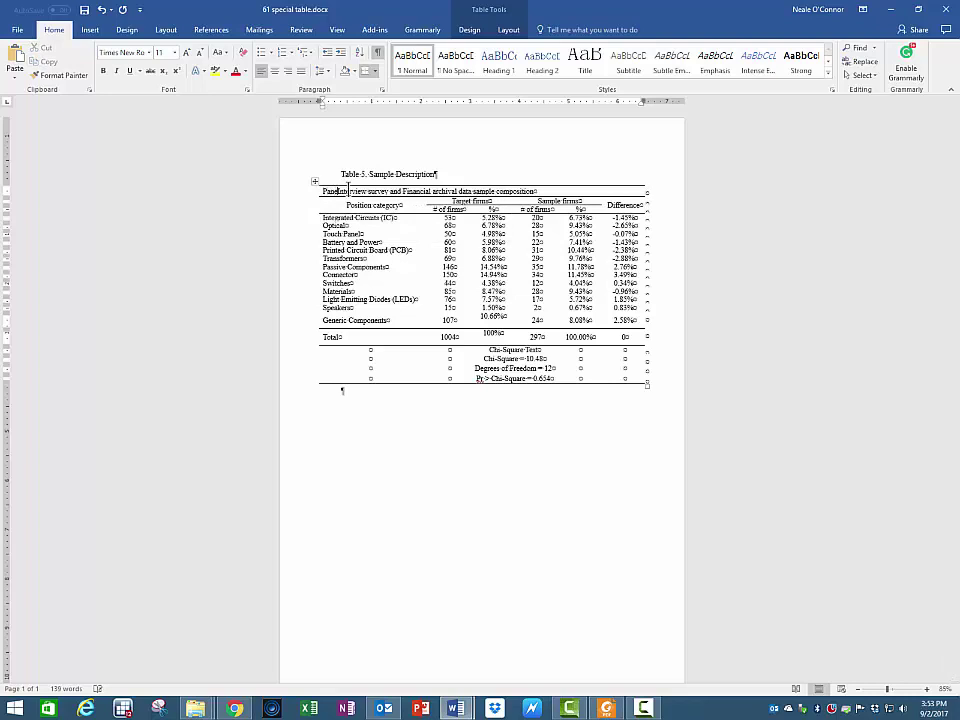
type("A")
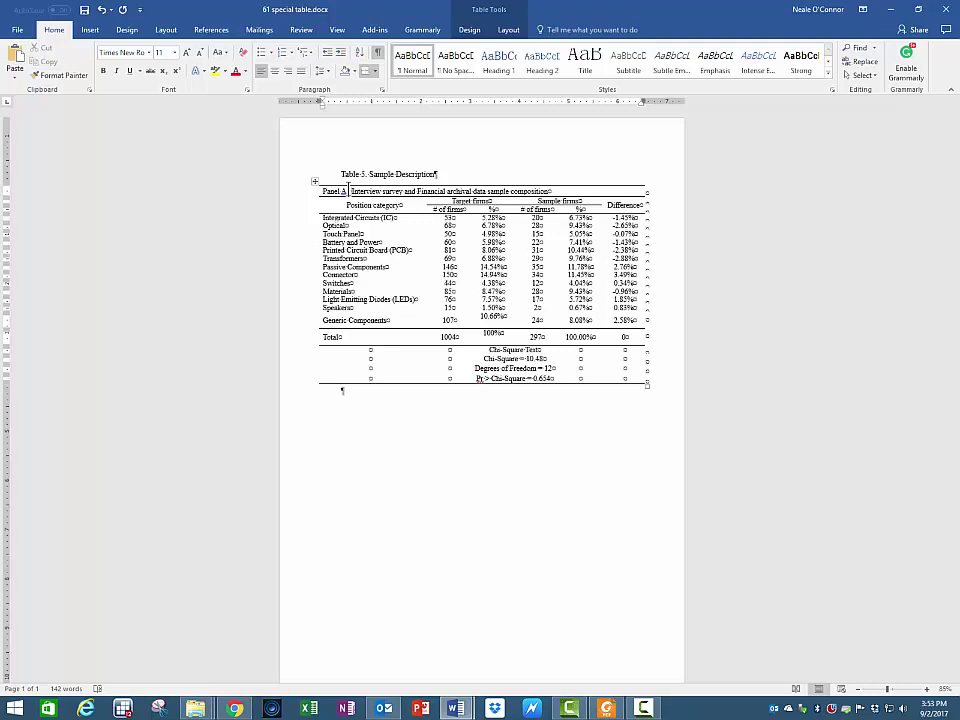
key("Delete")
type("i")
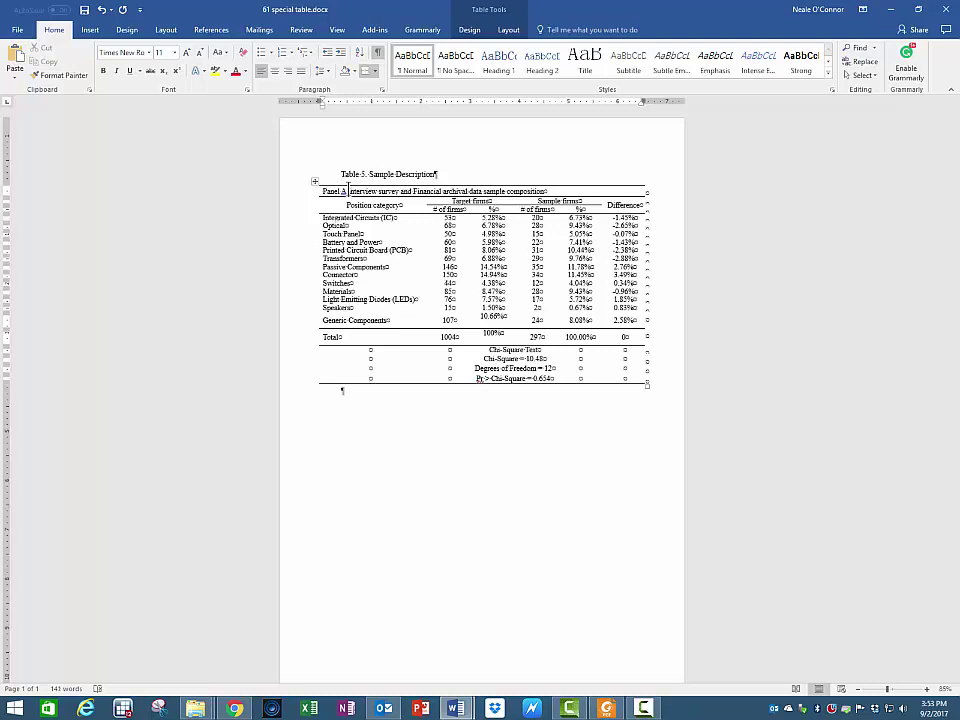
key("ctrl+z")
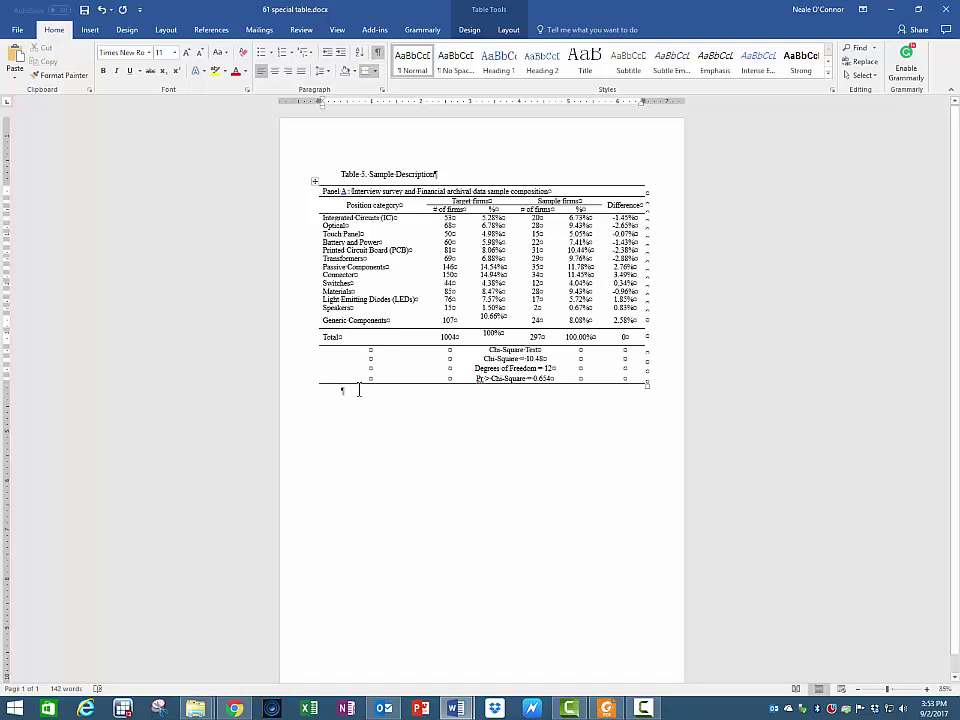
- Insert a new row below the last Chi-Square row and apply all borders to it
mouse_move(320, 388)
left_click_drag(535, 383, 566, 388)
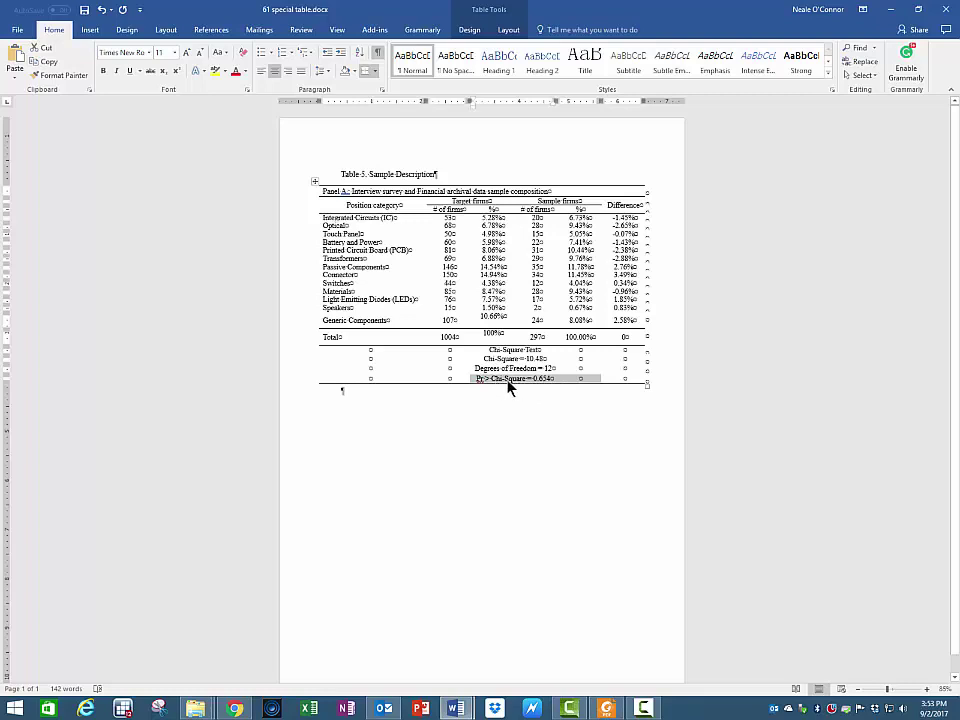
left_click(343, 380)
left_click(315, 385)
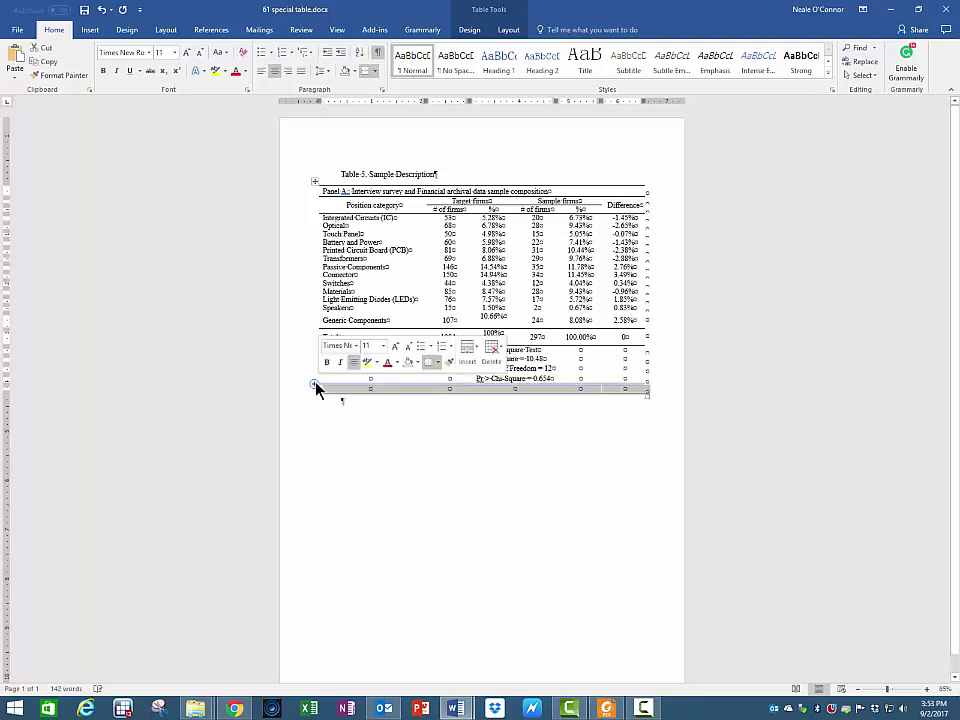
left_click(375, 72)
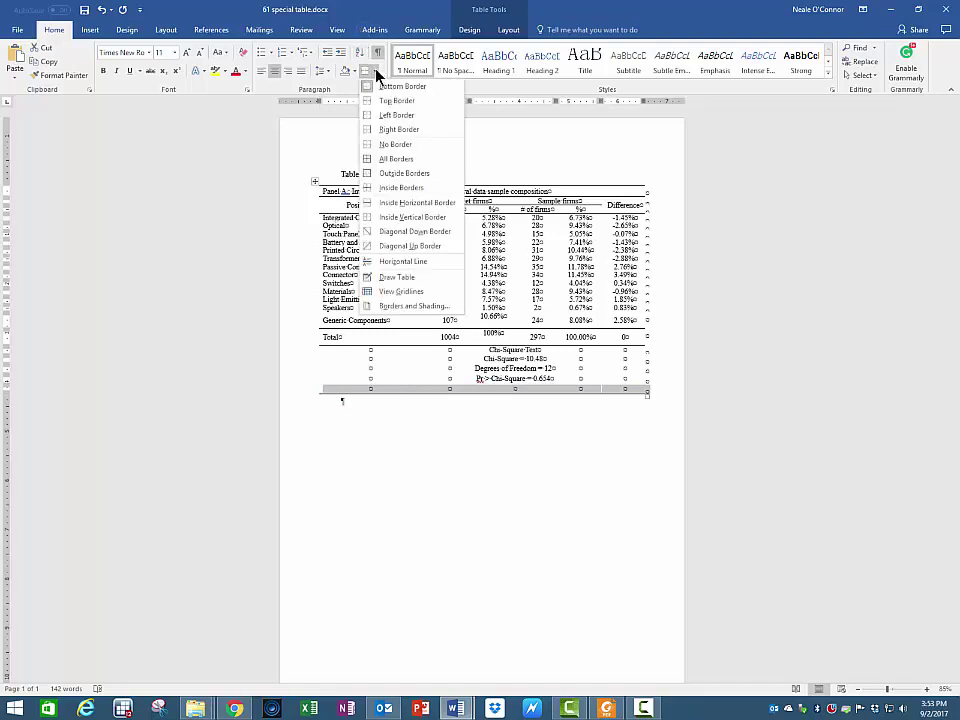
left_click(372, 159)
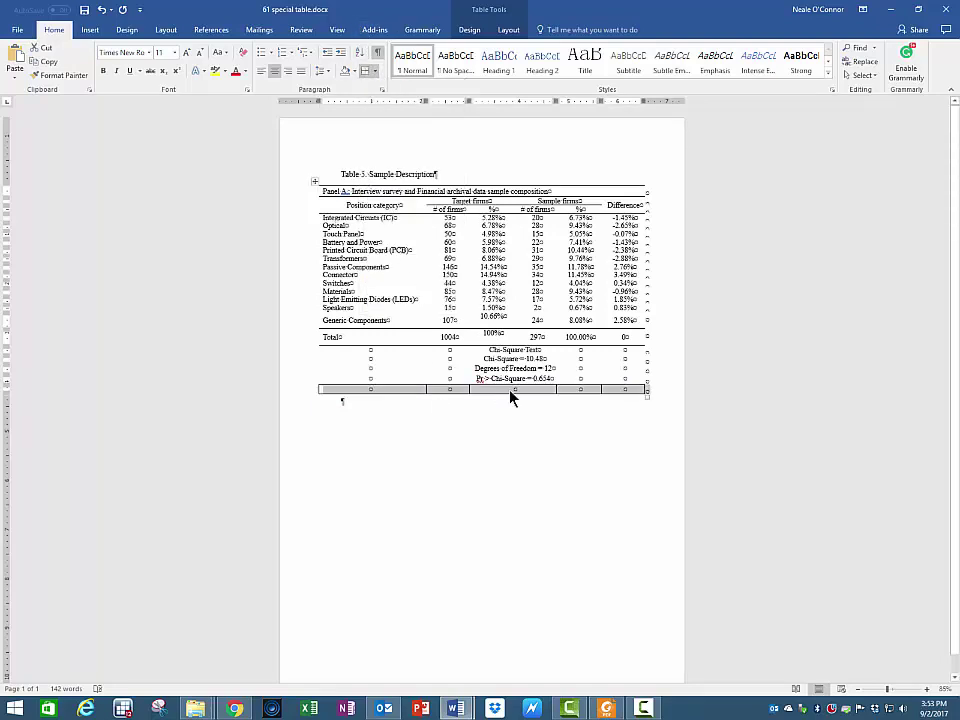
- Split the wide middle cell of the new bottom row into two columns and one row
left_click(510, 391)
right_click(510, 391)
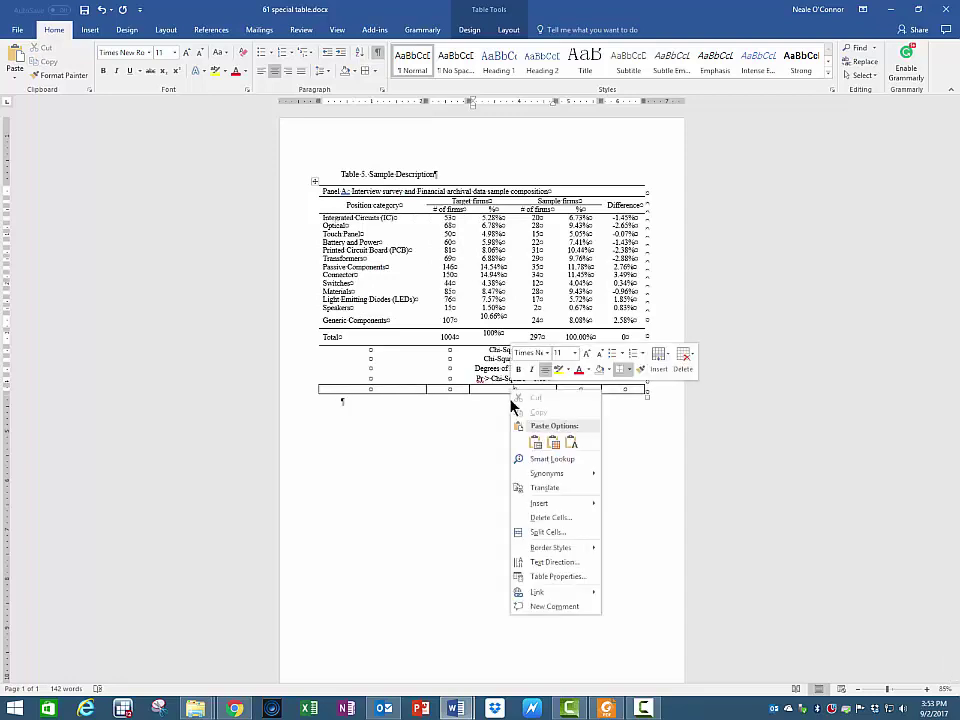
left_click(561, 534)
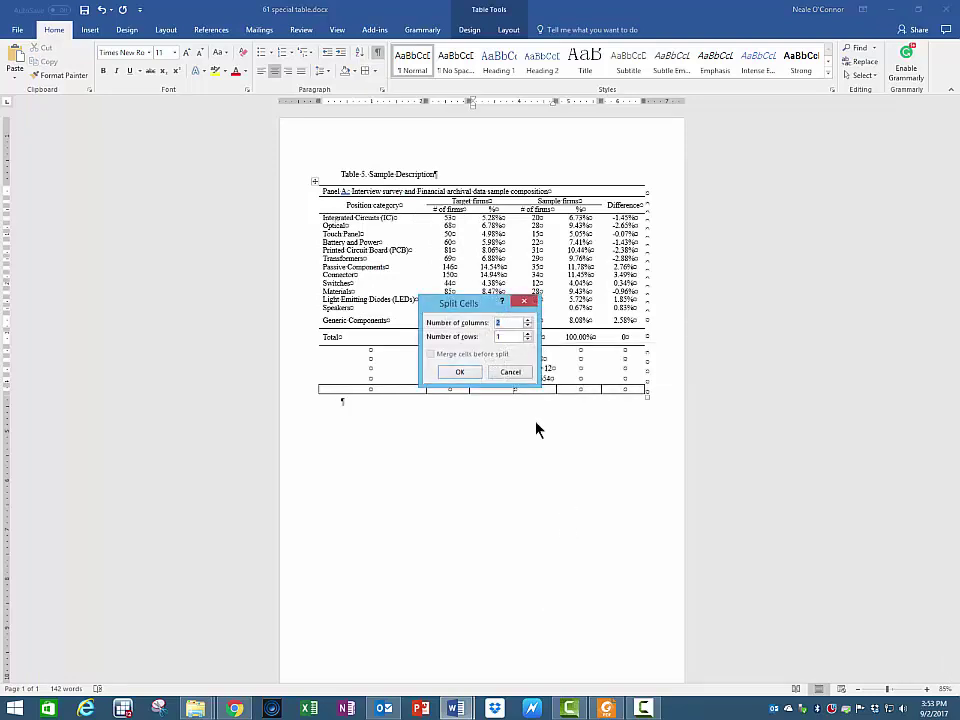
left_click(459, 374)
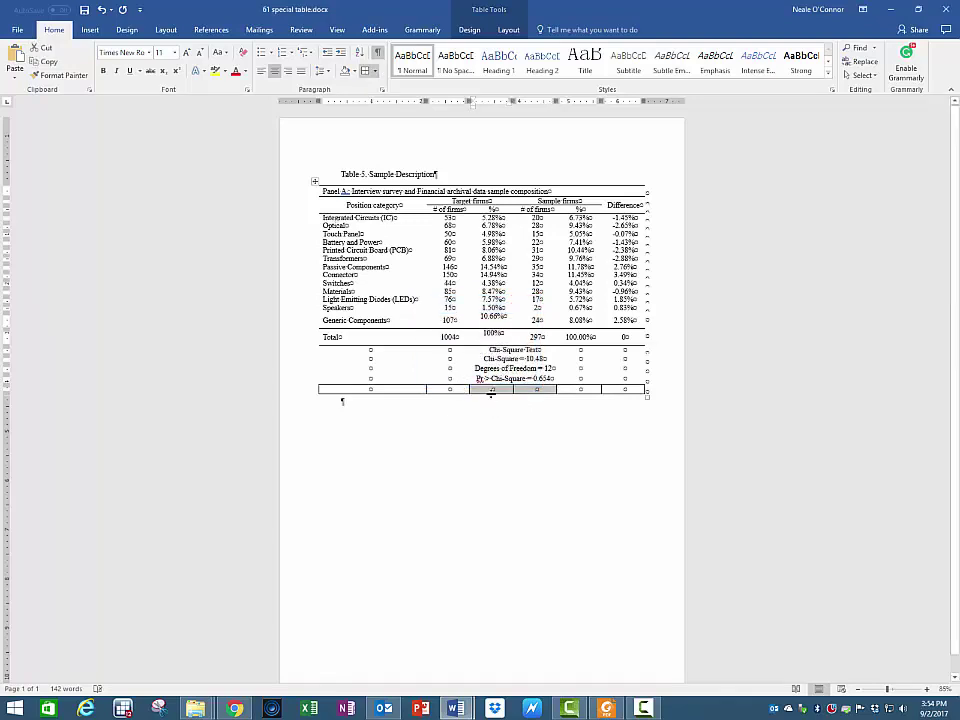
- Center the contents of the Total and Generic Components rows horizontally and vertically in their cells
left_click_drag(501, 334, 556, 338)
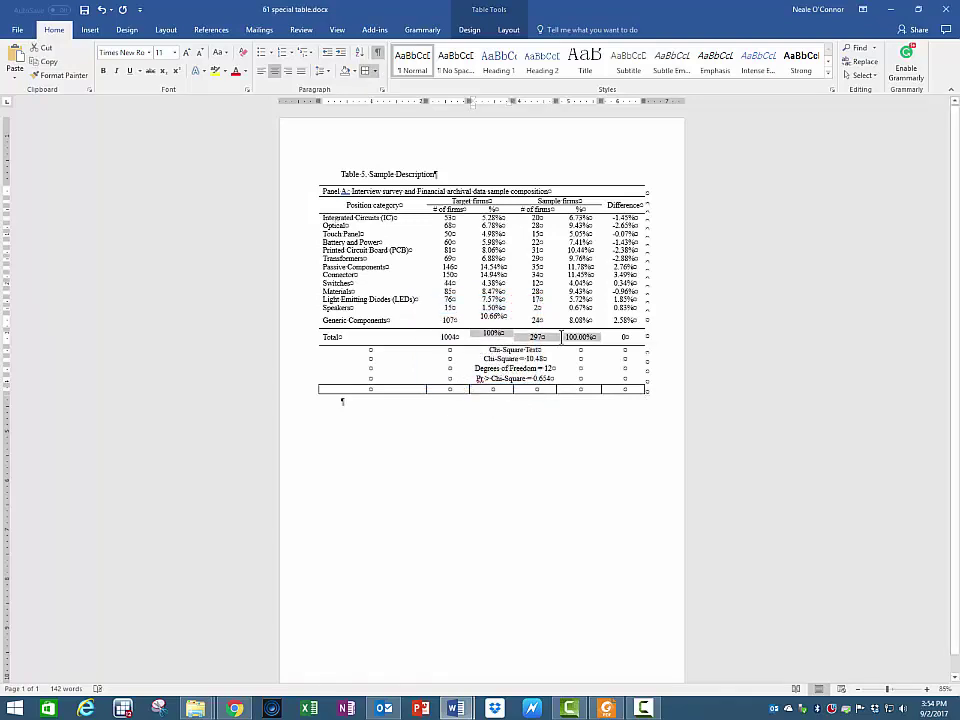
left_click_drag(337, 335, 637, 343)
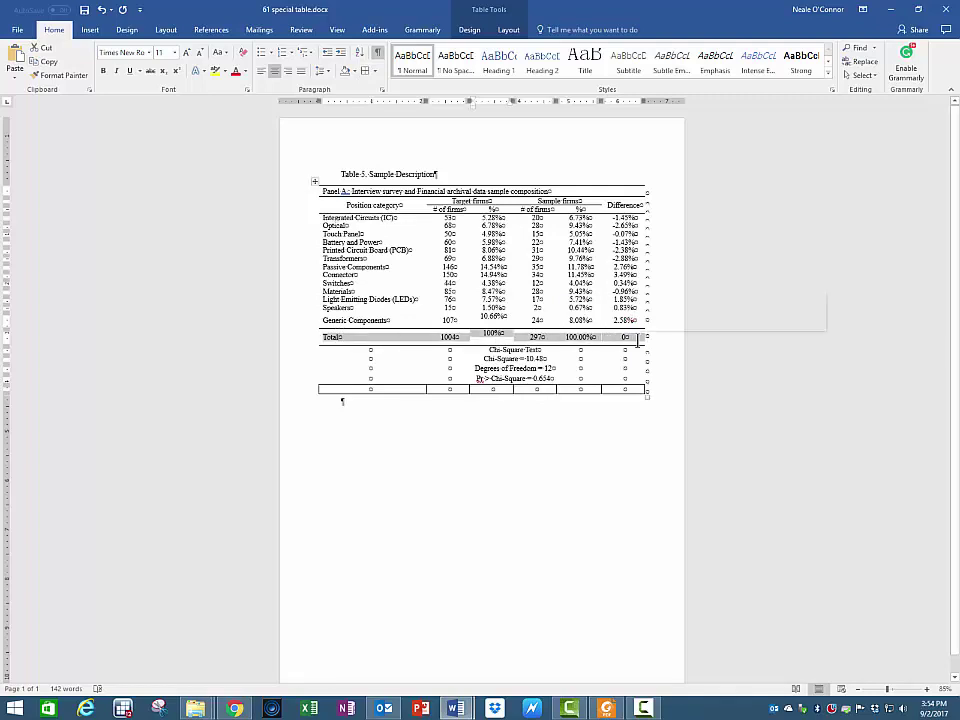
left_click(510, 30)
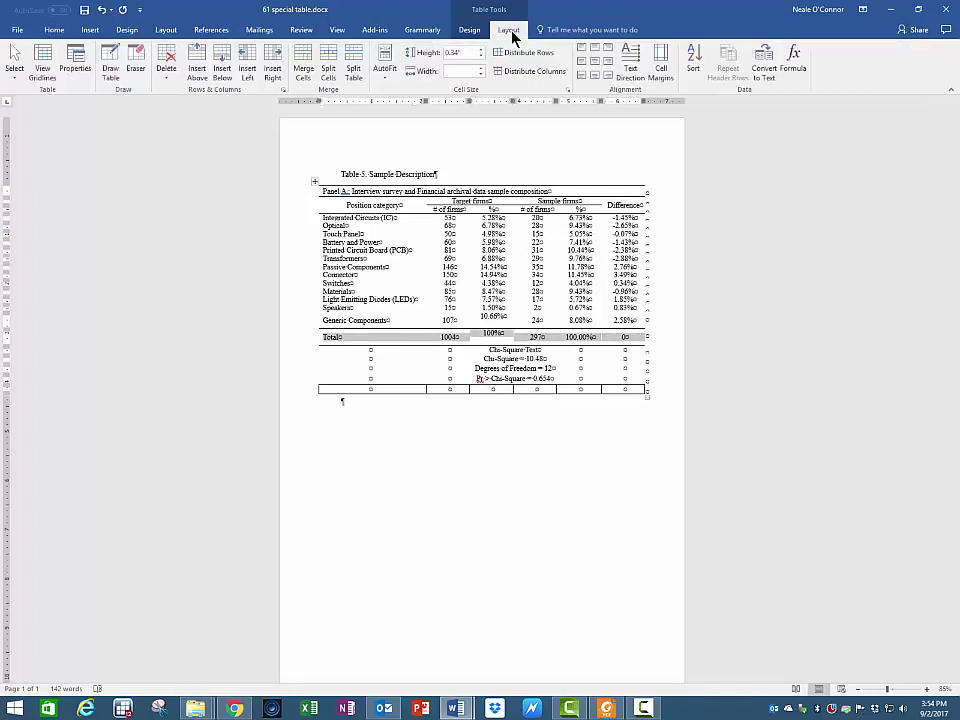
left_click(594, 62)
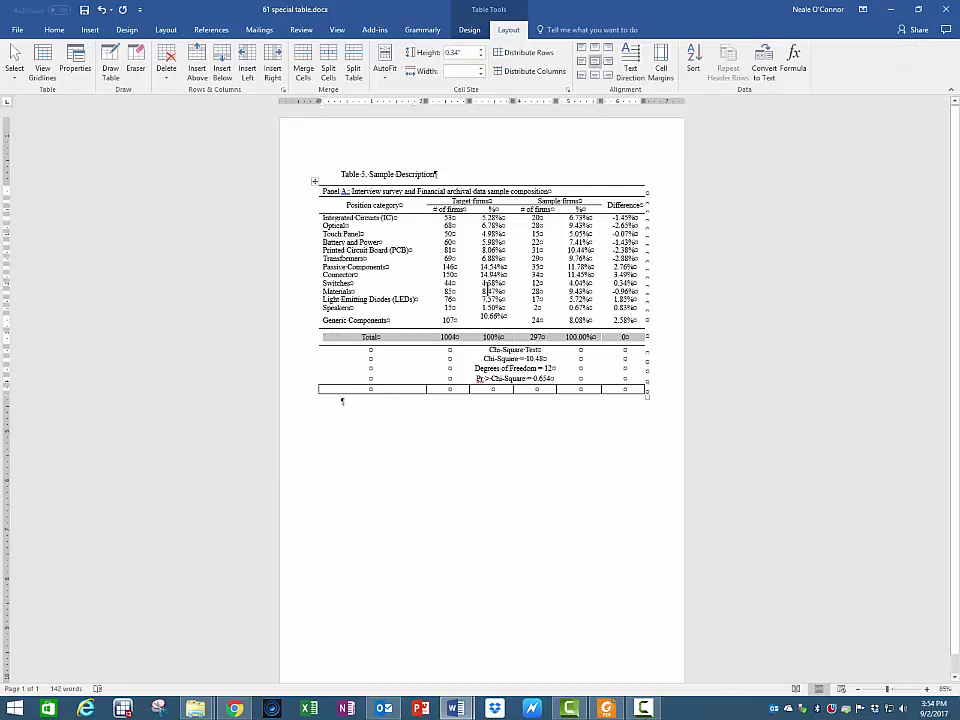
left_click_drag(368, 321, 630, 321)
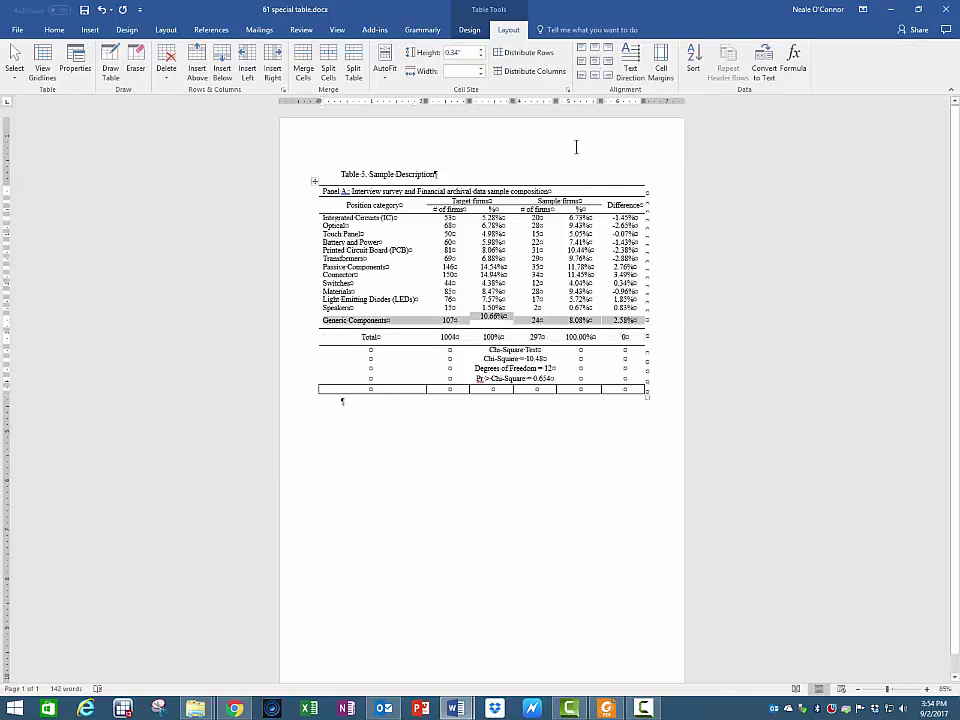
left_click(594, 62)
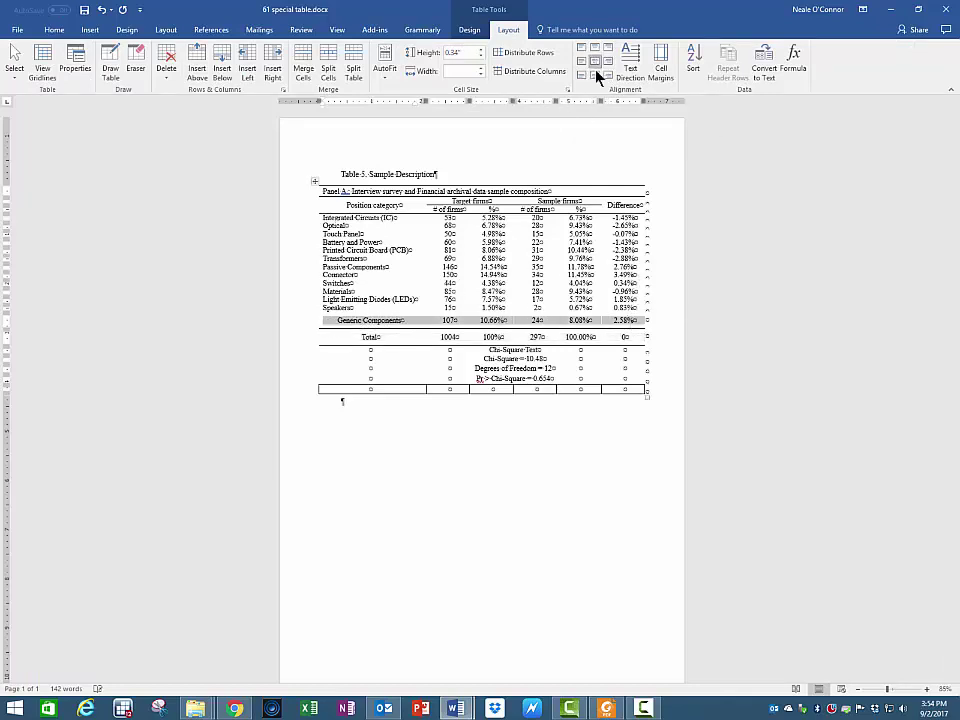
- Left-align the "Generic Components" label in the first column
left_click(377, 324)
left_click(53, 29)
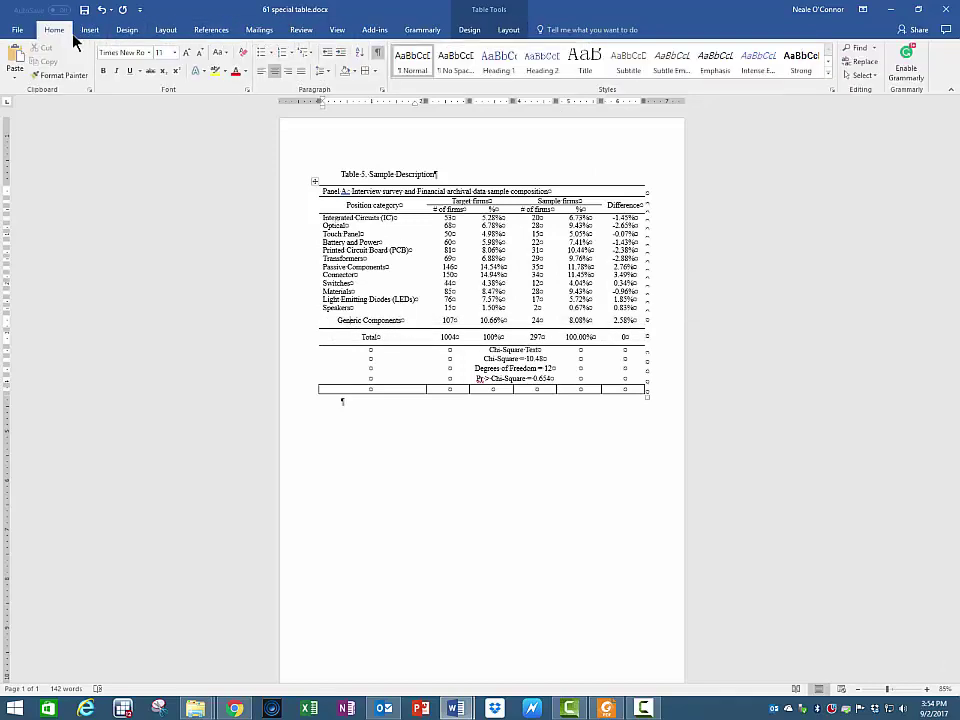
left_click(263, 73)
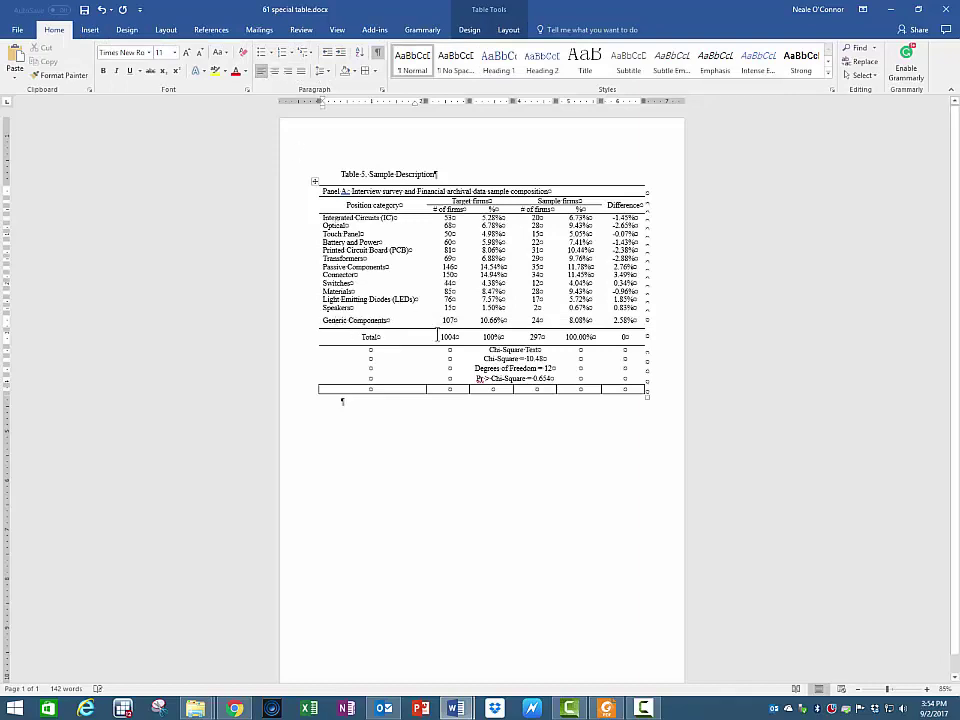
- Reduce the height of the Generic Components row to match the compact rows above it
left_click(292, 321)
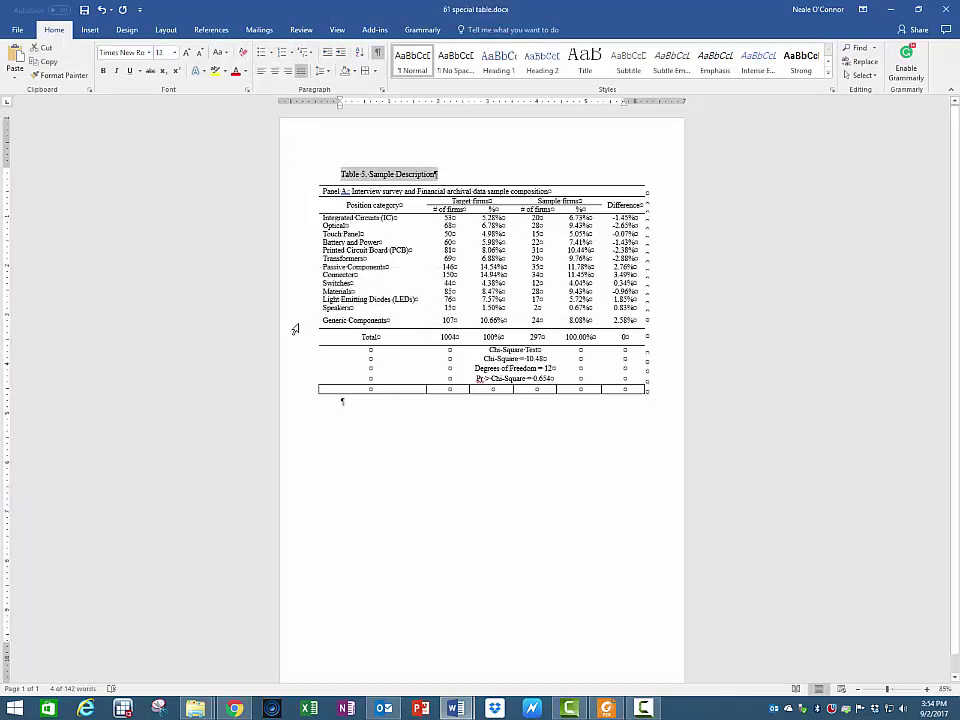
left_click_drag(323, 318, 652, 328)
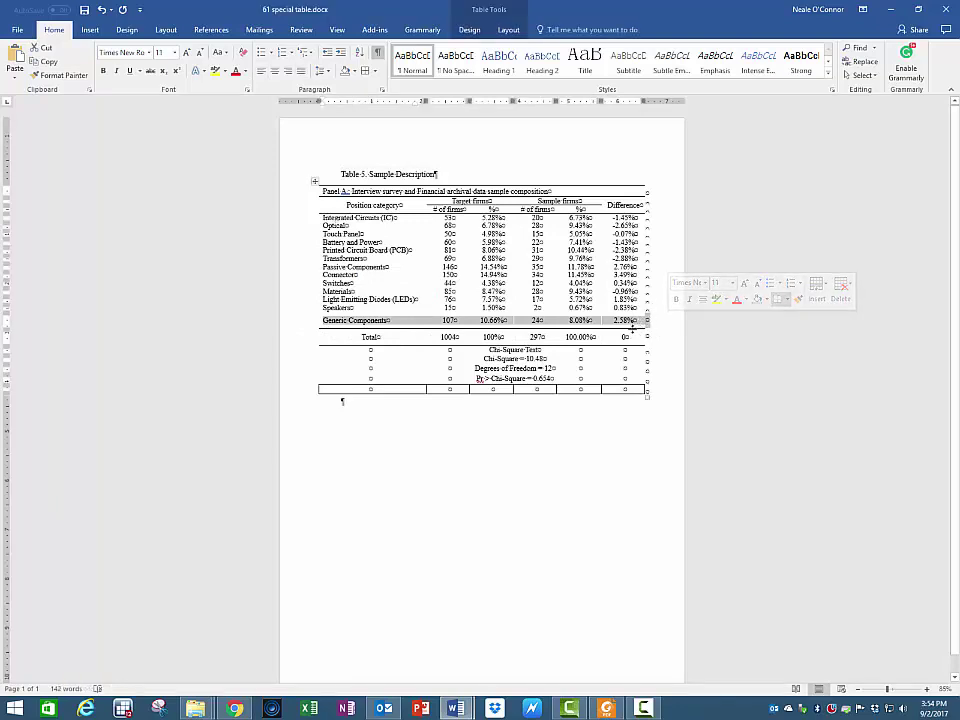
left_click_drag(632, 326, 632, 322)
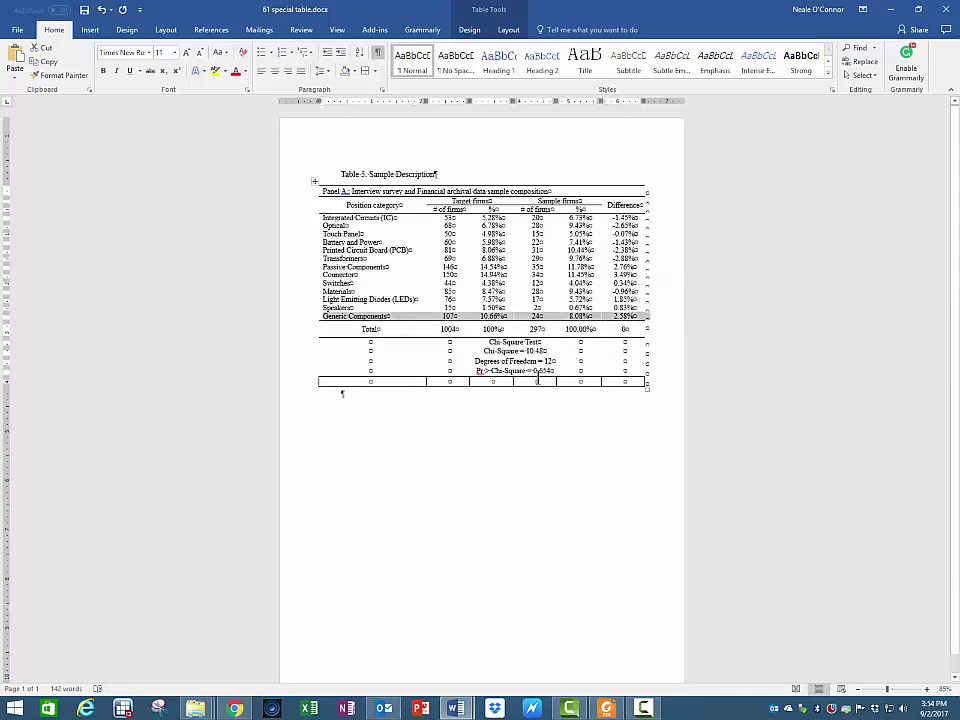
- Insert two more bordered empty rows at the bottom of the table
left_click(494, 383)
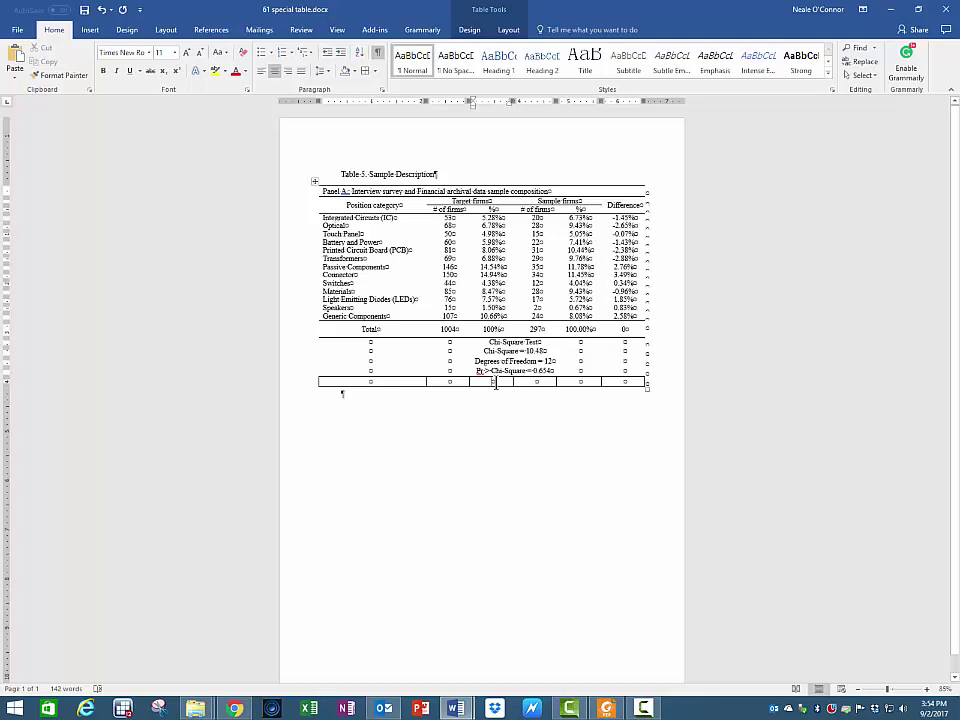
left_click(313, 386)
left_click(315, 389)
left_click(315, 389)
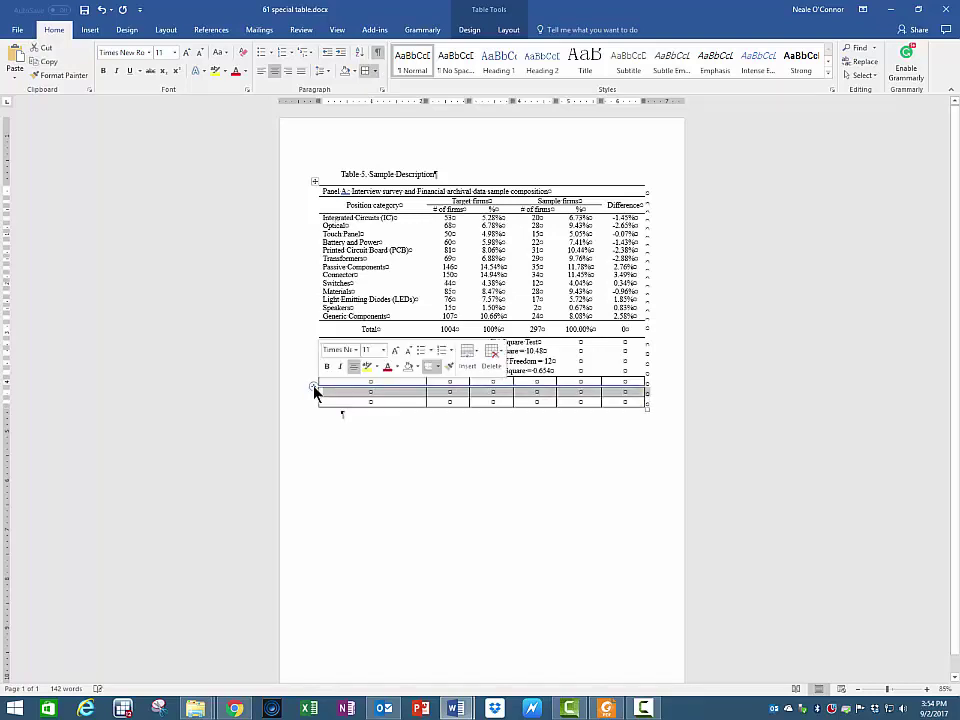
- Insert further bordered empty rows at the bottom of the table, giving seven empty rows below the Chi-Square results
left_click(315, 389)
left_click(315, 389)
left_click(315, 389)
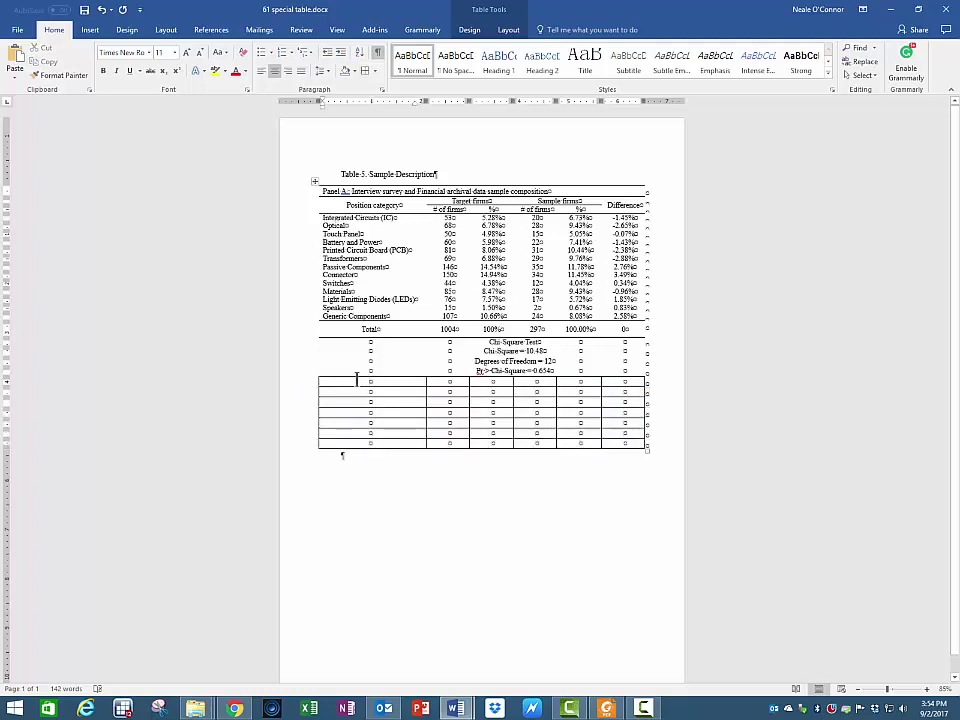
- Merge all cells of the first empty row below the Chi-Square results and left-align the merged cell
left_click_drag(392, 379, 638, 382)
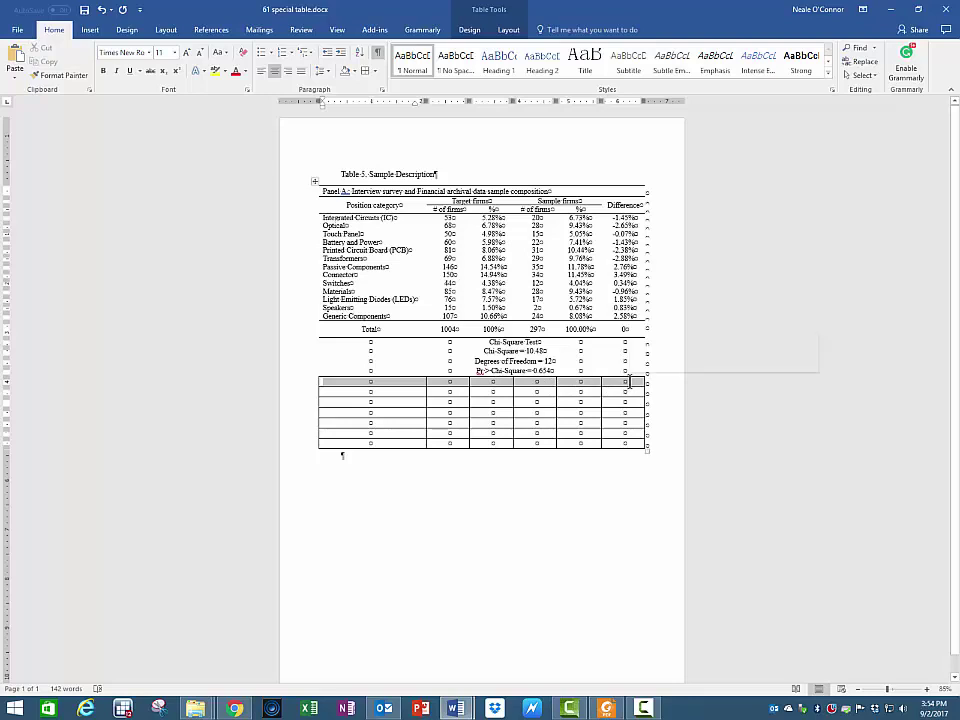
right_click(633, 384)
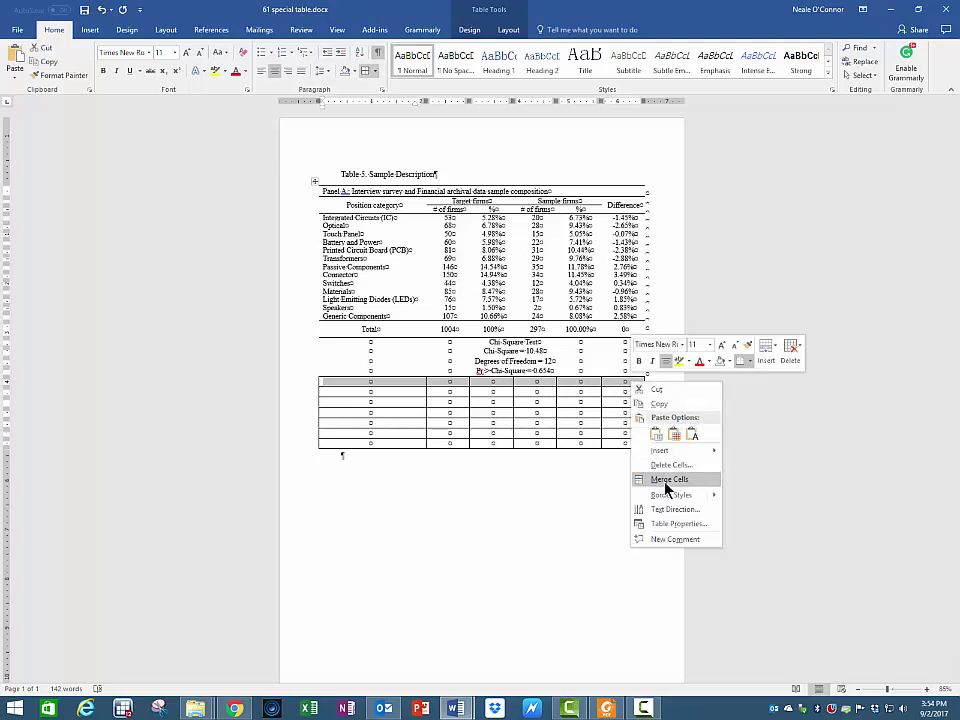
left_click(680, 478)
left_click(346, 387)
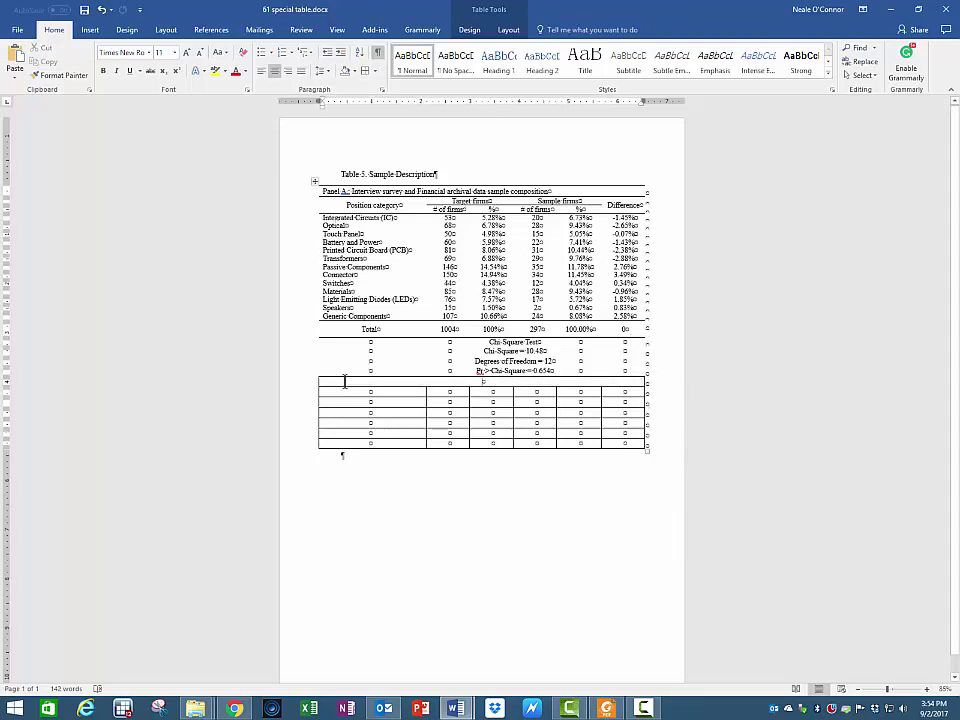
left_click(261, 71)
- Enter the heading "Panel B : Differences between Interview survey and Financial archival data sample Firms" in the merged row
type("Panel B:")
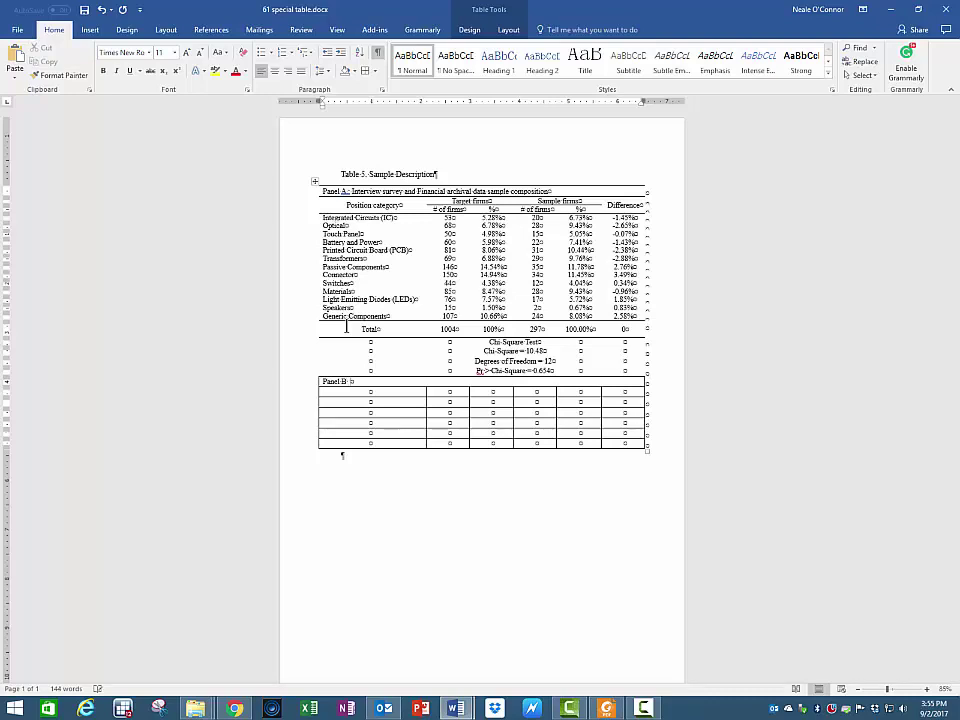
type("Difference")
key("BackSpace")
type("s between")
type("Interview survey and ")
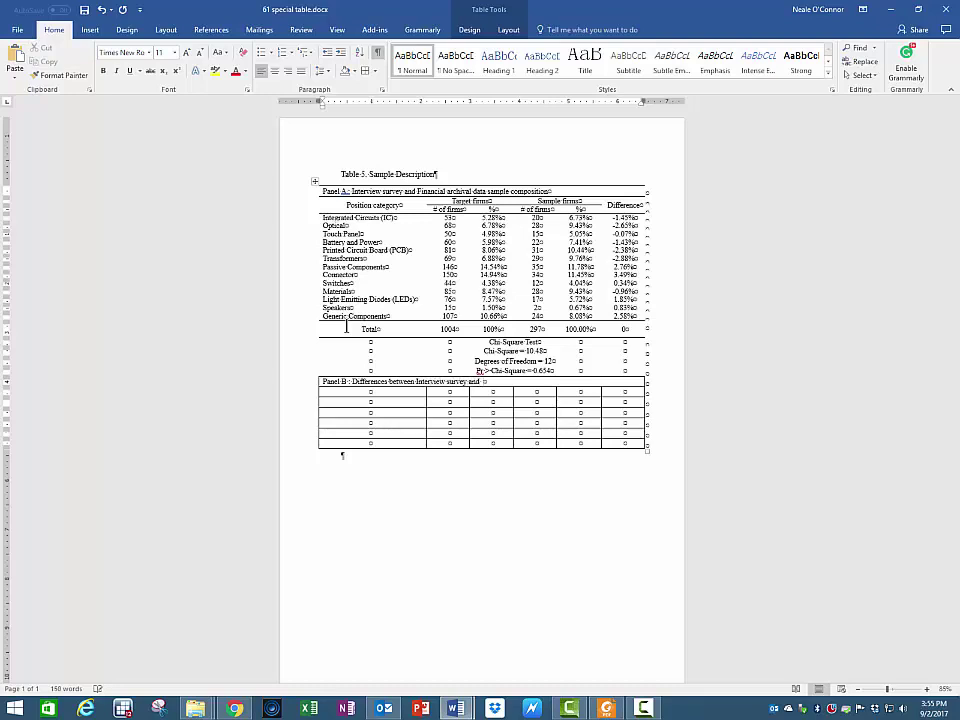
type("Fin")
key("BackSpace")
type("nancial archival data sample Firms")
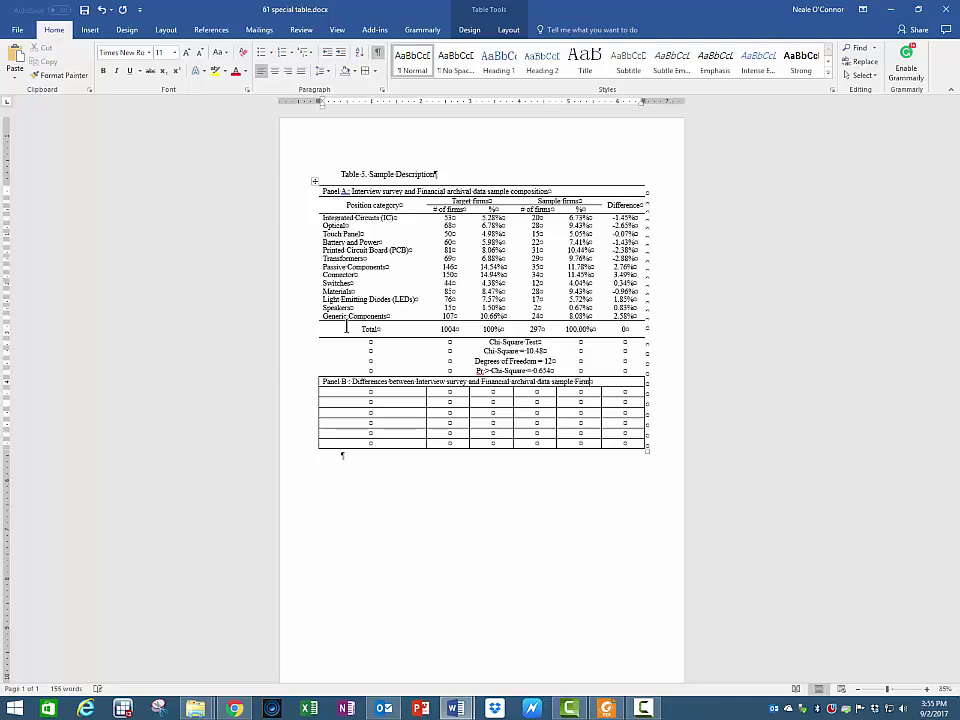
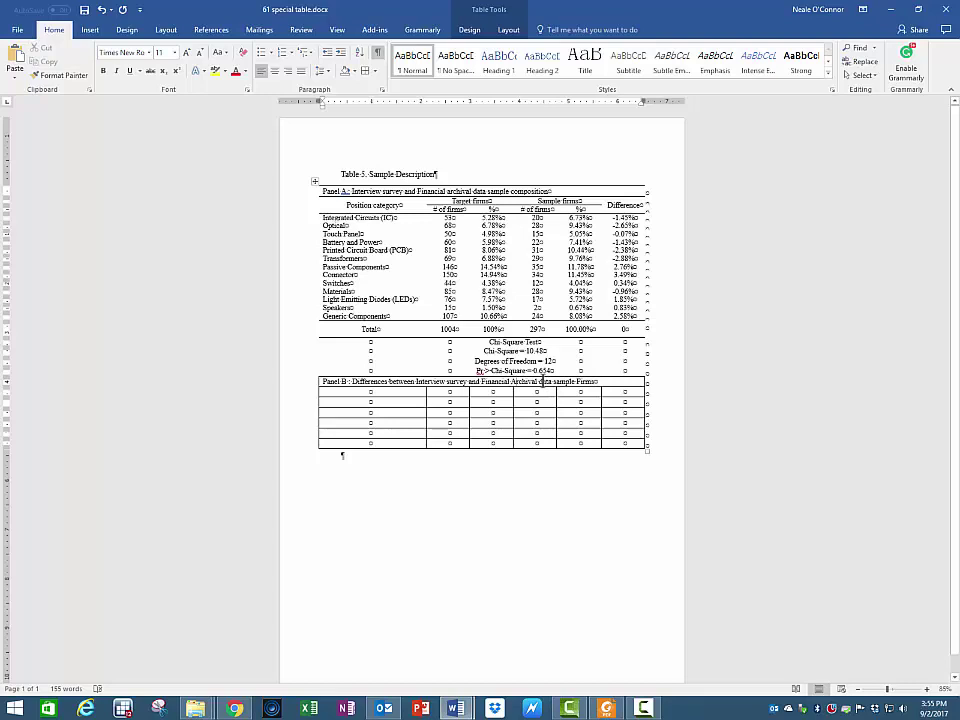
- Capitalize the words Archival, Data, Sample and Survey in the Panel B heading
key("BackSpace")
type("D")
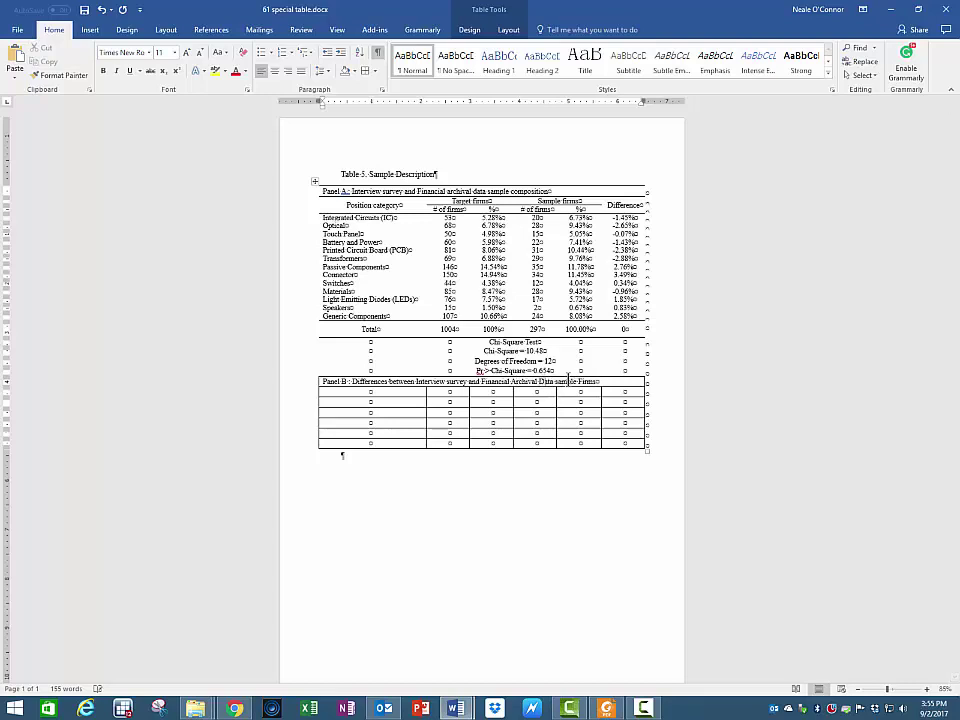
key("BackSpace")
type("S")
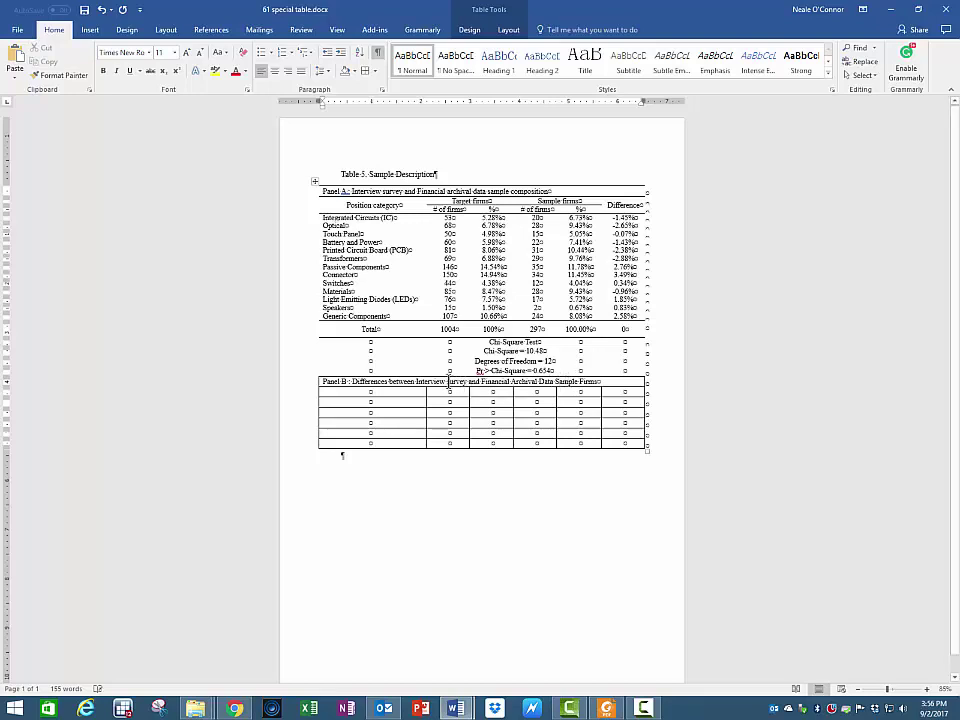
left_click(449, 381)
key("BackSpace")
type("s")
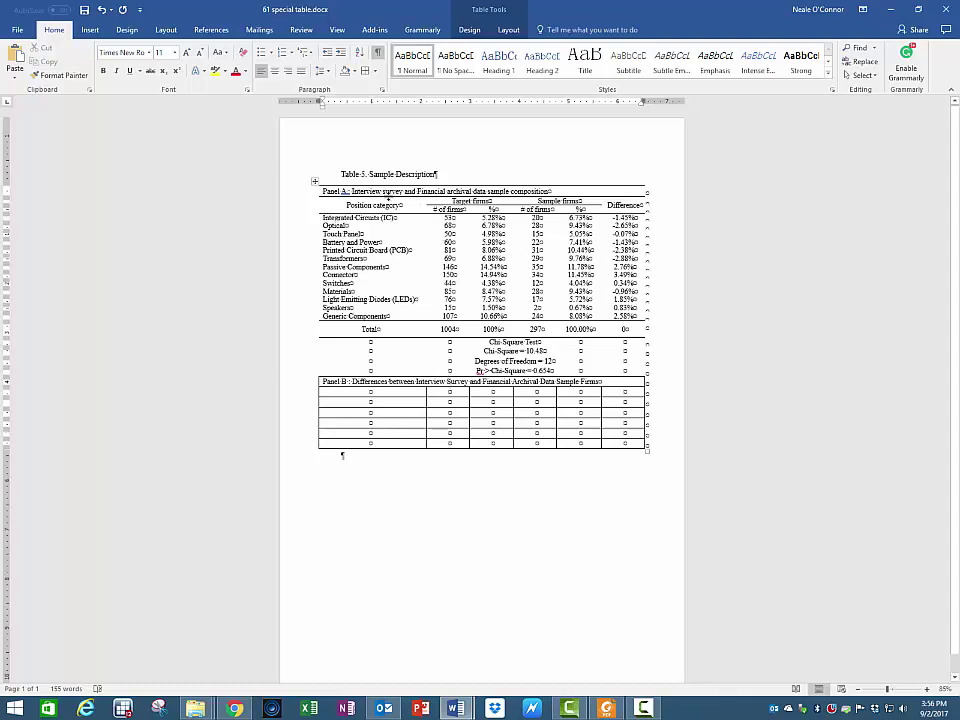
- Capitalize Survey, Archival, Sample and Composition in the Panel A heading, and save the document
key("BackSpace")
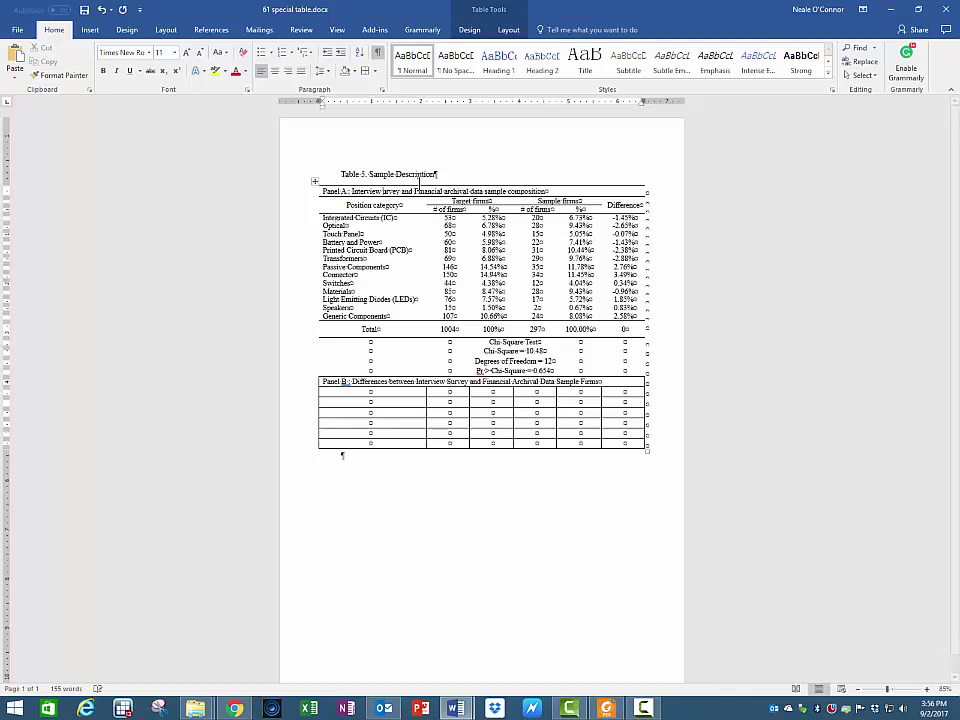
type("S")
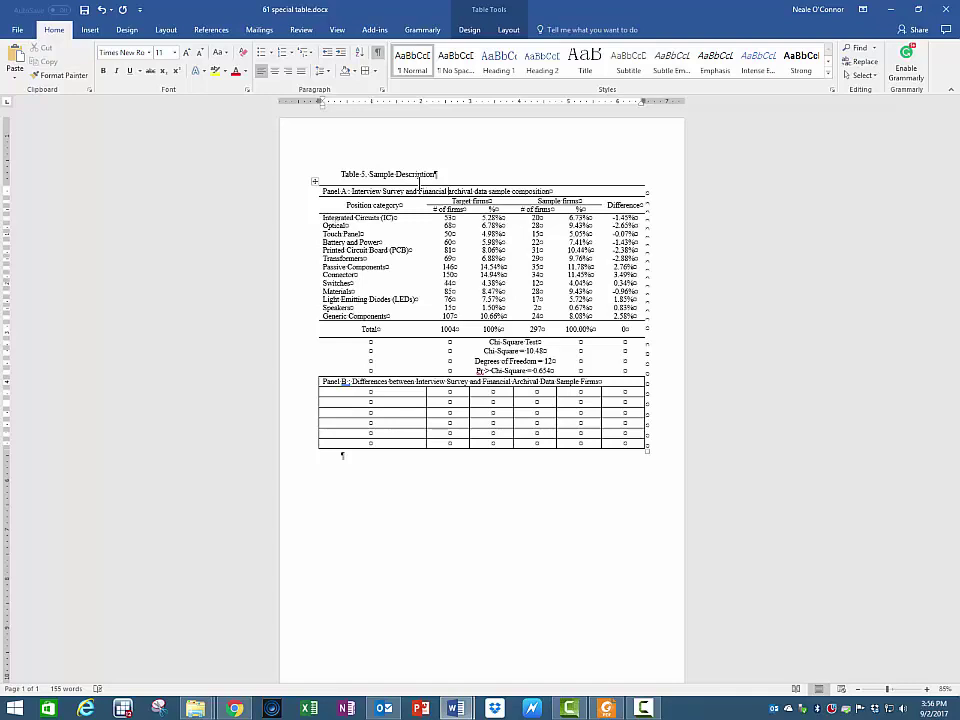
key("BackSpace")
type("A")
key("BackSpace")
type("S")
key("BackSpace")
type("C")
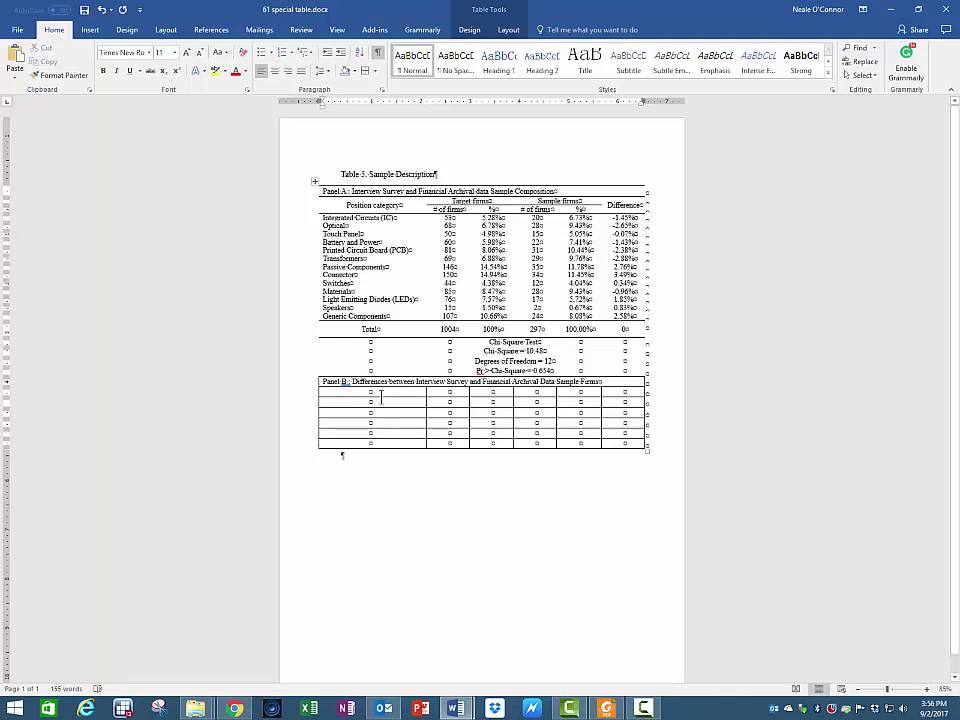
left_click(85, 10)
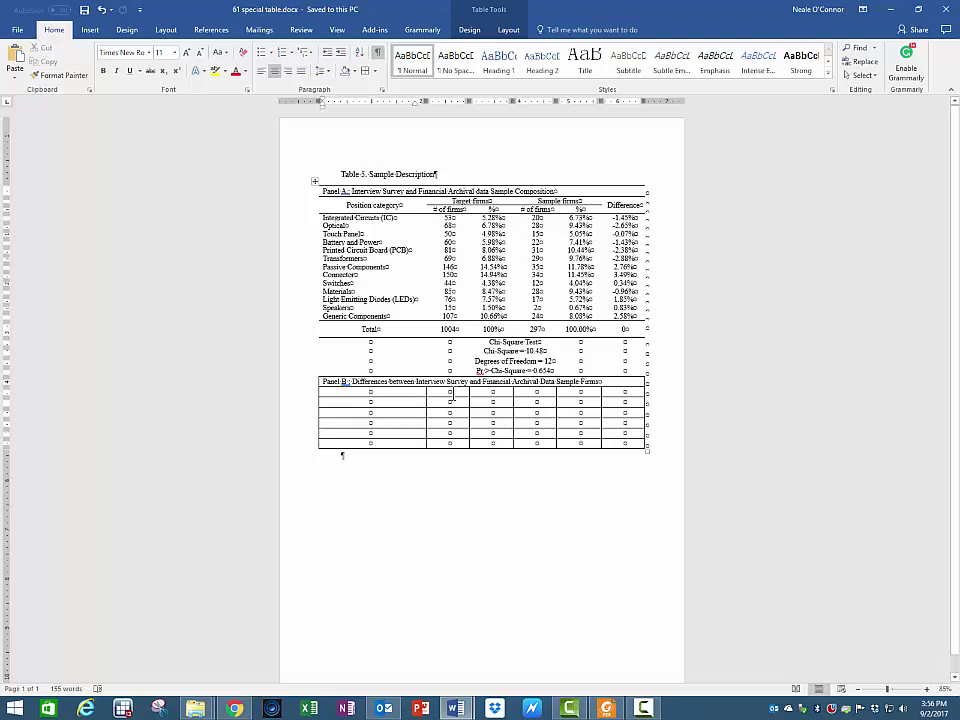
- Enter the labels Variable, Size and Age in the first column, starting in the second row below the Panel B heading
left_click(454, 395)
left_click(391, 401)
type("Variable ")
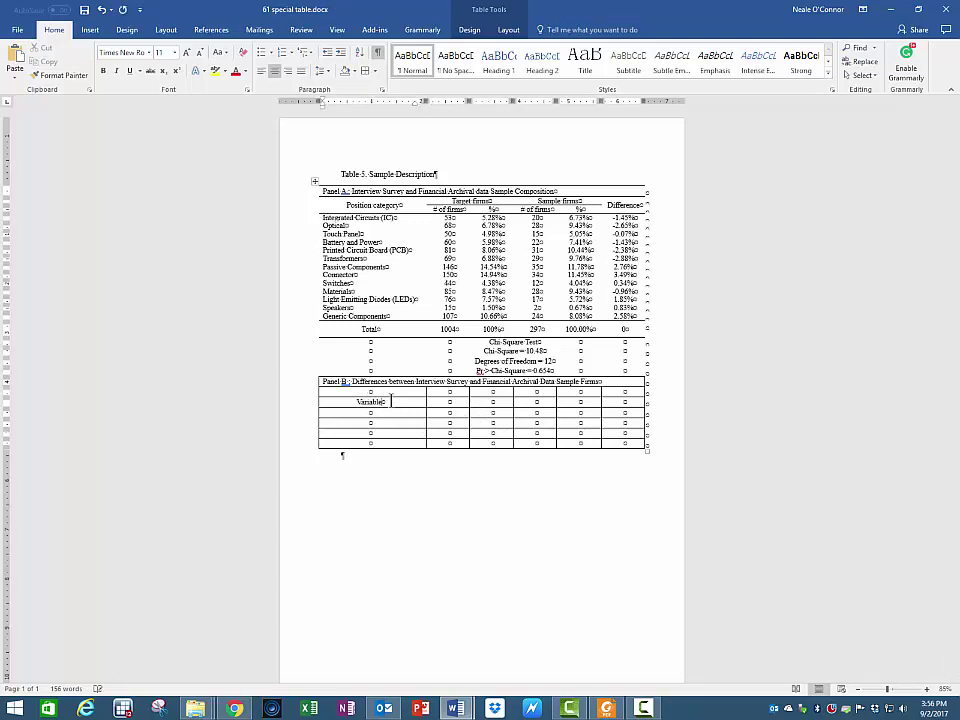
type("Size ")
type("Age")
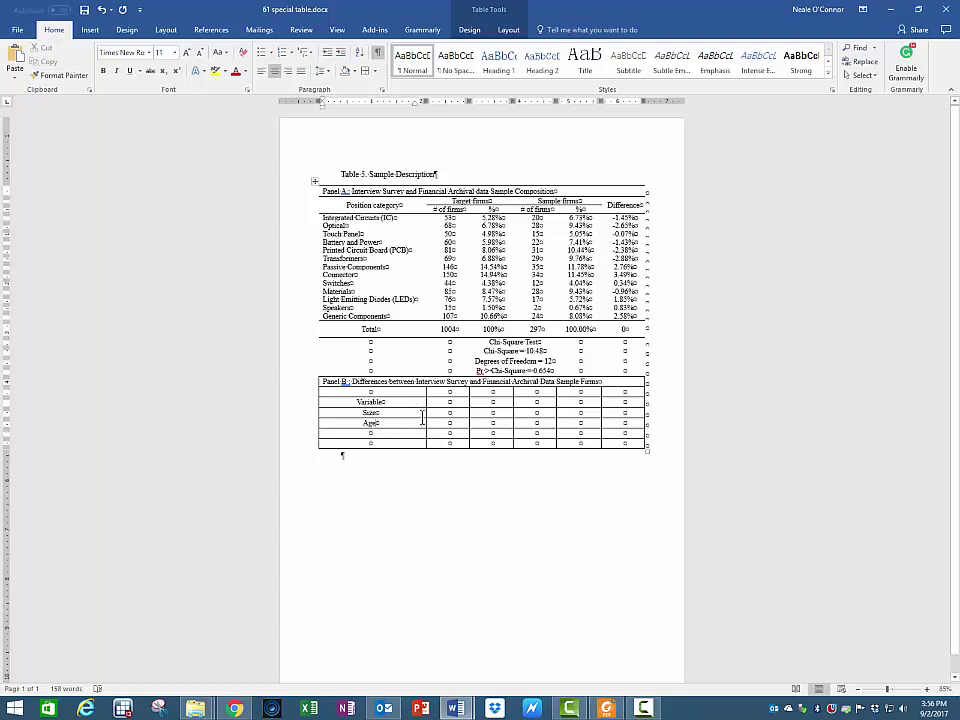
- Enter the column headers "Interview survey", "Financial Data" and "Difference in Means" in the Variable row
left_click(444, 393)
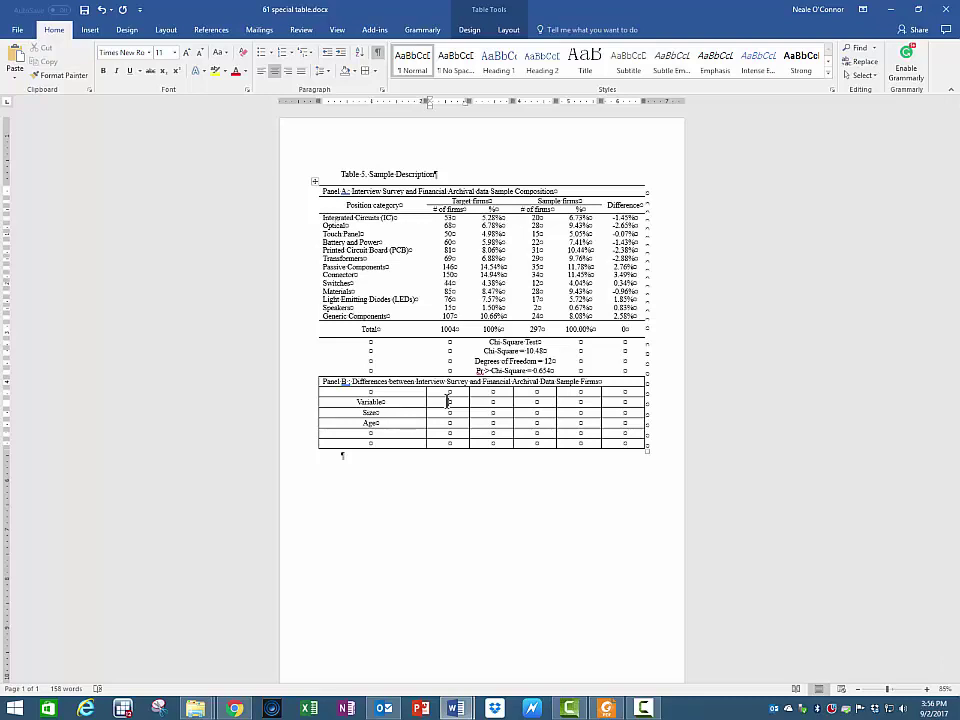
type("Interview survey")
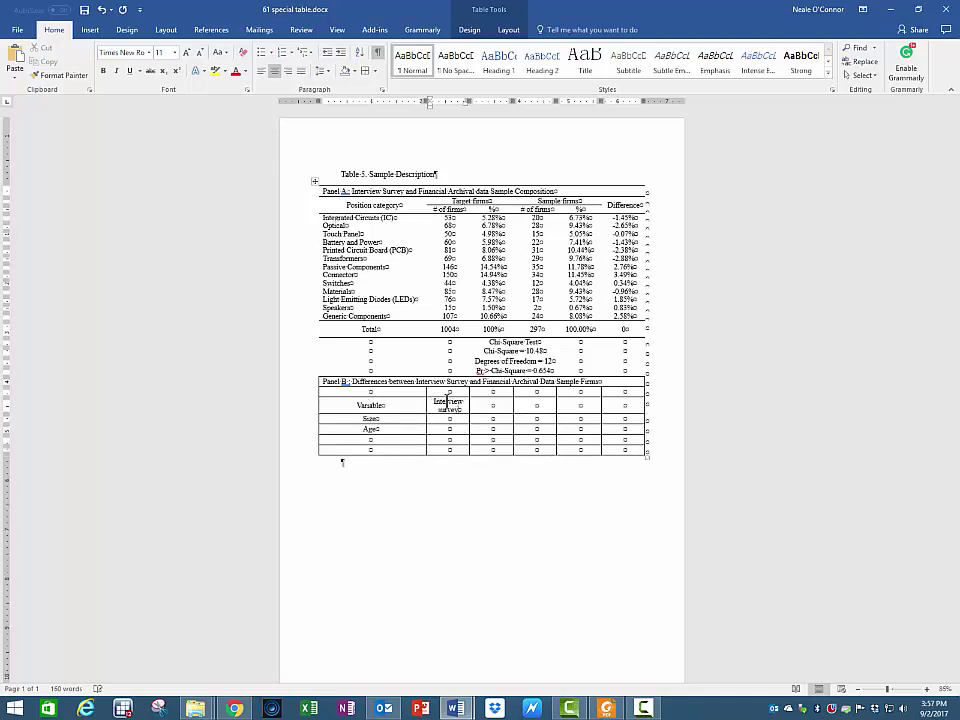
key("Tab")
type("Financial Data")
key("Tab")
type("Difference in Means")
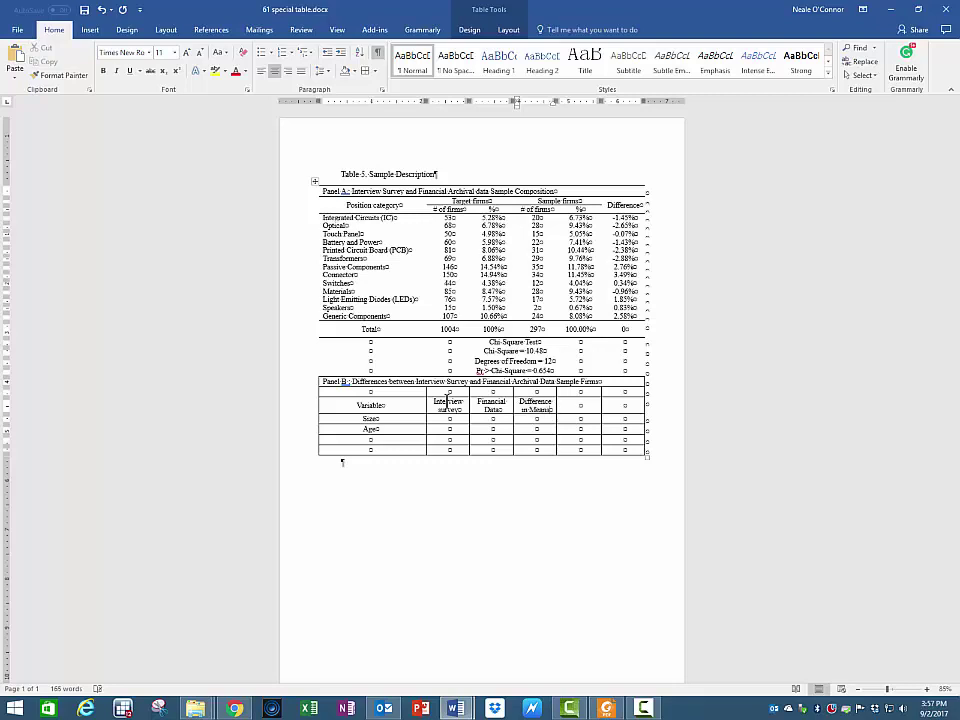
- Enter the two-part headers "t-test (Pr > t)" and "Wilcoxon Test (Pr > z)" in the last two columns of the Variable row
key("Tab")
type("t-test")
key("Return")
type("b")
type("Pr>")
type("|")
type("t|")
key("Tab")
type("Wilco")
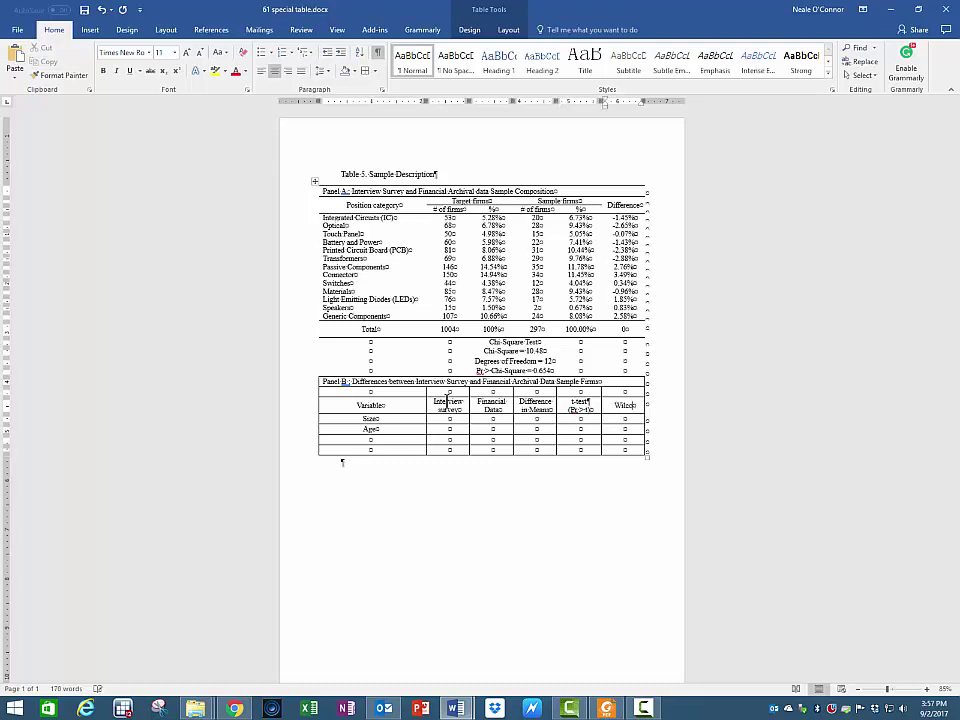
type("xon Test")
key("Return")
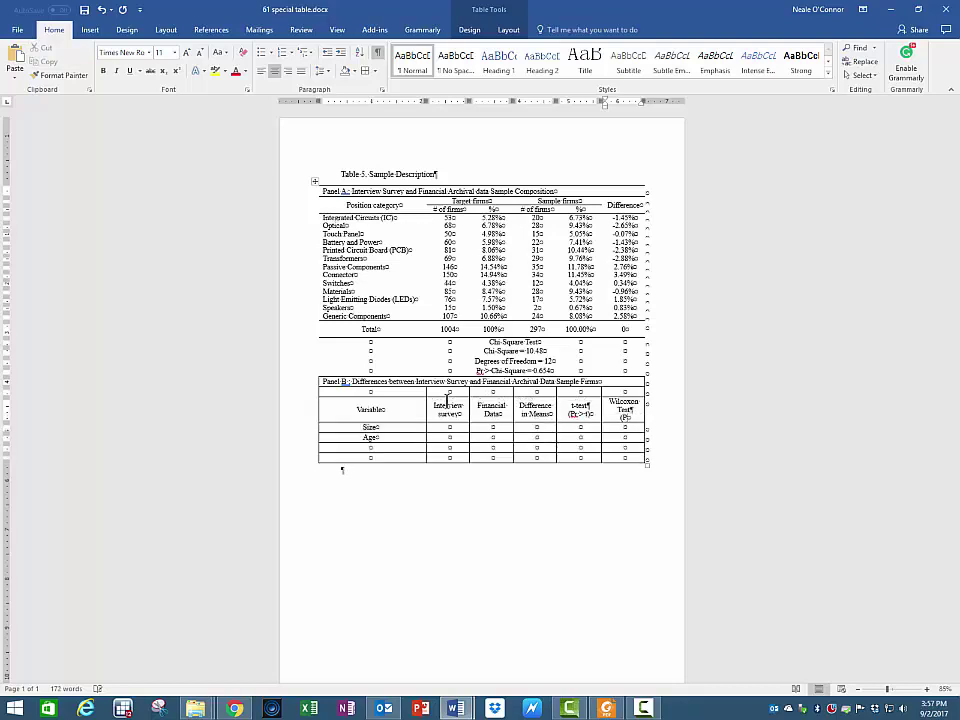
type("(Pr. >z")
- Merge the two cells above Interview survey and Financial Data, and enter "Mean for" in the merged cell
left_click_drag(461, 393, 489, 394)
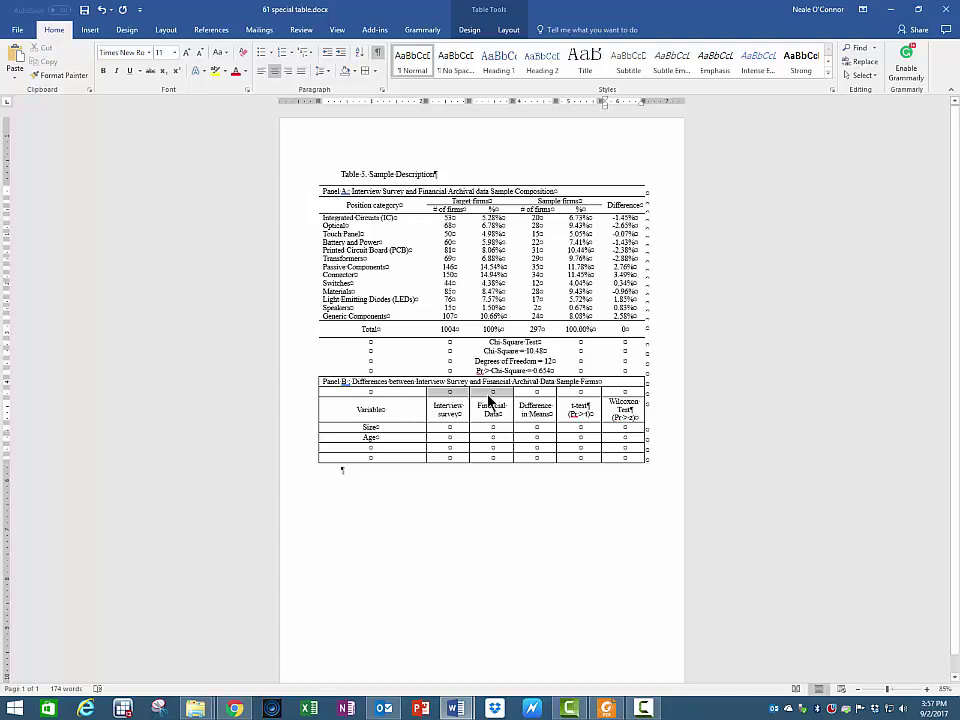
right_click(489, 394)
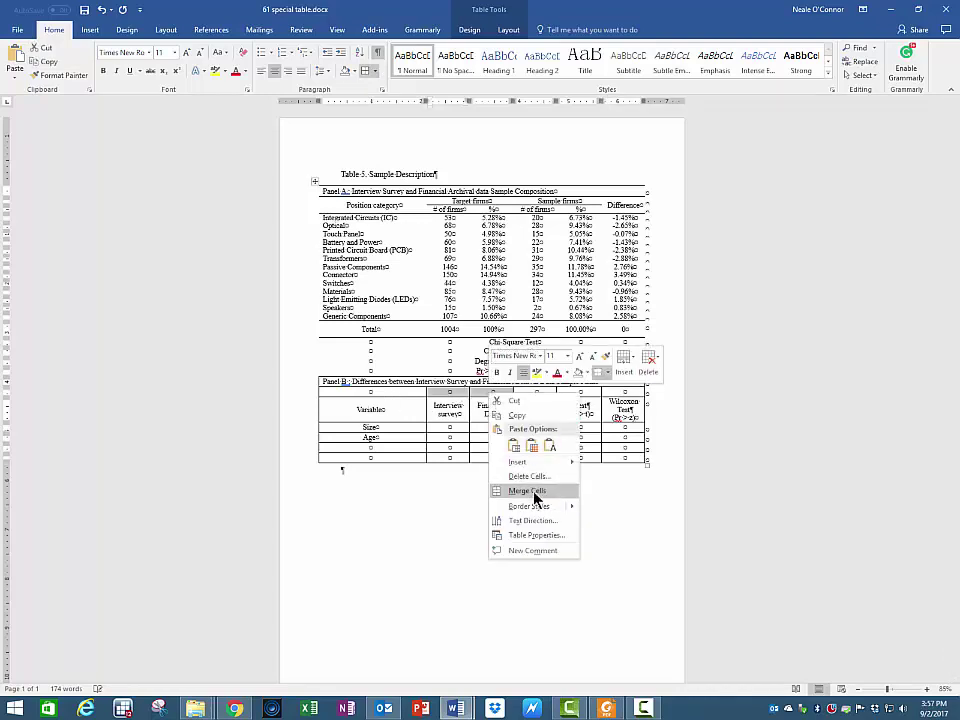
left_click(546, 500)
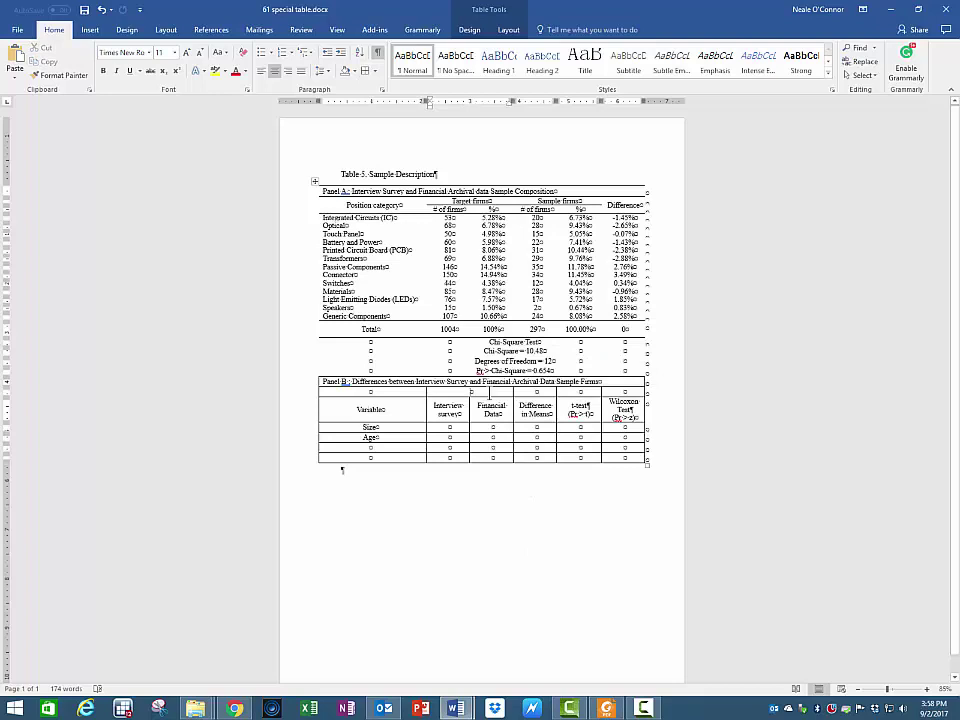
type("Mean")
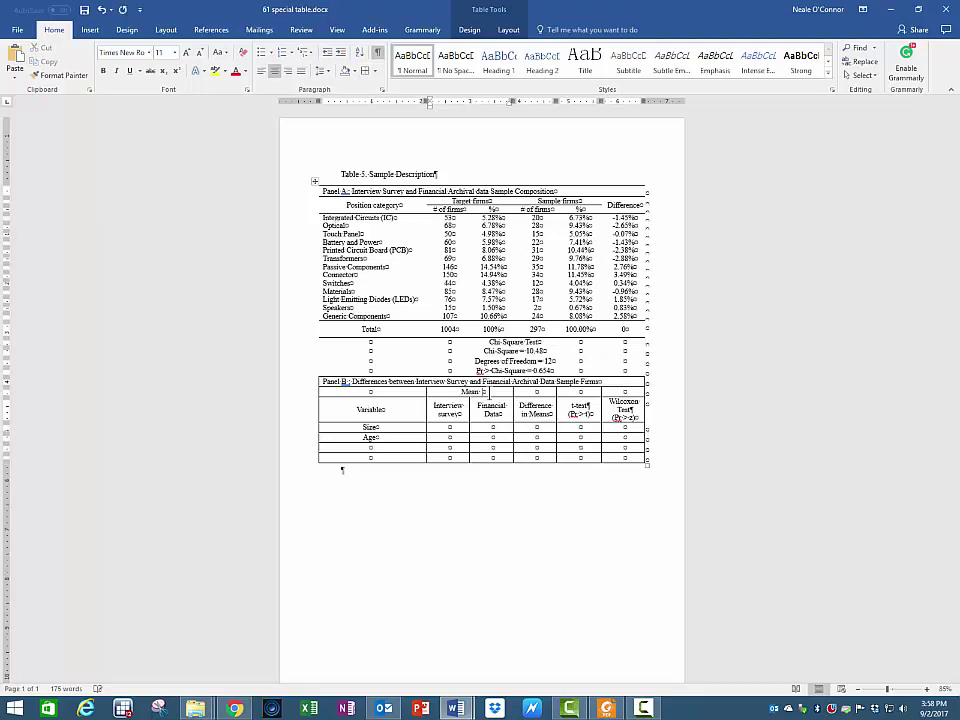
type(" for")
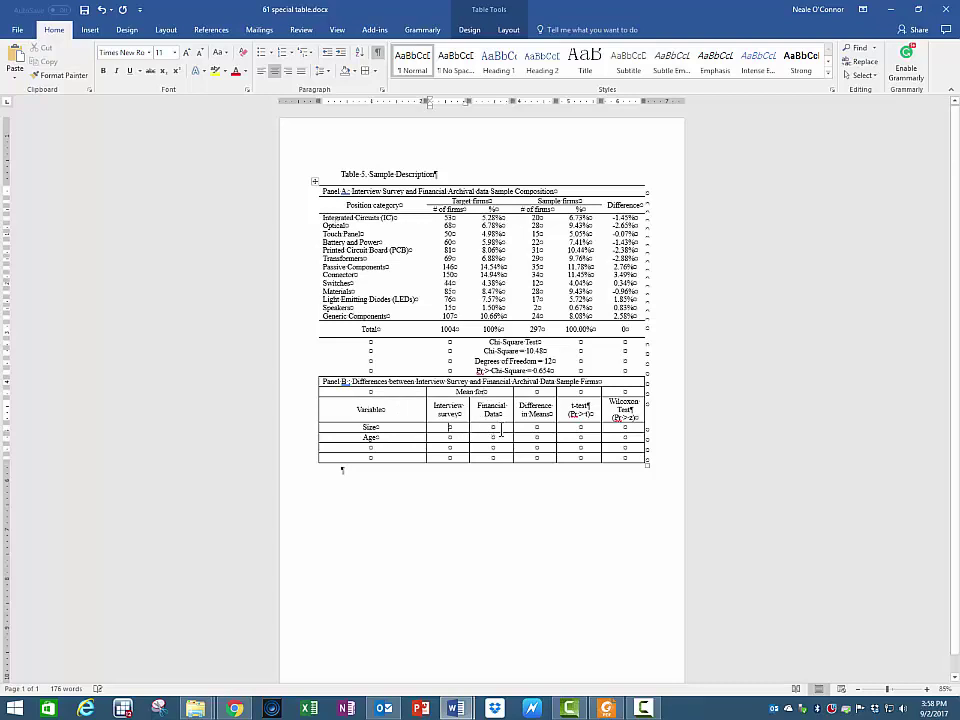
- Delete the empty row directly below the Age row
left_click(298, 453)
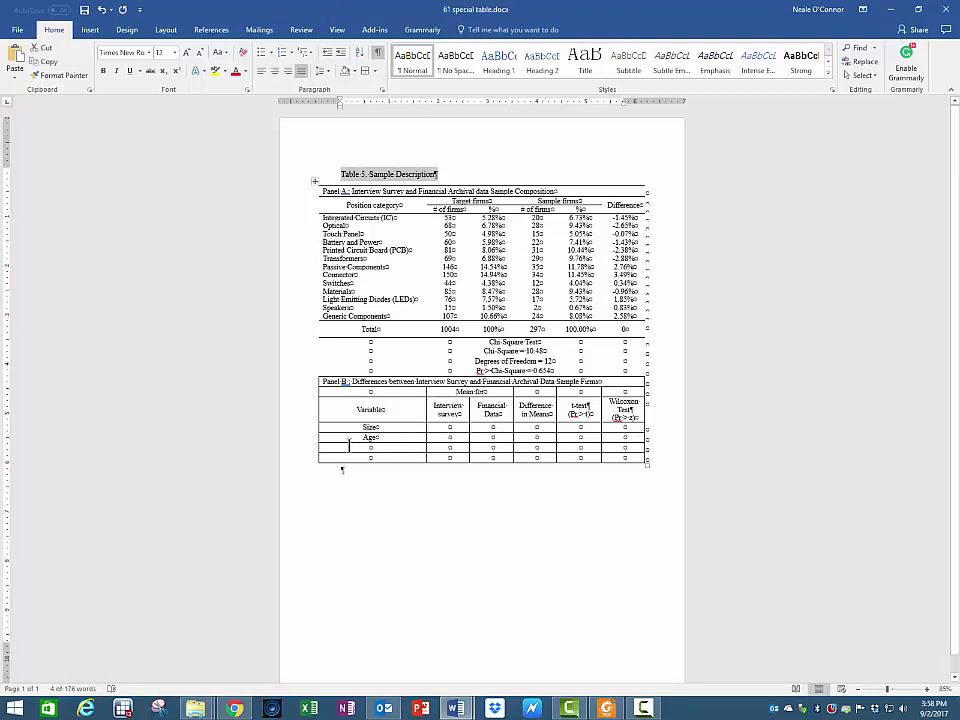
left_click_drag(349, 450, 646, 449)
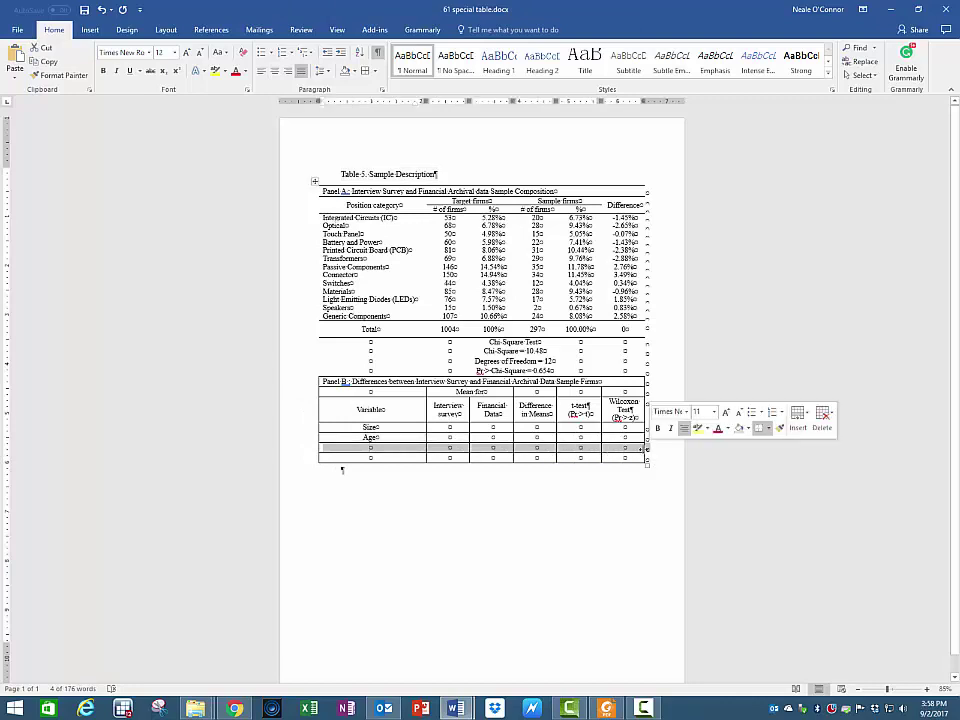
right_click(637, 452)
left_click(674, 528)
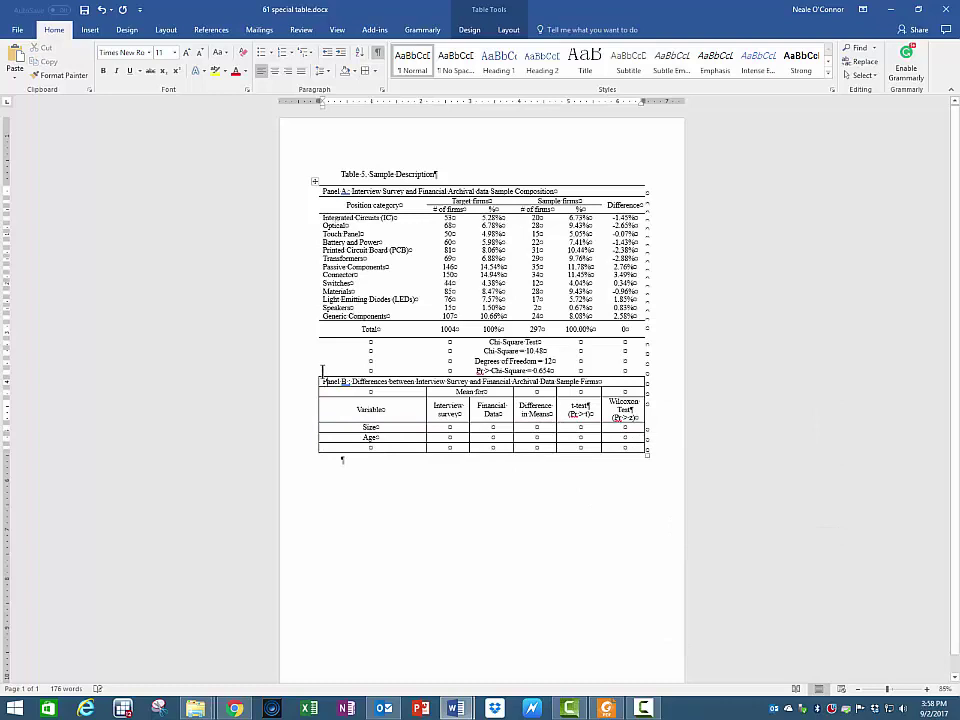
- Remove all borders from the Panel B rows, from the heading down to the last empty row
left_click_drag(328, 383, 645, 455)
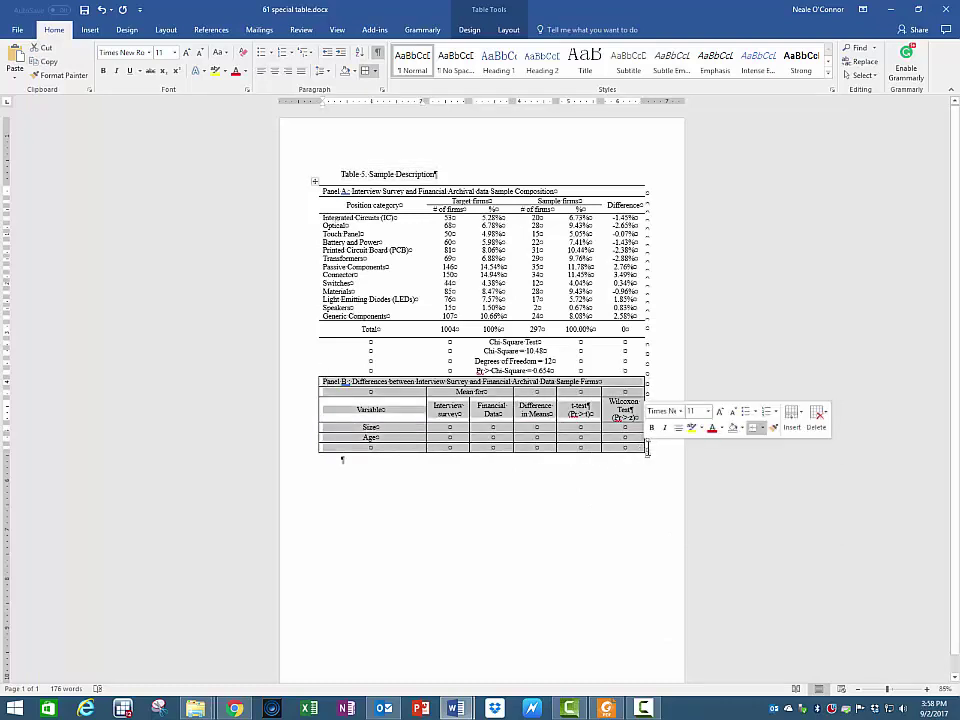
left_click(763, 428)
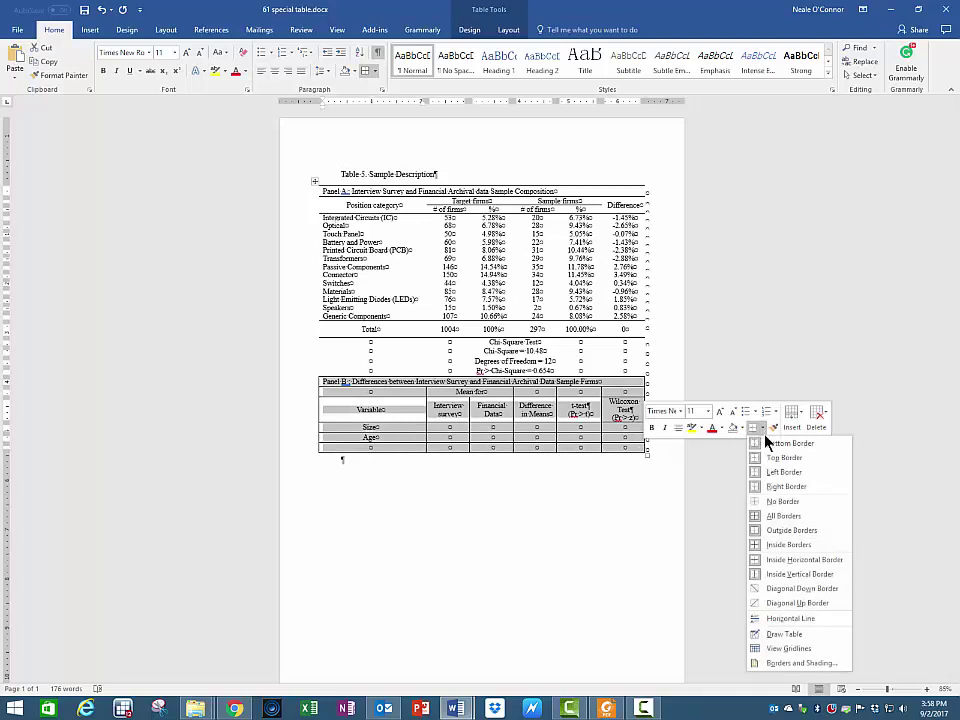
left_click(766, 503)
left_click(458, 487)
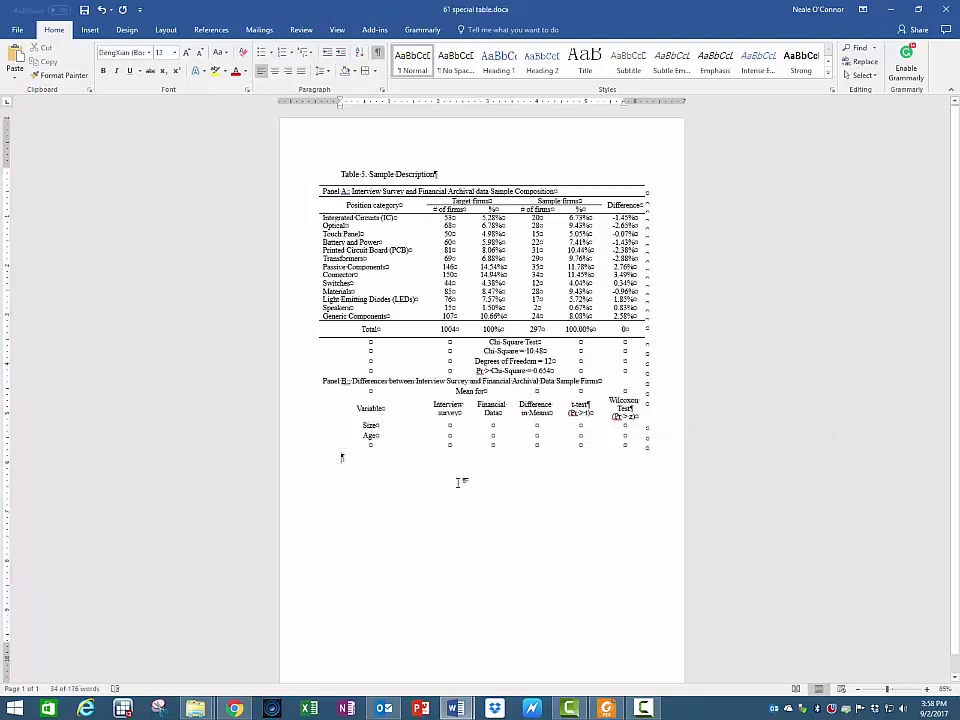
- Add a bottom border to the last empty row of the table, below the Age row
left_click(289, 451)
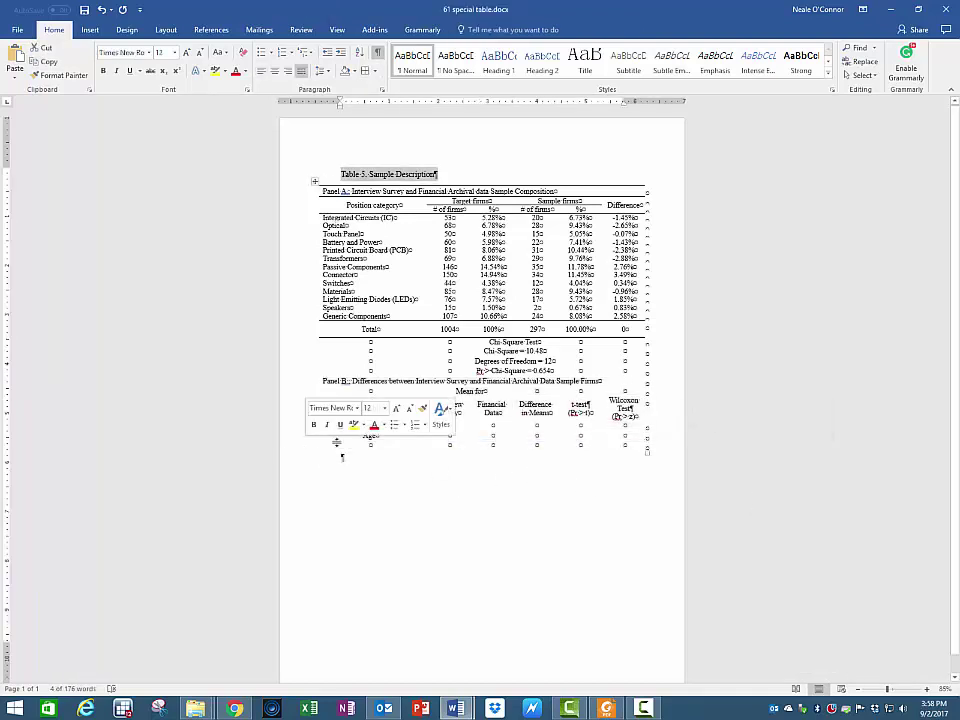
left_click_drag(336, 446, 641, 452)
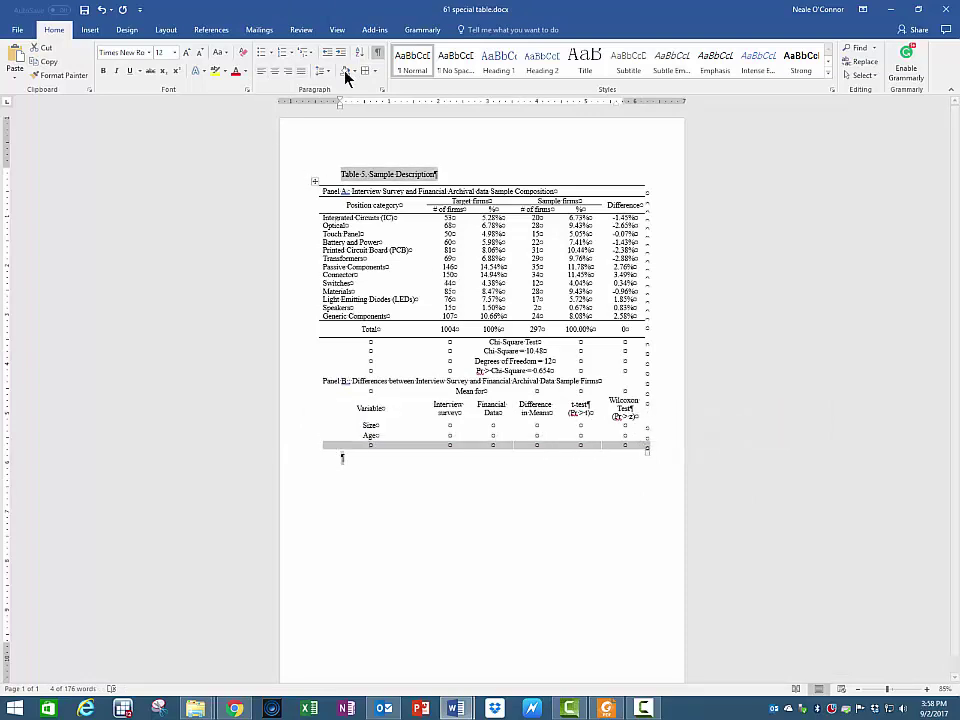
left_click(375, 72)
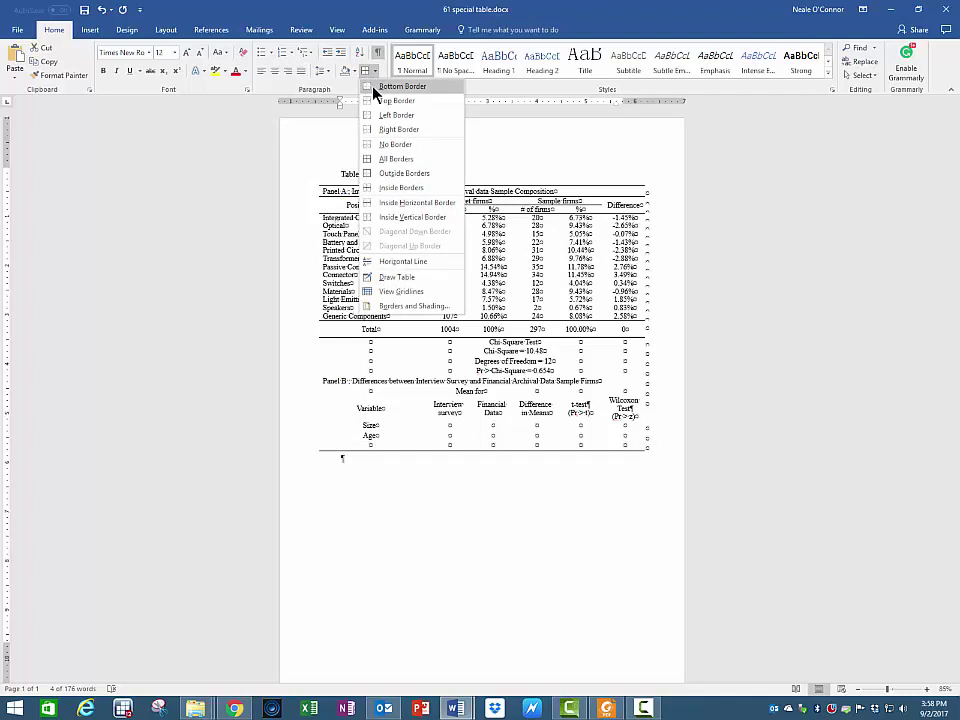
left_click(380, 87)
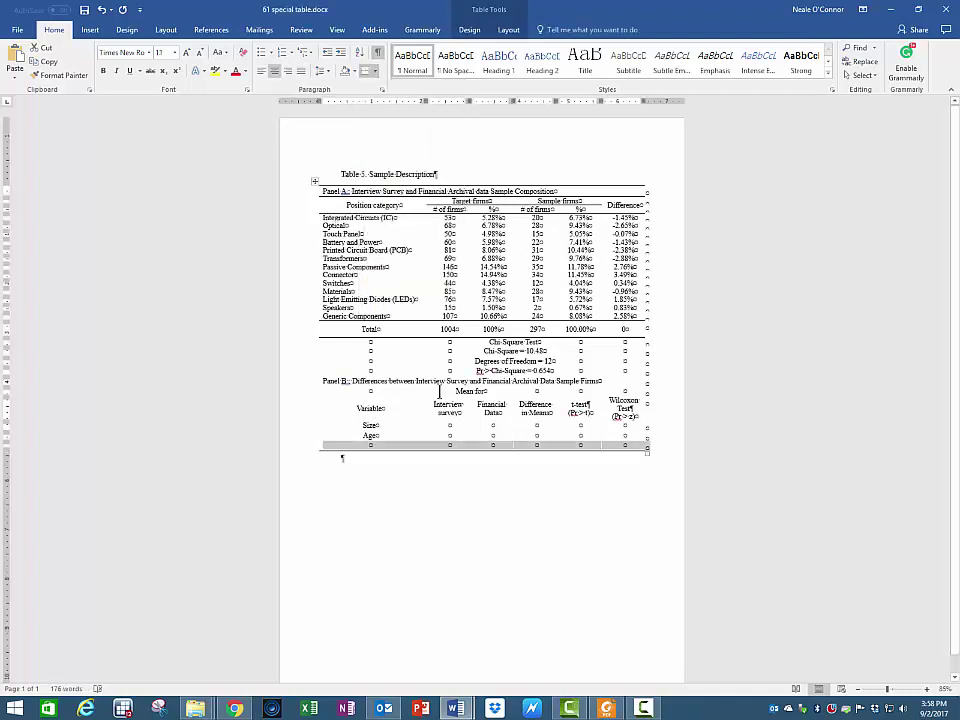
- Try to add a bottom border beneath the "Mean for" cell, and undo it
left_click_drag(456, 391, 503, 391)
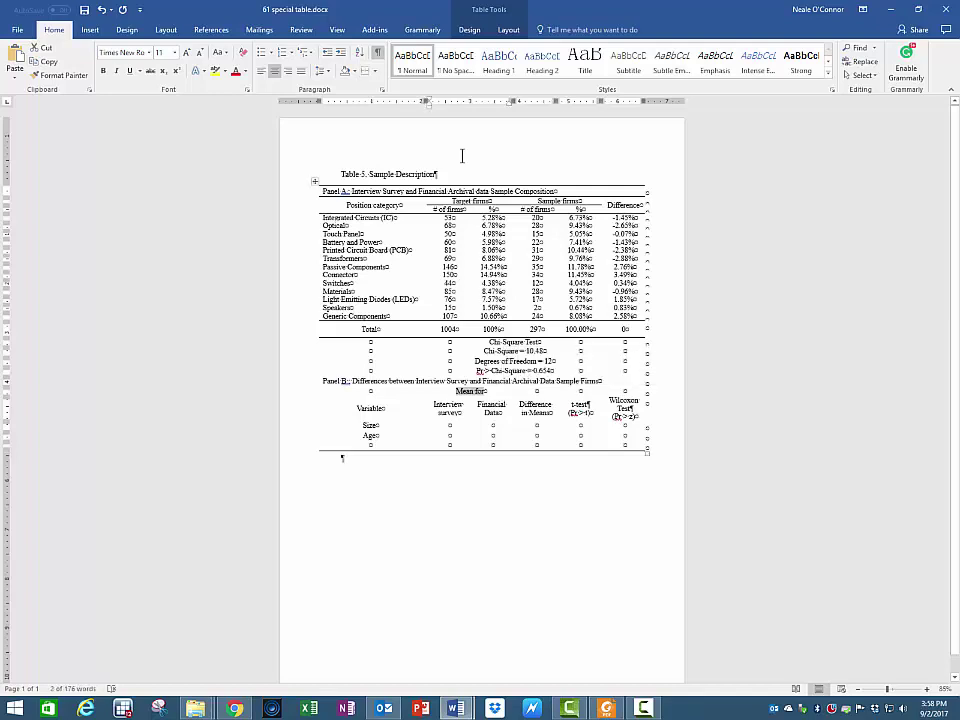
left_click(364, 72)
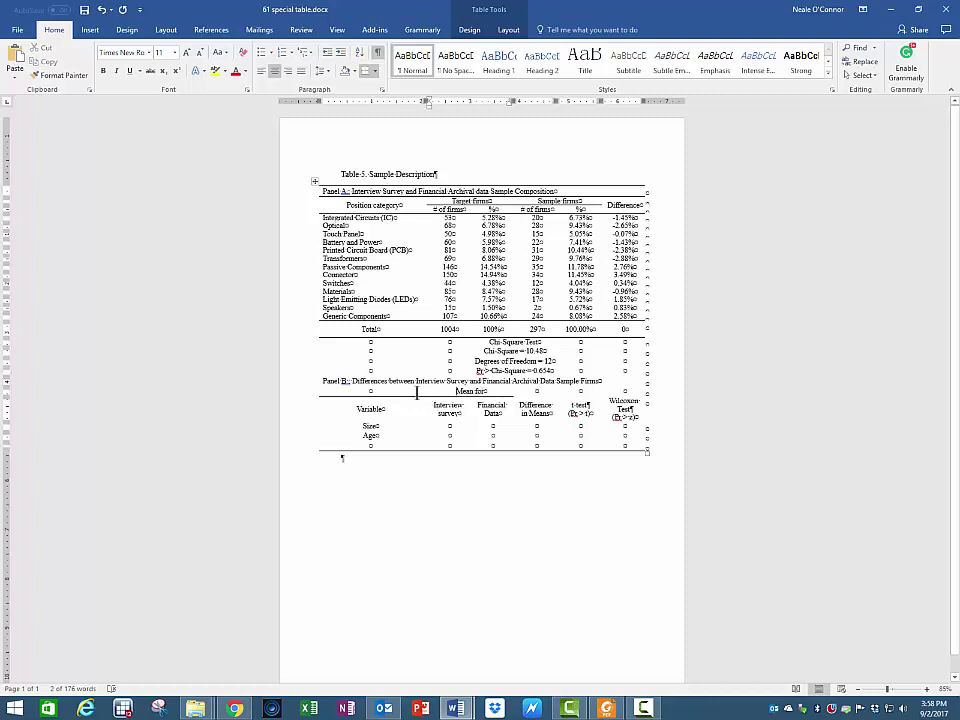
left_click_drag(438, 394, 468, 395)
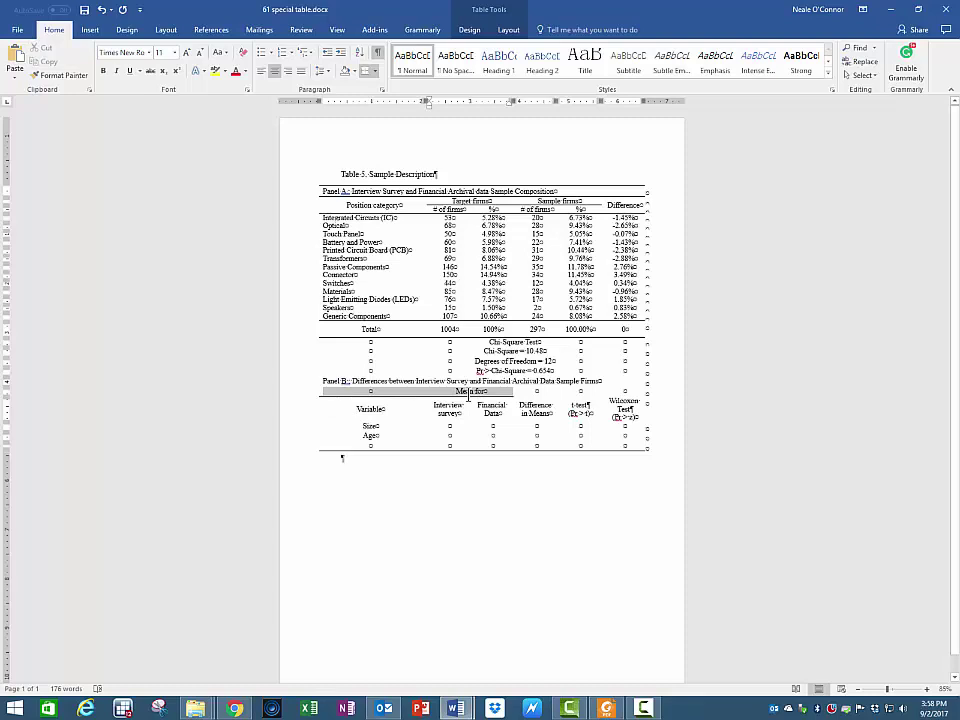
left_click_drag(468, 399, 467, 398)
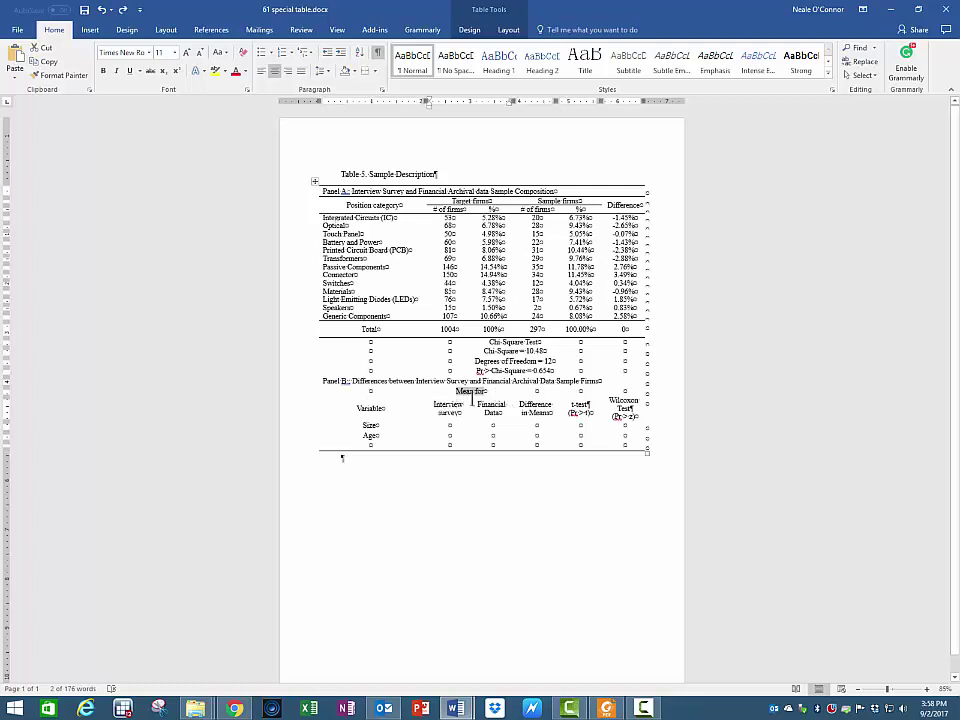
- Insert an empty row below the Variable header row and move the Variable row beneath it
left_click(309, 410)
left_click(349, 410)
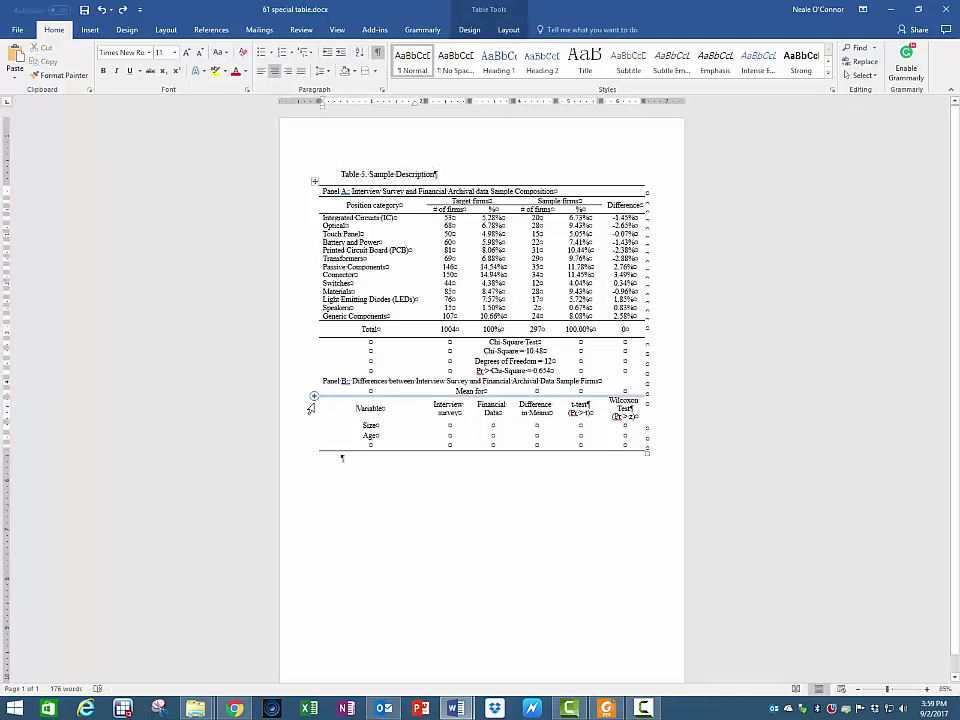
left_click(313, 422)
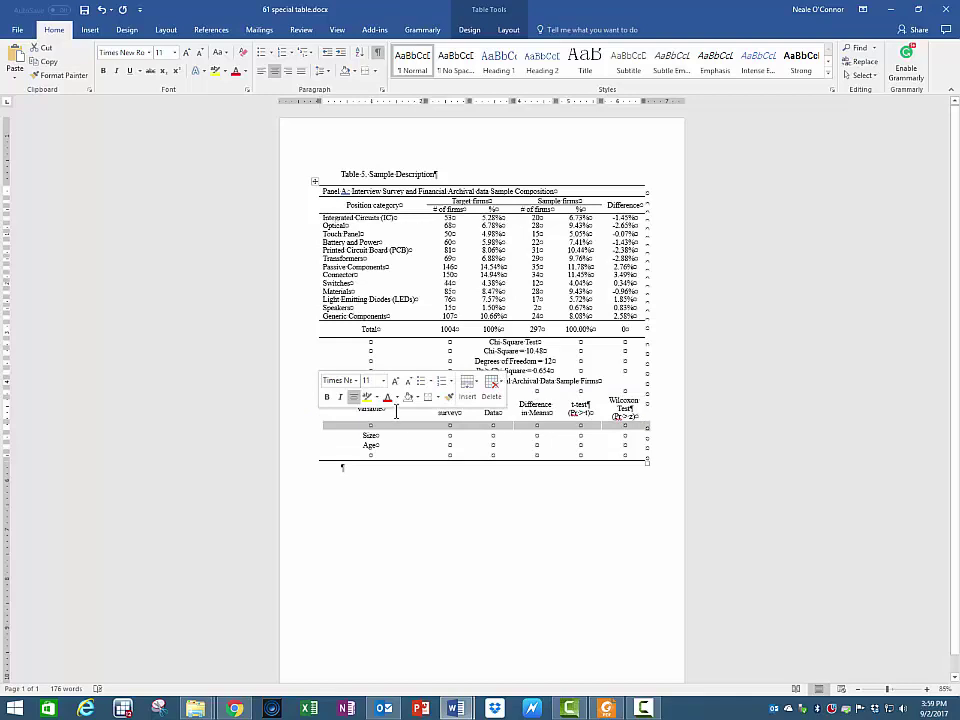
left_click_drag(345, 408, 630, 410)
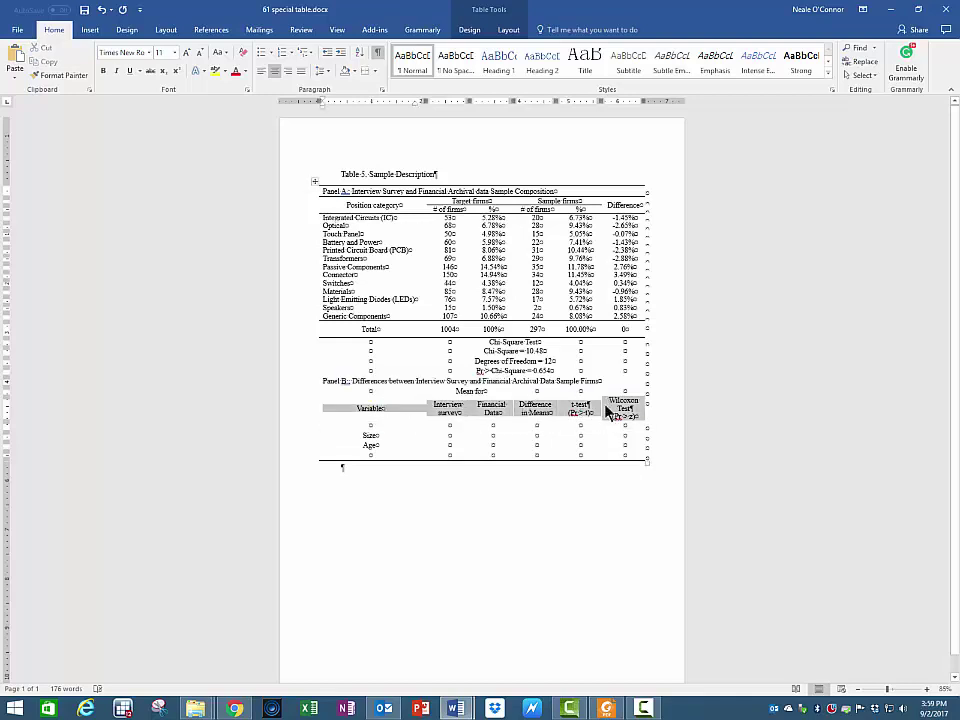
mouse_move(388, 416)
left_mouse_down()
mouse_move(371, 440)
mouse_move(384, 428)
left_mouse_up()
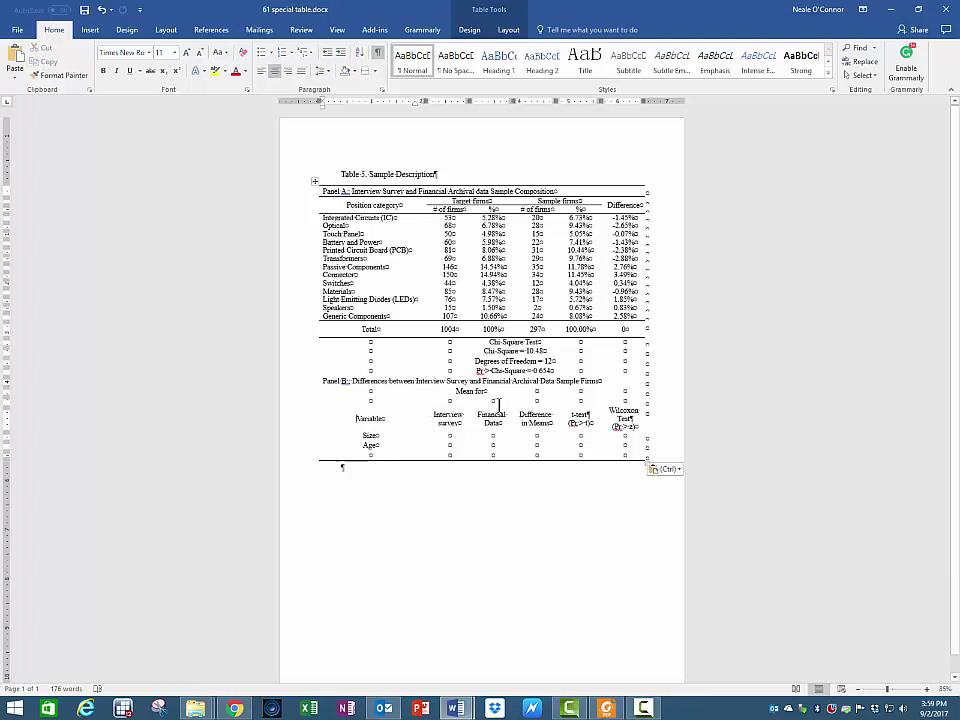
- Merge the two empty cells above Interview survey and Financial Data, and give the merged cell a bottom border
left_click_drag(431, 401, 483, 400)
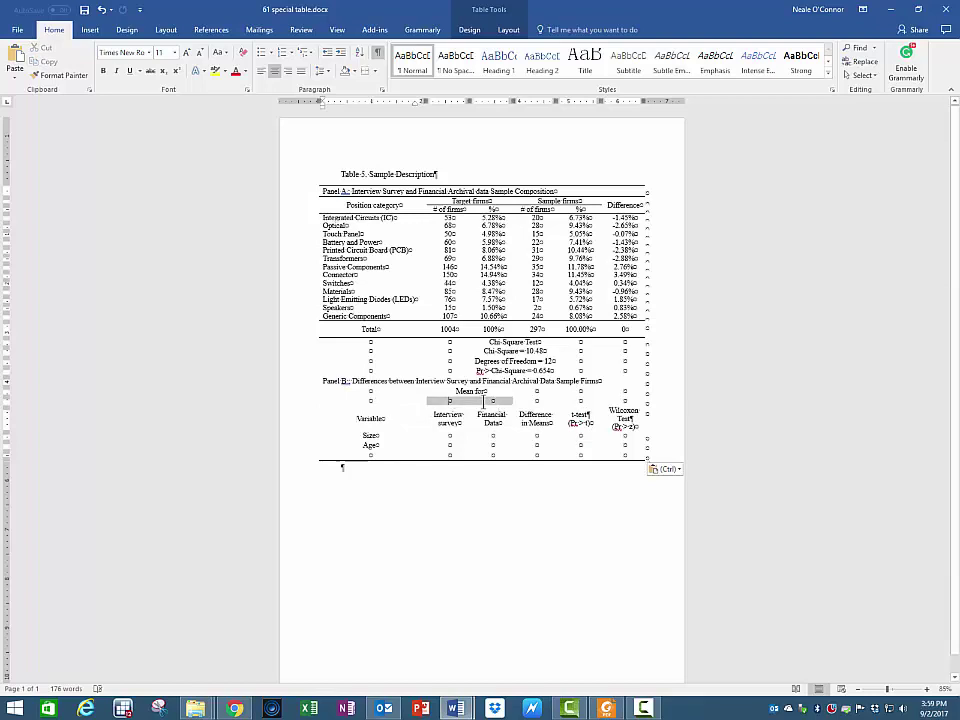
right_click(497, 401)
left_click(523, 499)
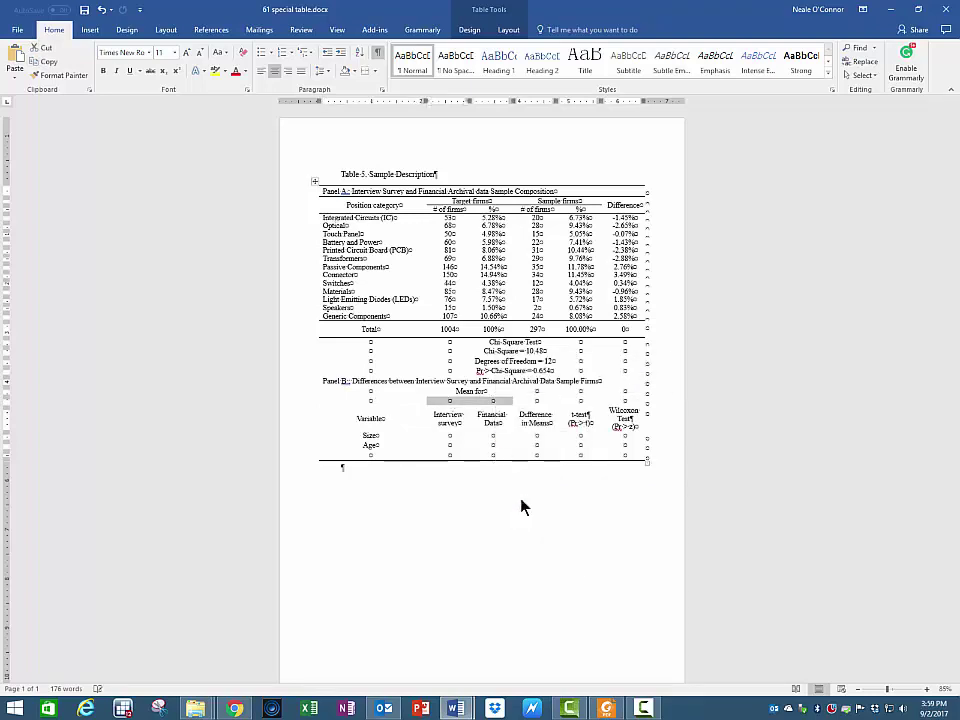
left_click(364, 71)
- Move "Mean for" down into the bordered merged cell and delete the emptied row under the Panel B heading
triple_click(476, 396)
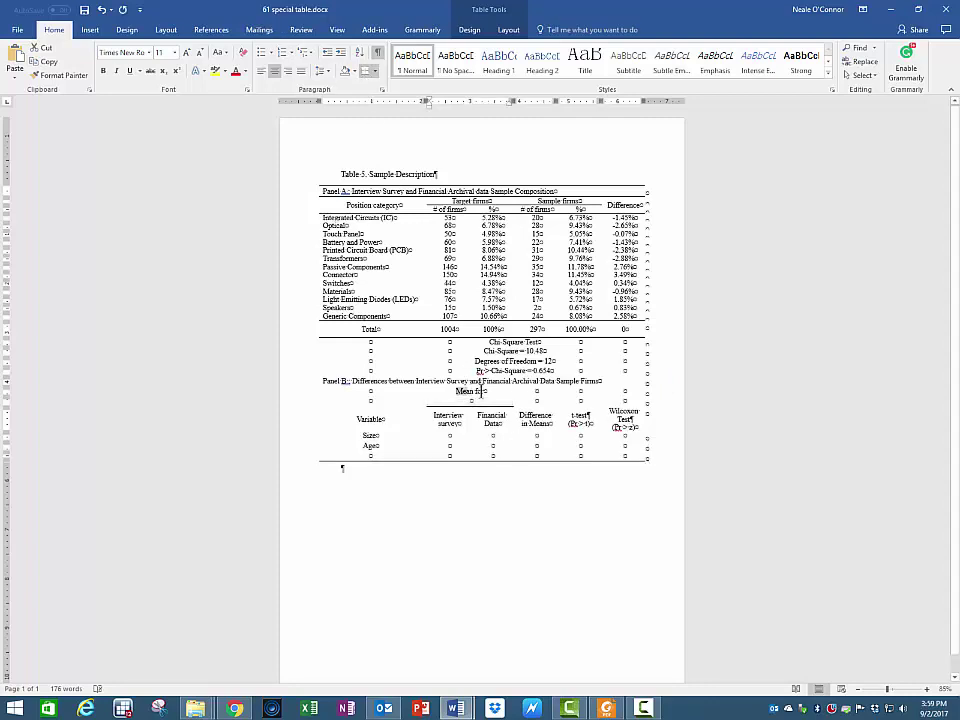
left_click_drag(476, 396, 471, 402)
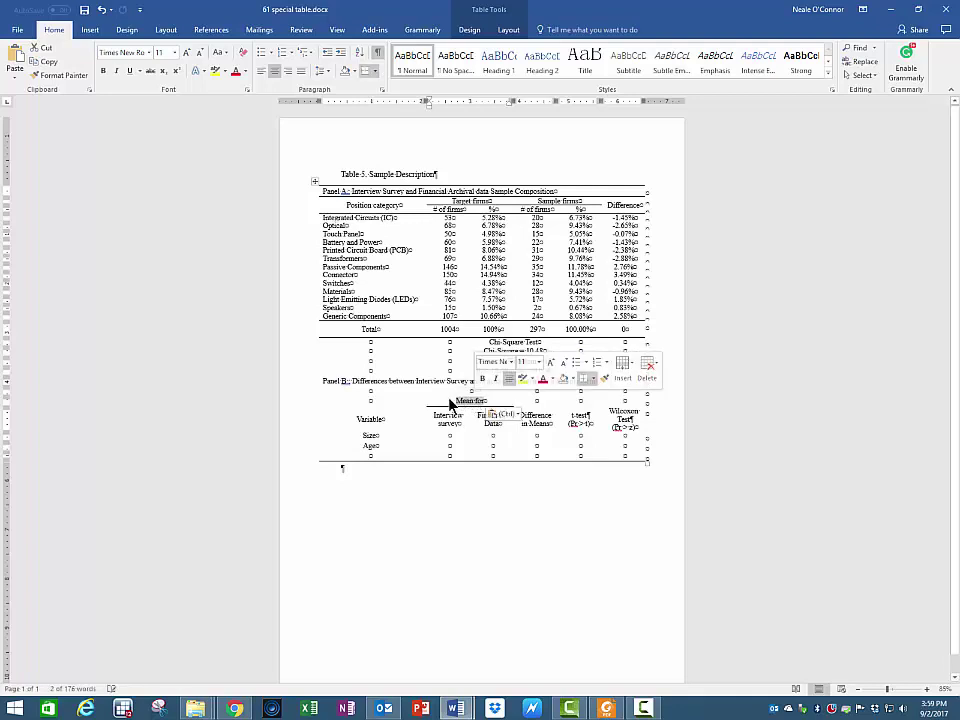
left_click(298, 397)
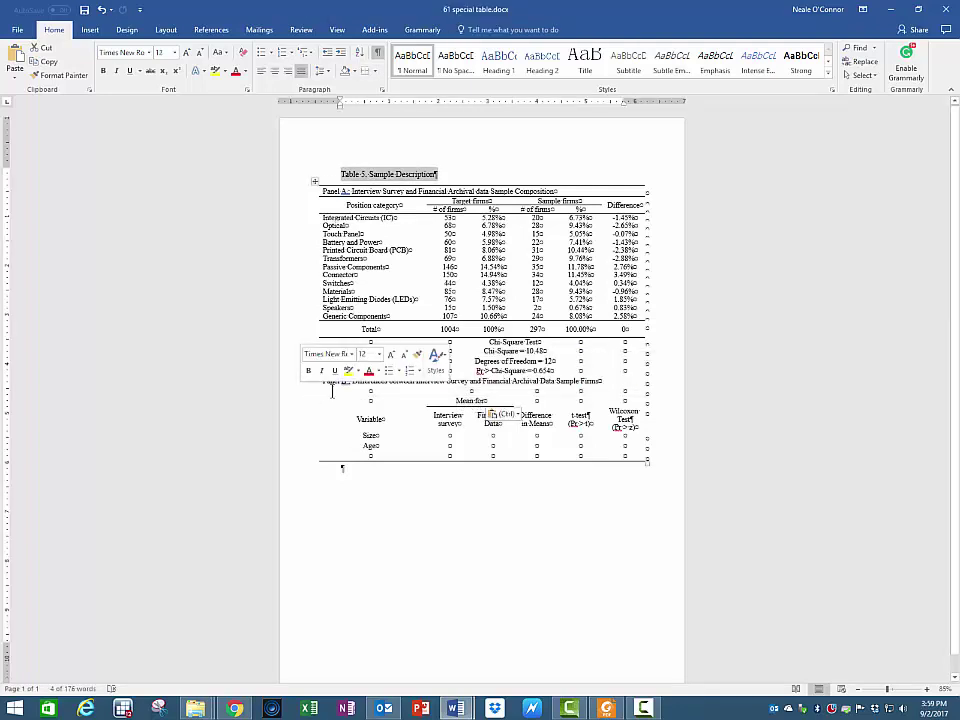
left_click_drag(407, 390, 645, 397)
right_click(424, 396)
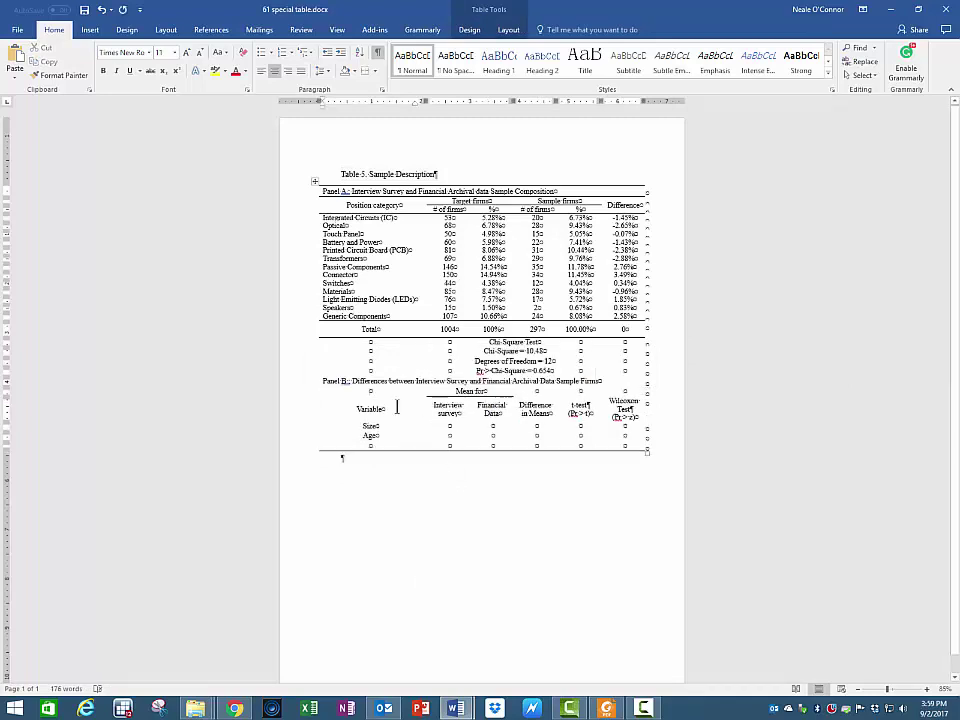
- Add a bottom border beneath the Variable header row and hide the formatting marks
left_click_drag(401, 410, 641, 416)
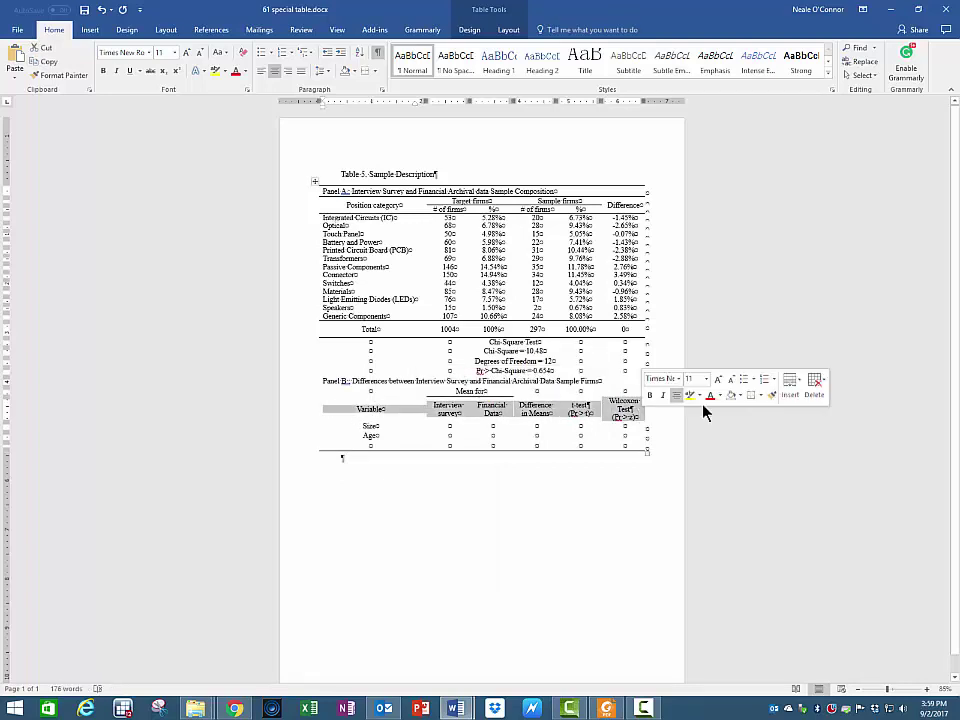
left_click(455, 465)
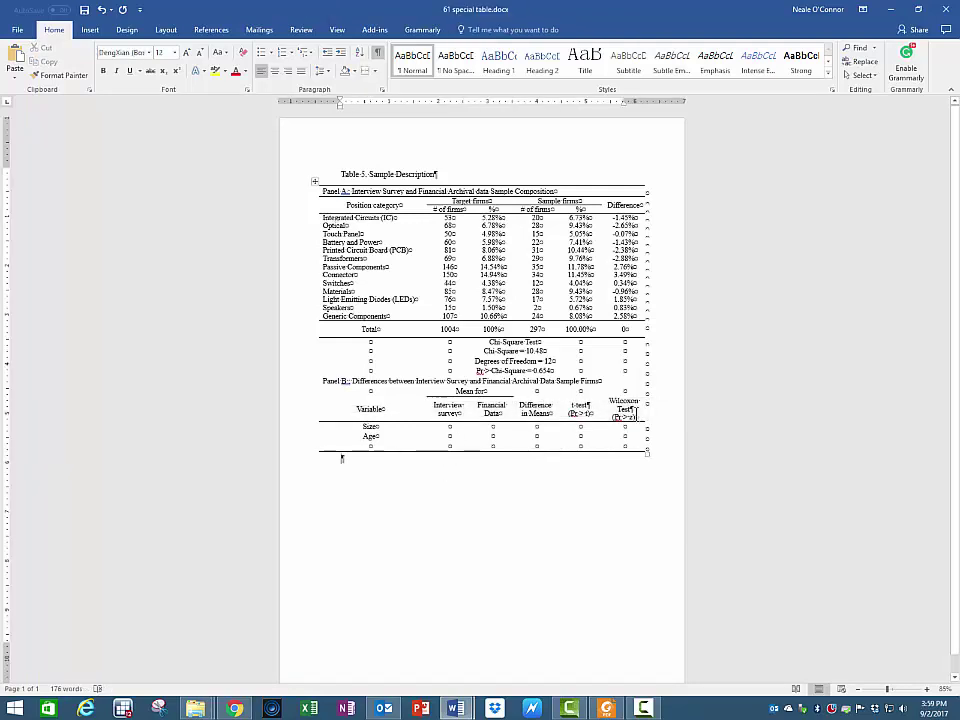
left_click(379, 57)
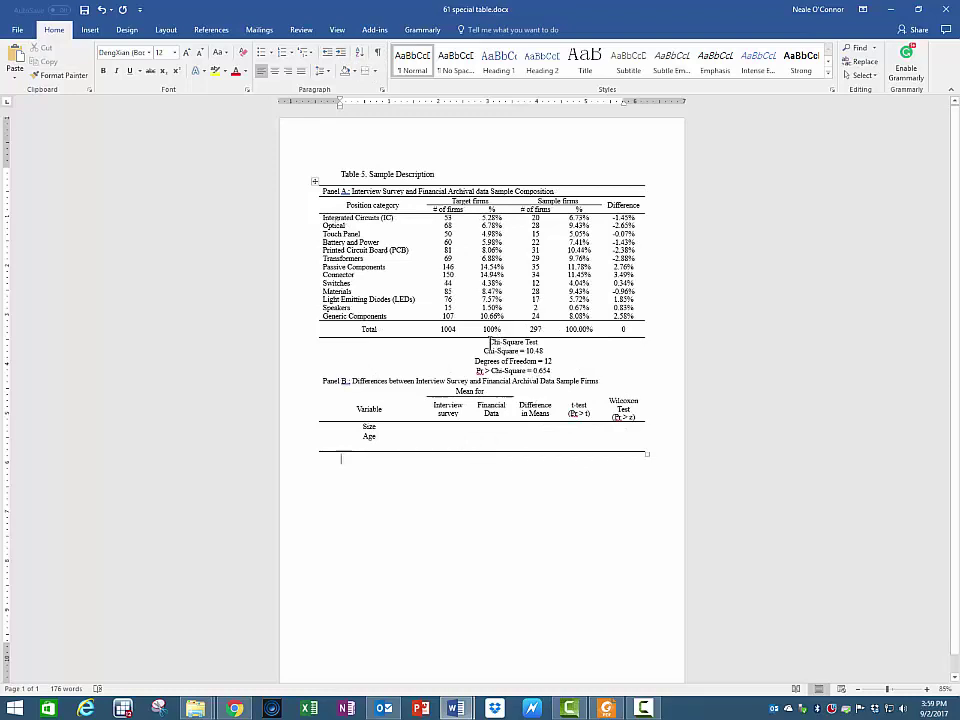
- Insert an empty row above the Chi-Square Test row and reduce its height
left_click(490, 344)
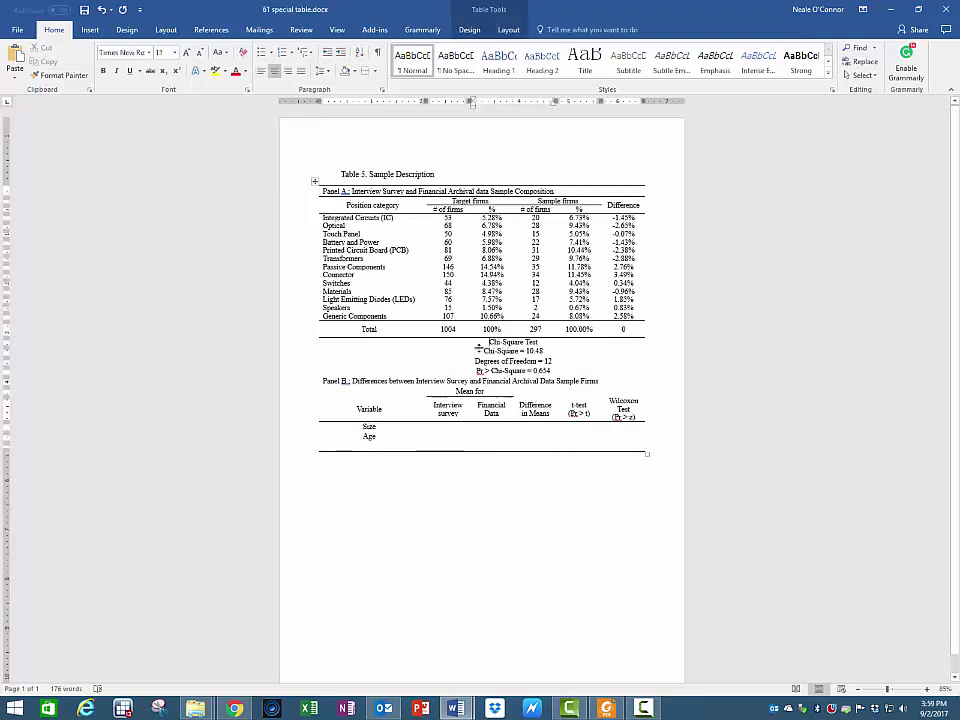
left_click(315, 339)
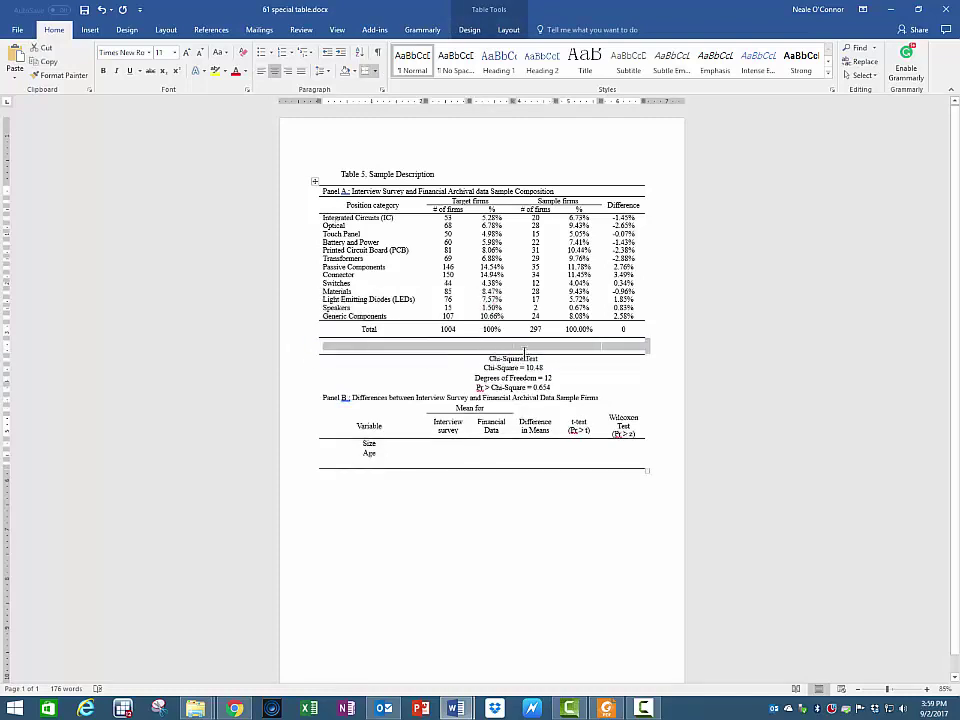
left_click(524, 350)
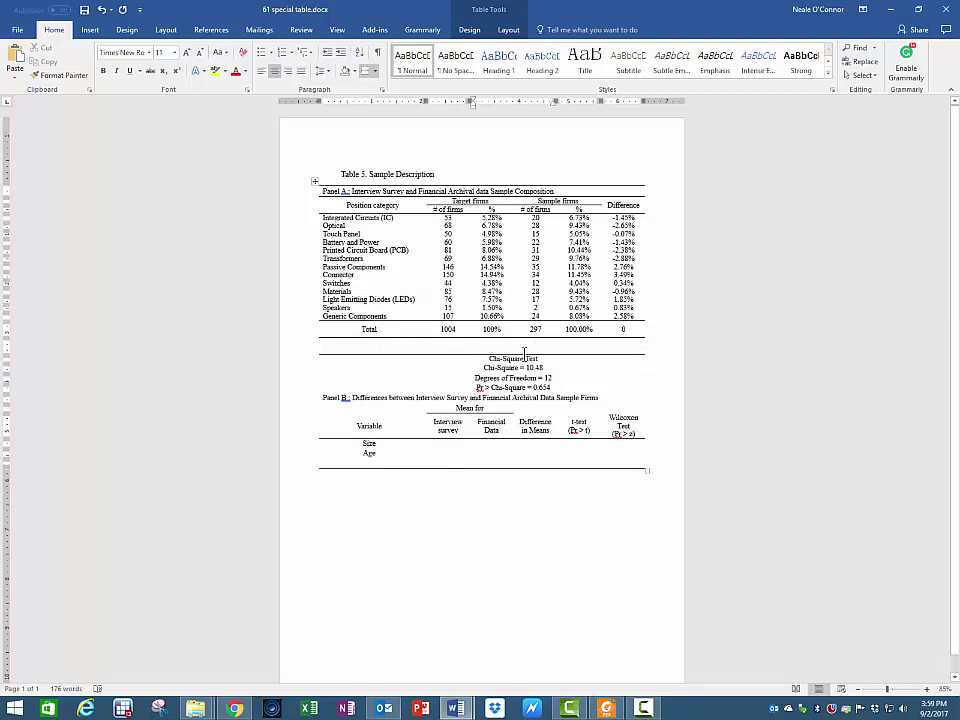
left_click_drag(524, 355, 460, 345)
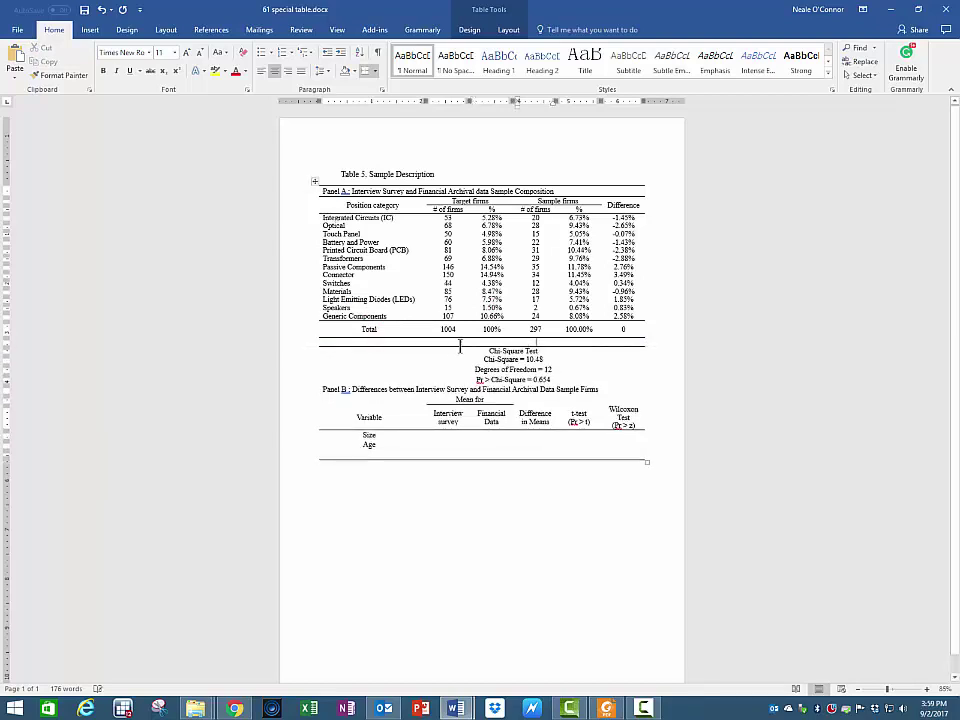
- Remove all borders from the empty row above Chi-Square Test, and apply only a top border to it
left_click(300, 347)
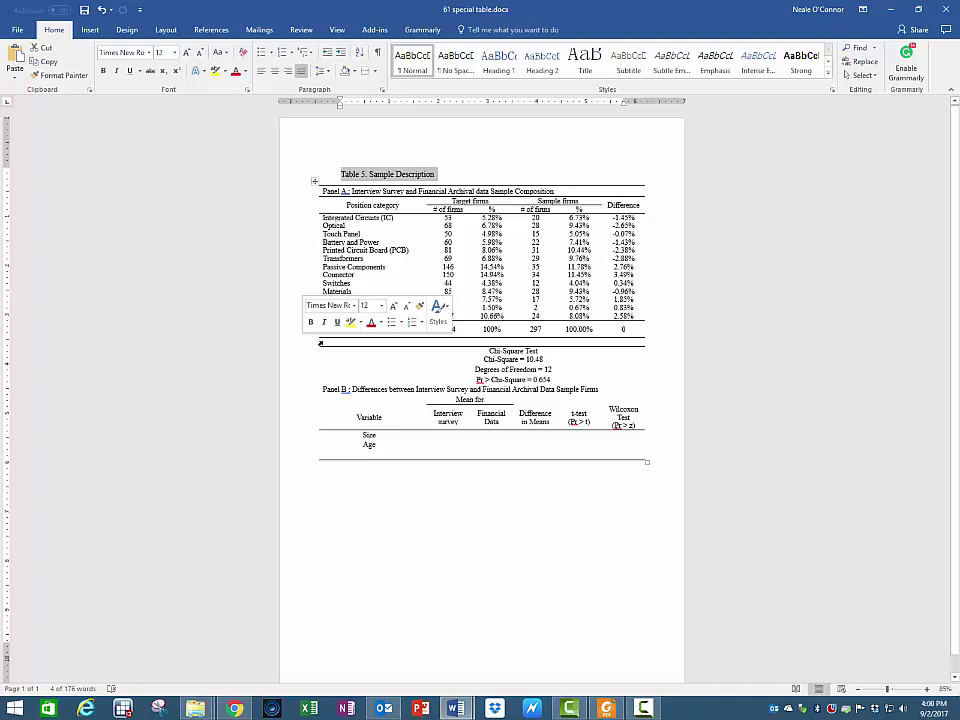
left_click(329, 342)
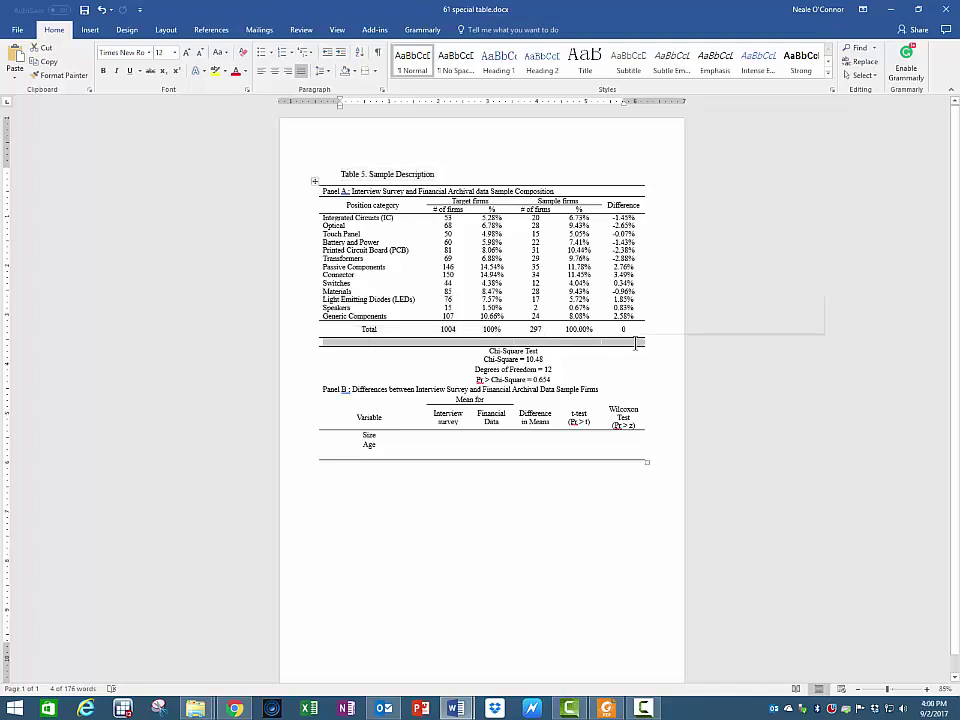
left_click(374, 71)
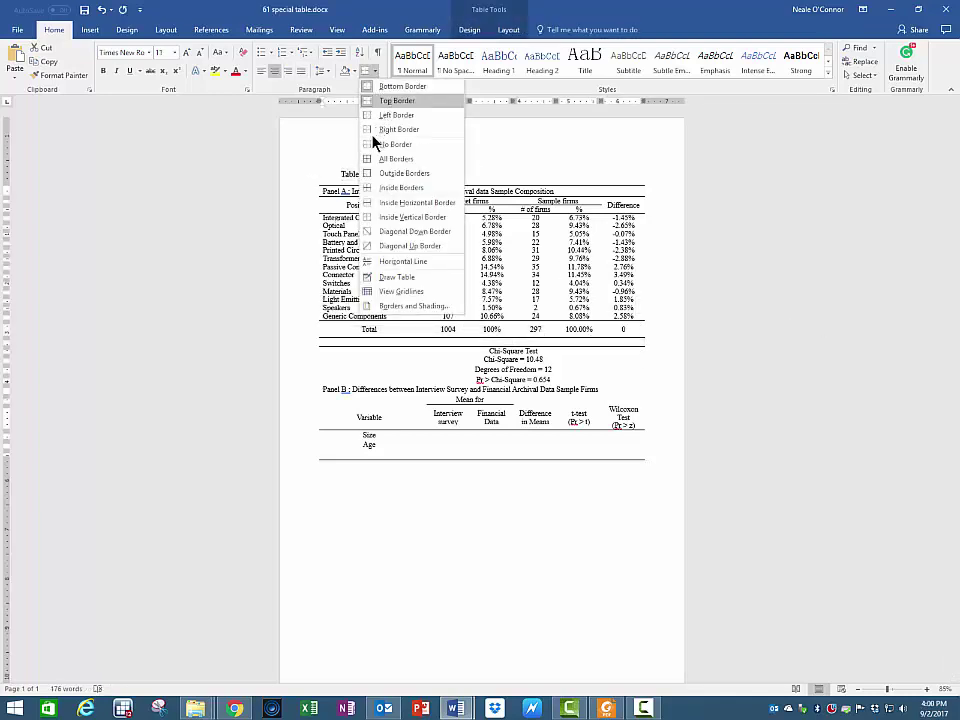
left_click(366, 145)
left_click(374, 71)
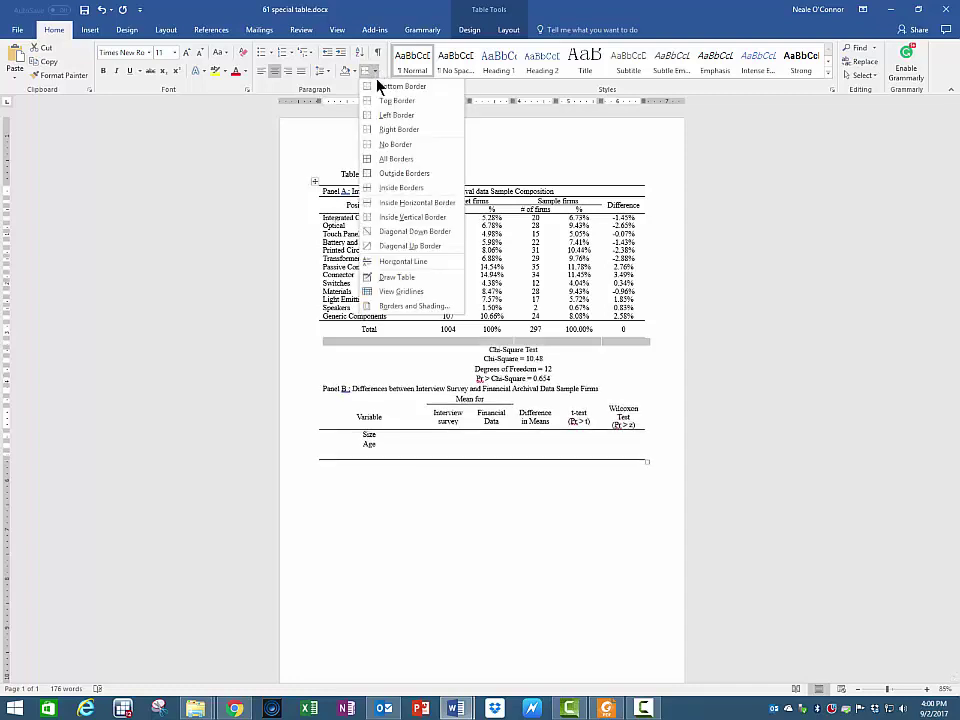
left_click(370, 101)
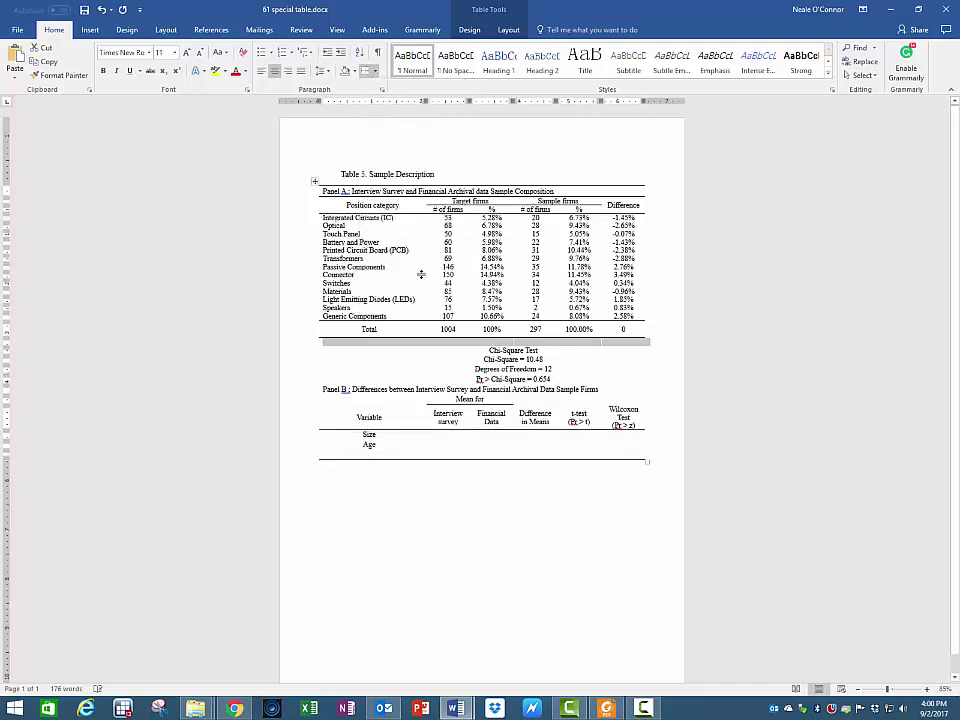
- Make the "Chi-Square Test" label and the Panel A heading bold
left_click(485, 354)
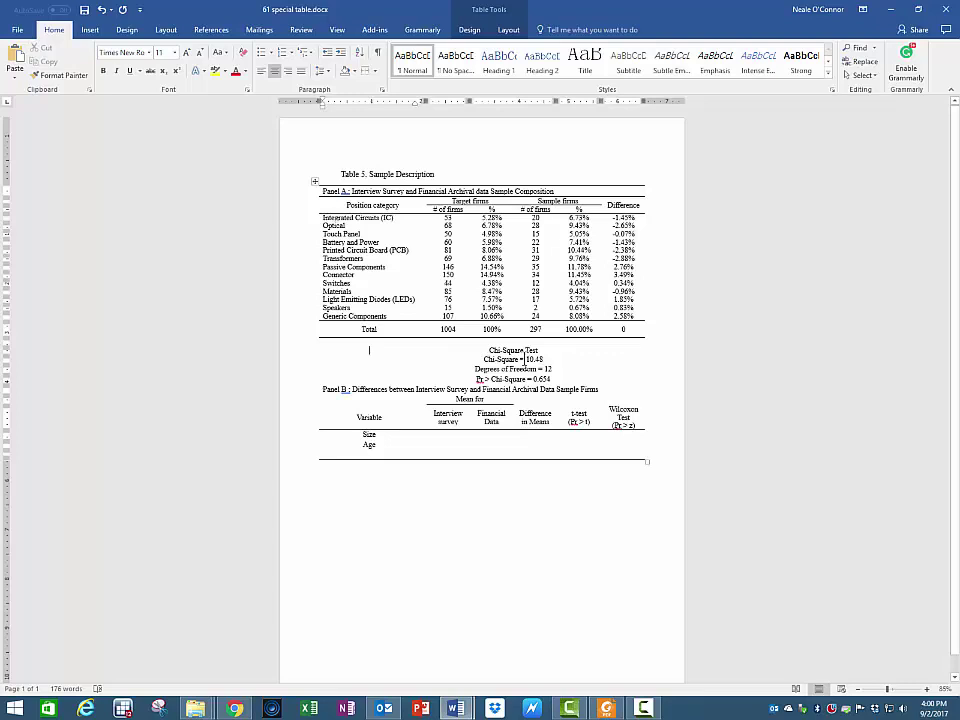
left_click_drag(489, 350, 546, 350)
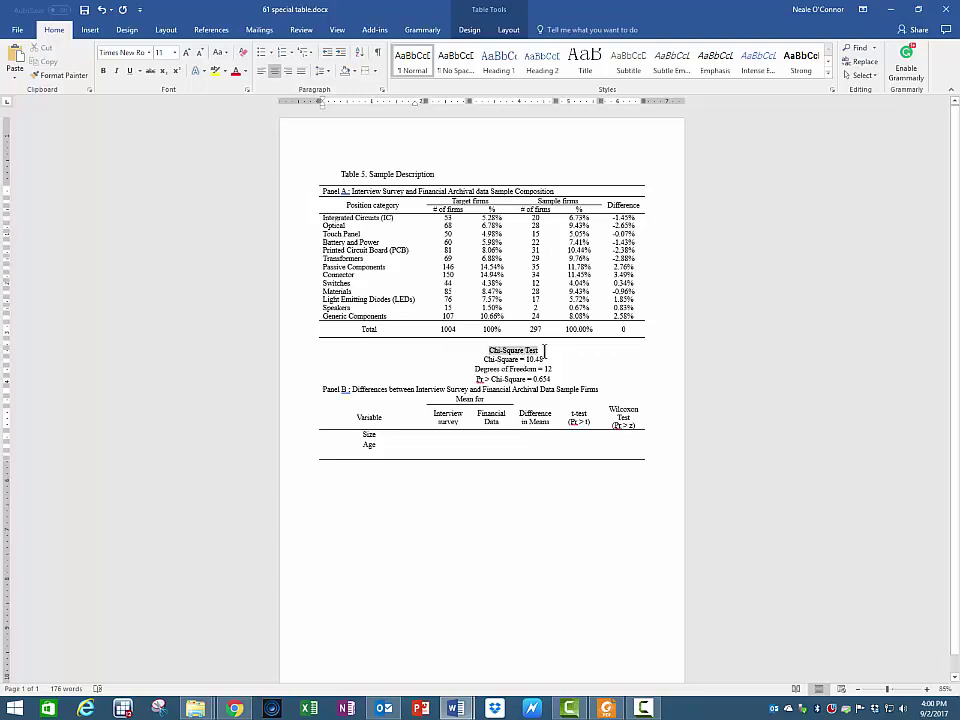
left_click(553, 331)
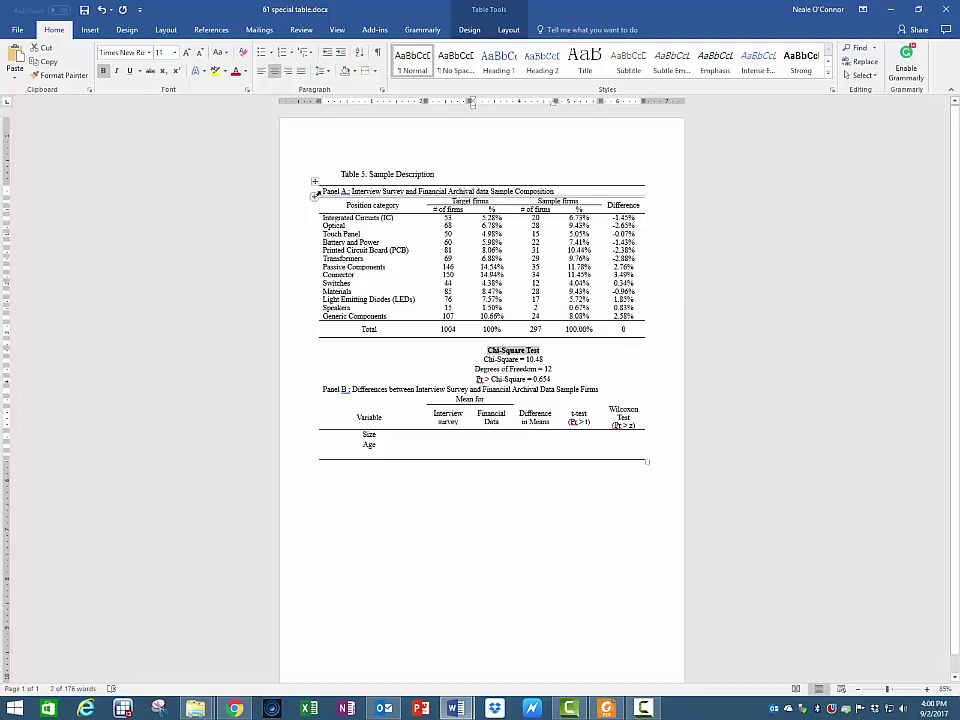
left_click_drag(330, 192, 600, 192)
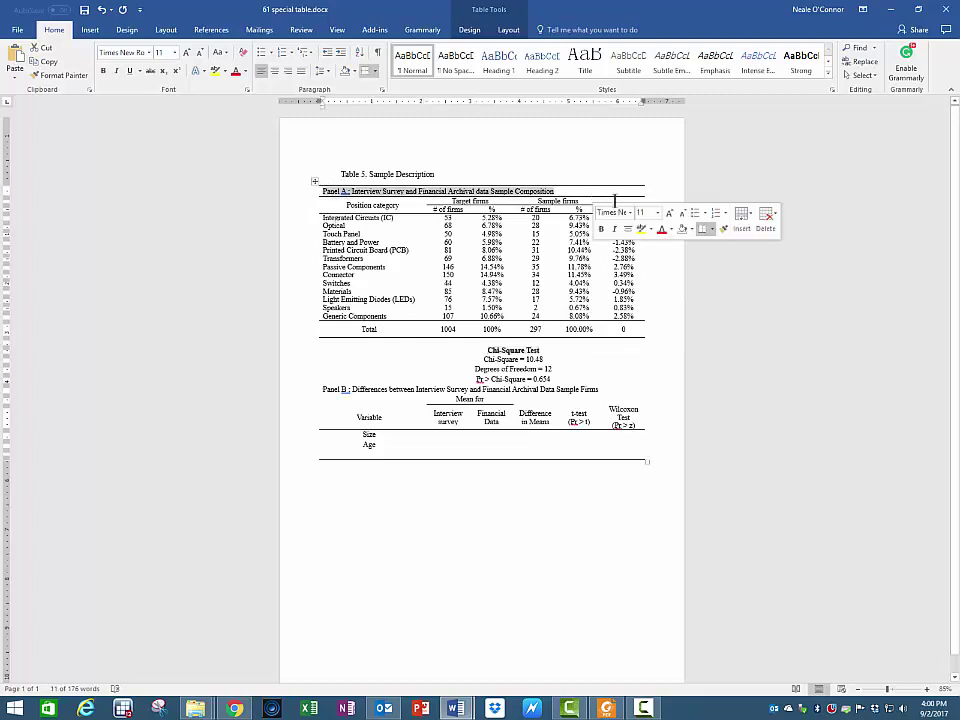
left_click(603, 230)
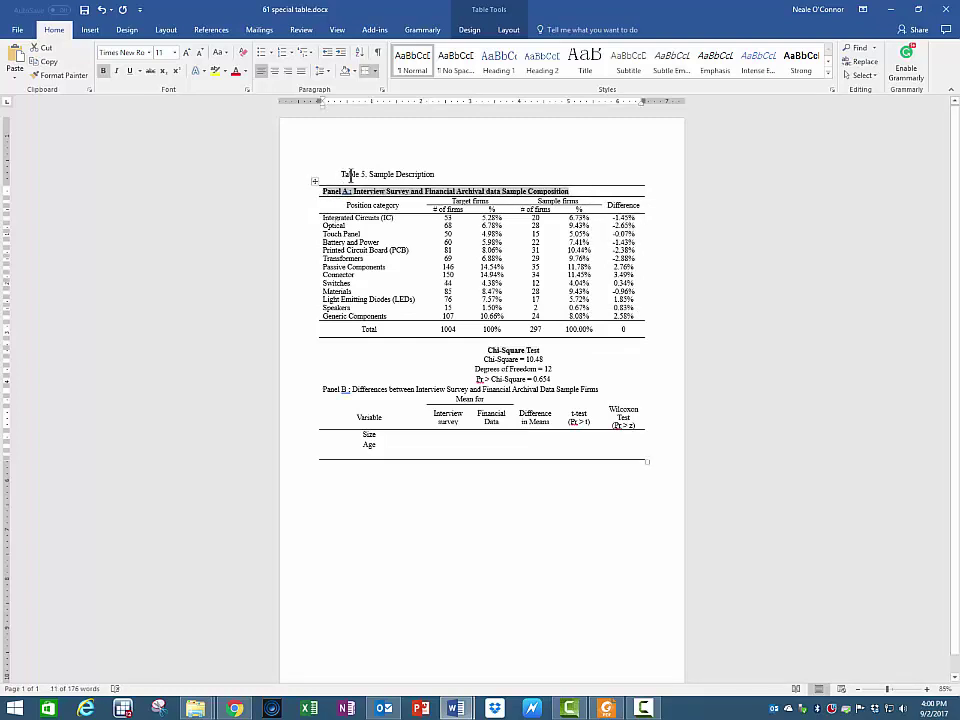
- Make the "Table 5. Sample Description" caption and the Panel B heading bold
left_click_drag(341, 174, 434, 174)
left_click(444, 154)
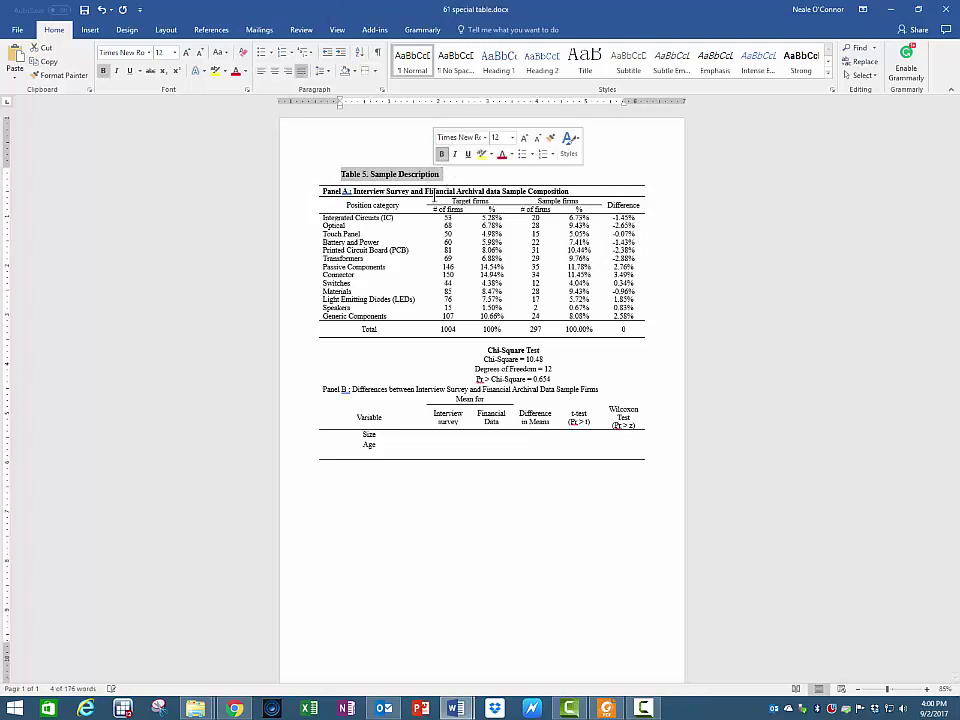
triple_click(322, 391)
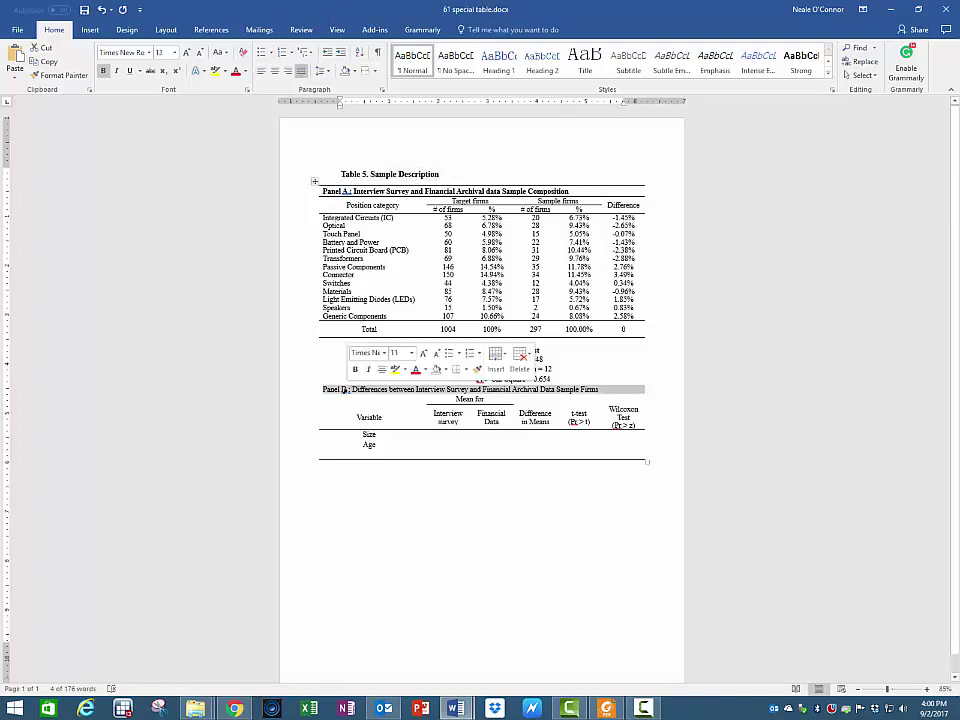
left_click(356, 371)
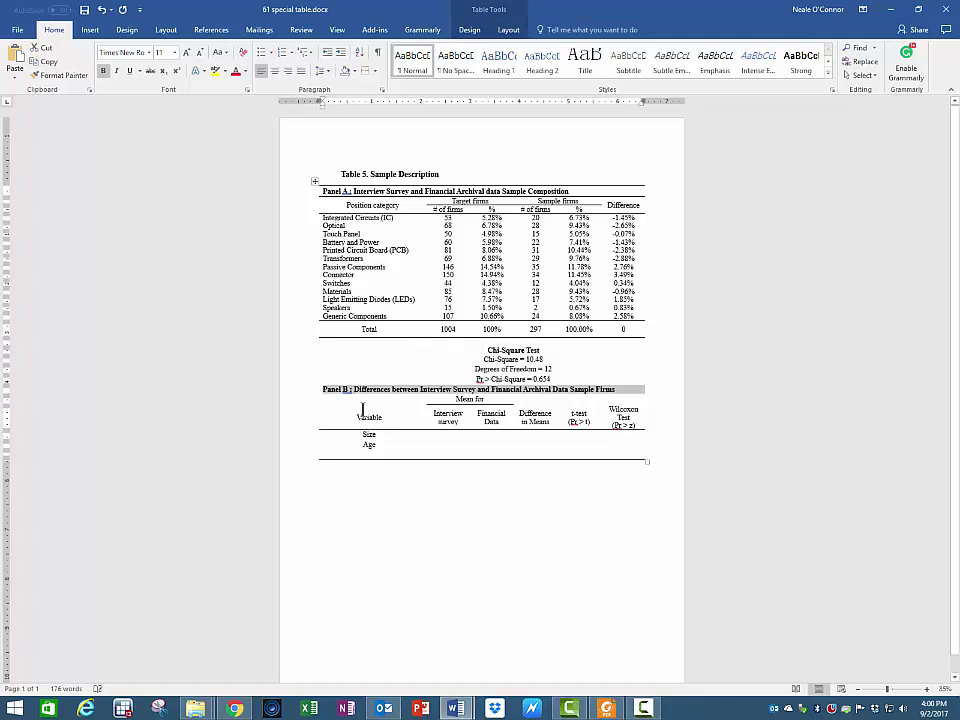
left_click(376, 414)
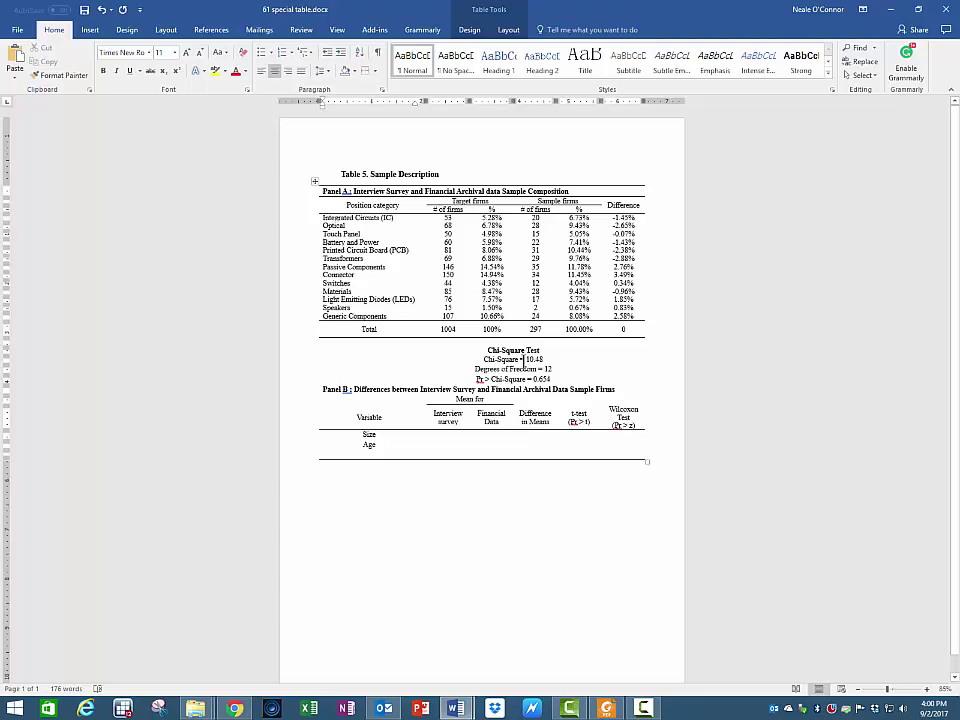
- Keep the three Chi-Square result lines centred and shift the "Chi-Square = 10.48" line so it ends level with the Degrees of Freedom line
left_click_drag(522, 359, 557, 379)
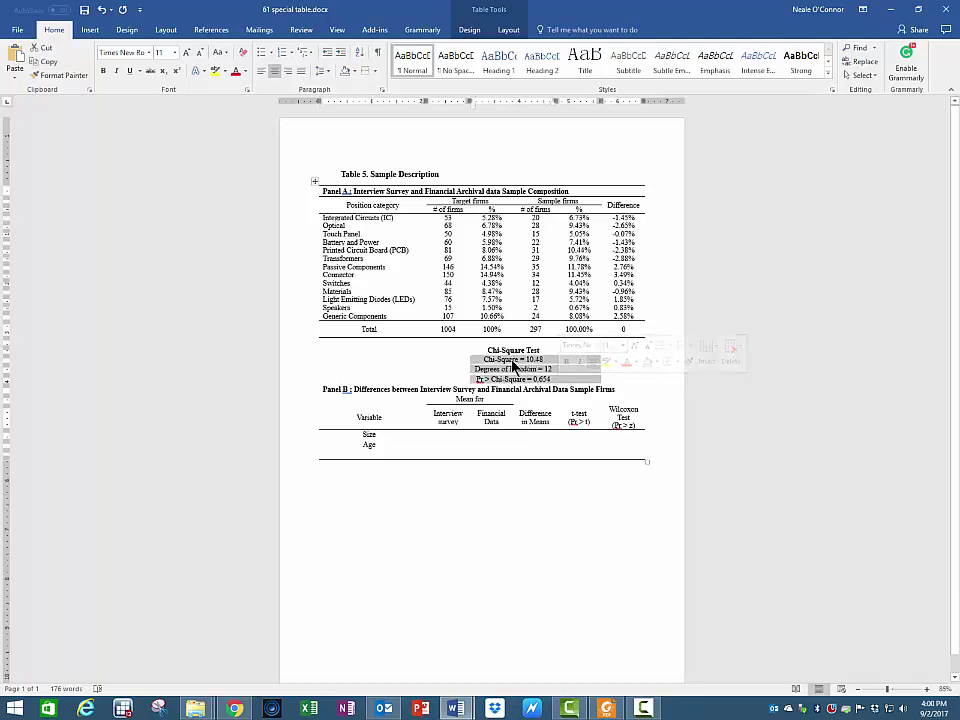
key("ctrl+e")
key("Left")
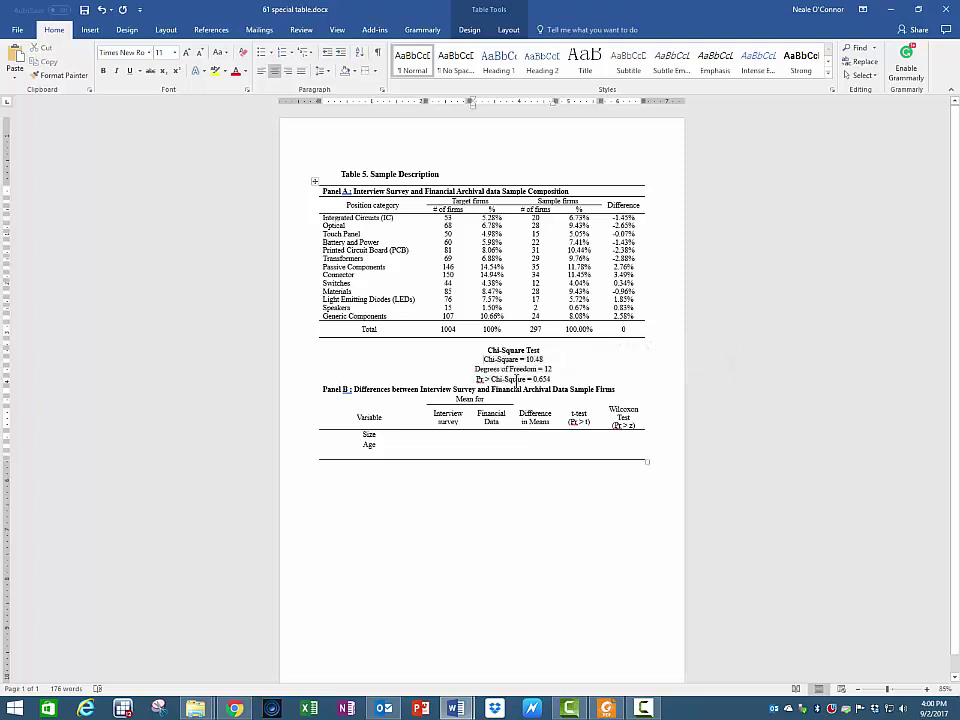
key("Tab")
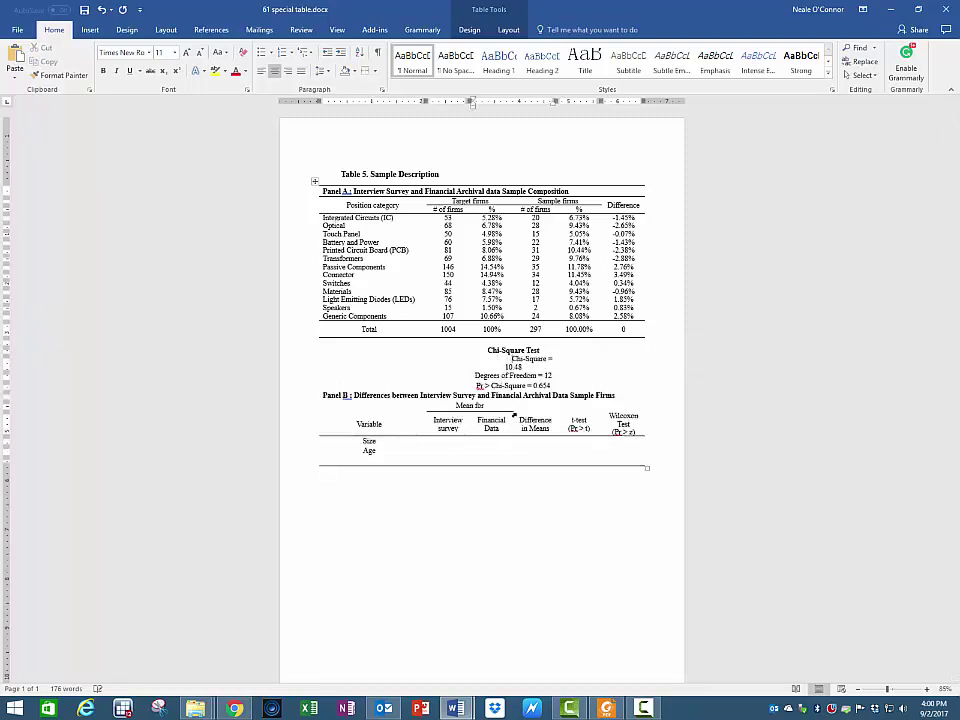
key("BackSpace")
key("BackSpace")
key("BackSpace")
key("BackSpace")
key("BackSpace")
key("BackSpace")
key("BackSpace")
key("BackSpace")
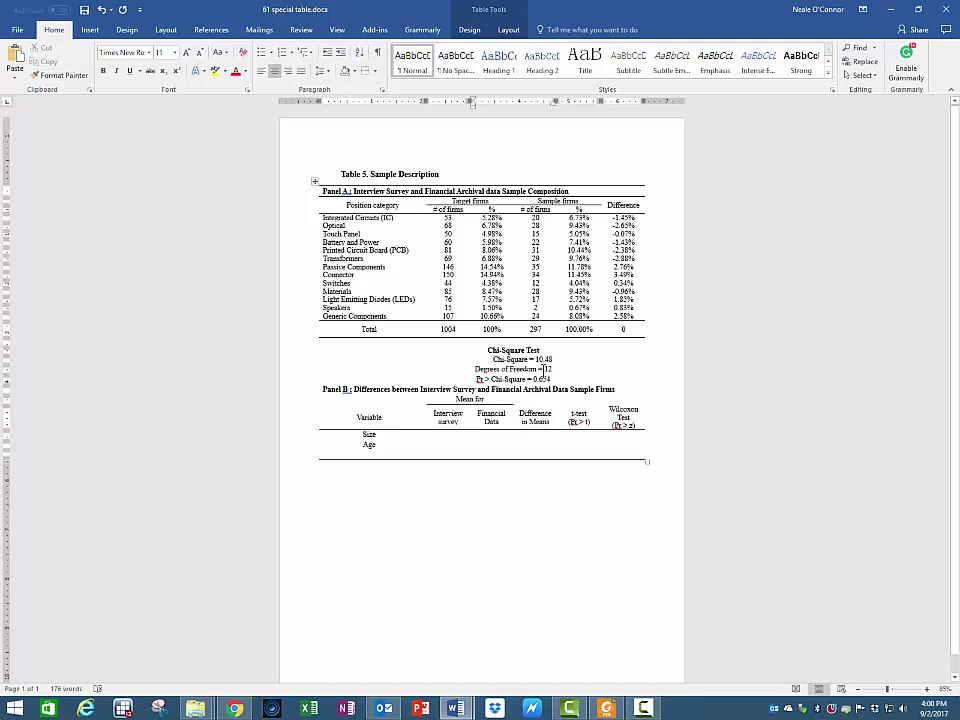
- Merge the selected cells separately in each of the Chi-Square, Degrees of Freedom and Pr > Chi-Square result rows
triple_click(546, 362)
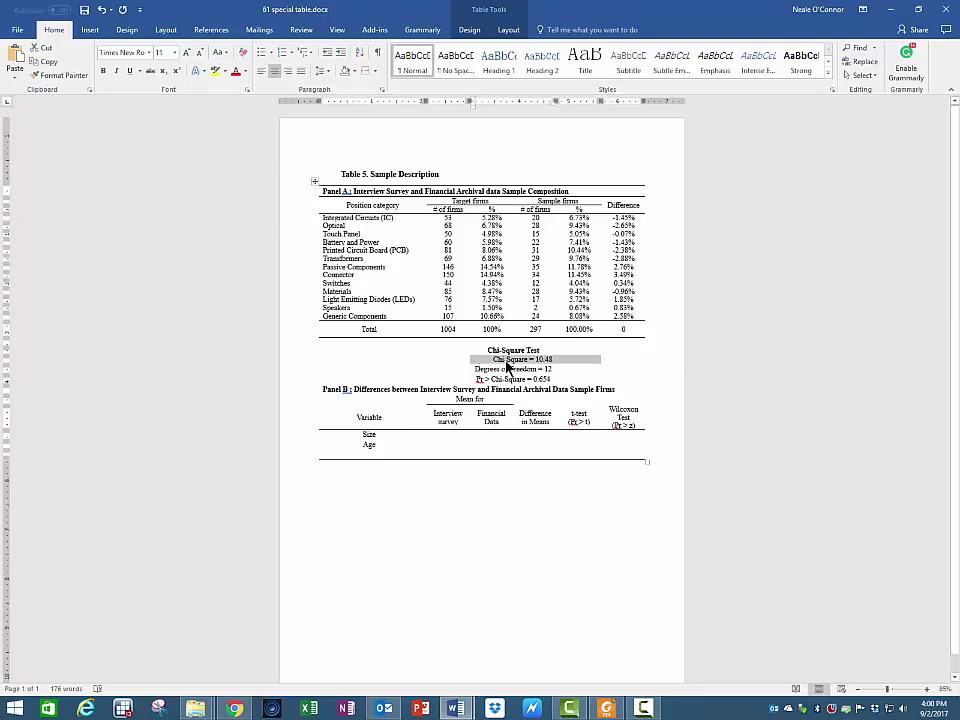
right_click(507, 366)
left_click(549, 452)
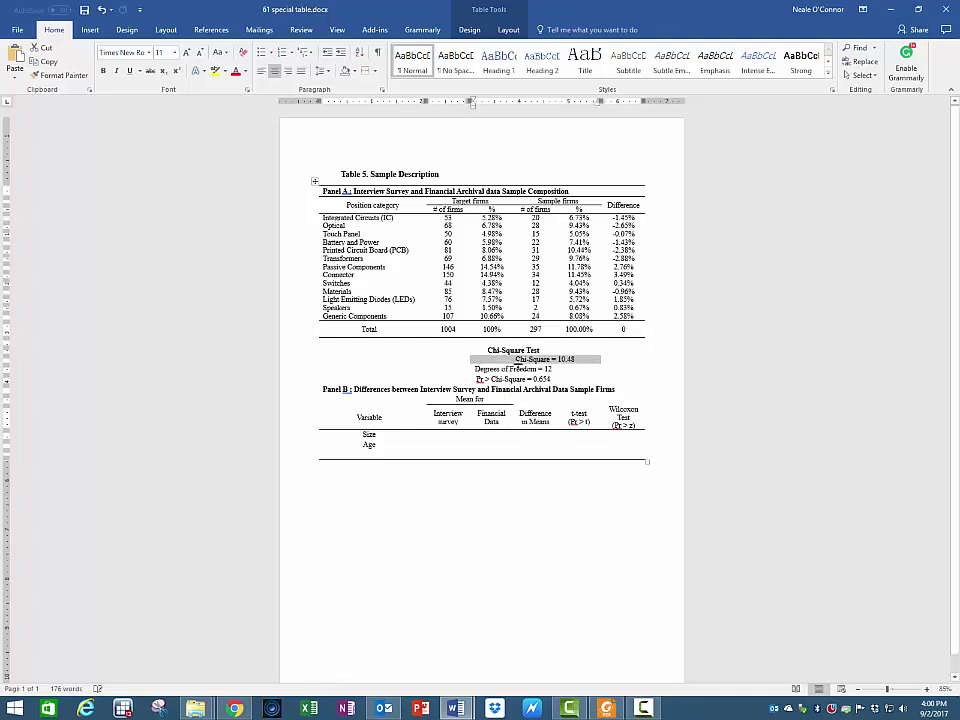
triple_click(518, 370)
right_click(573, 369)
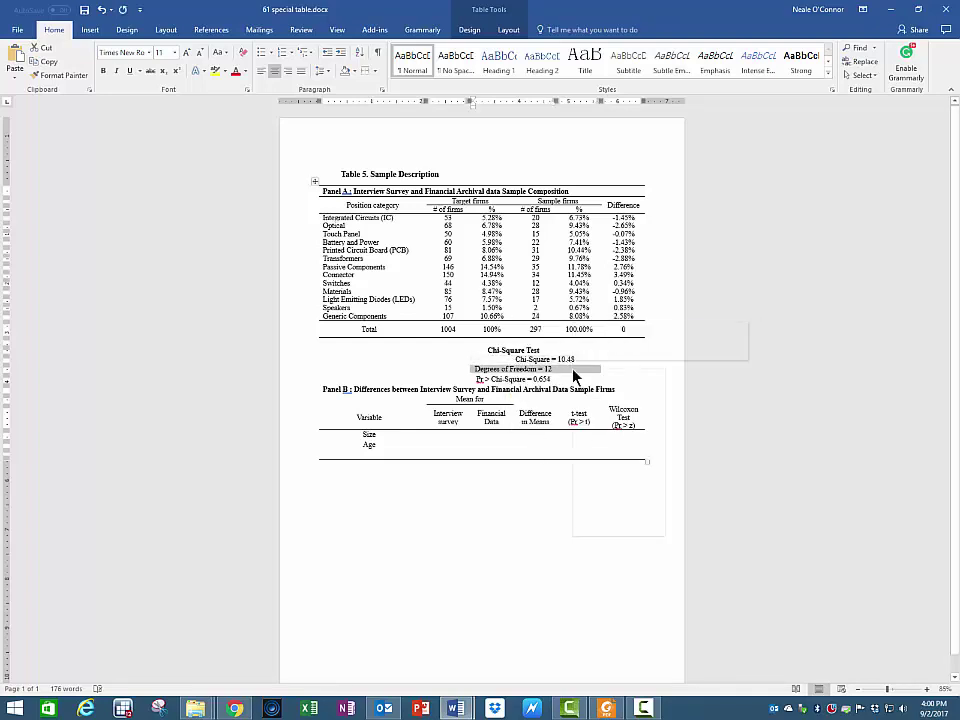
left_click(600, 467)
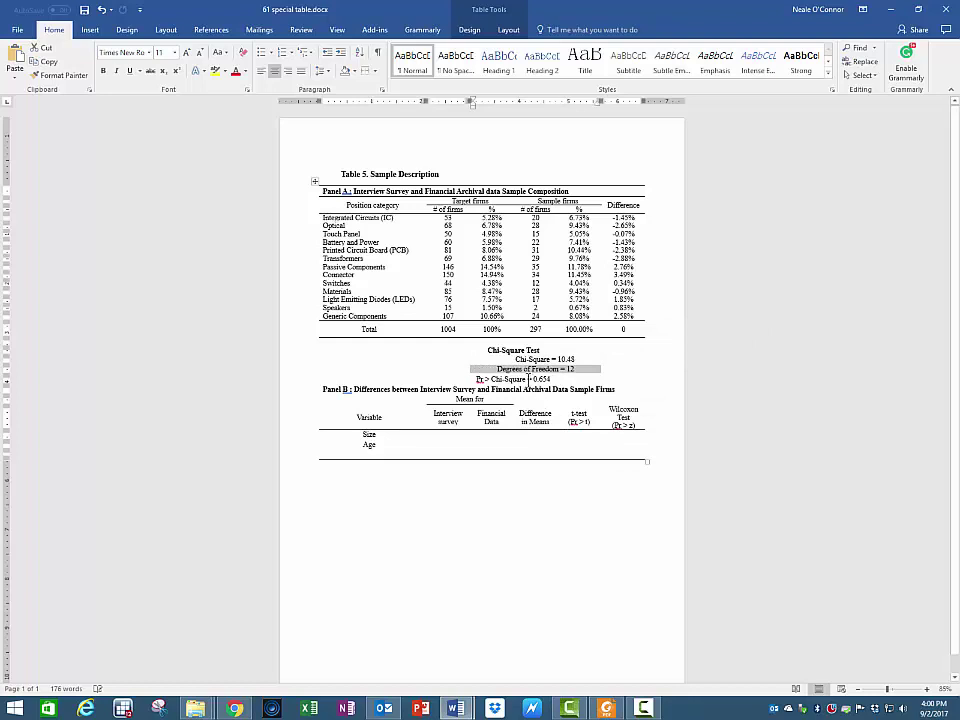
triple_click(555, 379)
right_click(561, 377)
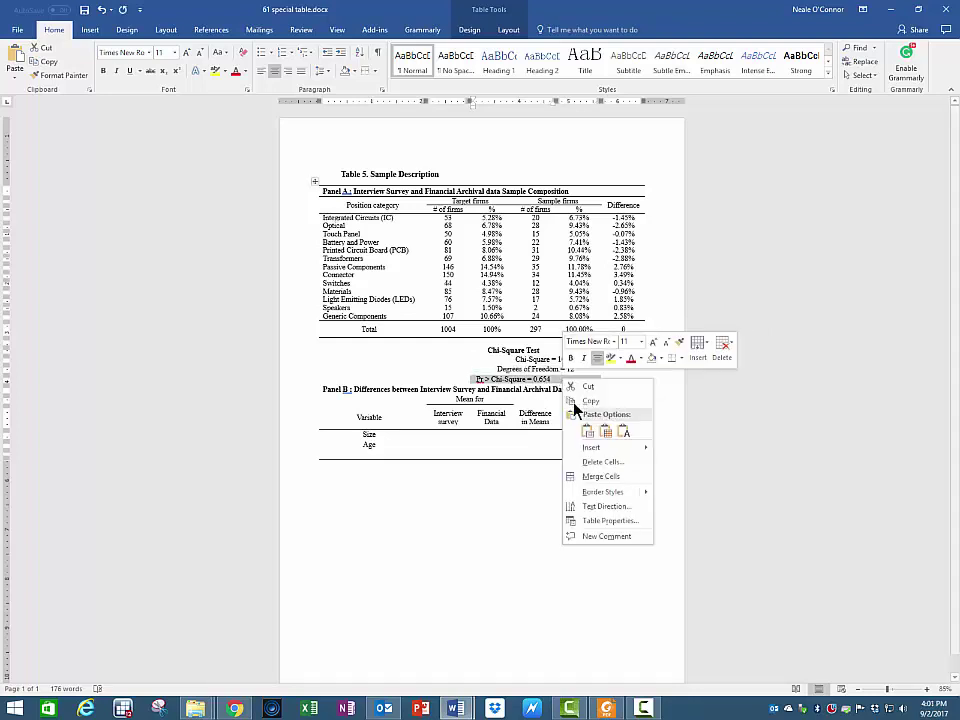
left_click(601, 477)
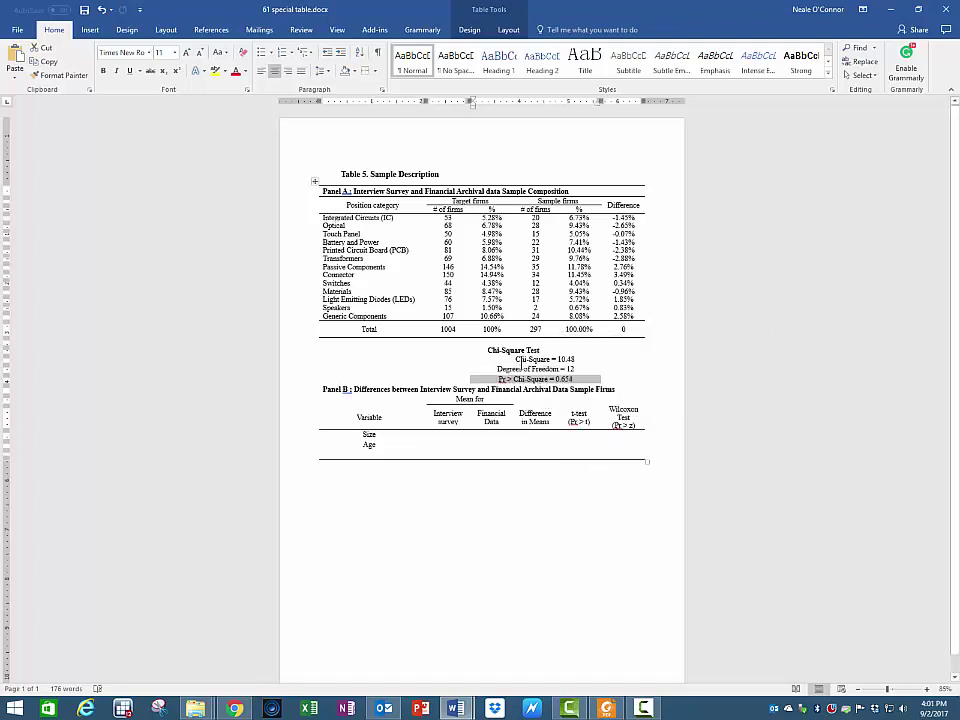
- Adjust the spacing before the Chi-Square result lines, mainly Degrees of Freedom, to line them up beneath the Chi-Square Test label
left_click(516, 360)
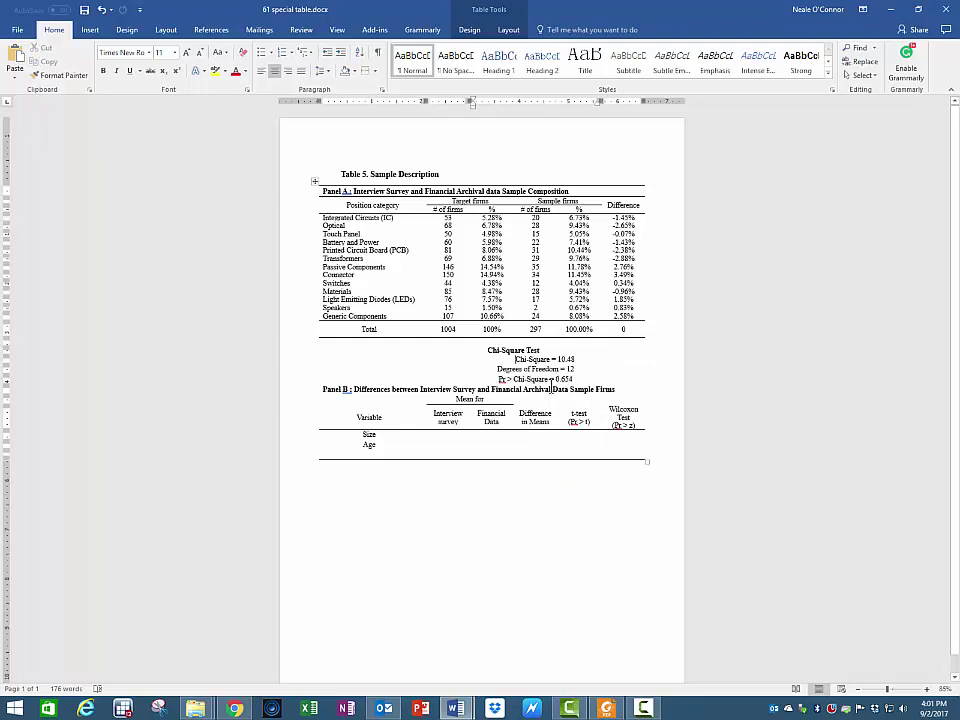
key("BackSpace")
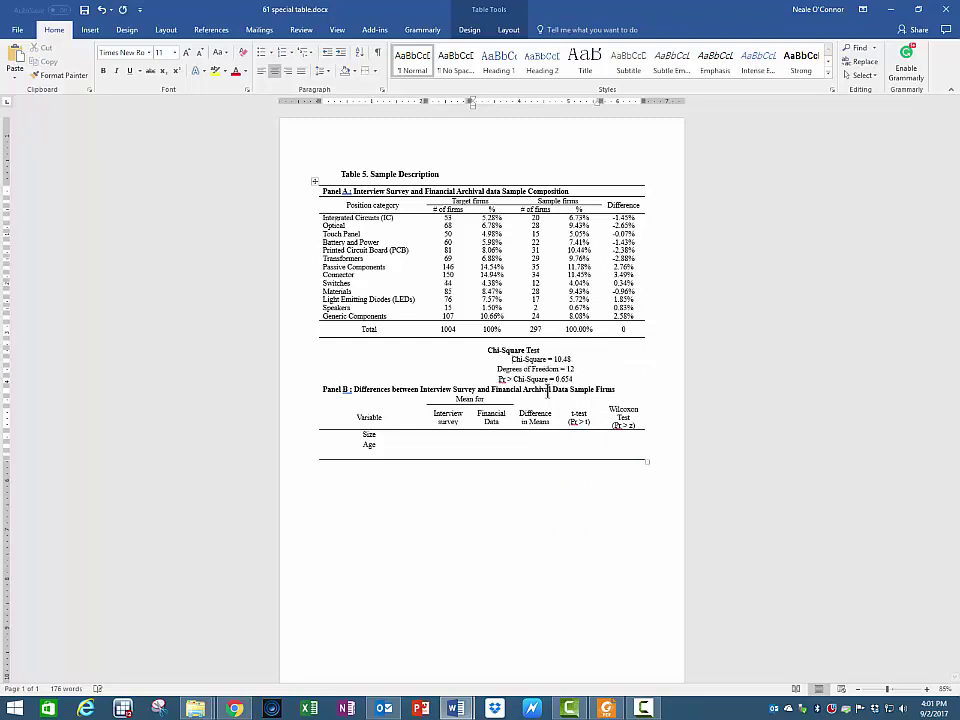
left_click(497, 370)
key("BackSpace")
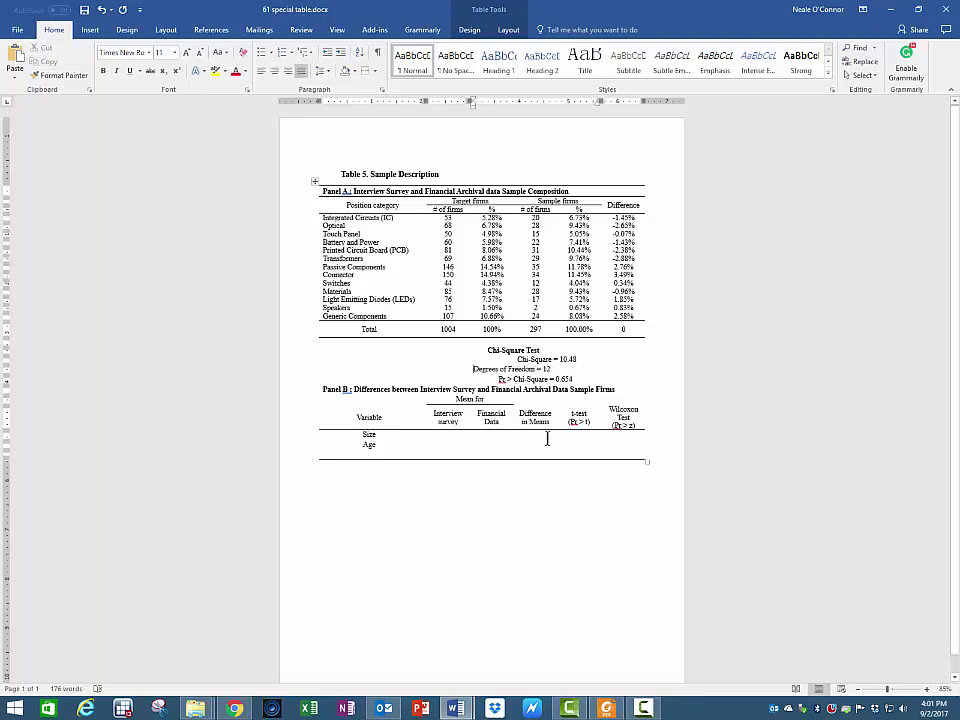
key("BackSpace")
key("BackSpace")
key("BackSpace")
key("BackSpace")
key("BackSpace")
key("BackSpace")
key("BackSpace")
key("BackSpace")
key("BackSpace")
key("BackSpace")
key("BackSpace")
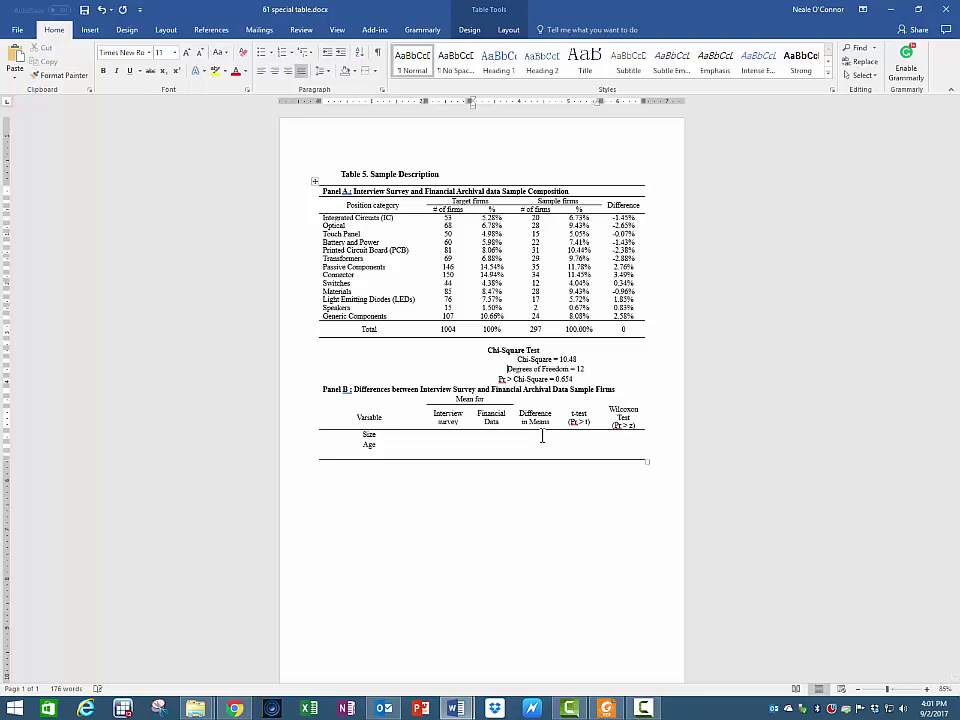
key("BackSpace")
left_click(565, 457)
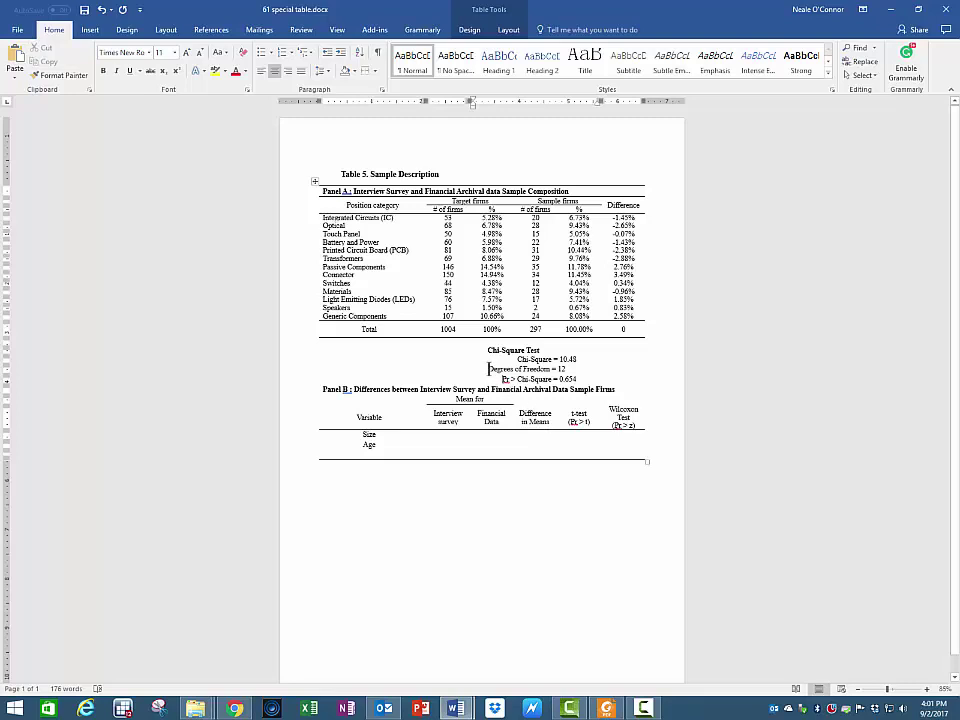
- Insert an empty row between the Pr > Chi-Square row and the Panel B heading
left_click(502, 424)
left_click(314, 385)
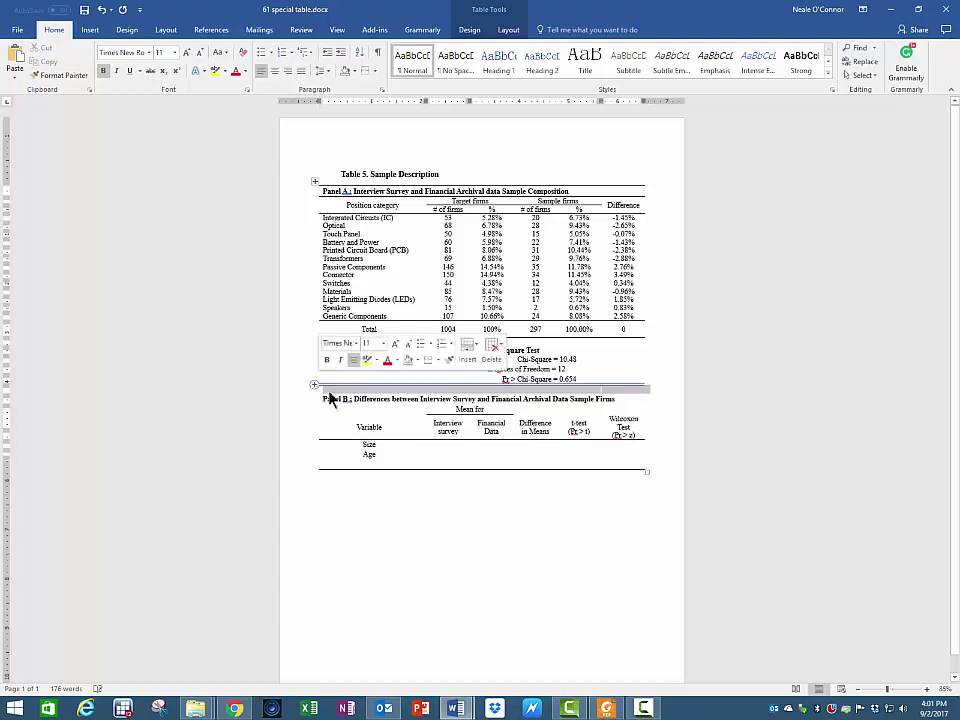
left_click(417, 398)
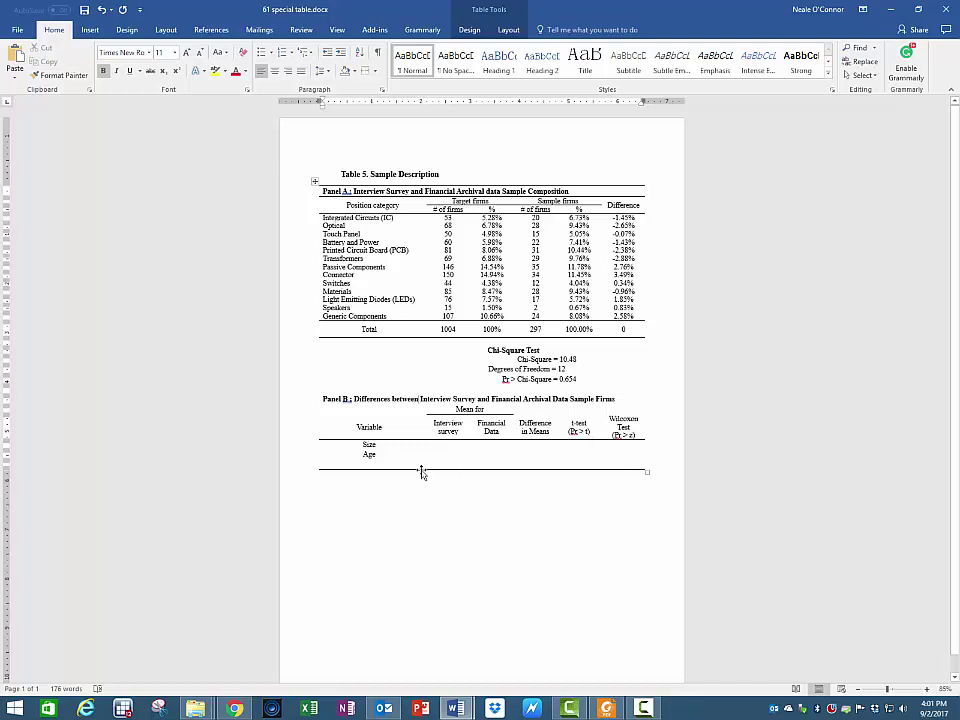
- Save the document and undo the most recent edit, returning to the empty paragraph below the table
left_click(371, 476)
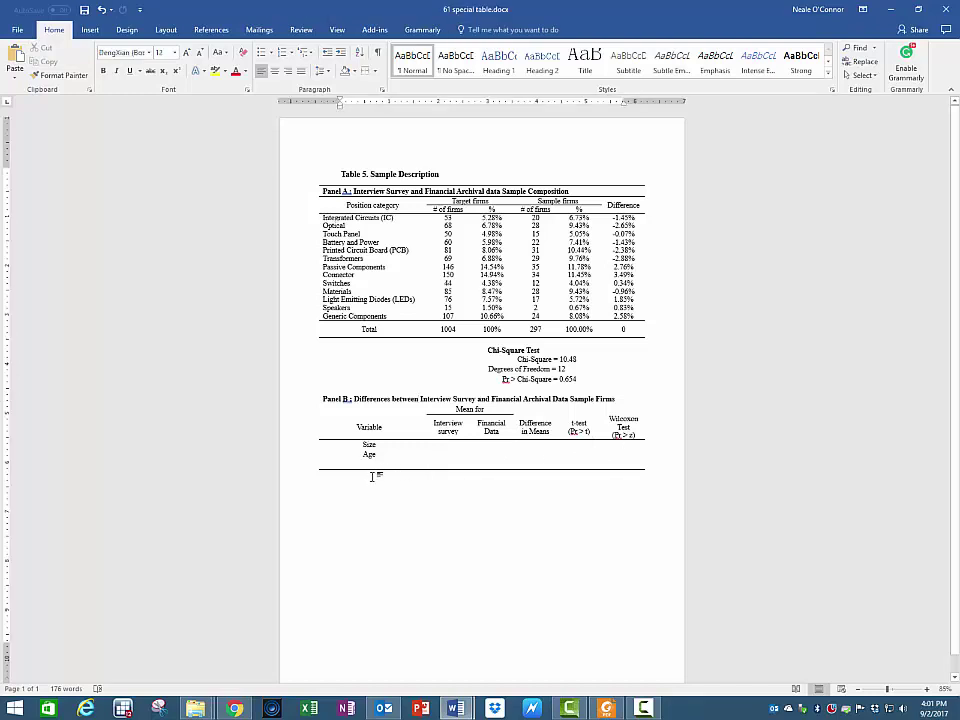
key("ctrl+z")
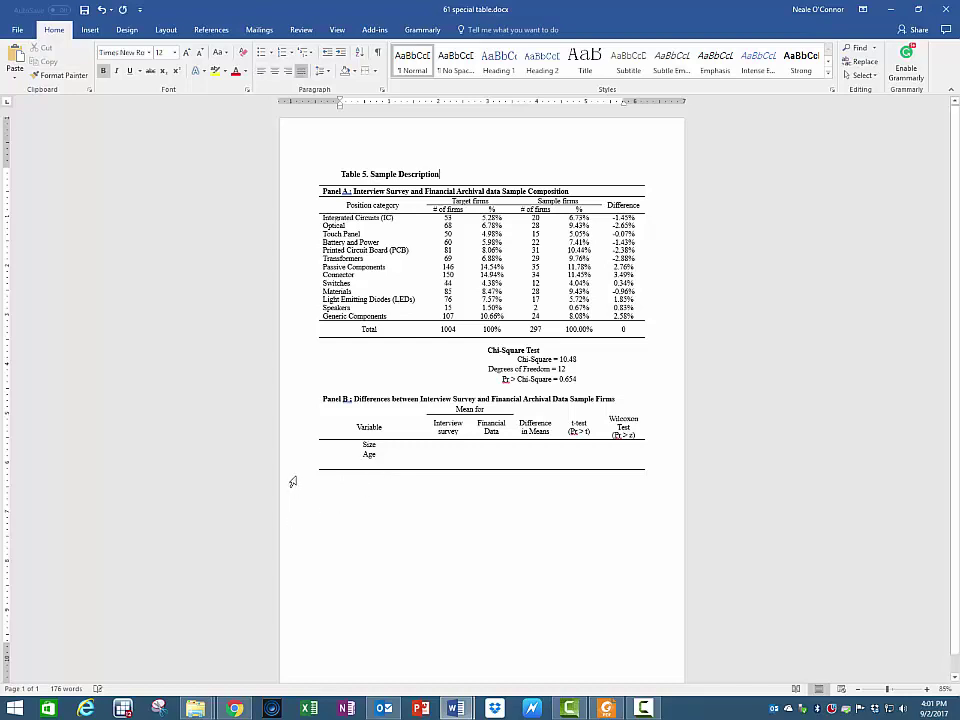
key("shift+Home")
left_click(373, 476)
left_click(84, 9)
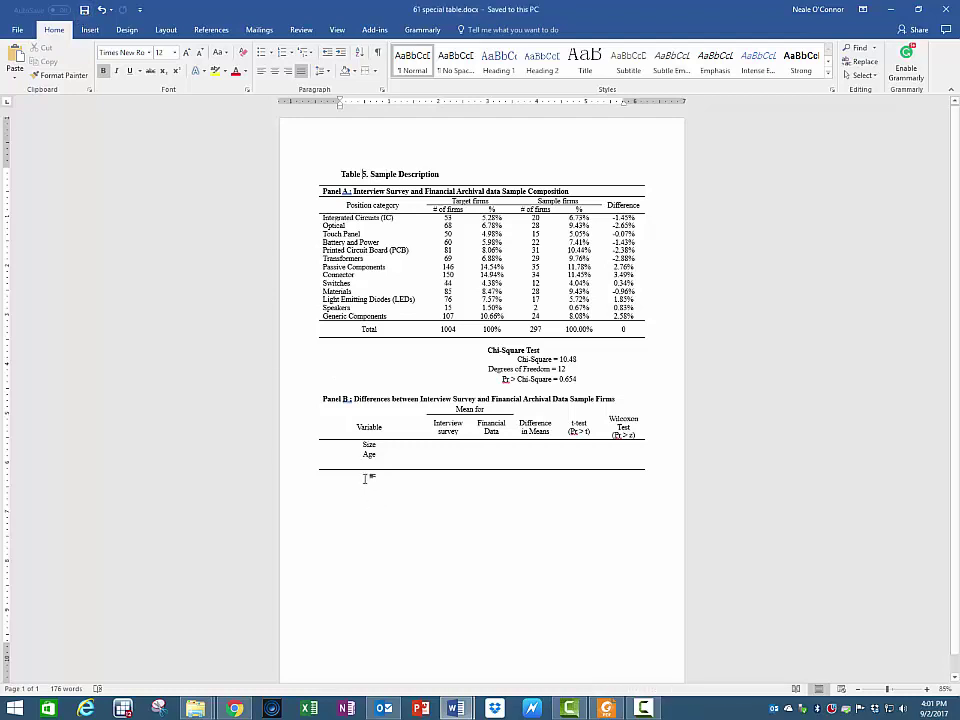
left_click(102, 10)
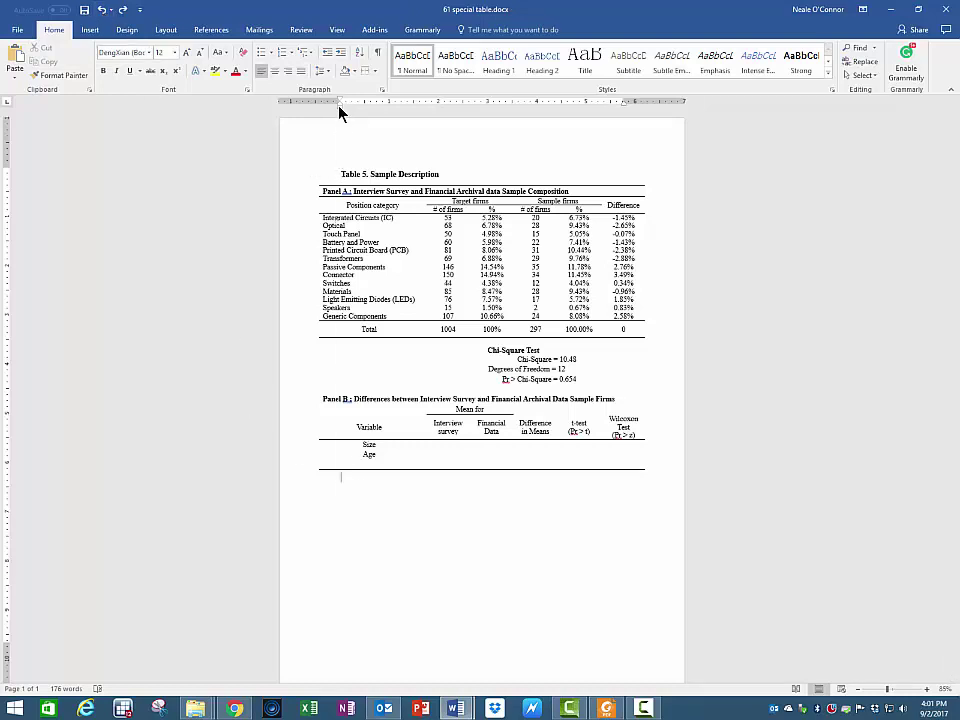
- Move the indent of the paragraph below the table out to the table's left edge and enter "Notes:"
left_click_drag(339, 105, 321, 105)
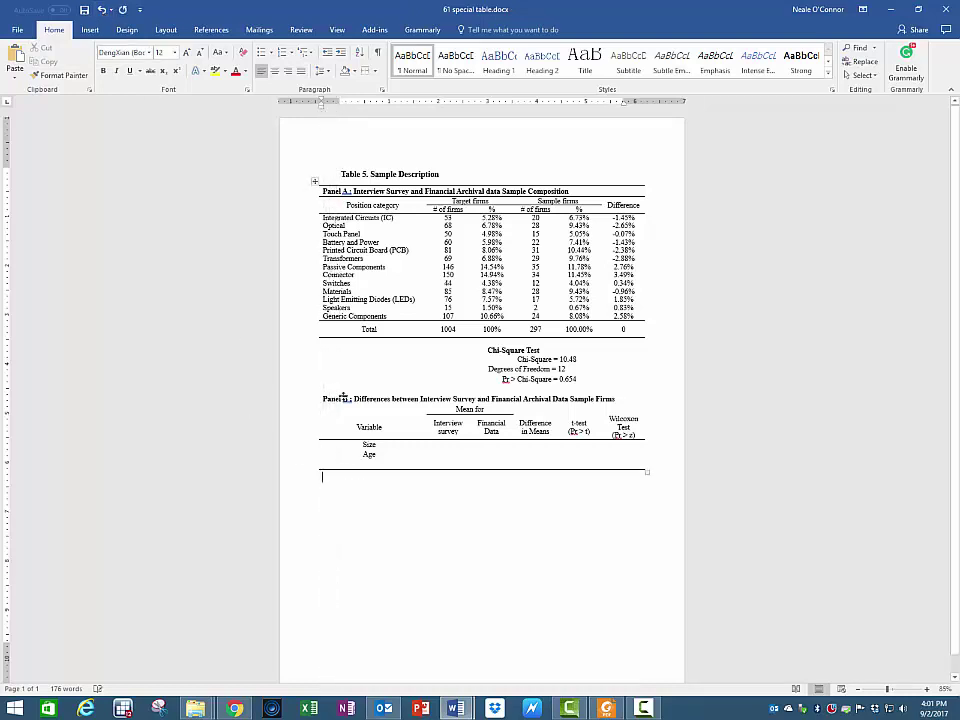
type("Note")
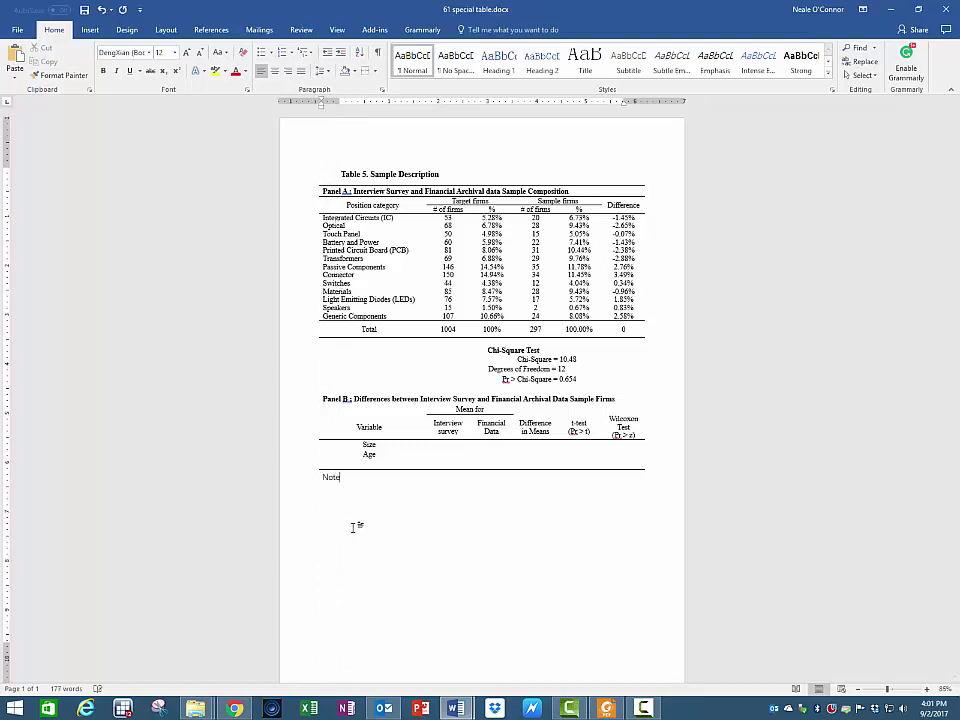
type("s:")
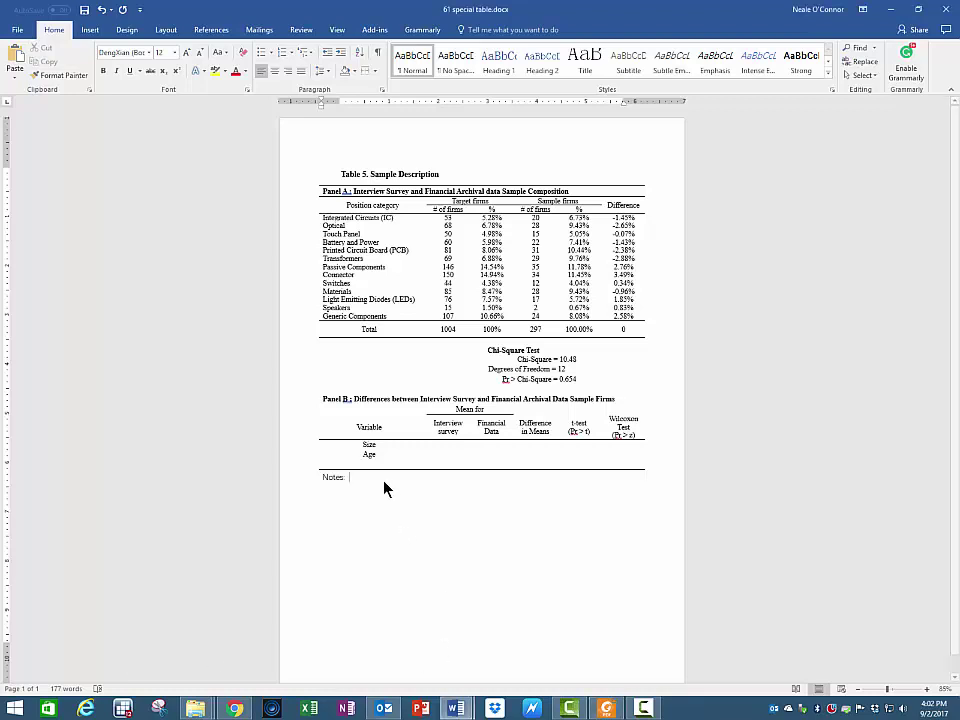
- Paste the copied Chi-square statistic explanation after "Notes:" and remove its line breaks to form one continuous paragraph
key("ctrl+v")
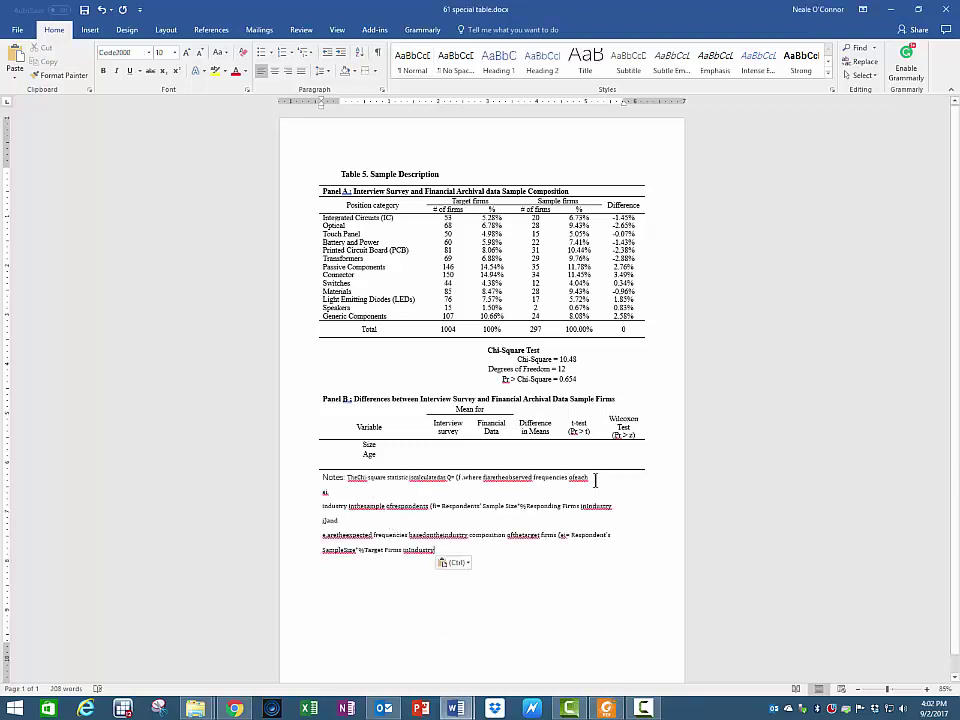
left_click(427, 494)
key("Delete")
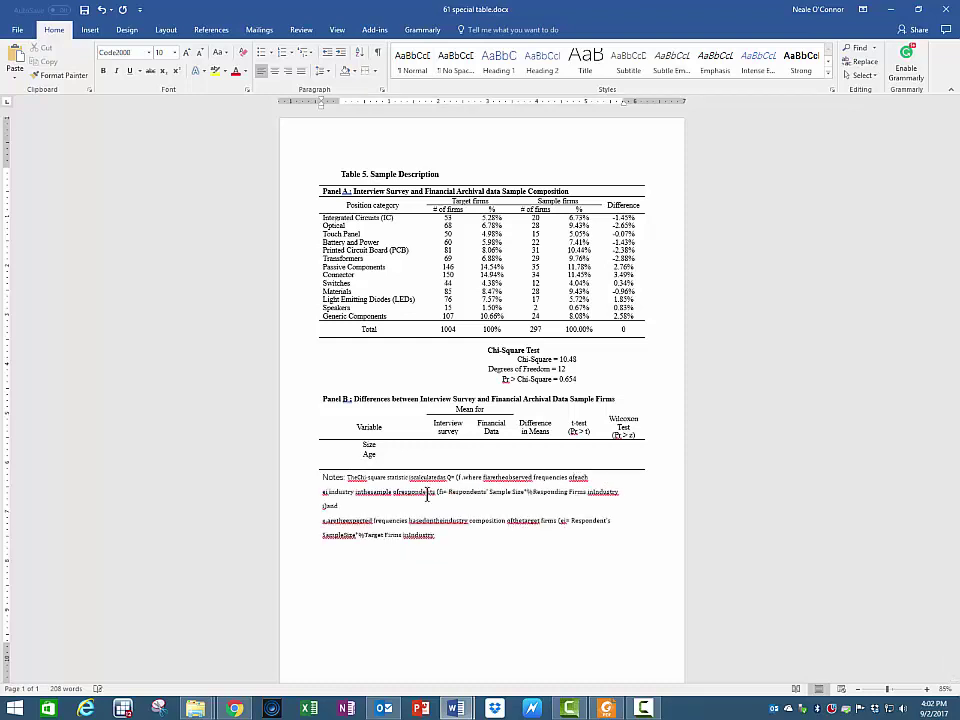
key("Delete")
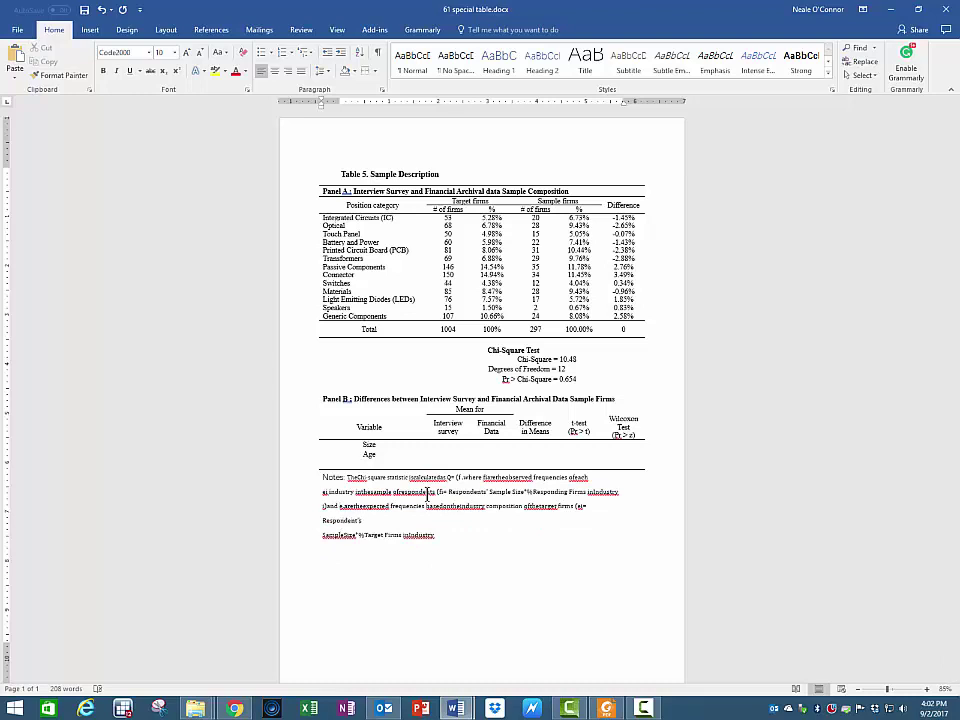
key("Delete")
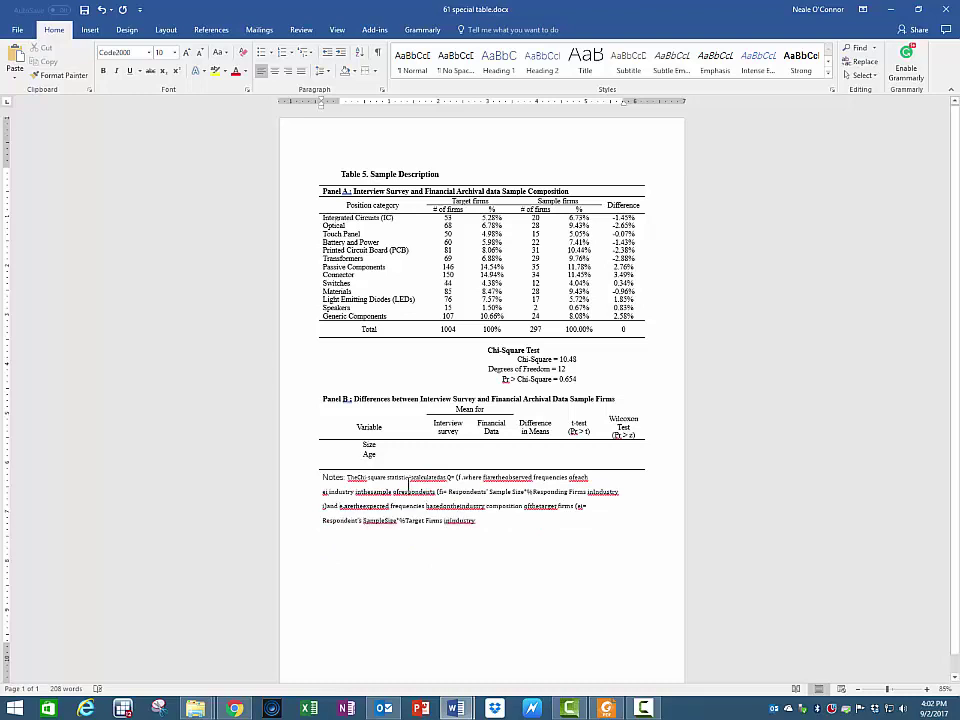
- Set the font of the whole Notes paragraph to Times New Roman
left_click_drag(347, 477, 322, 478)
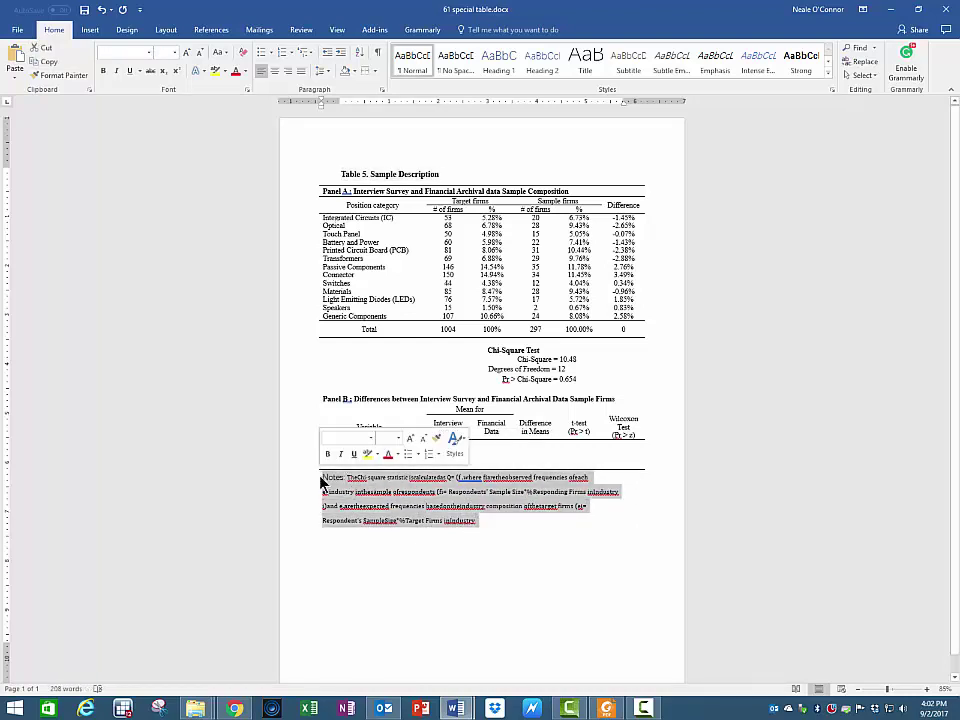
left_click(371, 439)
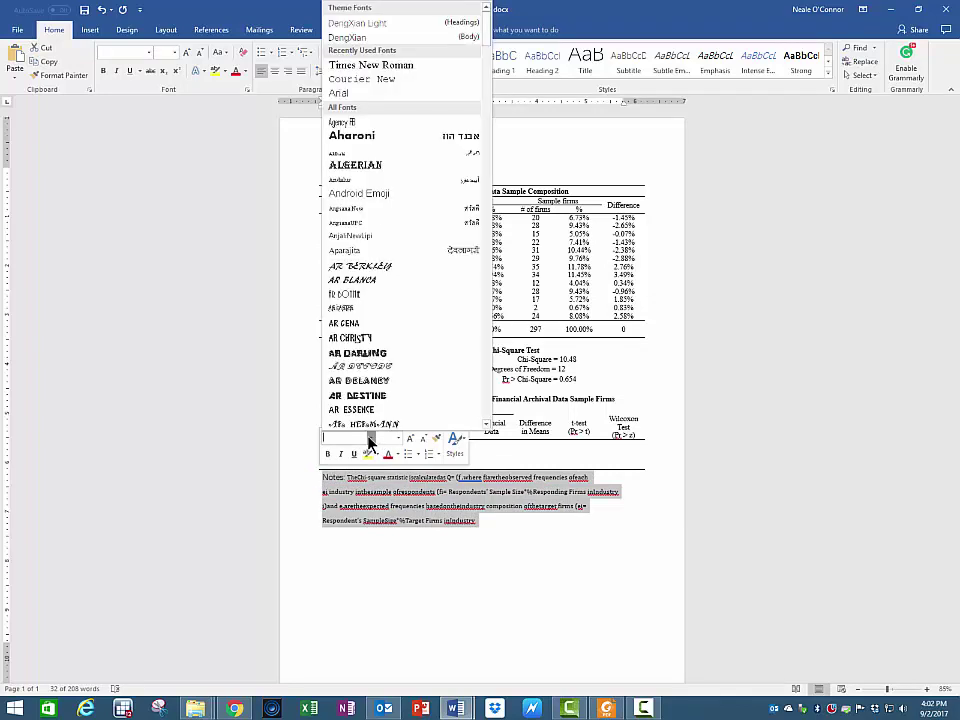
left_click(368, 67)
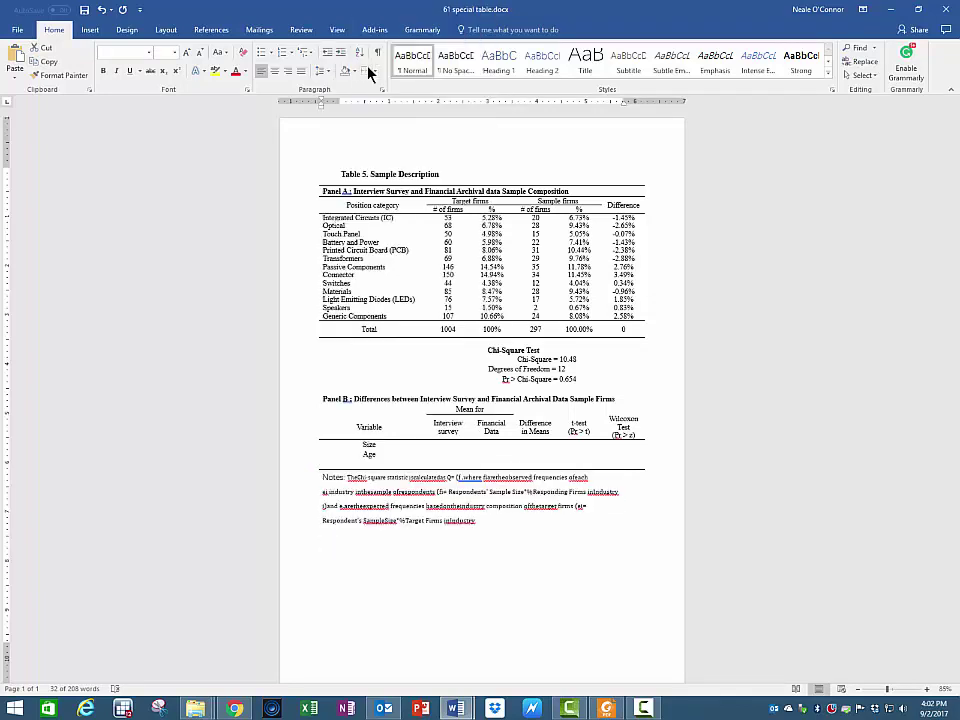
- Set the Notes paragraph's font size to 10 and its line spacing to exactly 11 pt
left_click(175, 53)
left_click(160, 96)
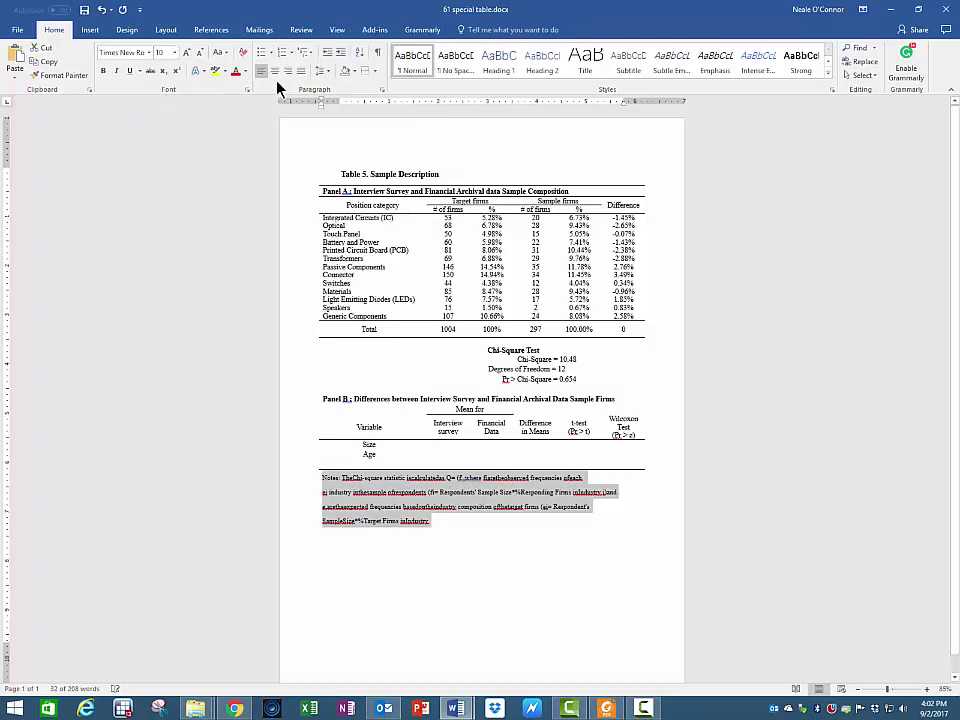
left_click(322, 71)
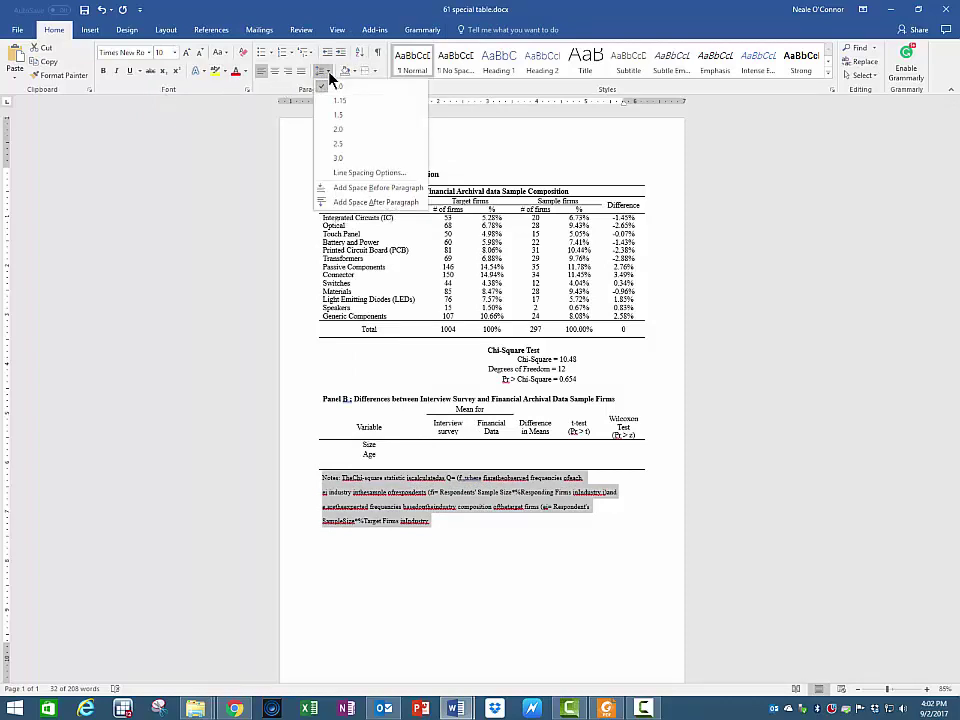
left_click(336, 174)
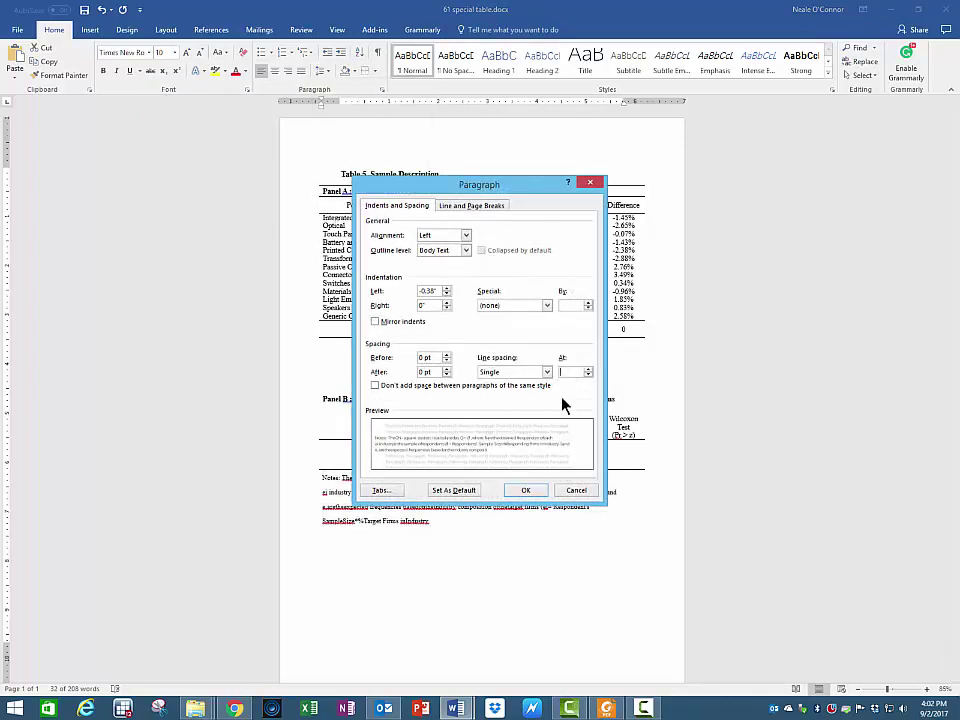
left_click(548, 373)
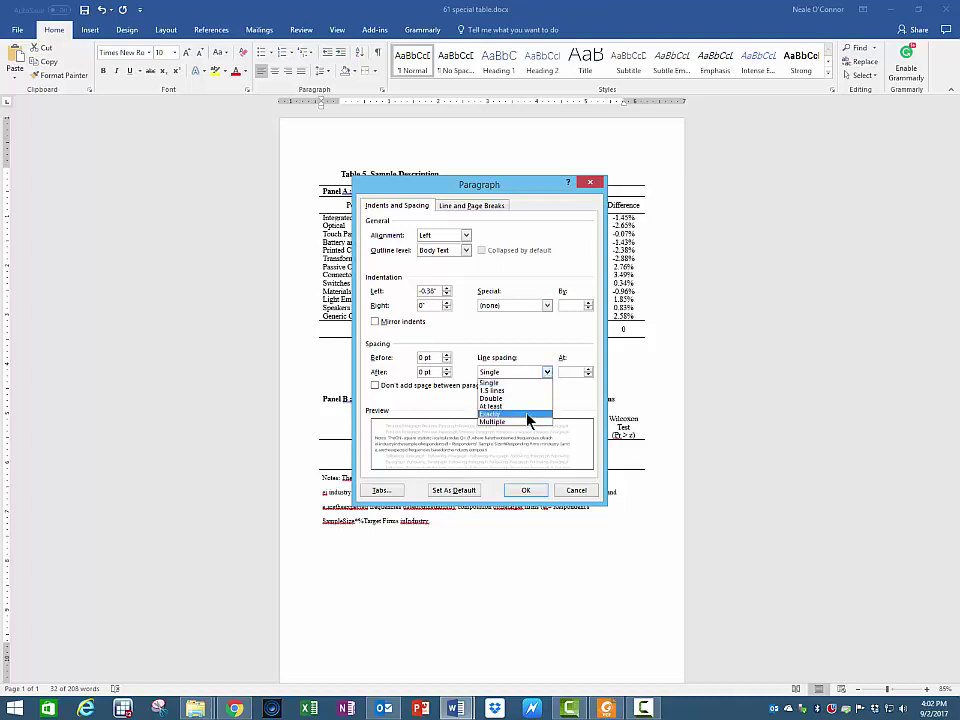
left_click(531, 418)
left_click(588, 375)
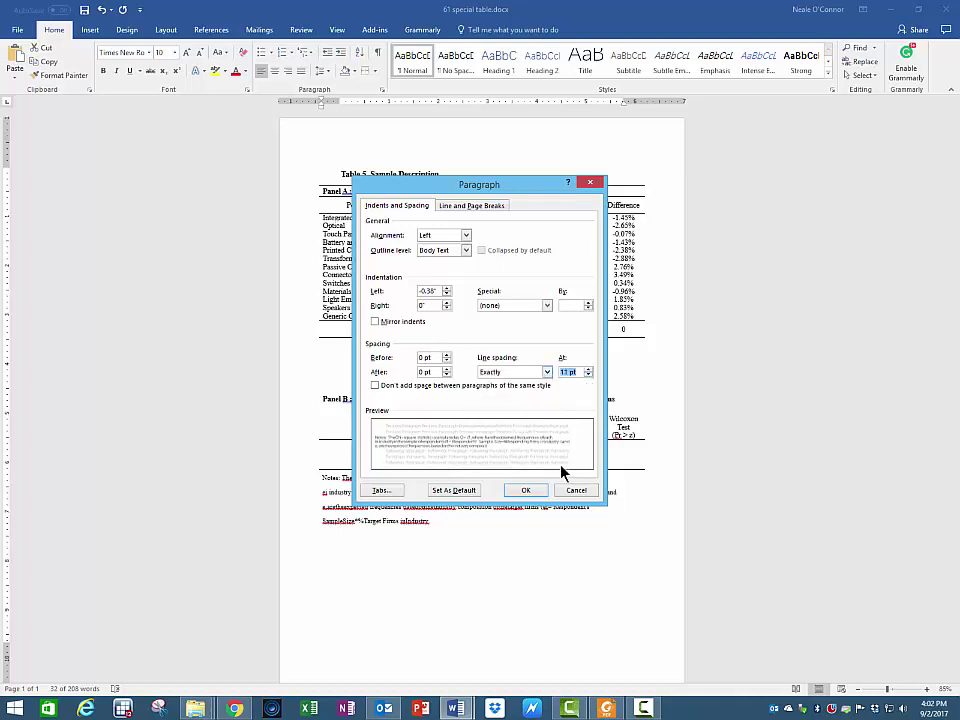
left_click(522, 491)
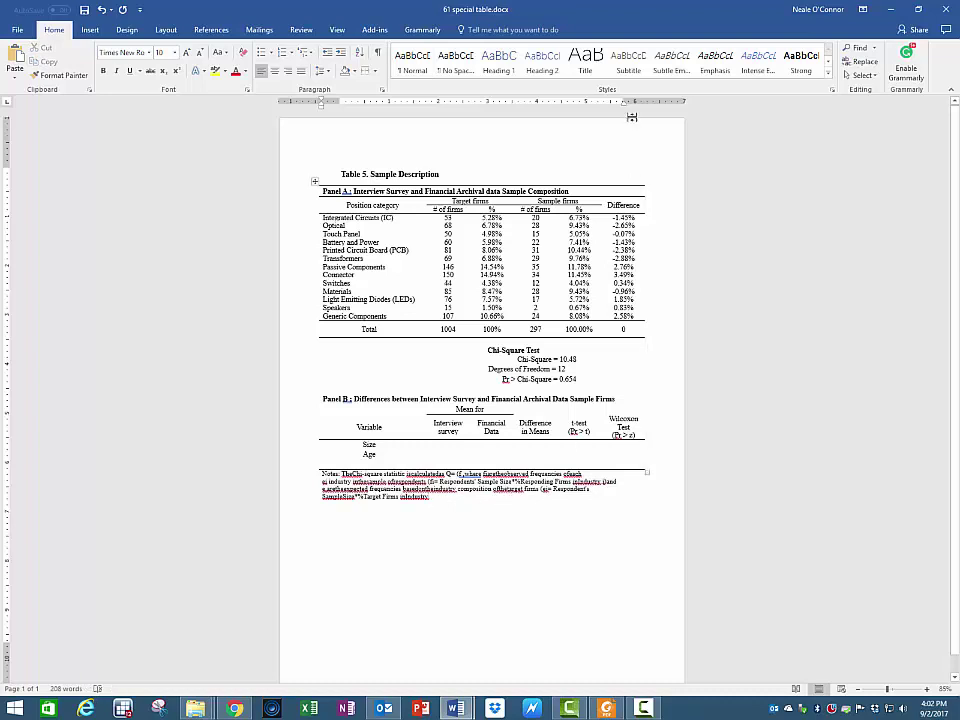
- Extend the Notes paragraph's right indent to the table's right edge and save the document
left_click_drag(628, 108, 643, 103)
triple_click(465, 494)
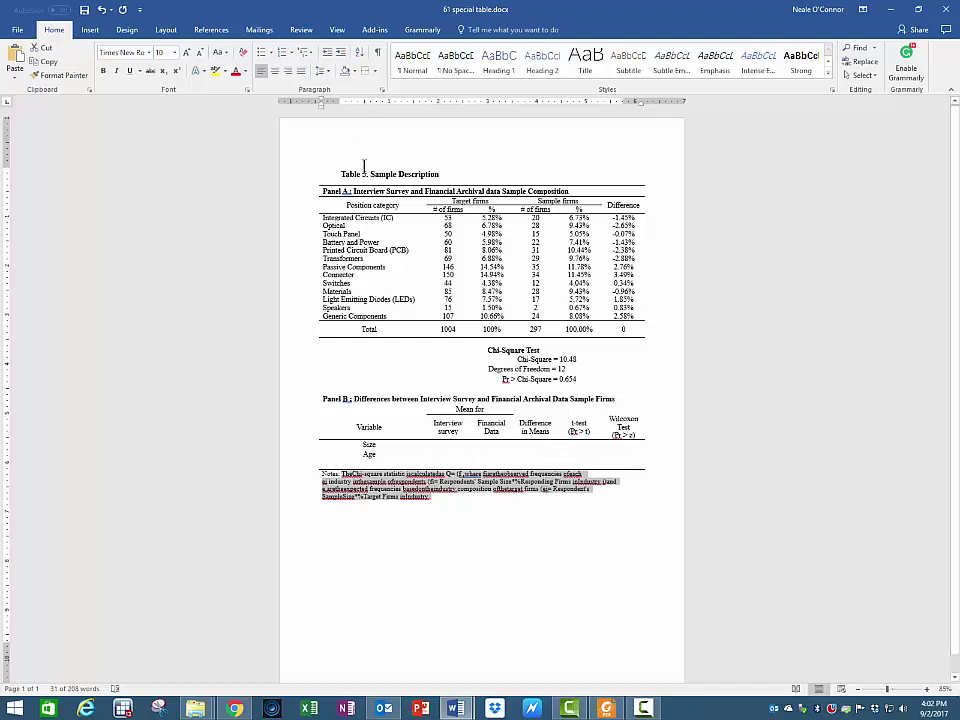
left_click(457, 176)
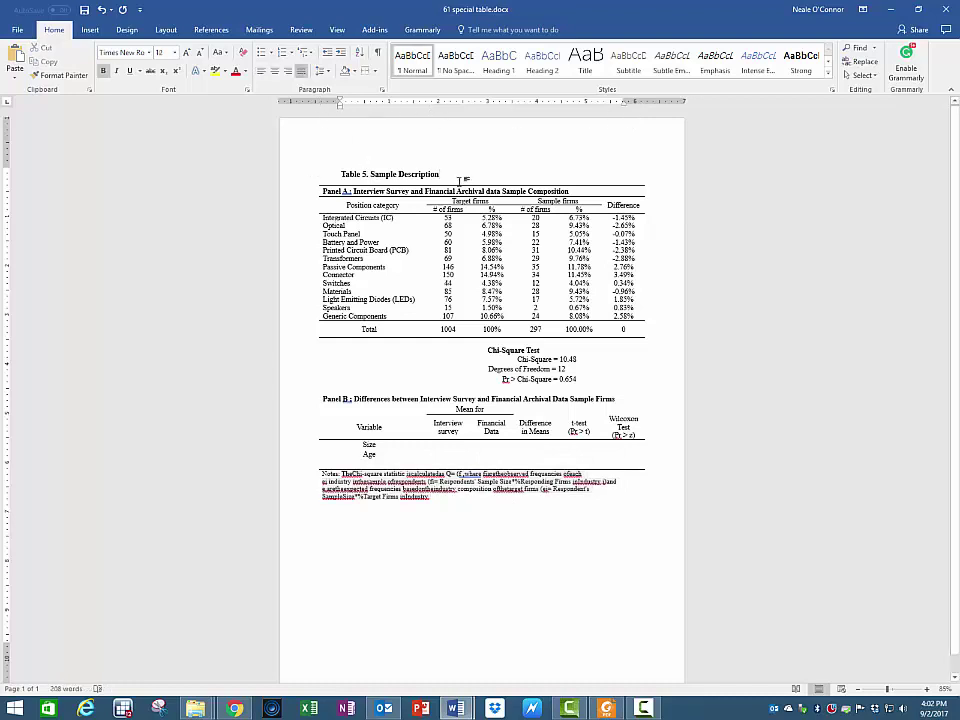
left_click(85, 10)
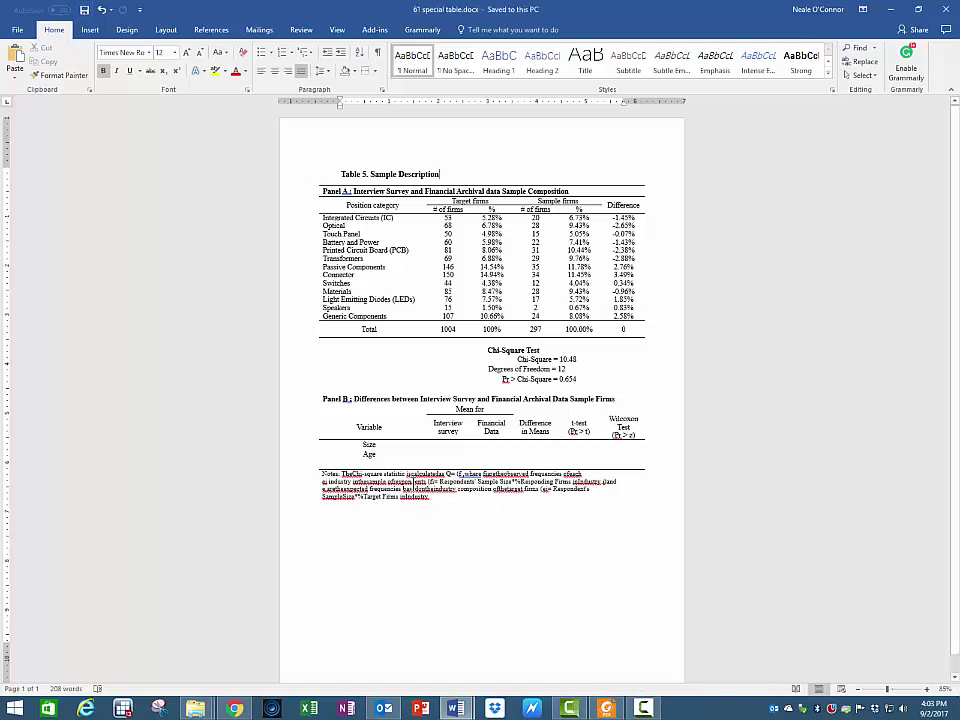
- Insert the missing spaces between words in the Notes paragraph up to "expected frequencies based" and delete the stray "ei" before "industry"
left_click(508, 481)
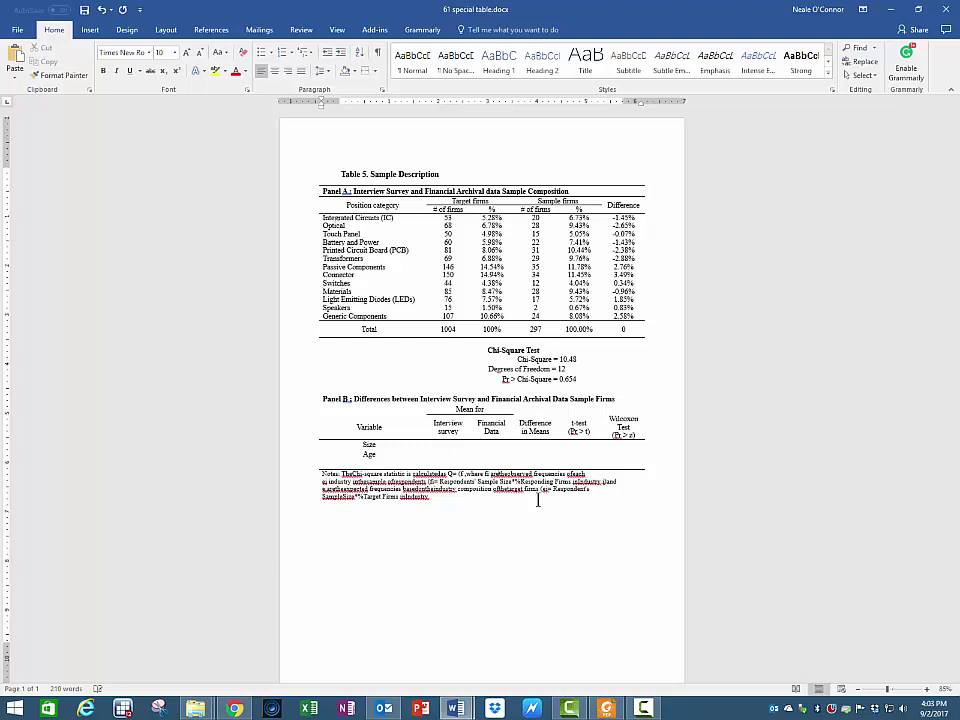
key("Right")
key("Right")
key("Right")
key("Right")
key("Right")
key("Right")
key("Delete")
key("Delete")
key("Delete")
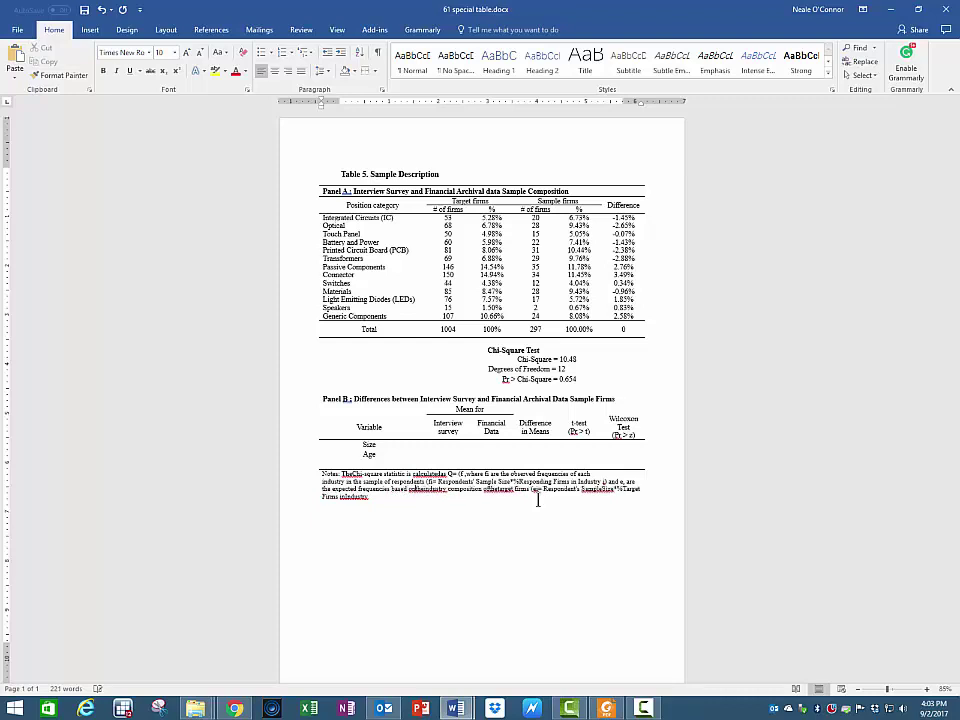
- Separate the remaining run-together words in the Notes, from "on the industry composition" to "Target Firms in Industry", and save the document
key("Right")
key("Right")
key("Right")
key("Right")
key("Right")
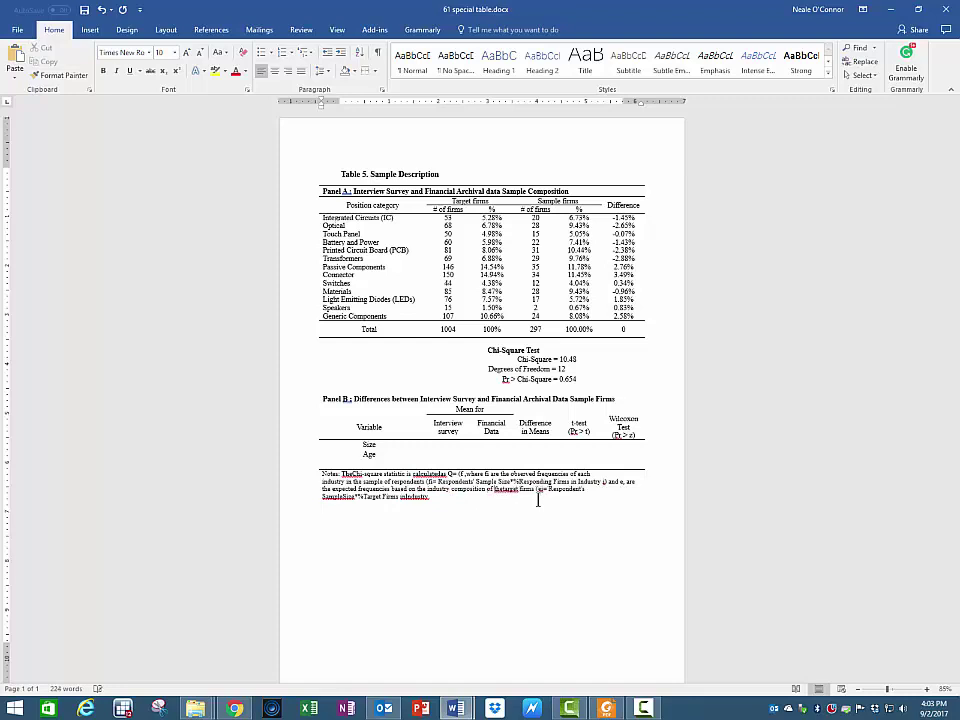
key("Right")
key("Right")
key("Right")
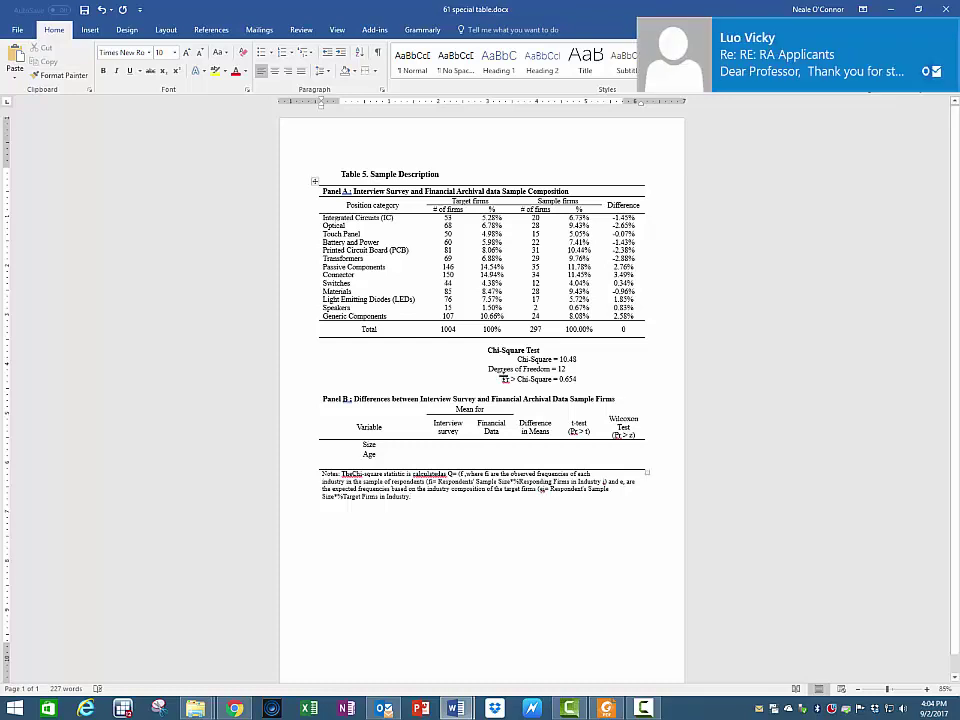
left_click(84, 10)
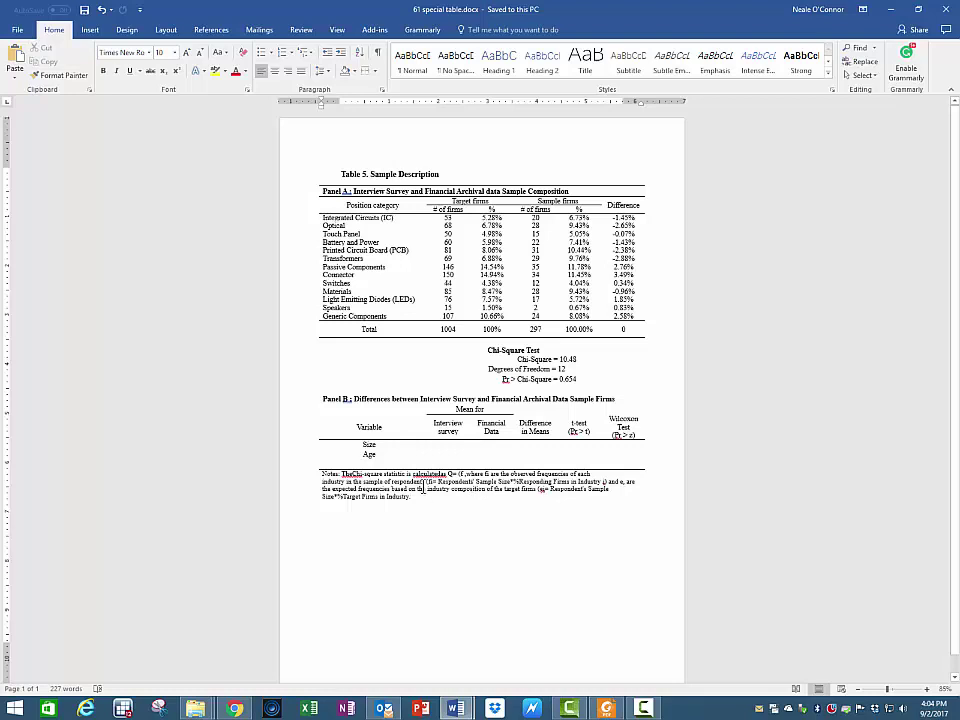
left_click_drag(342, 475, 441, 504)
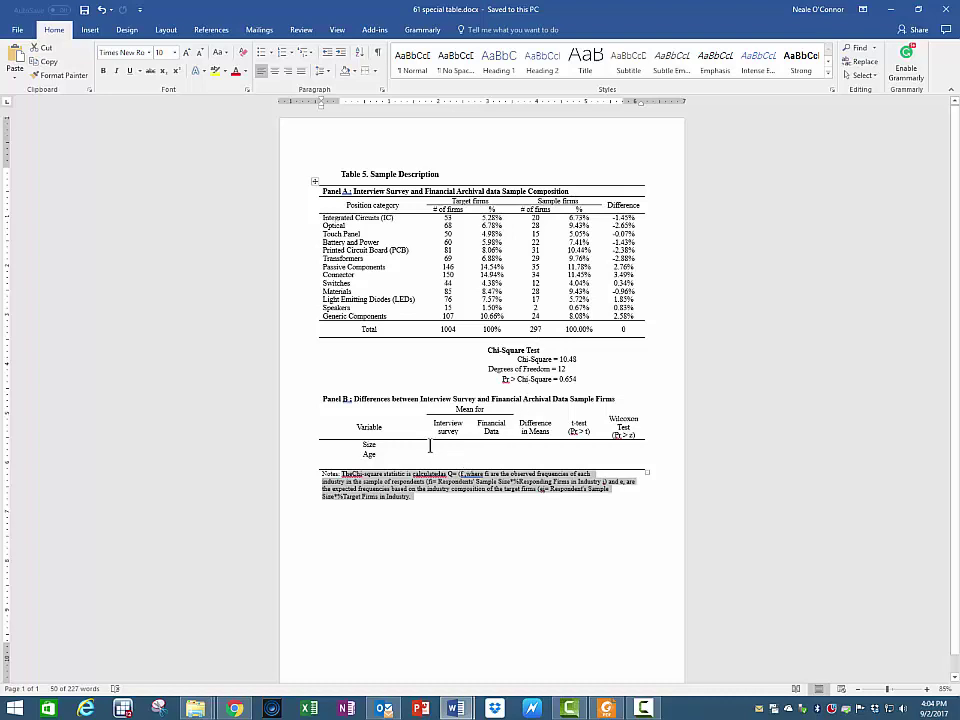
left_click_drag(430, 444, 624, 463)
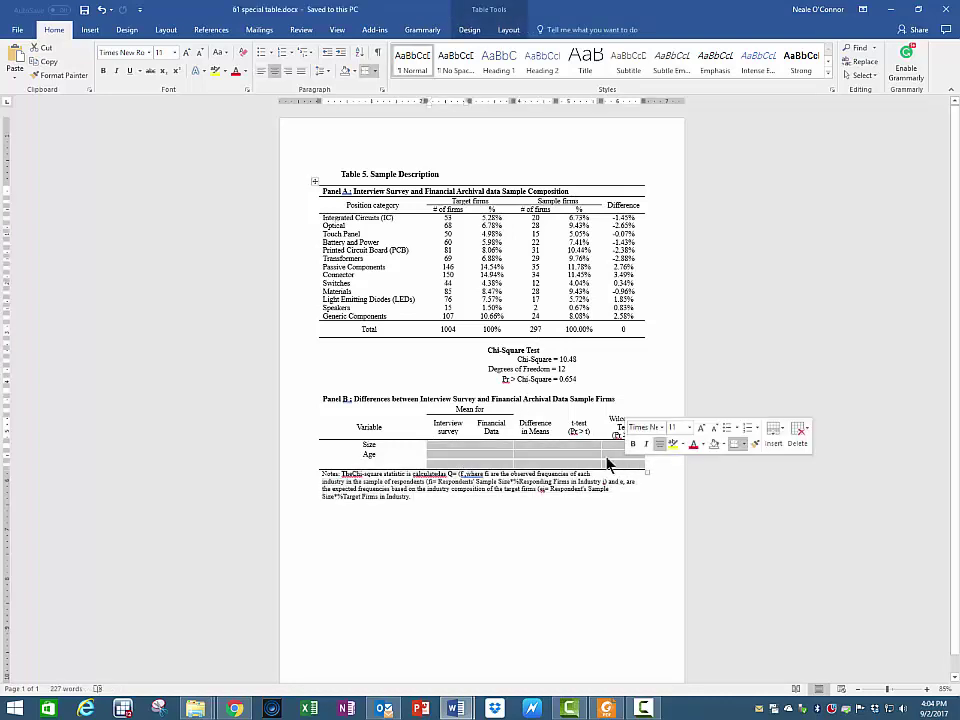
left_click(485, 217)
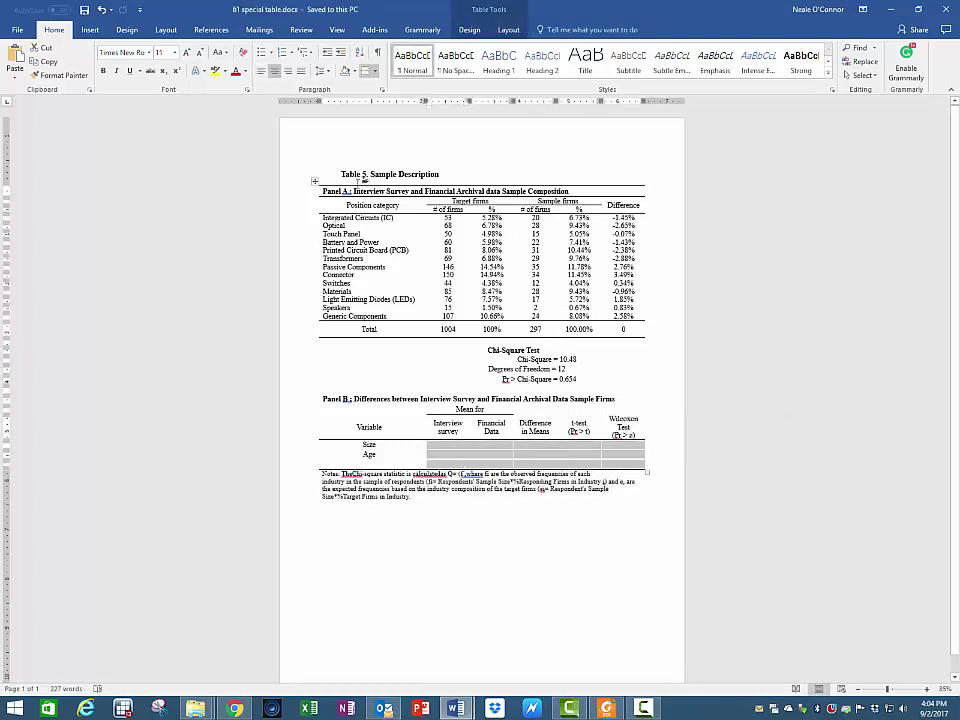
left_click(315, 182)
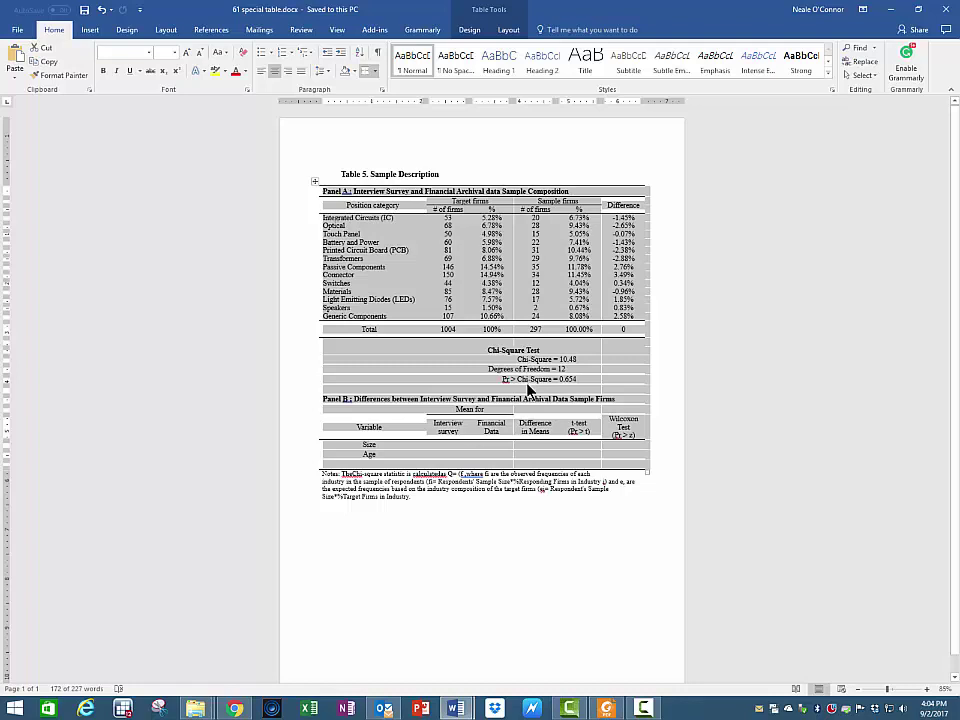
- Check the line spacing settings of the "Mean for" heading in Panel B without changing them
left_click(491, 447)
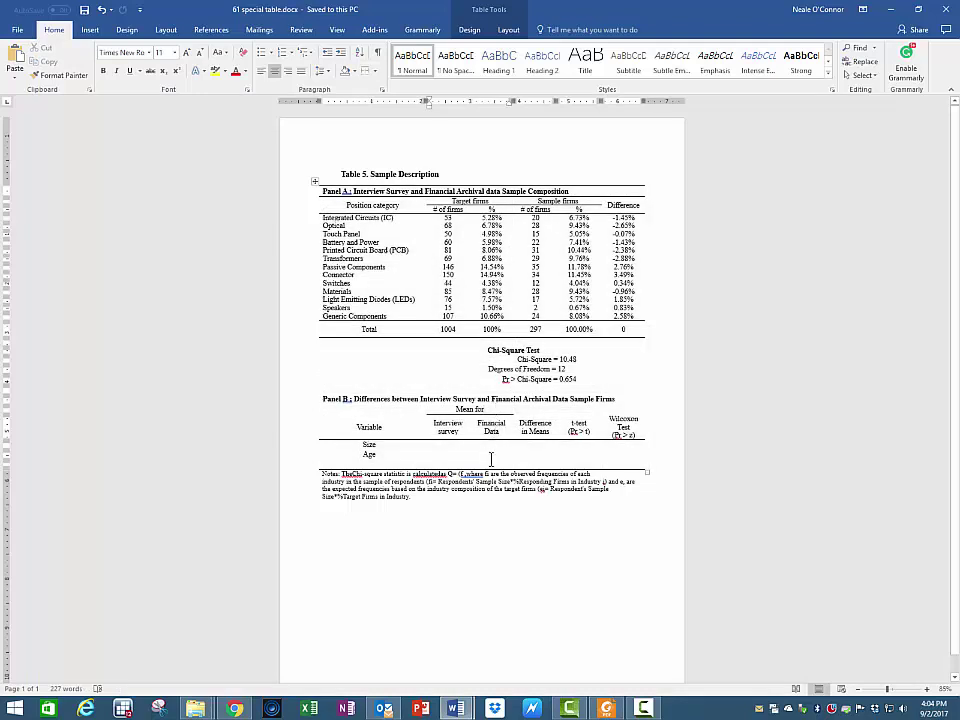
left_click(322, 71)
left_click(368, 173)
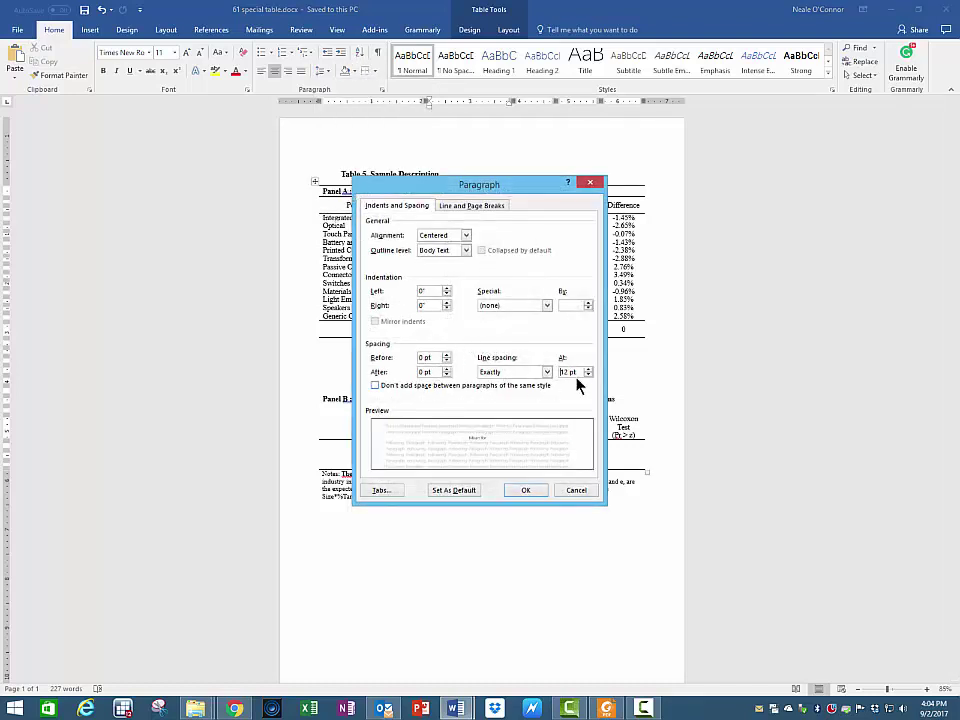
left_click(577, 490)
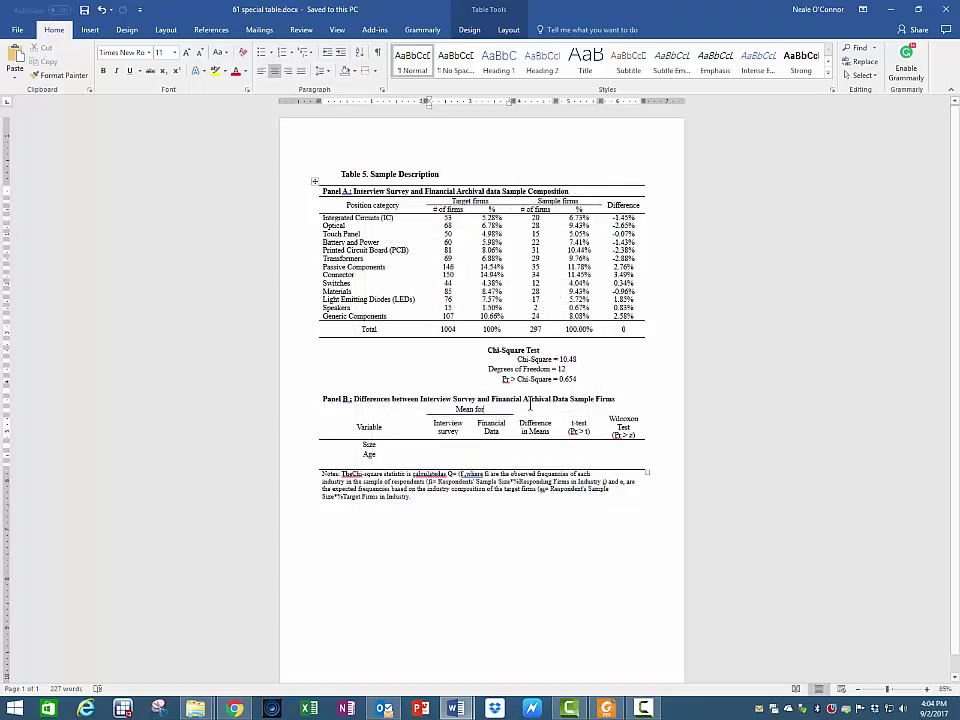